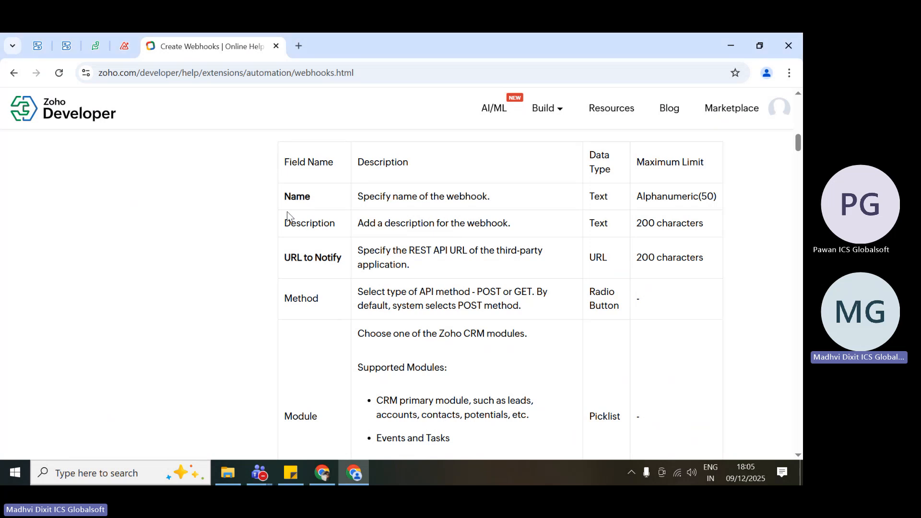
# Review the field names in the webhook fields table, from Name and Description to URL to Notify, Method and Module.
pyautogui.moveTo(287, 215); pyautogui.dragTo(362, 384)
pyautogui.click(366, 383)
pyautogui.moveTo(288, 259); pyautogui.dragTo(341, 258)
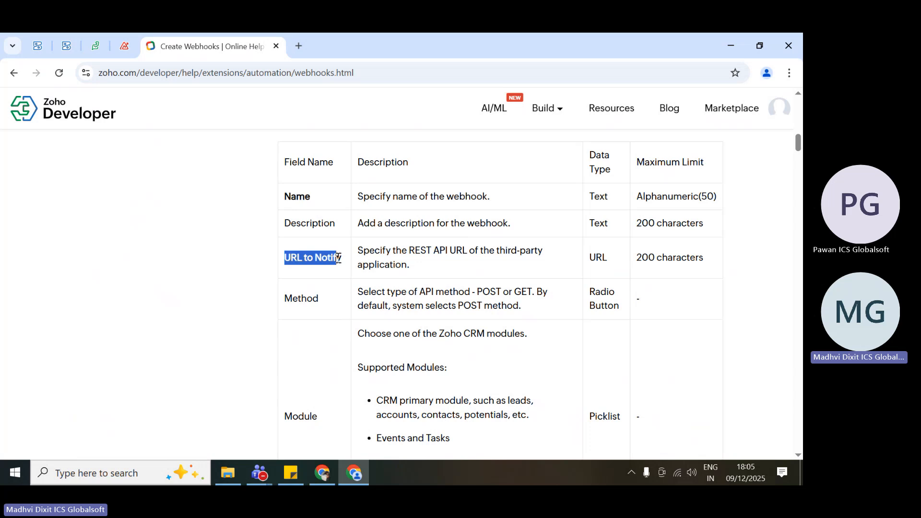
pyautogui.click(305, 298)
pyautogui.doubleClick(308, 298)
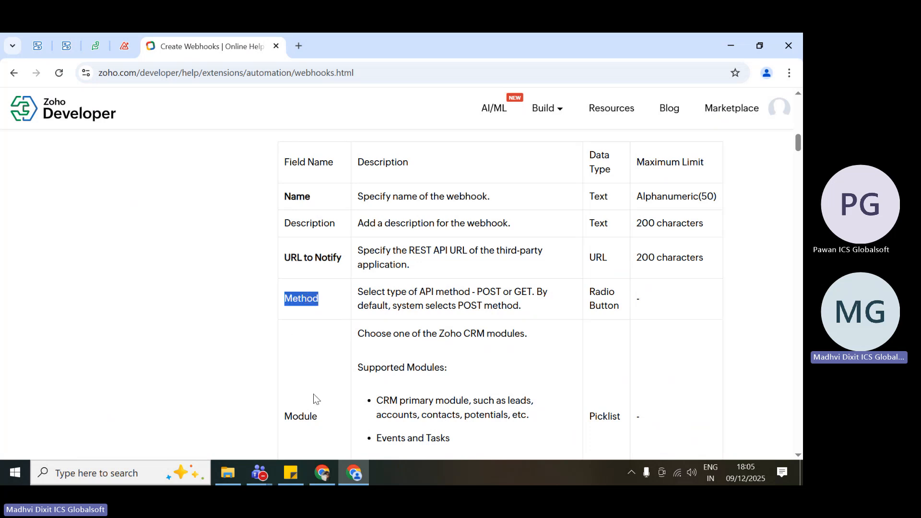
pyautogui.scroll(-1, 312, 396)
pyautogui.doubleClick(305, 379)
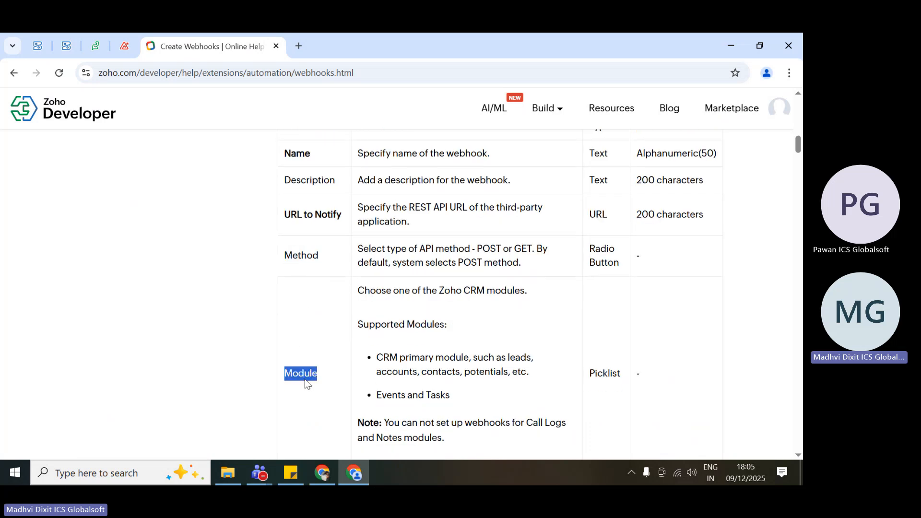
pyautogui.click(346, 371)
# Read the descriptions of the Name and Description fields in the List of Fields in Webhook table.
pyautogui.scroll(2, 346, 372)
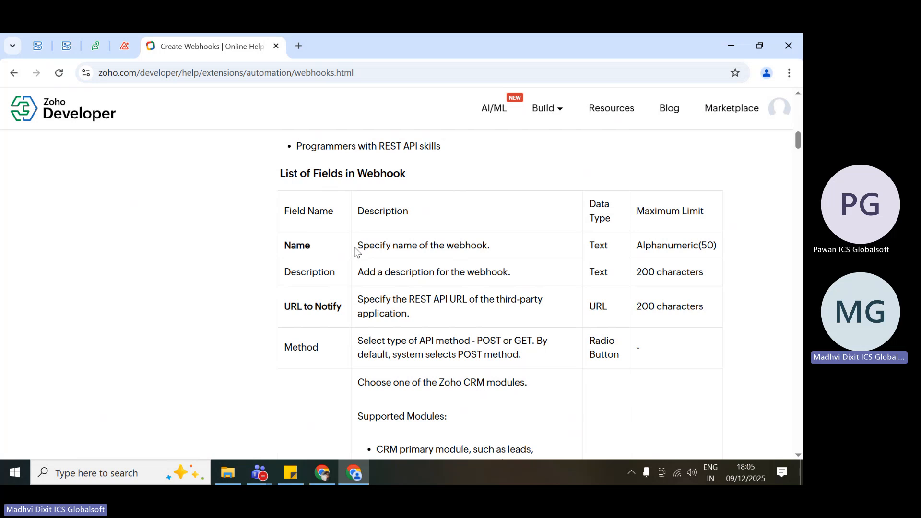
pyautogui.moveTo(355, 251); pyautogui.dragTo(498, 248)
pyautogui.click(497, 248)
pyautogui.moveTo(497, 248); pyautogui.dragTo(517, 269)
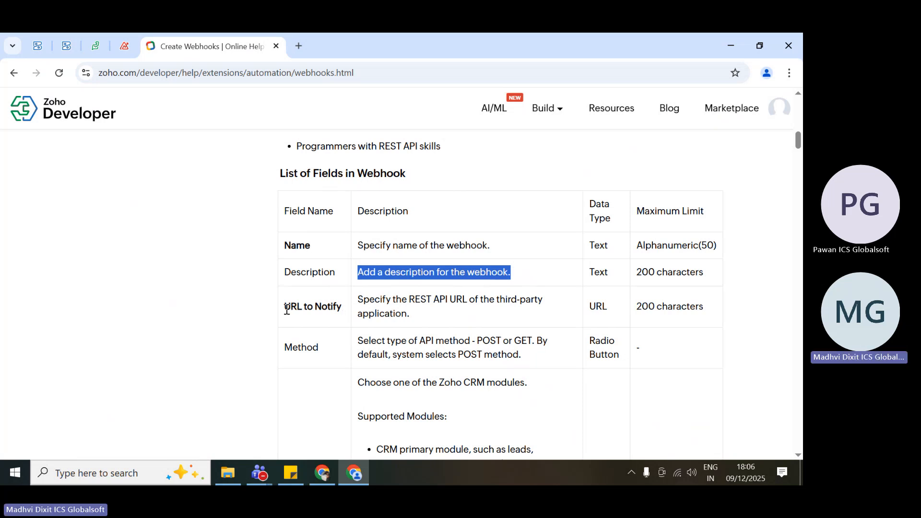
# Examine the URL to Notify field and its description, highlighting the REST API wording.
pyautogui.moveTo(284, 307); pyautogui.dragTo(343, 307)
pyautogui.click(343, 307)
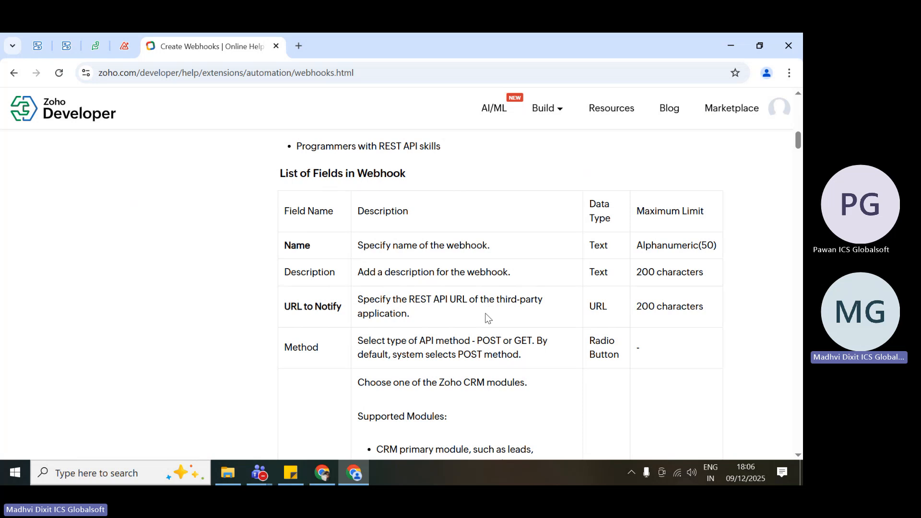
pyautogui.moveTo(425, 311); pyautogui.dragTo(354, 299)
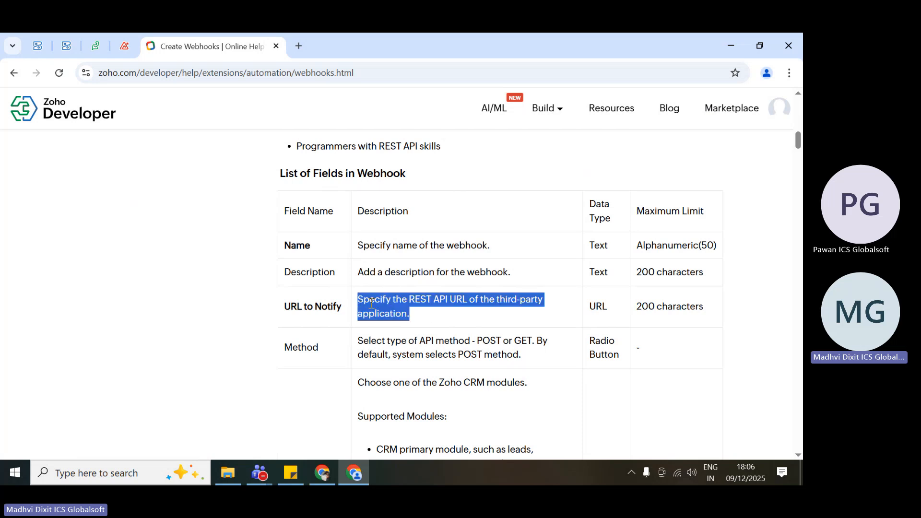
pyautogui.click(431, 312)
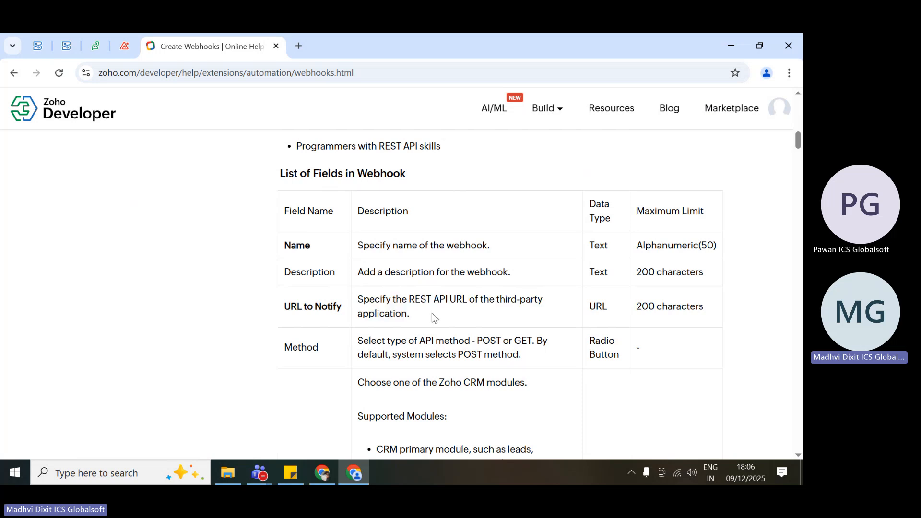
pyautogui.moveTo(423, 317)
pyautogui.mouseDown()
pyautogui.moveTo(355, 303)
pyautogui.moveTo(418, 318)
pyautogui.mouseUp()
pyautogui.click(355, 304)
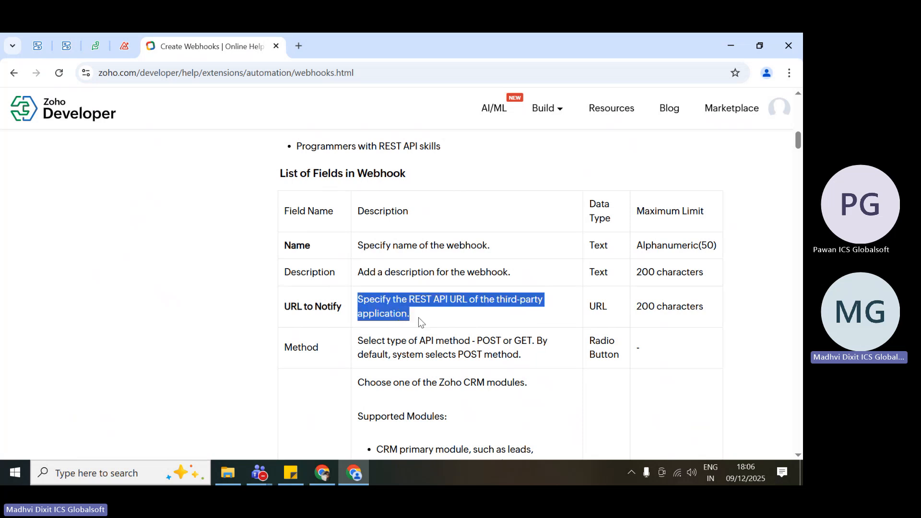
pyautogui.click(418, 317)
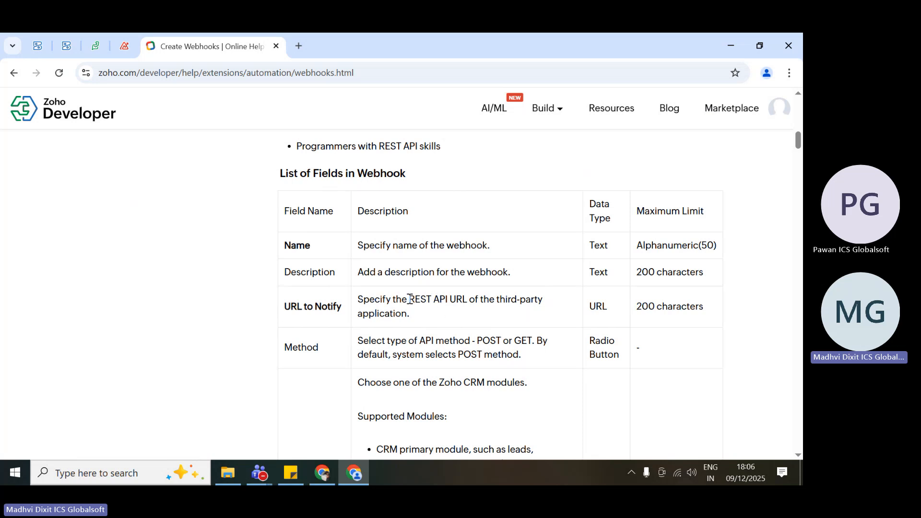
pyautogui.moveTo(414, 298)
pyautogui.mouseDown()
pyautogui.moveTo(450, 298)
pyautogui.moveTo(409, 301)
pyautogui.mouseUp()
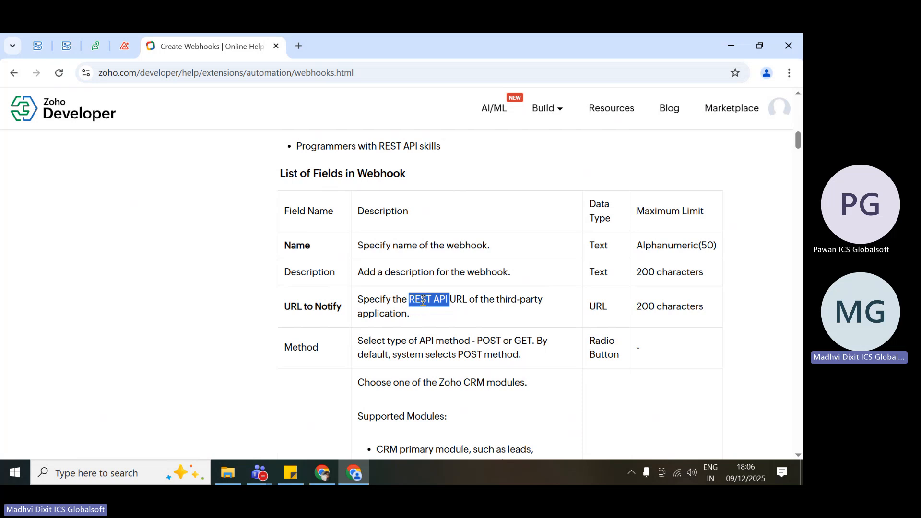
pyautogui.click(423, 301)
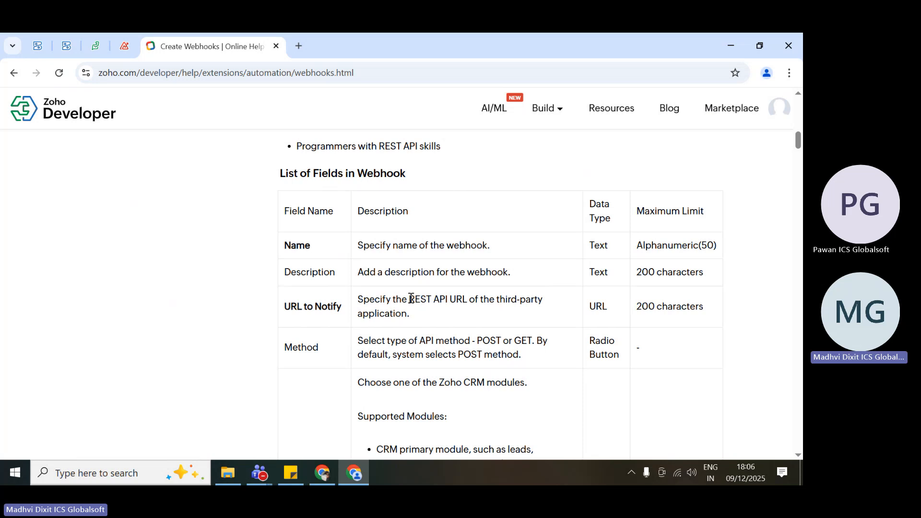
pyautogui.moveTo(411, 298); pyautogui.dragTo(449, 299)
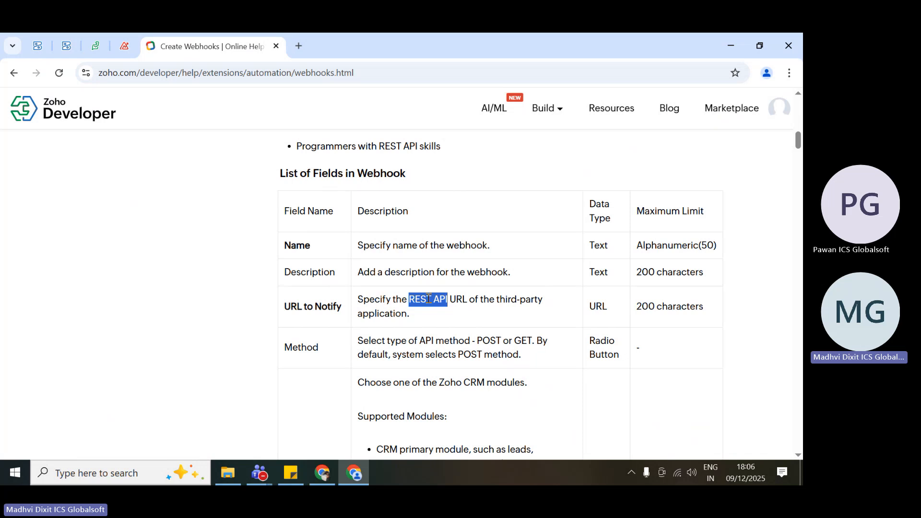
pyautogui.click(428, 318)
# Examine the Method field's description, highlighting the POST and GET options.
pyautogui.scroll(-1, 428, 318)
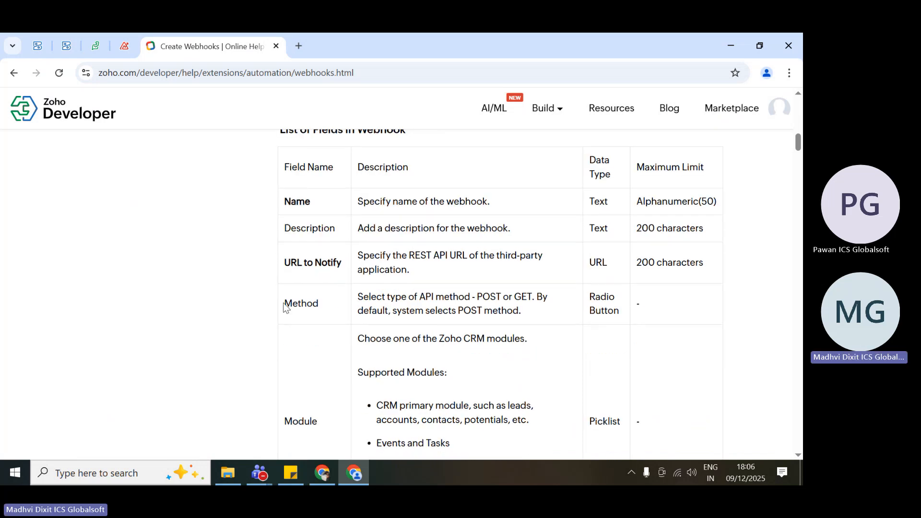
pyautogui.doubleClick(307, 301)
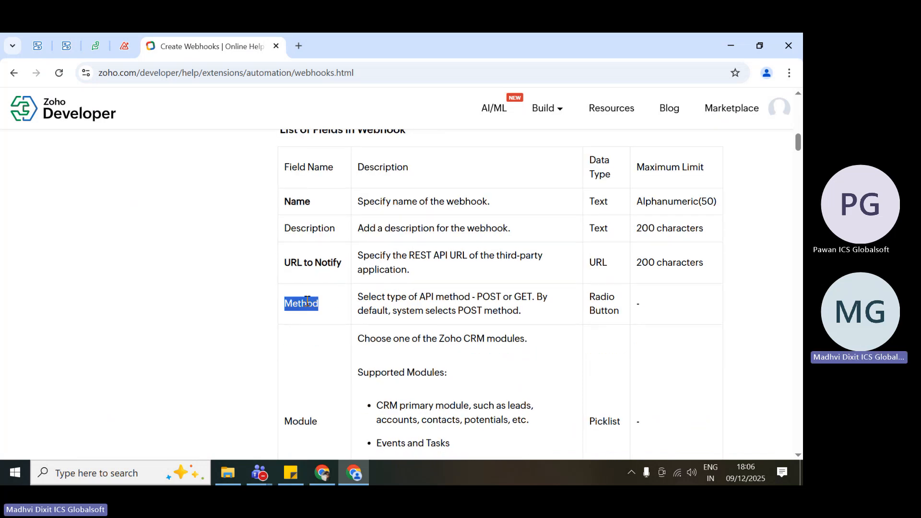
pyautogui.click(516, 313)
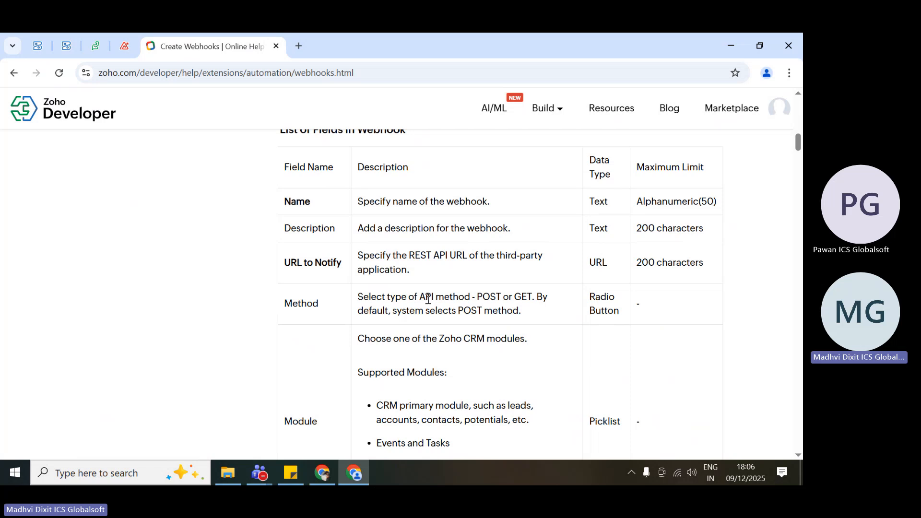
pyautogui.scroll(-1, 428, 298)
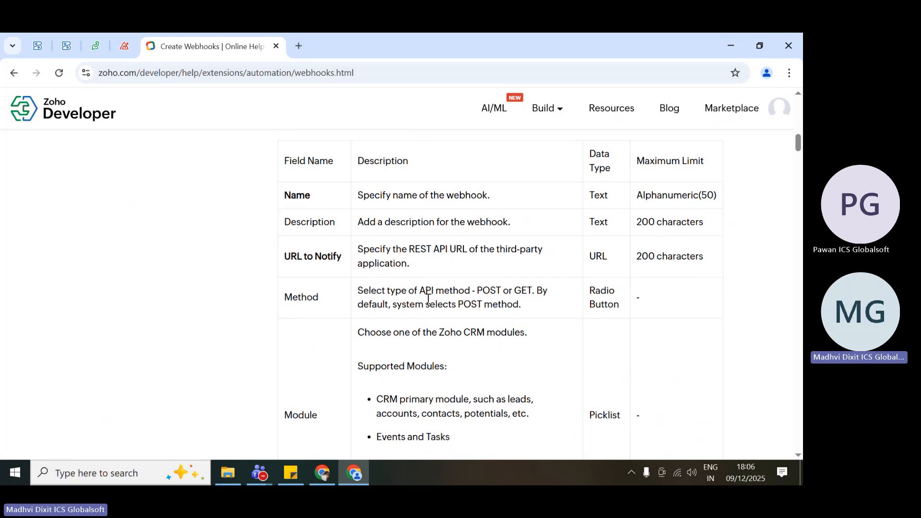
pyautogui.doubleClick(488, 292)
pyautogui.doubleClick(526, 294)
pyautogui.doubleClick(487, 290)
pyautogui.moveTo(517, 305); pyautogui.dragTo(352, 297)
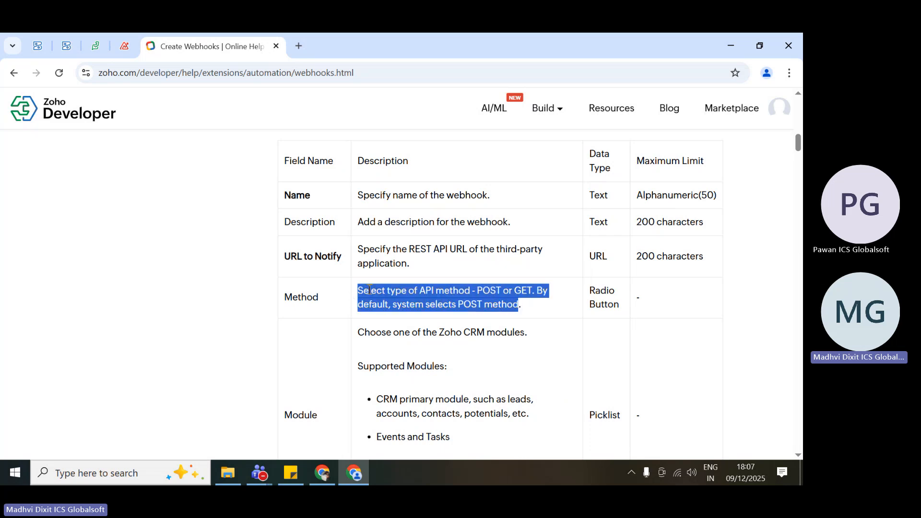
pyautogui.click(394, 290)
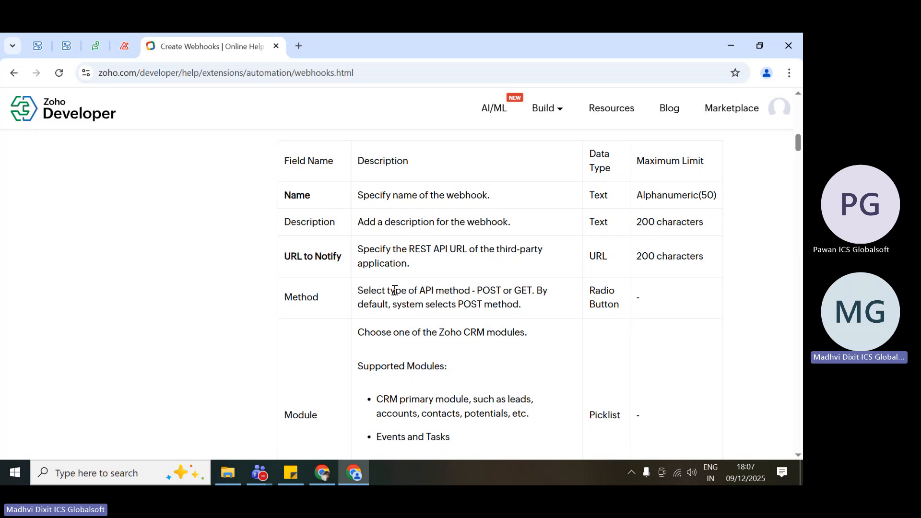
pyautogui.doubleClick(485, 291)
pyautogui.doubleClick(523, 291)
pyautogui.scroll(-1, 479, 368)
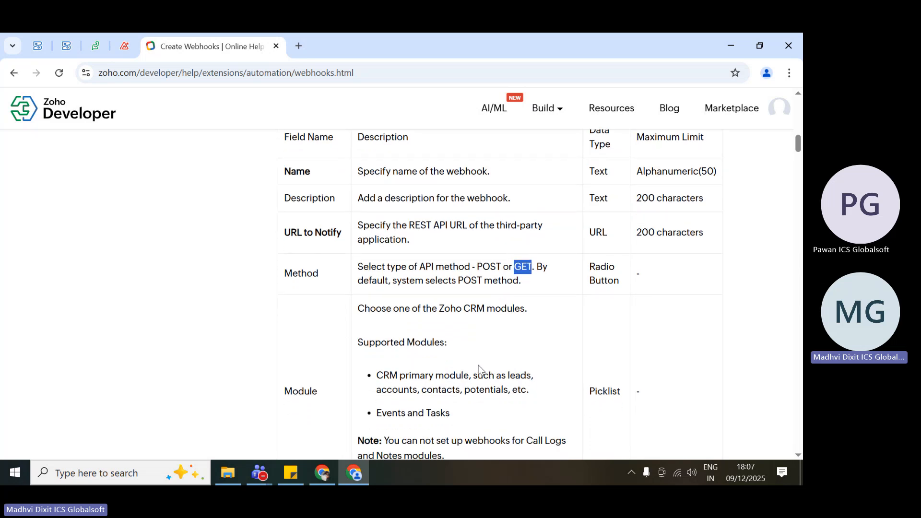
# Examine the Module field and highlight its data type in the webhook fields table.
pyautogui.scroll(-3, 479, 368)
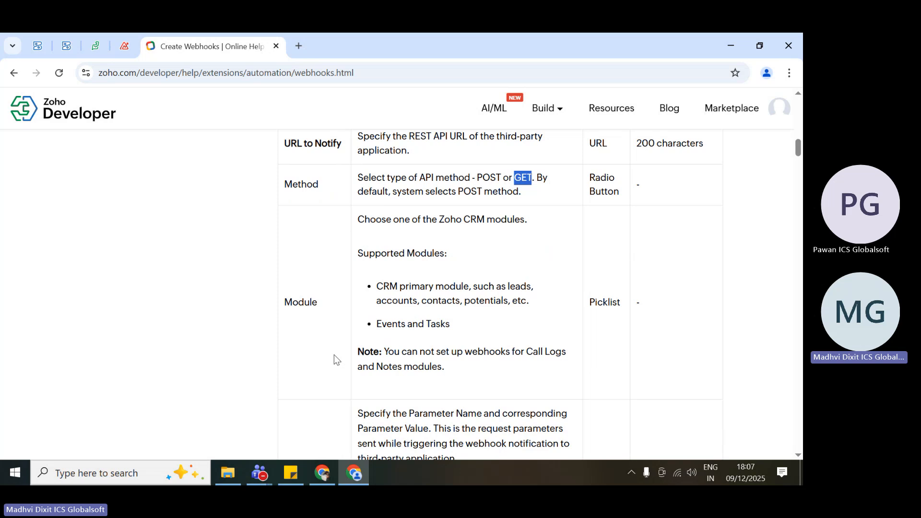
pyautogui.doubleClick(304, 301)
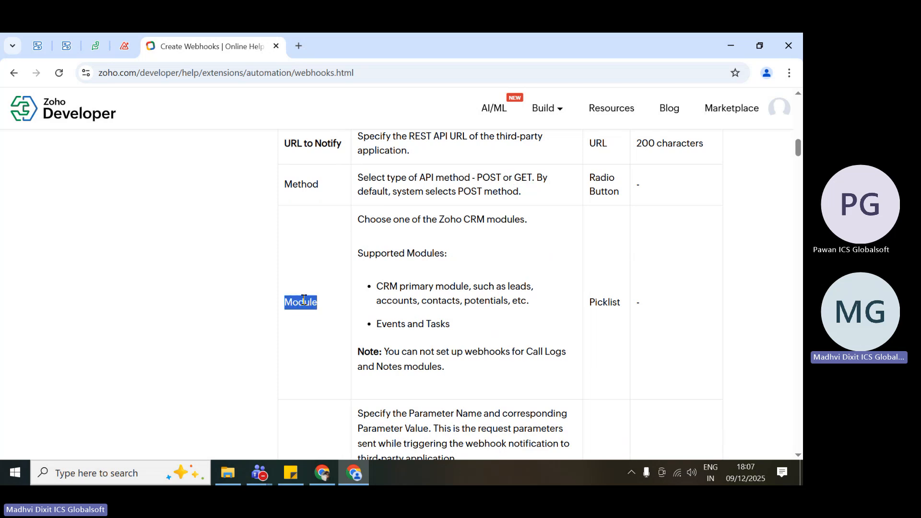
pyautogui.doubleClick(610, 302)
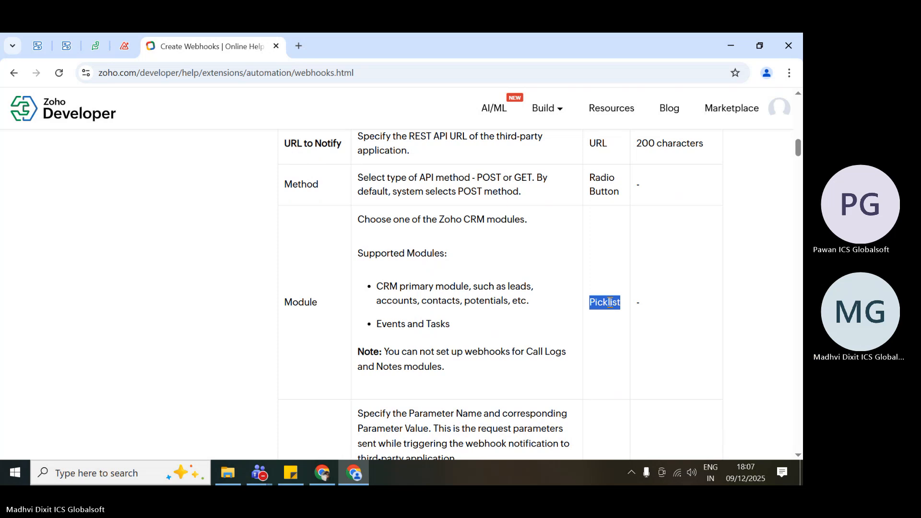
# Examine the Append Entity Parameters field, highlighting Parameter Name and Parameter Value in its description.
pyautogui.scroll(-2, 459, 364)
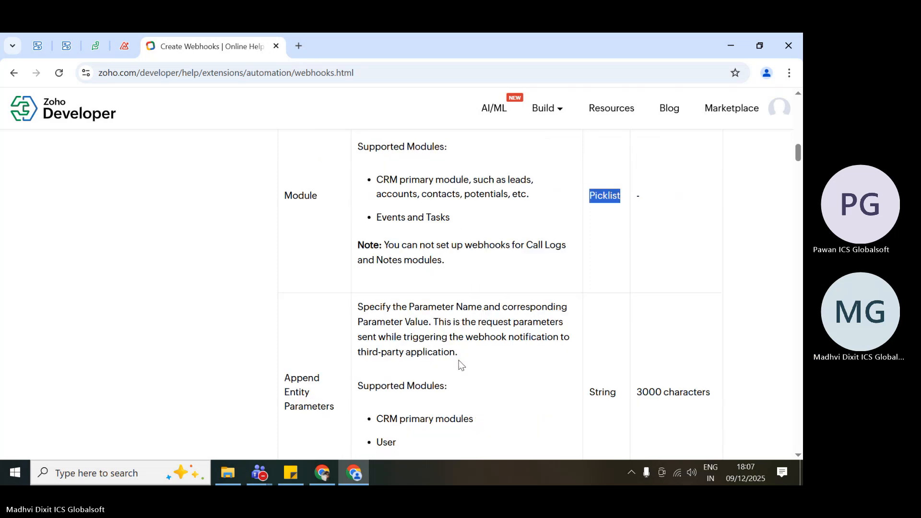
pyautogui.scroll(-2, 459, 365)
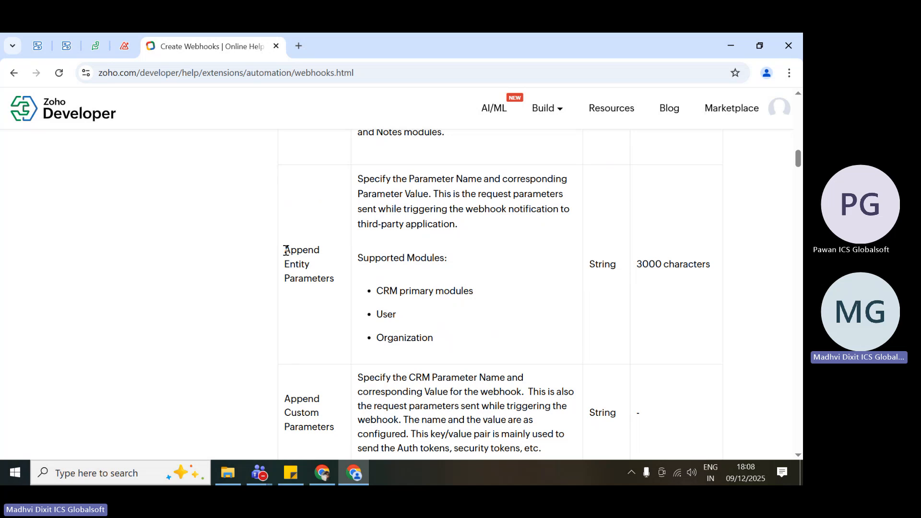
pyautogui.moveTo(285, 250); pyautogui.dragTo(343, 283)
pyautogui.click(343, 283)
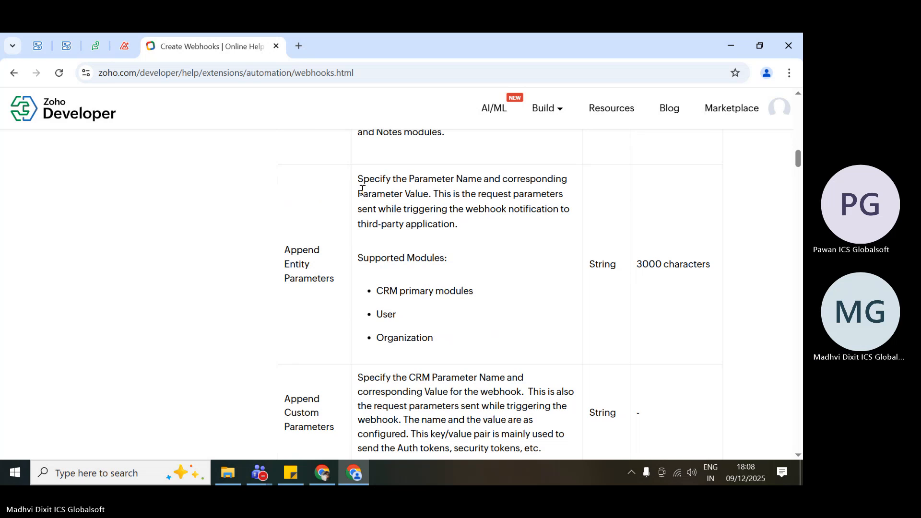
pyautogui.moveTo(410, 178); pyautogui.dragTo(482, 179)
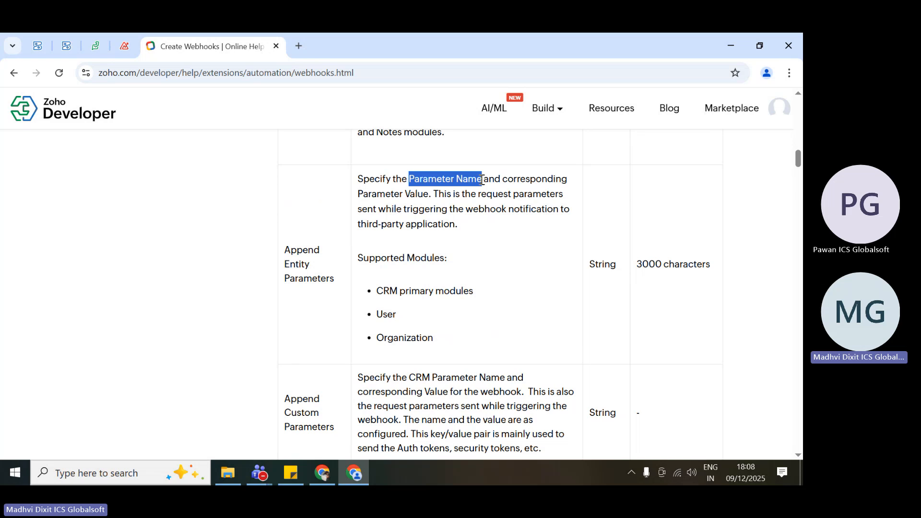
pyautogui.click(358, 199)
pyautogui.moveTo(357, 198); pyautogui.dragTo(430, 196)
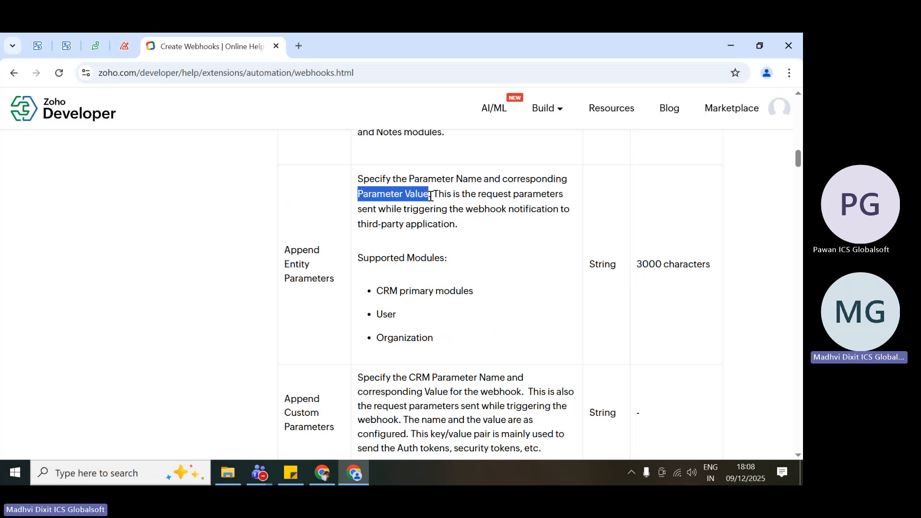
pyautogui.click(430, 196)
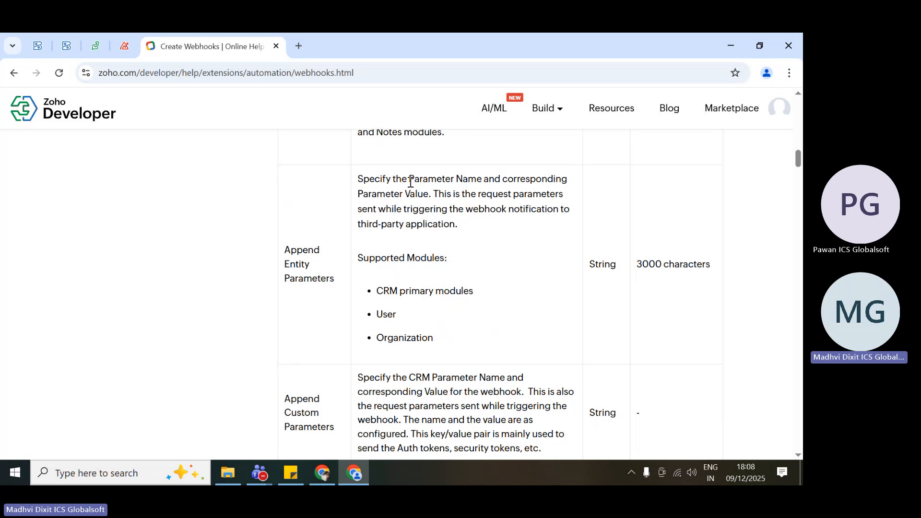
pyautogui.moveTo(410, 181); pyautogui.dragTo(483, 180)
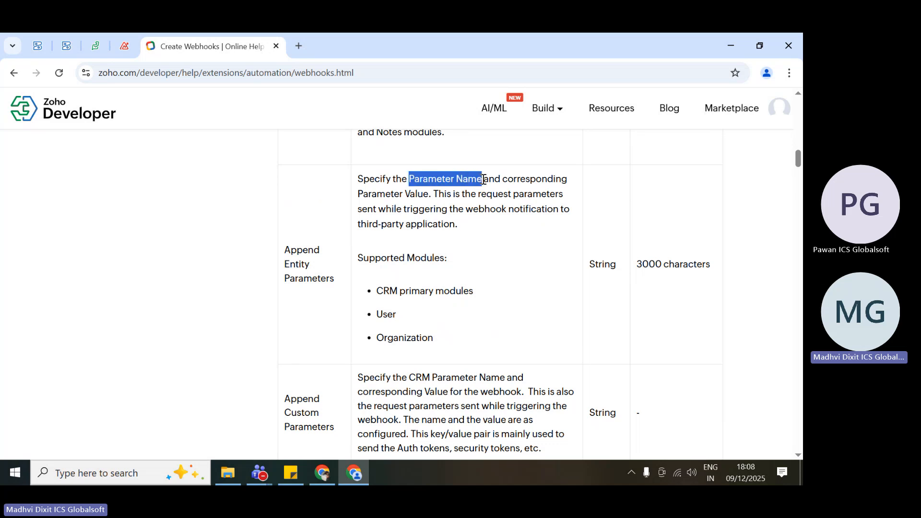
pyautogui.click(359, 195)
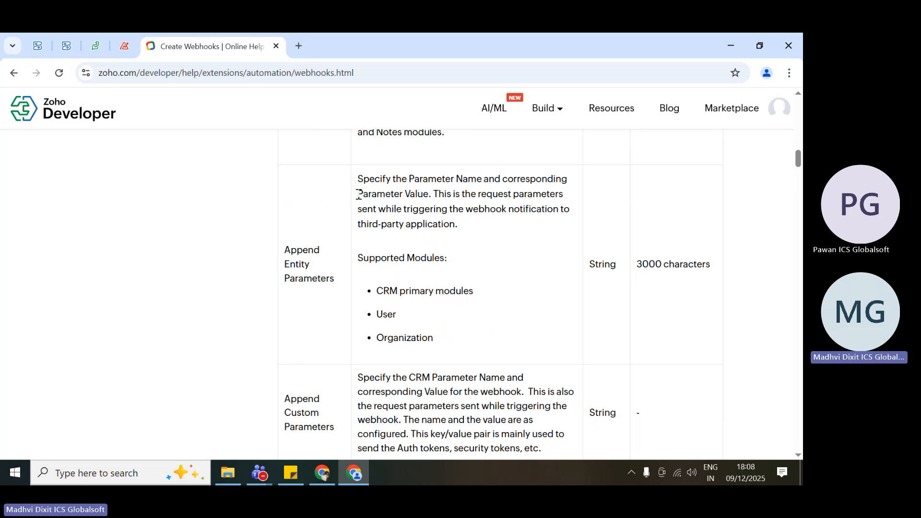
pyautogui.moveTo(358, 194); pyautogui.dragTo(429, 195)
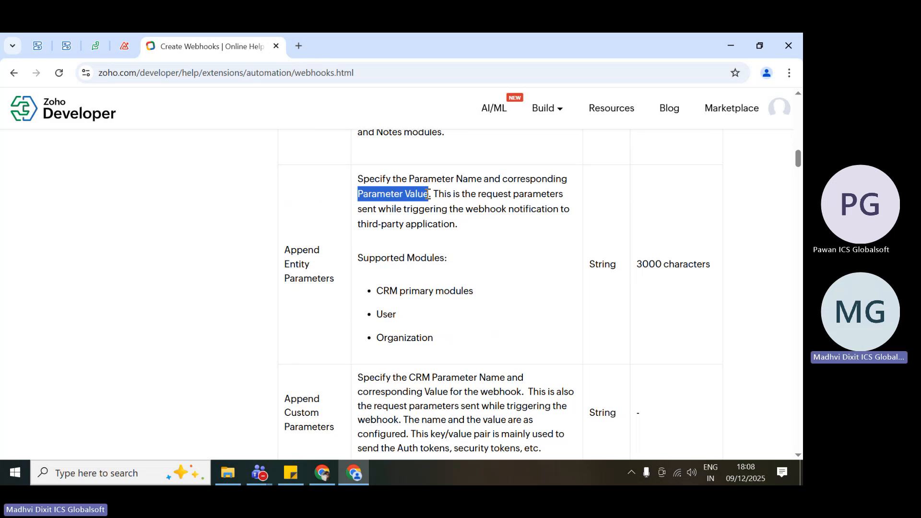
pyautogui.moveTo(468, 230); pyautogui.dragTo(339, 220)
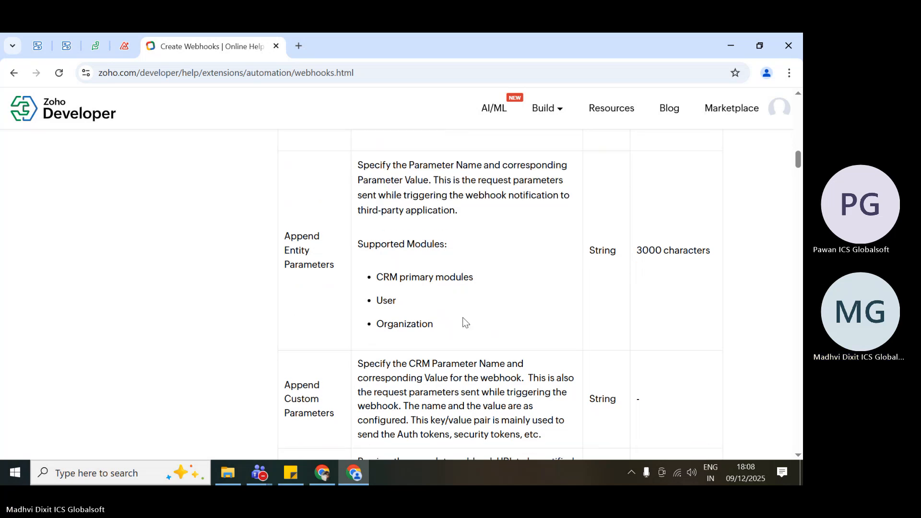
# Compare the supported modules listed for Append Entity Parameters with those and the note listed for the Module field.
pyautogui.scroll(-3, 463, 322)
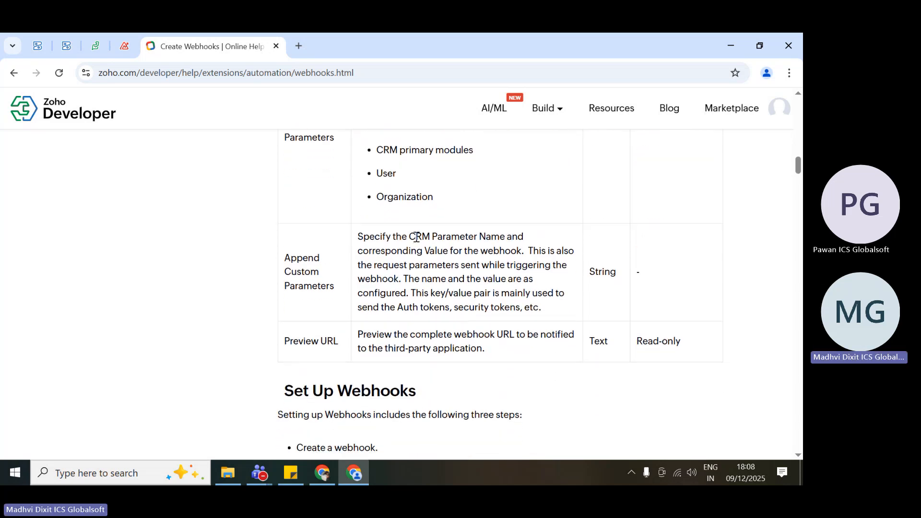
pyautogui.scroll(2, 416, 237)
pyautogui.moveTo(357, 207); pyautogui.dragTo(439, 301)
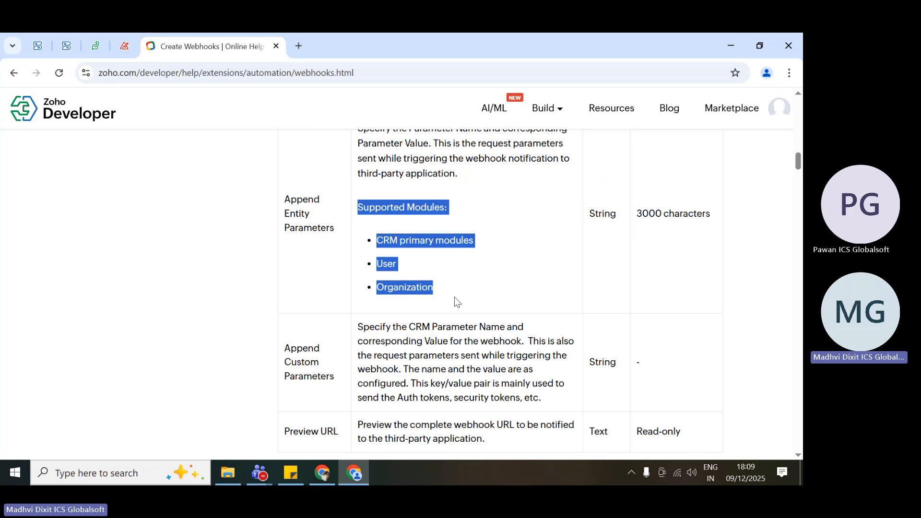
pyautogui.click(454, 299)
pyautogui.scroll(5, 455, 300)
pyautogui.moveTo(371, 232); pyautogui.dragTo(444, 313)
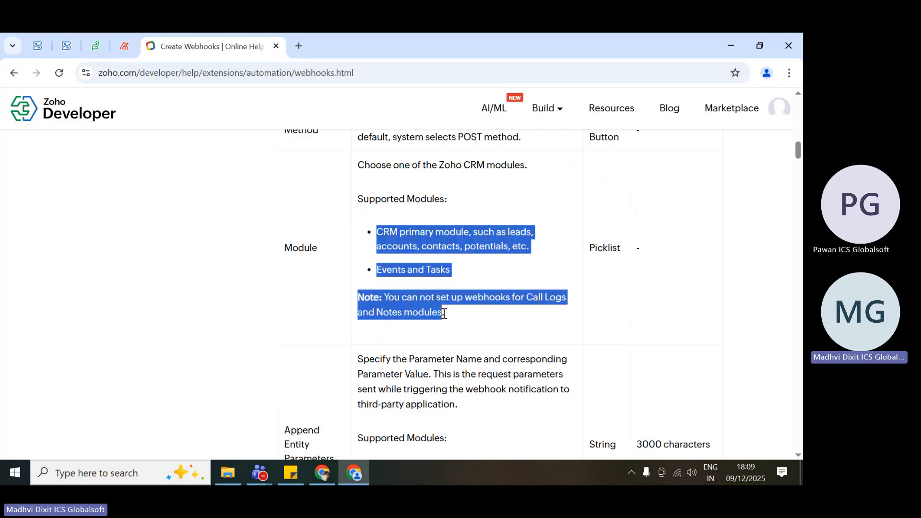
# Examine the Append Custom Parameters field in the webhook fields table, highlighting its name and description.
pyautogui.click(444, 314)
pyautogui.scroll(-6, 444, 314)
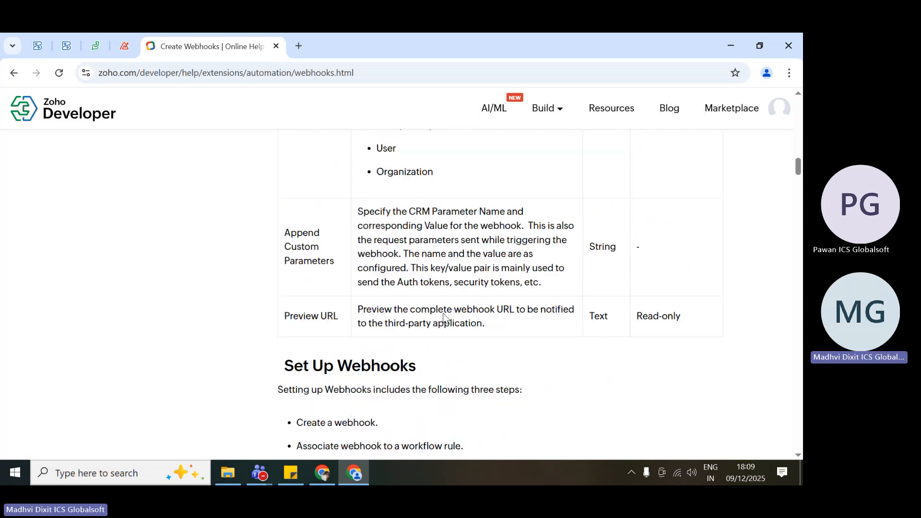
pyautogui.moveTo(284, 230); pyautogui.dragTo(342, 267)
pyautogui.click(342, 267)
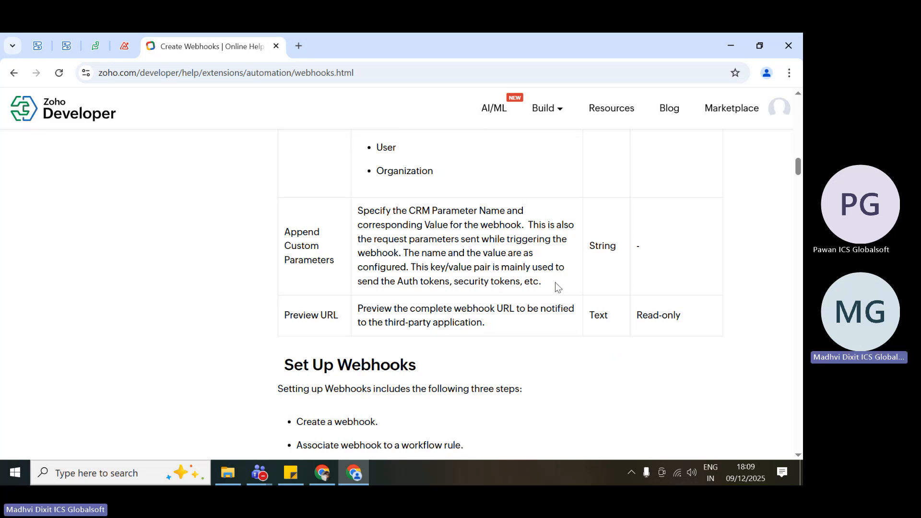
pyautogui.moveTo(554, 282); pyautogui.dragTo(357, 214)
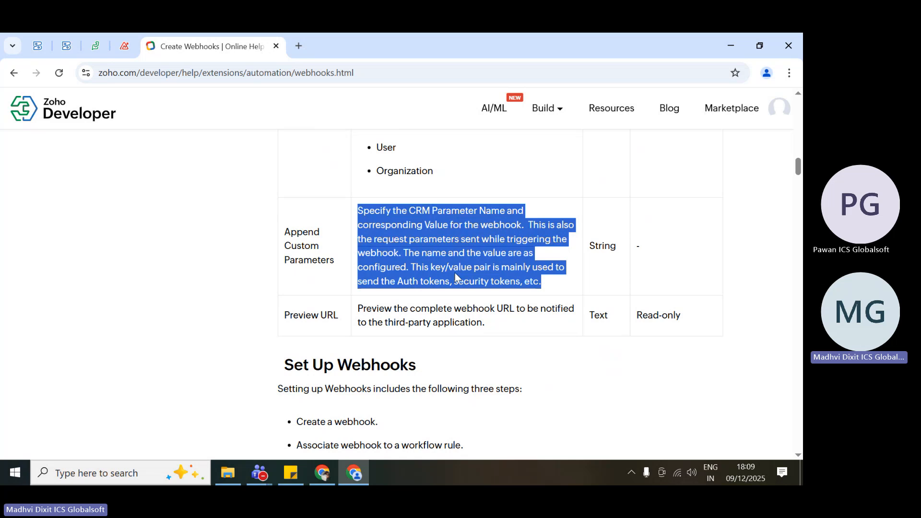
pyautogui.moveTo(541, 282); pyautogui.dragTo(357, 252)
# Highlight the Append Custom Parameters field name again and review it against its description.
pyautogui.moveTo(284, 232); pyautogui.dragTo(341, 267)
pyautogui.click(342, 268)
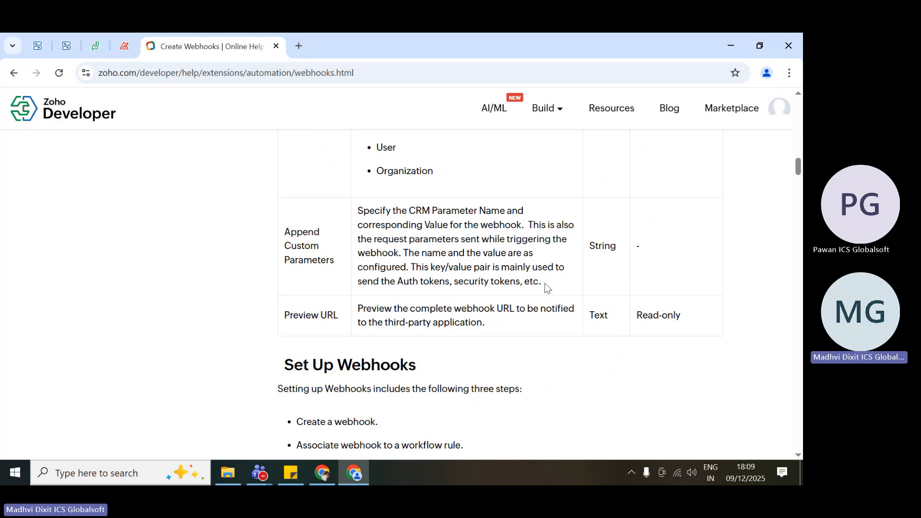
pyautogui.moveTo(545, 283); pyautogui.dragTo(281, 224)
pyautogui.click(280, 226)
pyautogui.moveTo(282, 236); pyautogui.dragTo(343, 275)
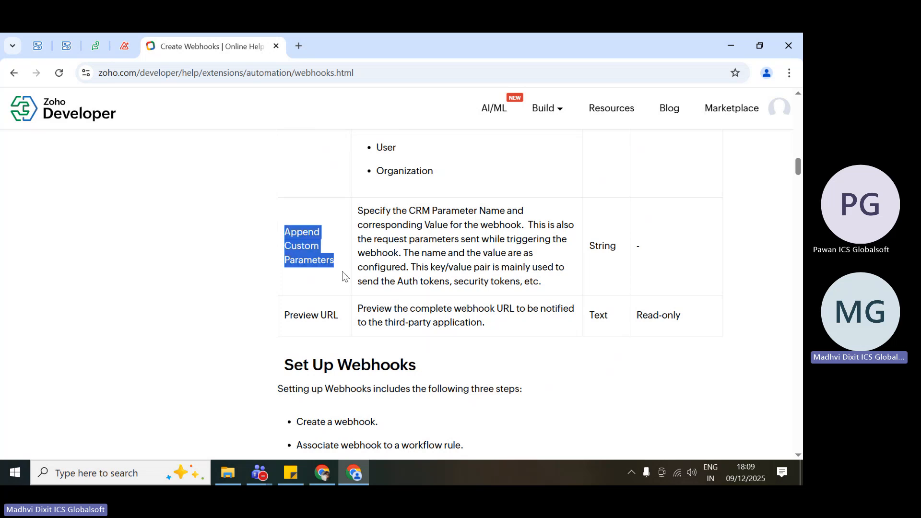
pyautogui.click(343, 271)
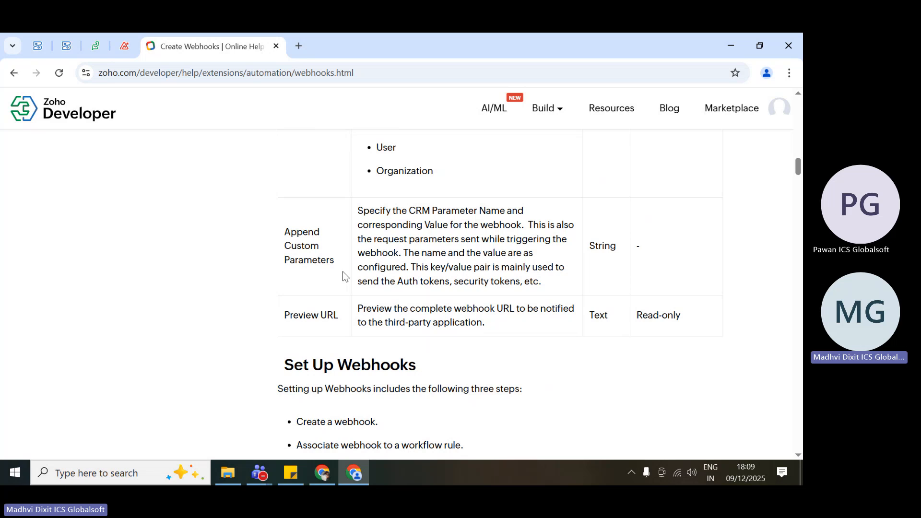
pyautogui.moveTo(342, 261); pyautogui.dragTo(283, 245)
pyautogui.click(308, 276)
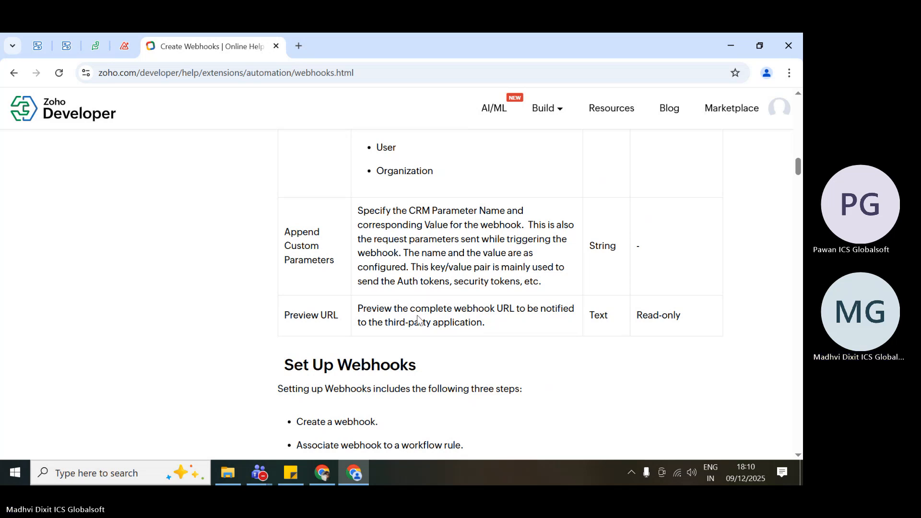
# Go past the Preview URL field to the Set Up Webhooks section and highlight its heading.
pyautogui.scroll(-2, 420, 320)
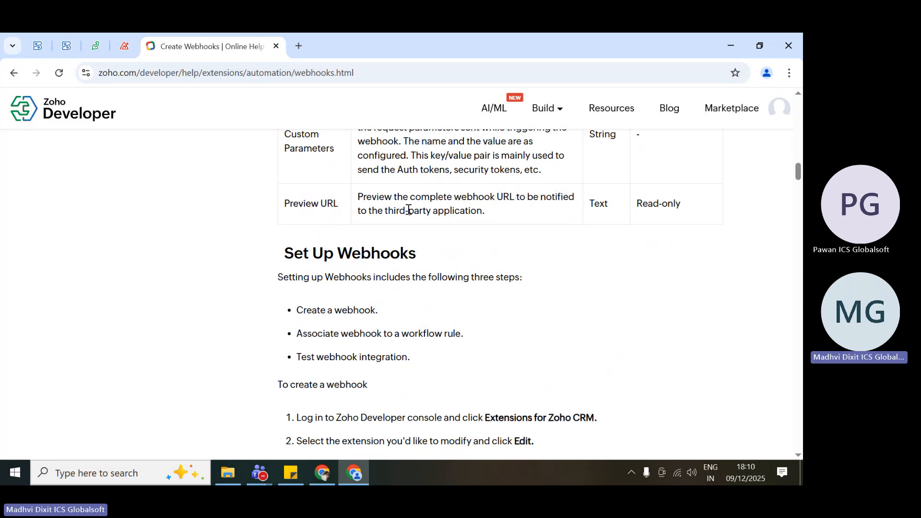
pyautogui.scroll(-2, 408, 210)
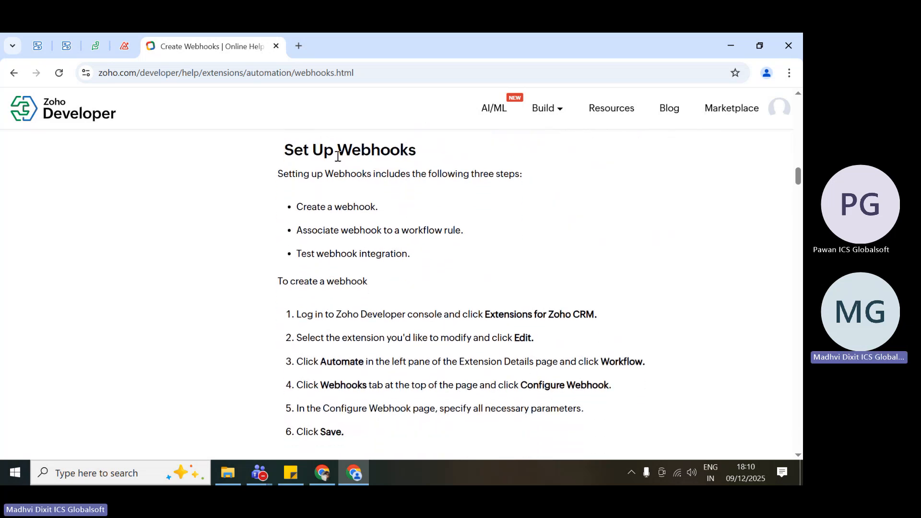
pyautogui.moveTo(276, 154); pyautogui.dragTo(454, 152)
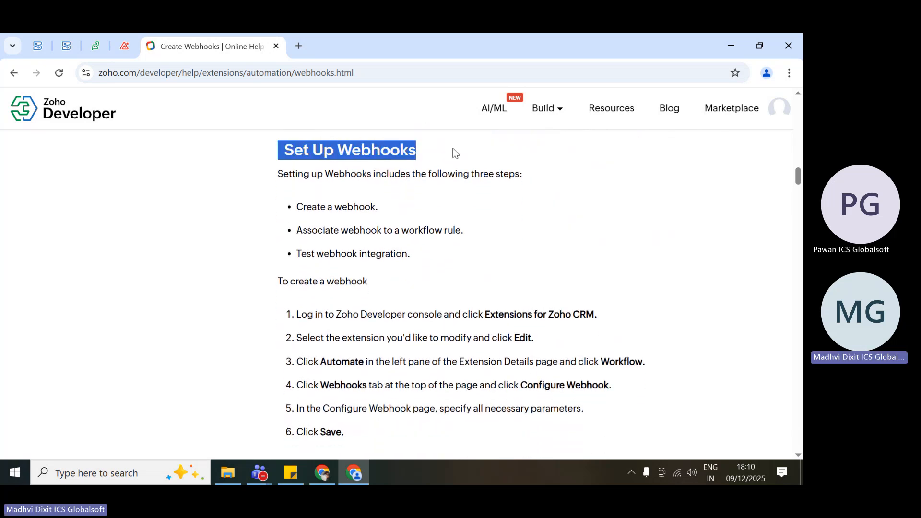
pyautogui.click(453, 150)
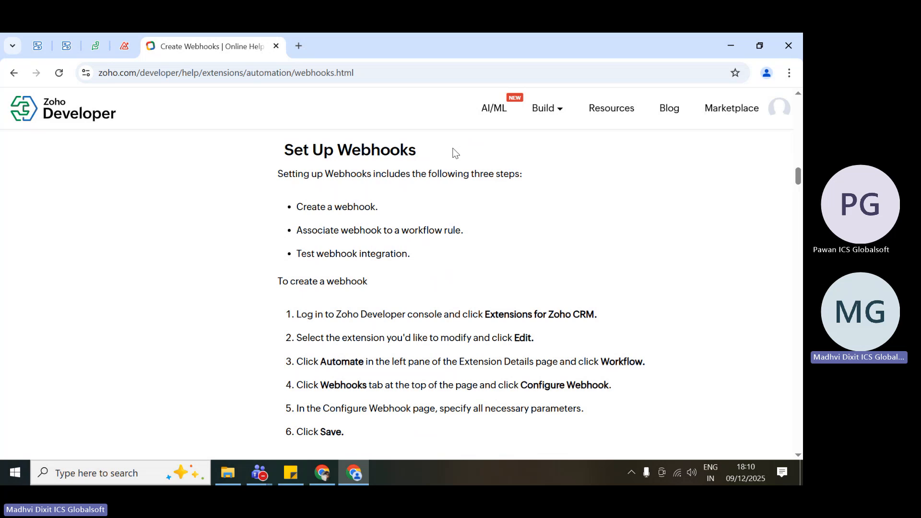
# Switch to Zoho CRM in a new browser tab and open the list of webhooks in the automation actions setup.
pyautogui.click(297, 48)
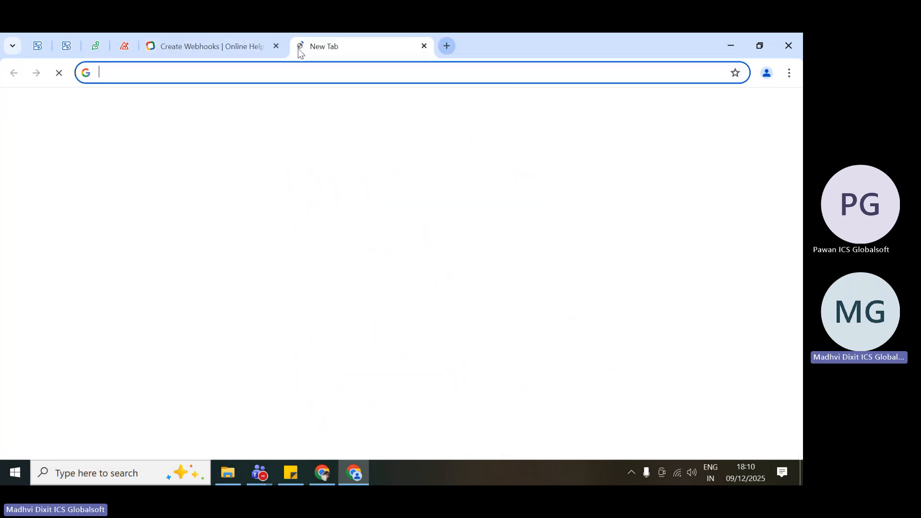
pyautogui.click(217, 342)
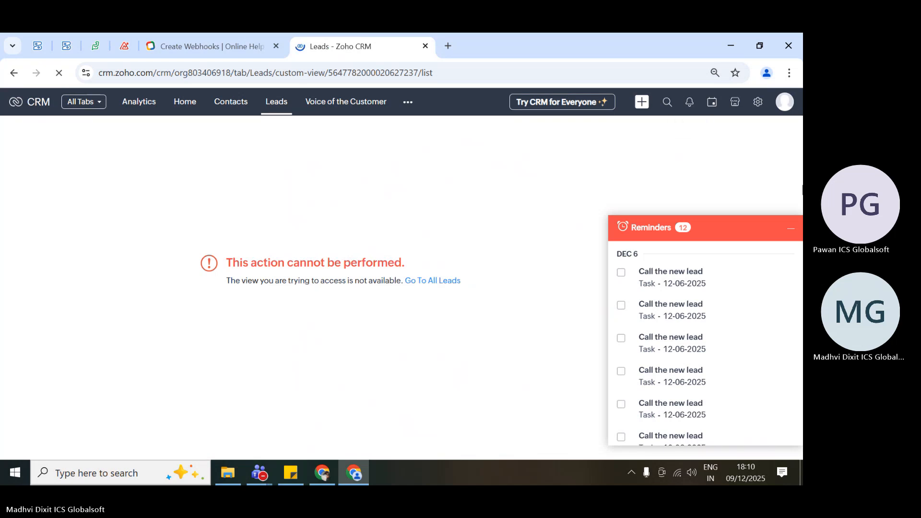
pyautogui.click(788, 230)
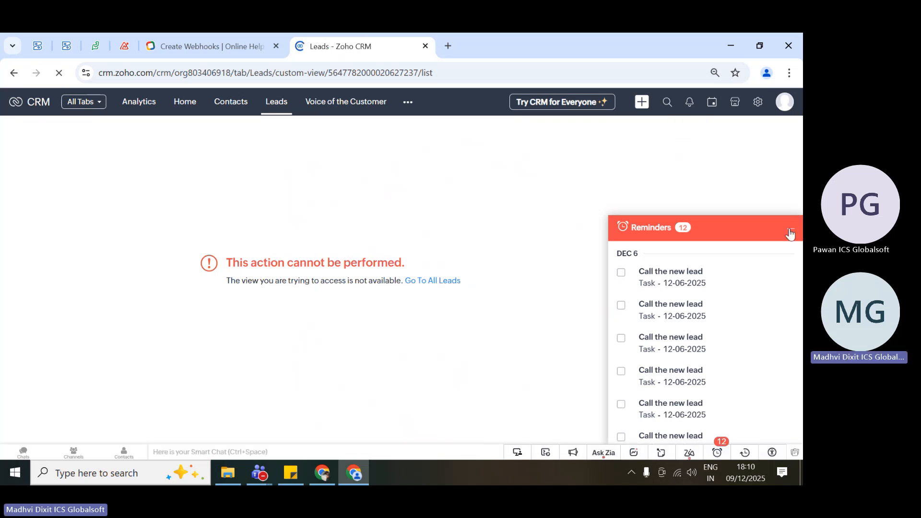
pyautogui.click(758, 102)
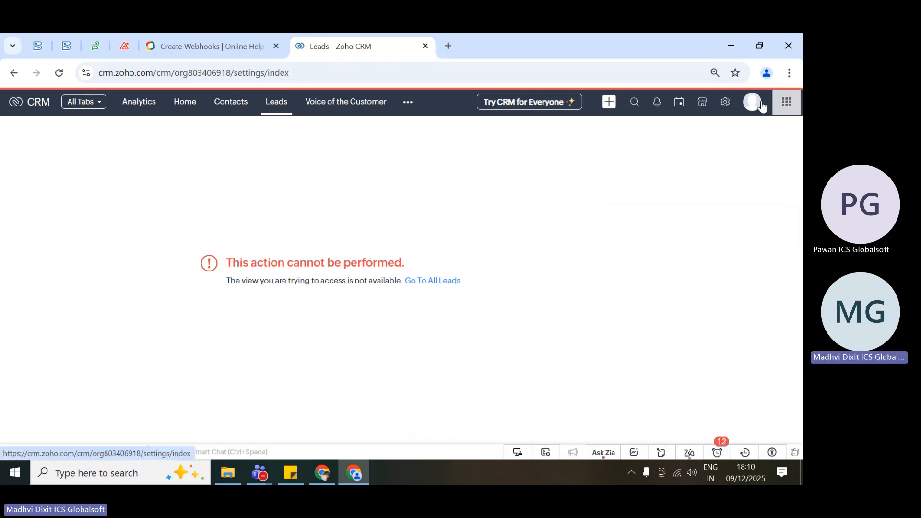
pyautogui.click(660, 226)
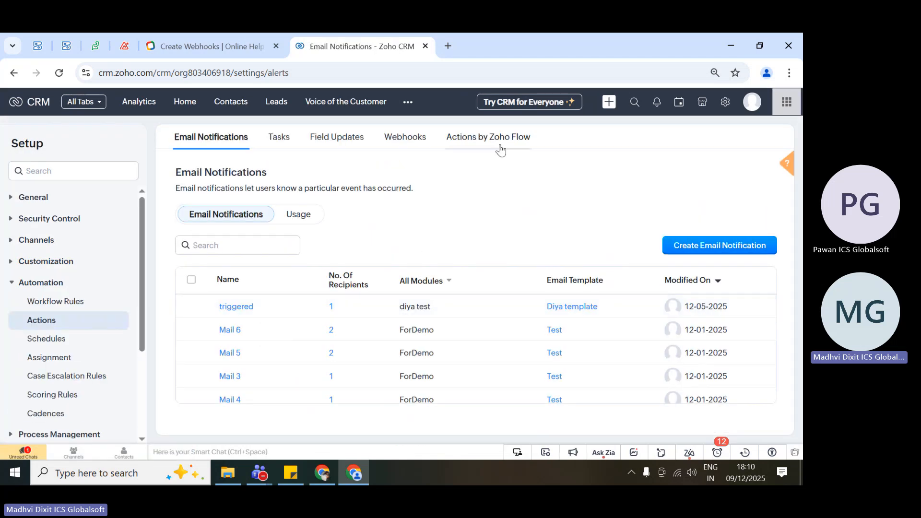
pyautogui.click(405, 139)
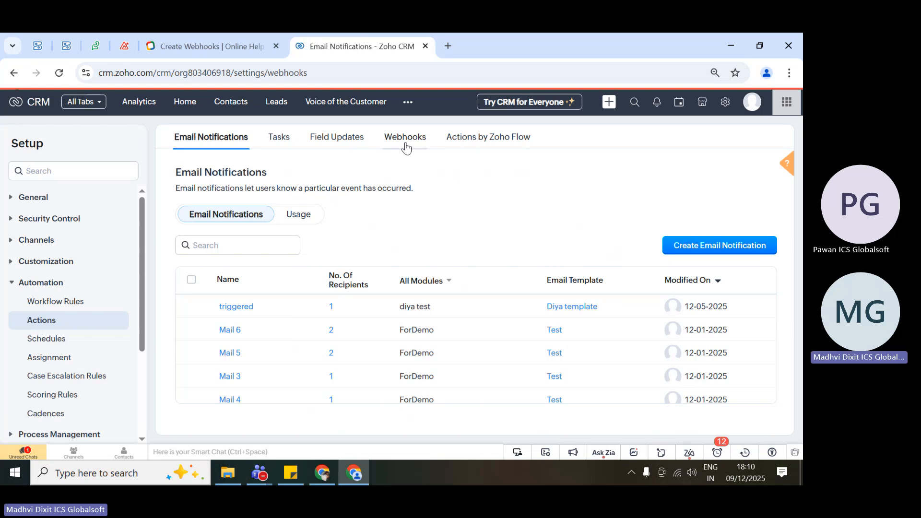
pyautogui.scroll(-5, 407, 383)
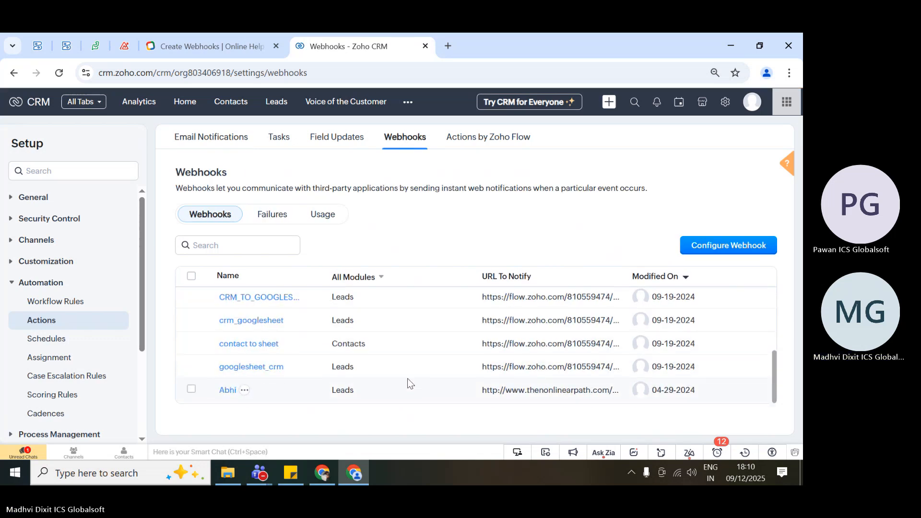
# Open the googlesheet_crm webhook's details and examine its general fields, highlighting the URL to Notify.
pyautogui.click(248, 370)
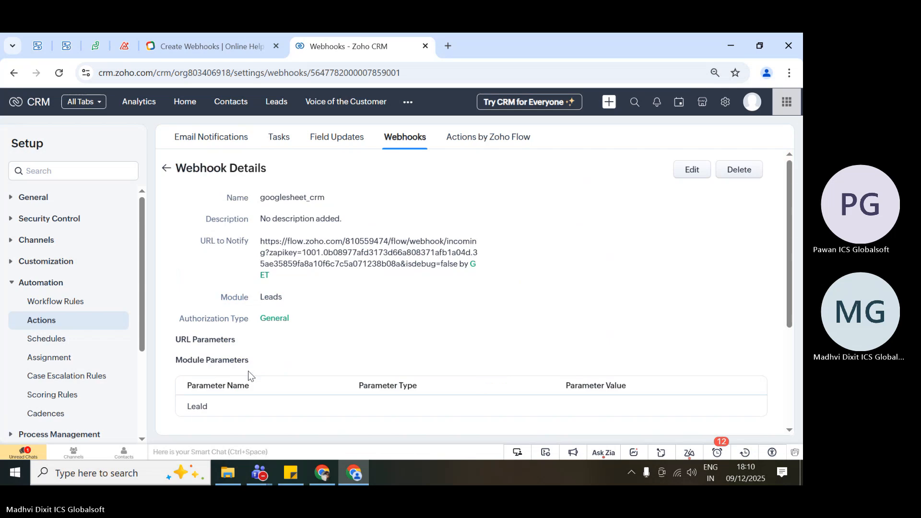
pyautogui.scroll(-3, 455, 330)
pyautogui.scroll(3, 455, 331)
pyautogui.moveTo(208, 187); pyautogui.dragTo(270, 301)
pyautogui.click(337, 382)
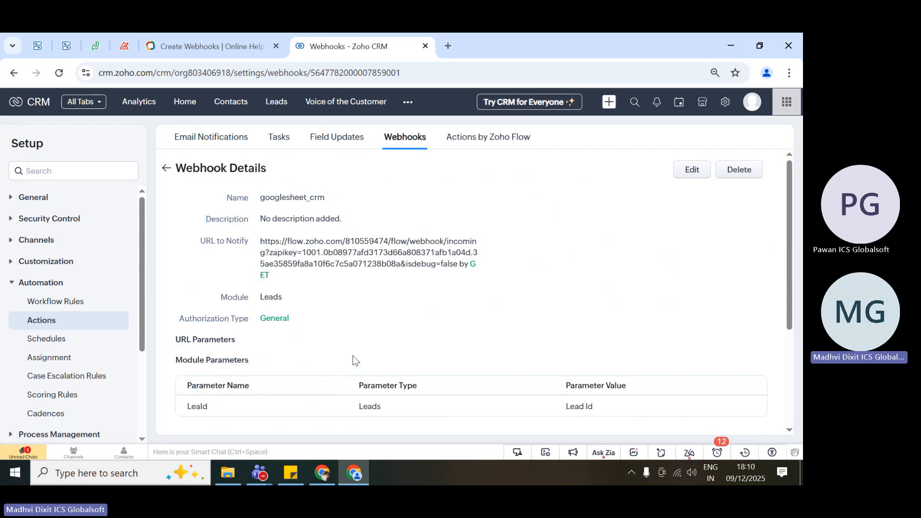
pyautogui.scroll(-1, 352, 360)
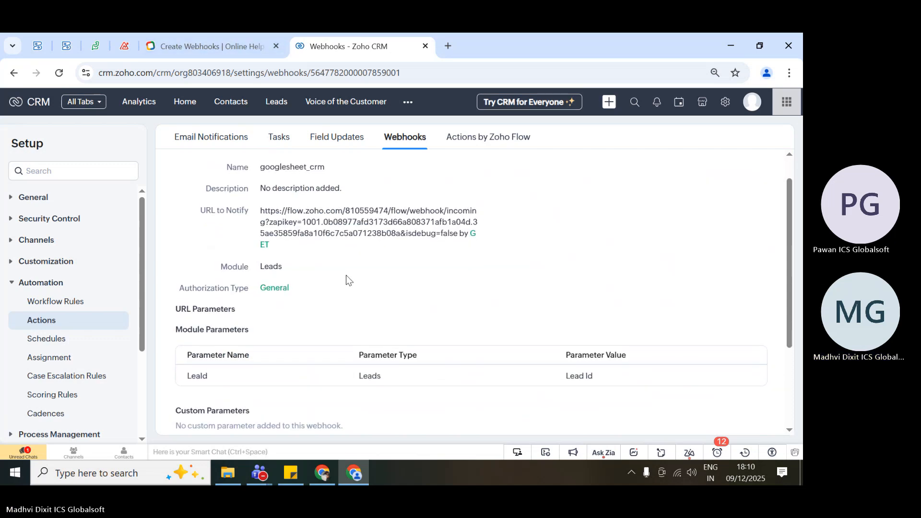
pyautogui.scroll(1, 346, 274)
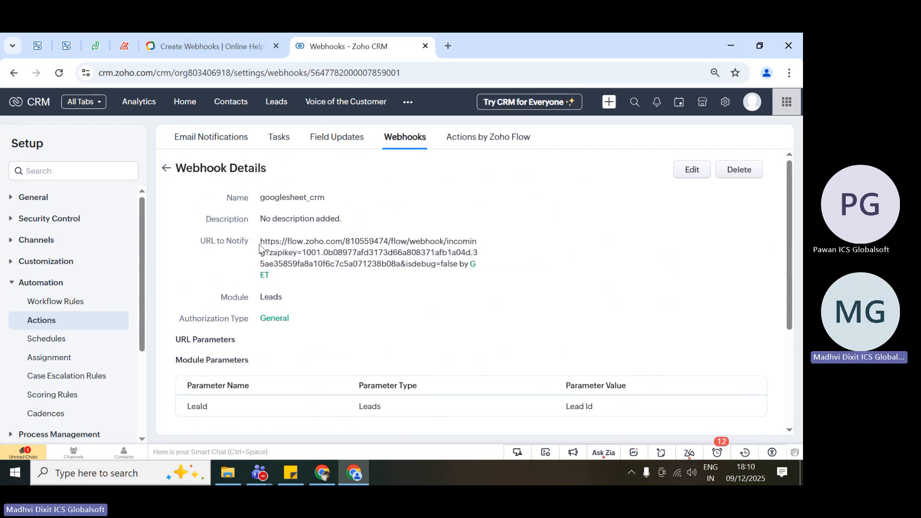
pyautogui.moveTo(259, 244); pyautogui.dragTo(356, 280)
pyautogui.click(356, 280)
# Examine the googlesheet_crm webhook's module parameters, highlighting the parameter name, type and value, and check its custom parameters and associations.
pyautogui.scroll(-4, 356, 281)
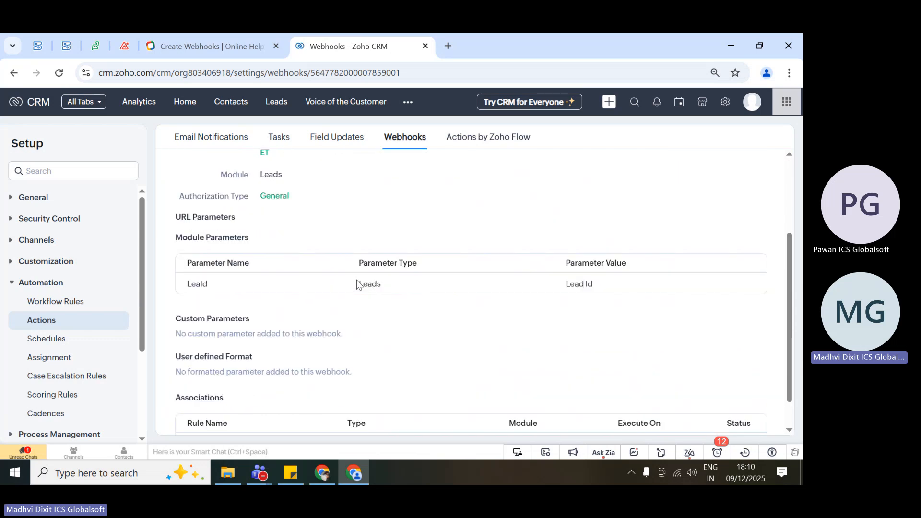
pyautogui.scroll(-1, 357, 284)
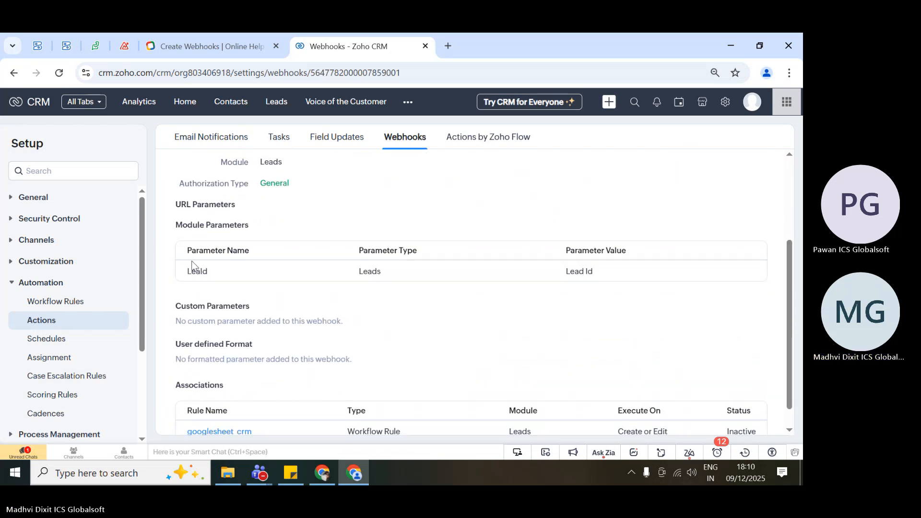
pyautogui.doubleClick(193, 268)
pyautogui.moveTo(358, 270); pyautogui.dragTo(387, 270)
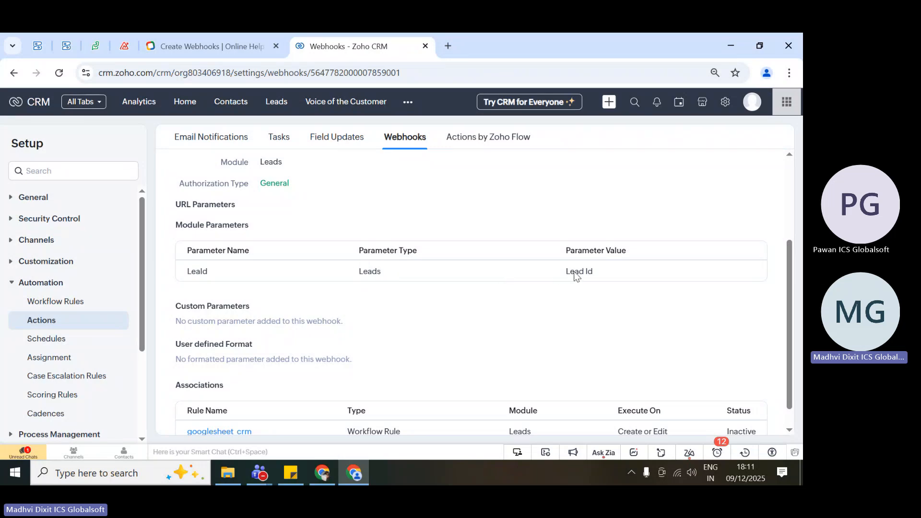
pyautogui.moveTo(555, 275); pyautogui.dragTo(612, 277)
pyautogui.scroll(-1, 628, 280)
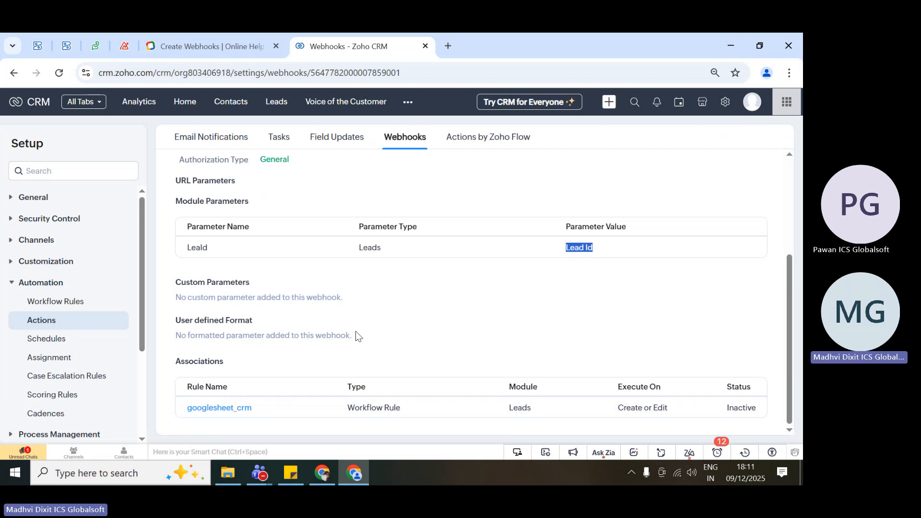
pyautogui.scroll(3, 355, 334)
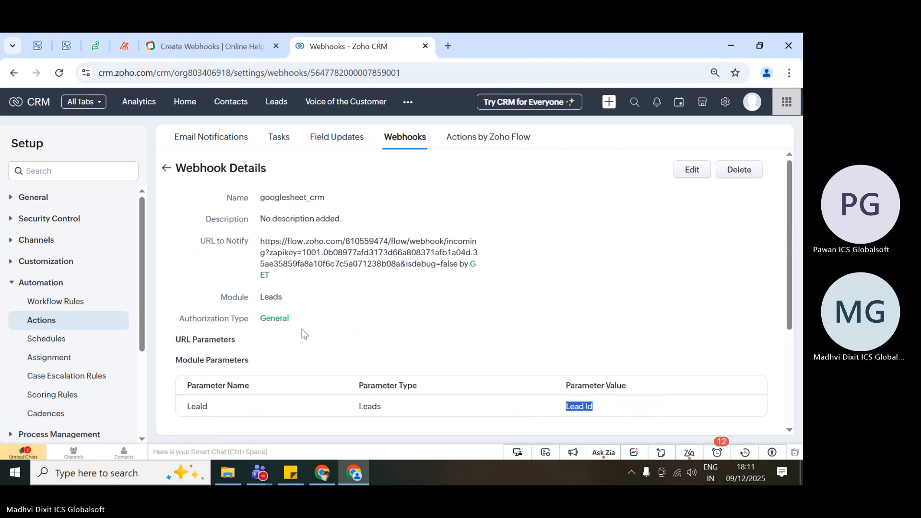
# Return to the Create Webhooks help page and examine the setup steps and the sample New Webhook form.
pyautogui.click(237, 36)
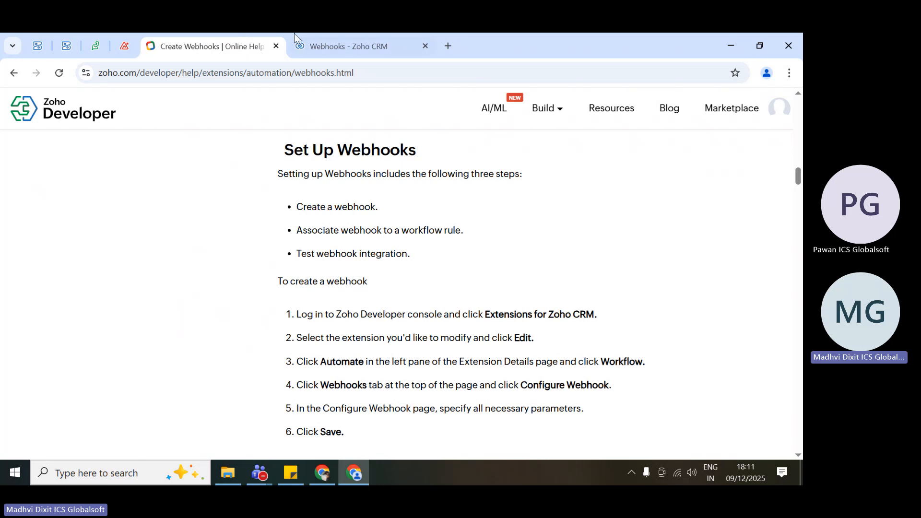
pyautogui.click(300, 35)
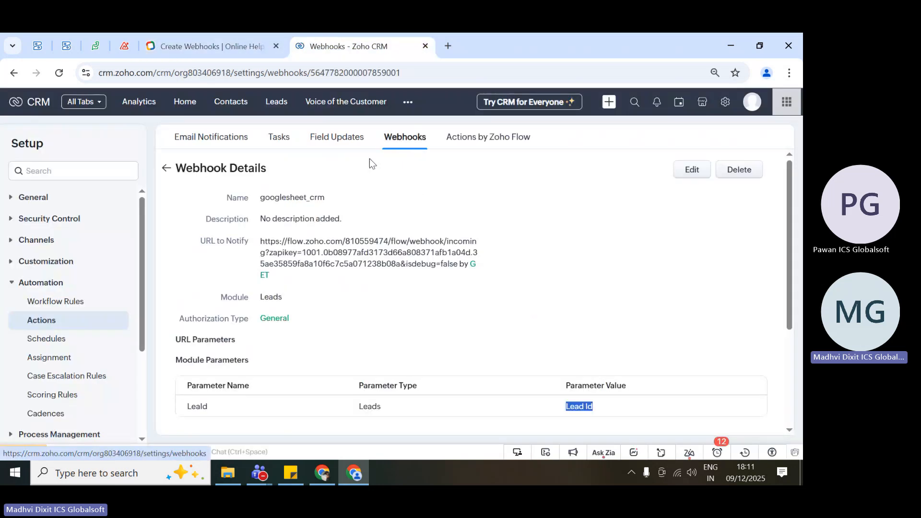
pyautogui.click(200, 33)
pyautogui.scroll(-5, 369, 345)
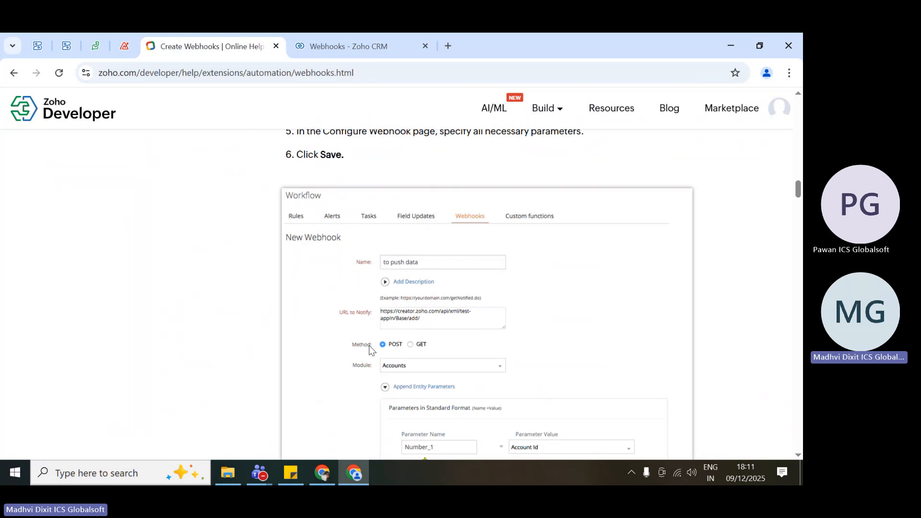
pyautogui.scroll(3, 369, 345)
pyautogui.scroll(1, 290, 335)
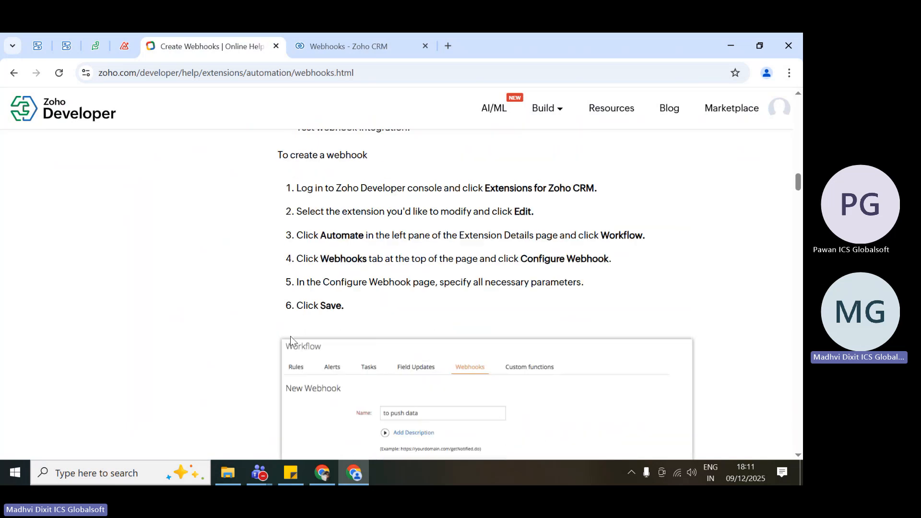
pyautogui.scroll(2, 290, 335)
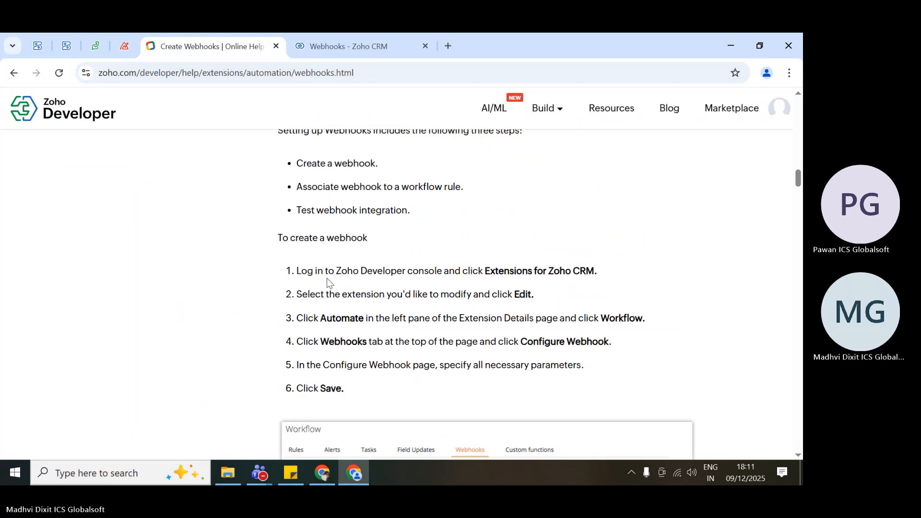
pyautogui.scroll(1, 369, 305)
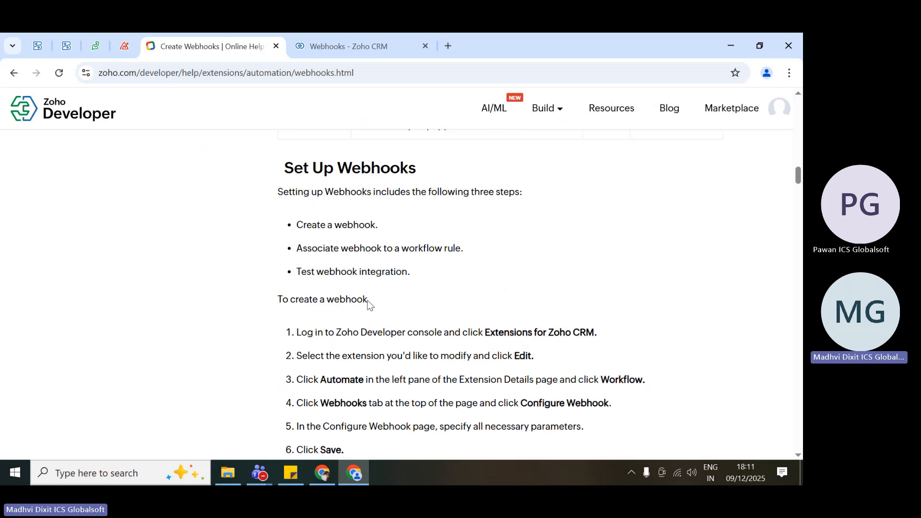
pyautogui.scroll(1, 368, 301)
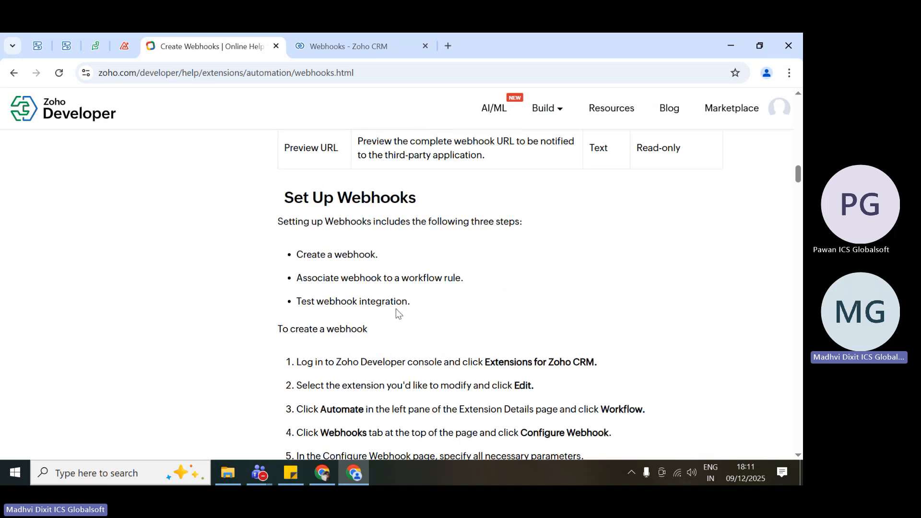
pyautogui.scroll(-3, 397, 317)
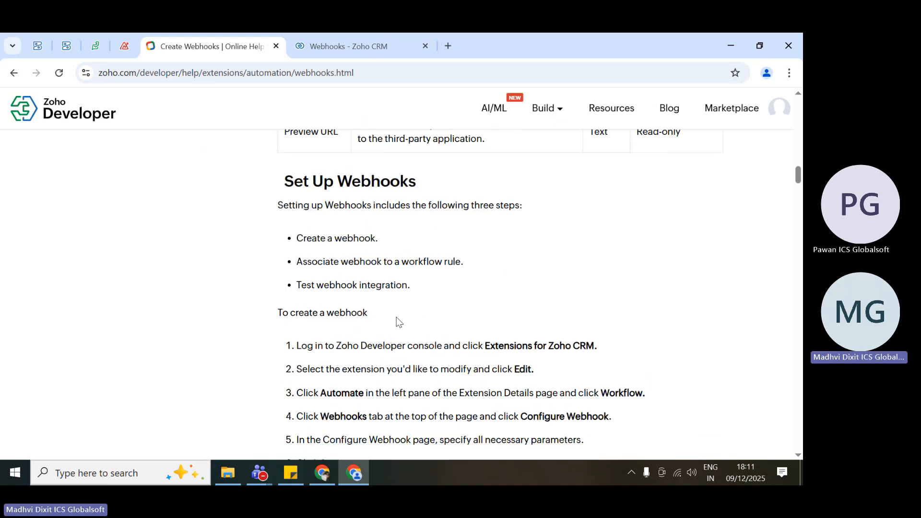
# Examine the sample New Webhook form, from its name, URL, method and module to the entity parameters, custom parameters and preview URL.
pyautogui.scroll(-4, 397, 318)
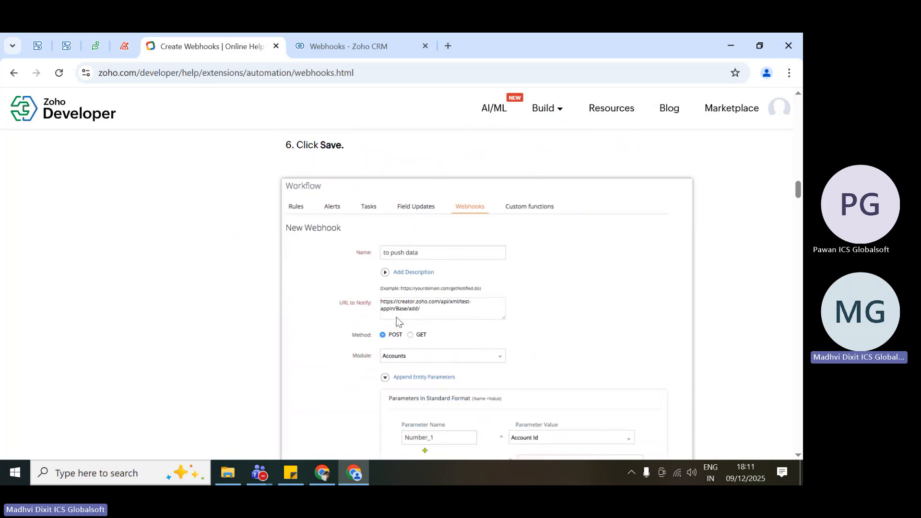
pyautogui.scroll(1, 397, 320)
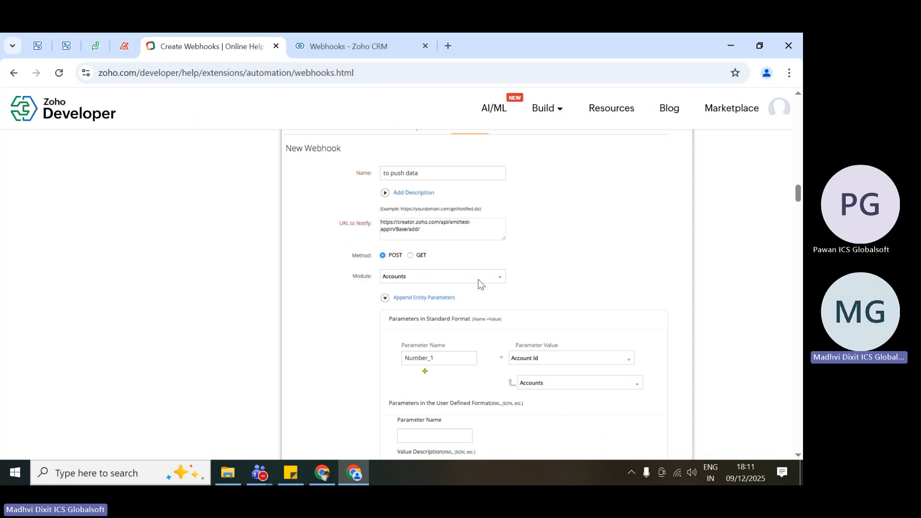
pyautogui.scroll(-2, 498, 345)
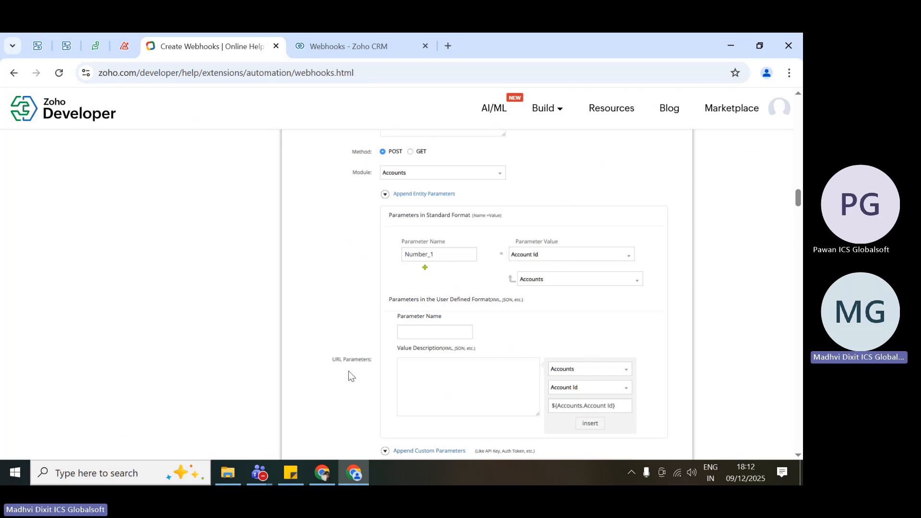
pyautogui.scroll(-2, 350, 375)
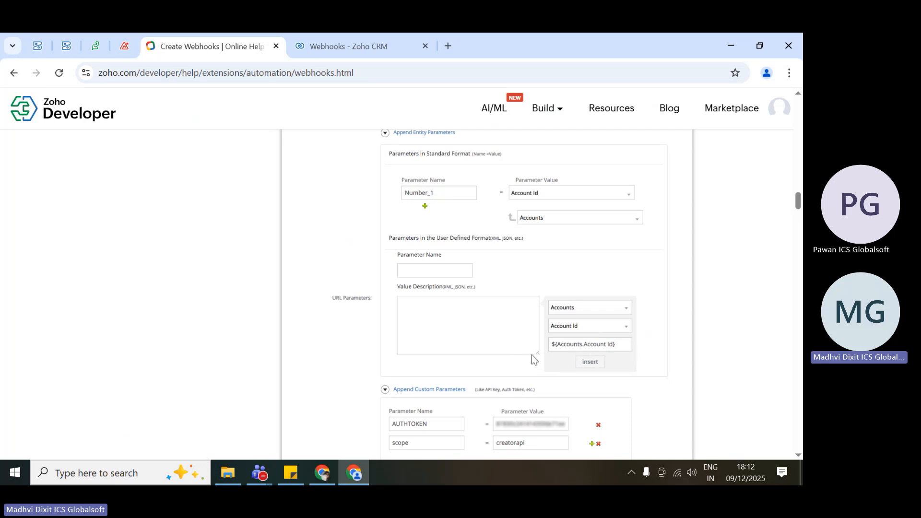
pyautogui.scroll(-1, 603, 358)
pyautogui.scroll(-1, 603, 358)
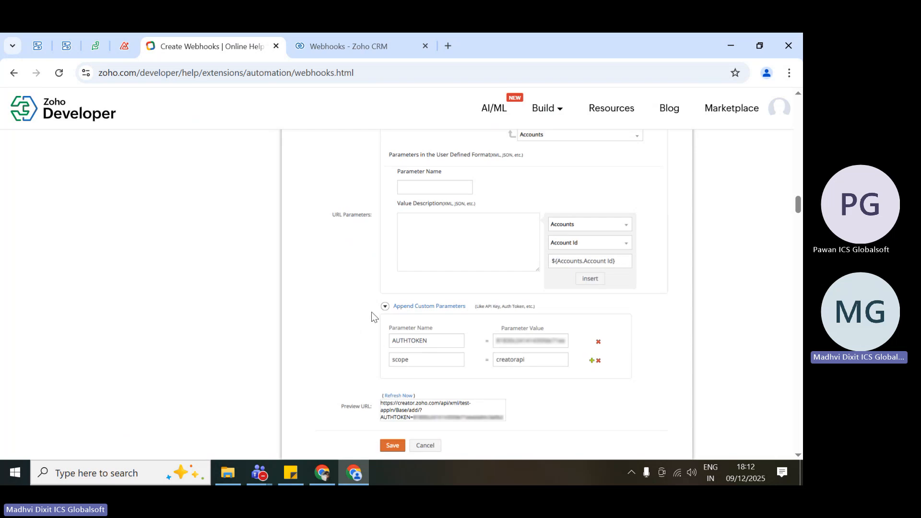
pyautogui.scroll(-1, 389, 372)
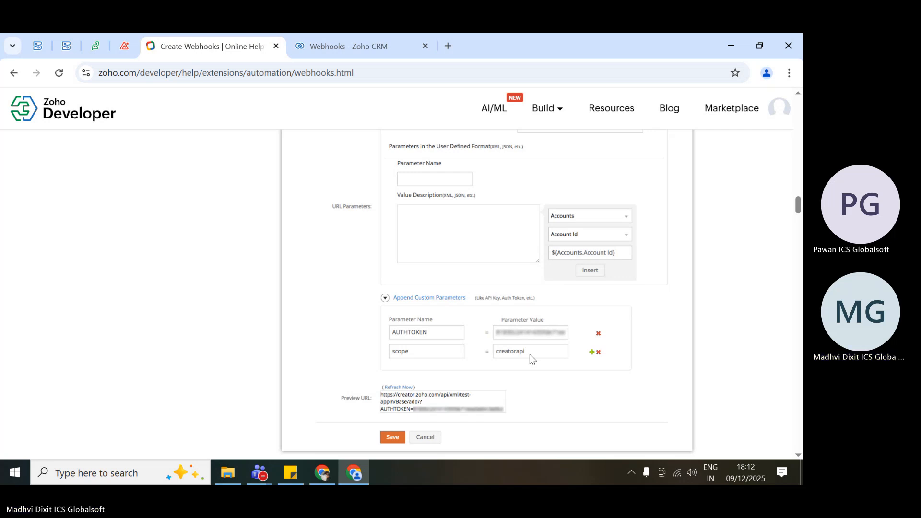
pyautogui.scroll(-1, 530, 356)
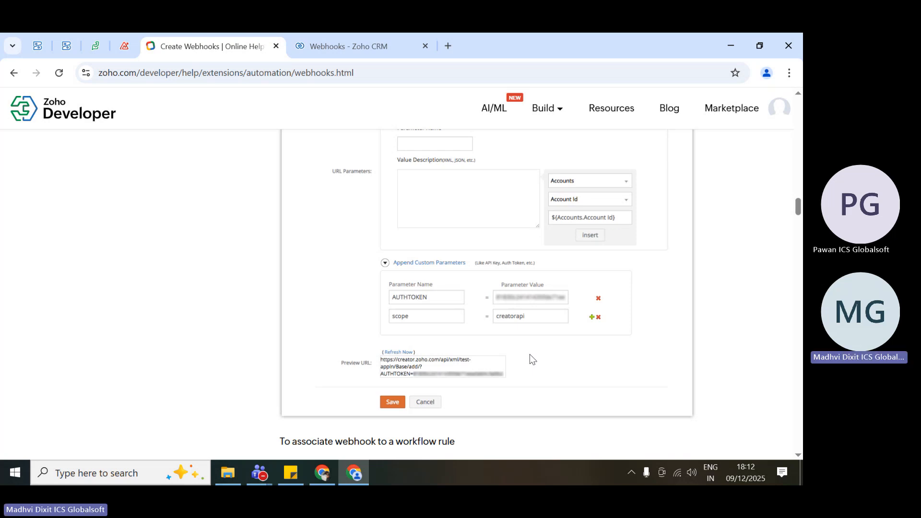
pyautogui.scroll(-2, 530, 355)
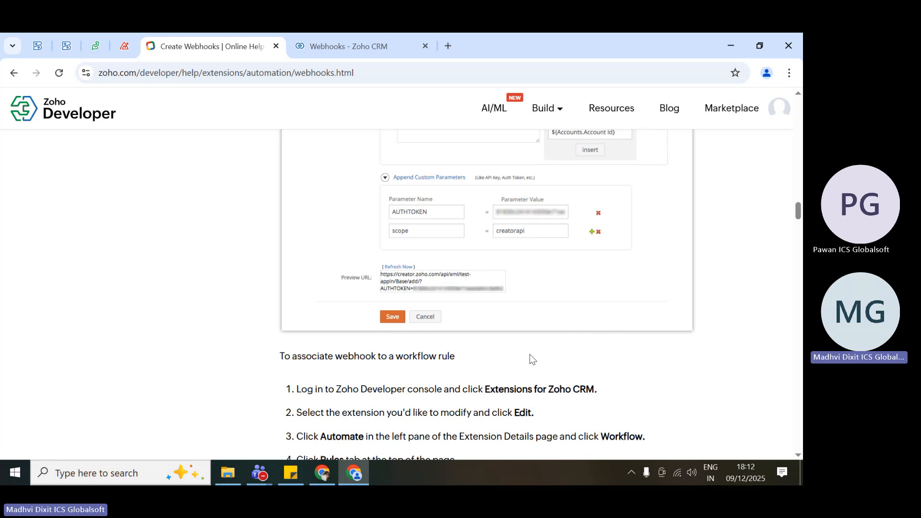
# Examine the help page's steps for associating a webhook with a workflow rule, comparing them with the end of the sample form.
pyautogui.scroll(-2, 530, 356)
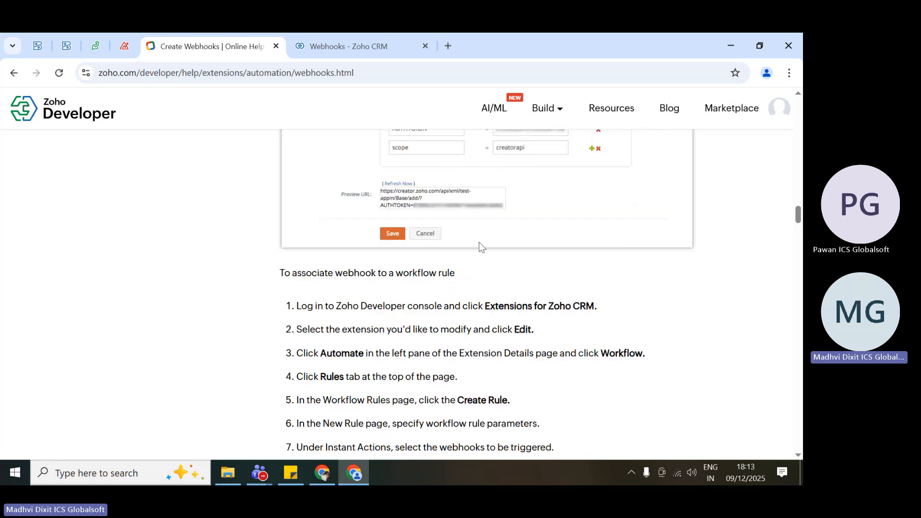
pyautogui.scroll(2, 479, 243)
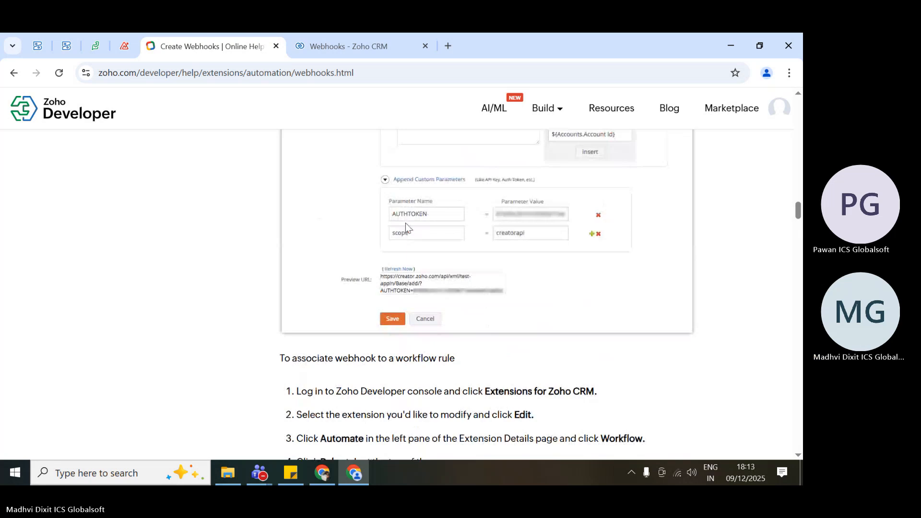
pyautogui.scroll(-1, 406, 224)
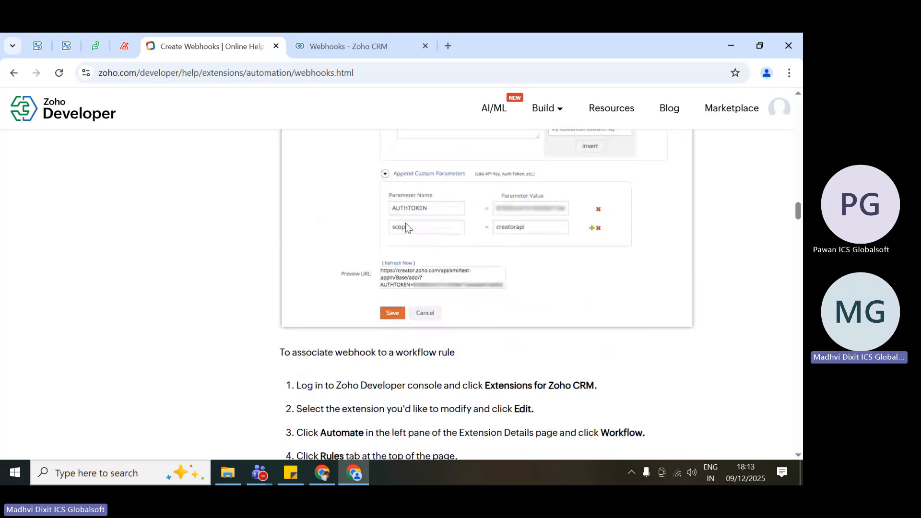
pyautogui.scroll(-3, 405, 226)
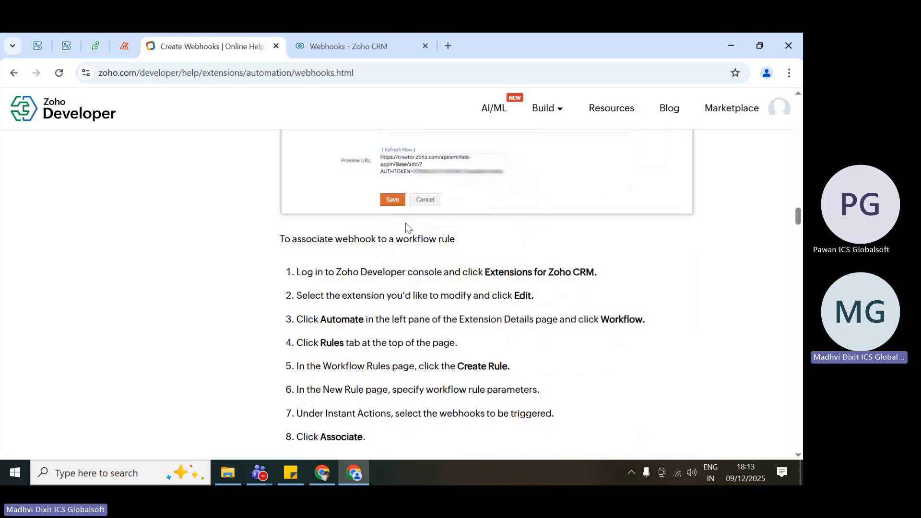
pyautogui.scroll(-1, 405, 224)
pyautogui.scroll(-1, 407, 223)
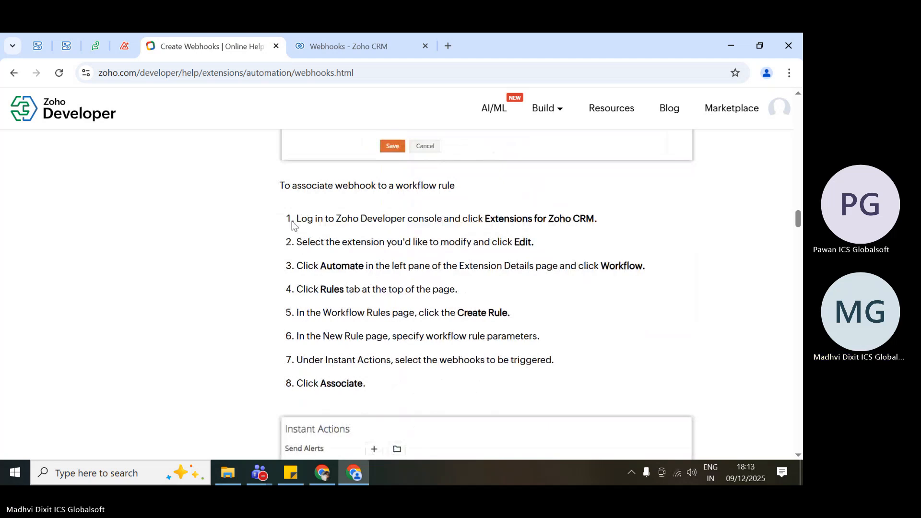
pyautogui.scroll(3, 470, 244)
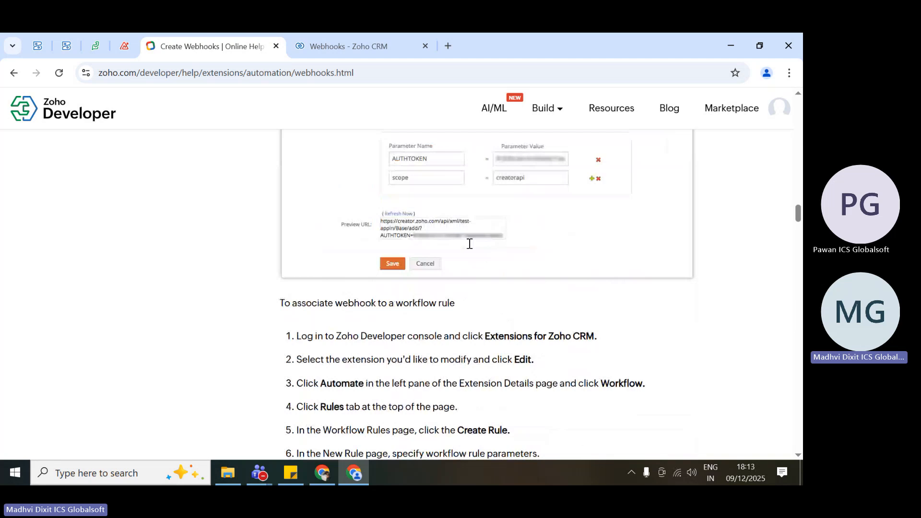
pyautogui.scroll(-3, 470, 244)
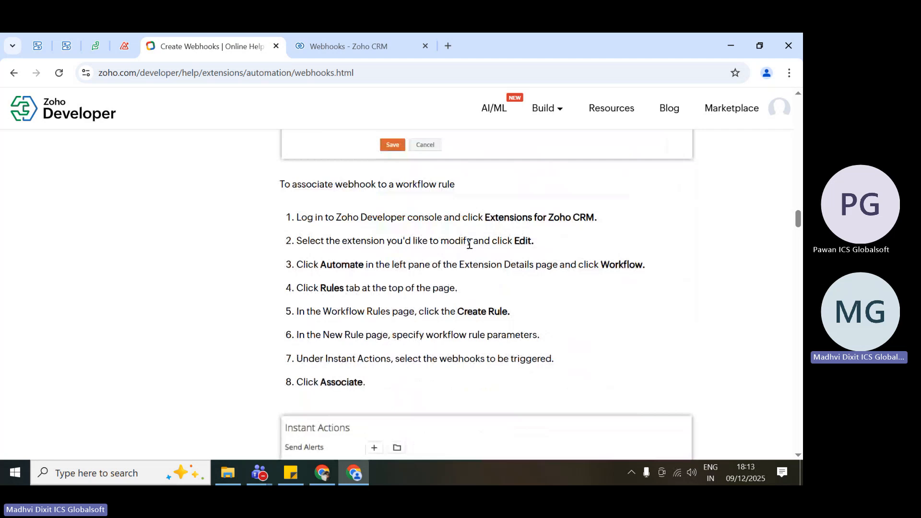
# Skim the help page's webhook testing steps, important notes, Zoho Creator example and error codes, and return to the sample New Webhook form.
pyautogui.scroll(-10, 418, 382)
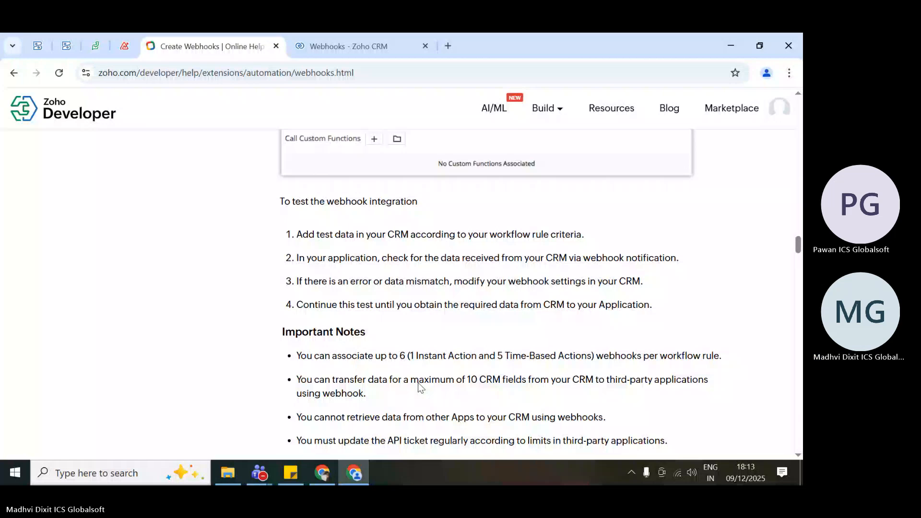
pyautogui.scroll(-10, 418, 382)
pyautogui.scroll(-10, 418, 382)
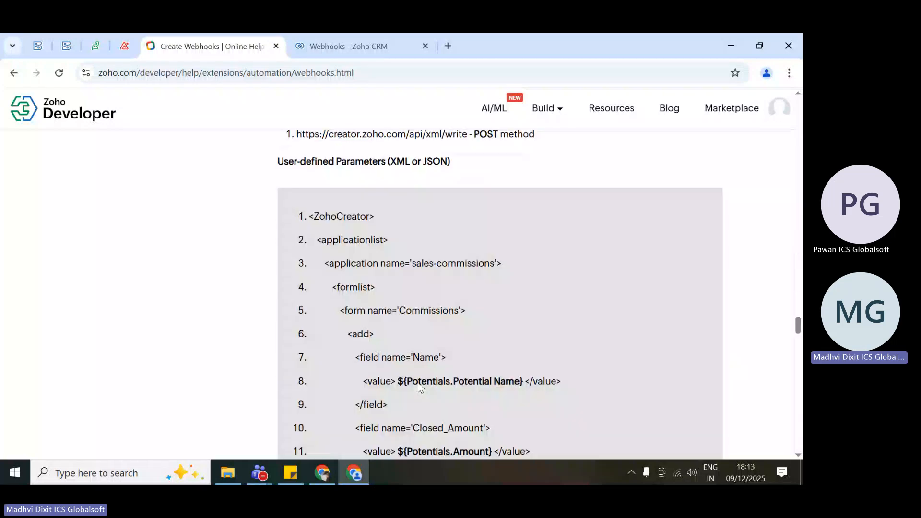
pyautogui.scroll(-15, 419, 382)
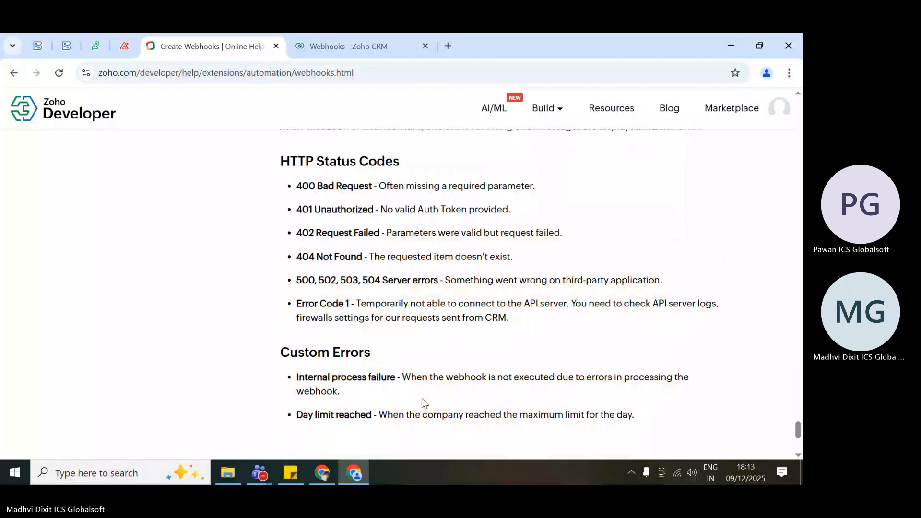
pyautogui.scroll(15, 422, 232)
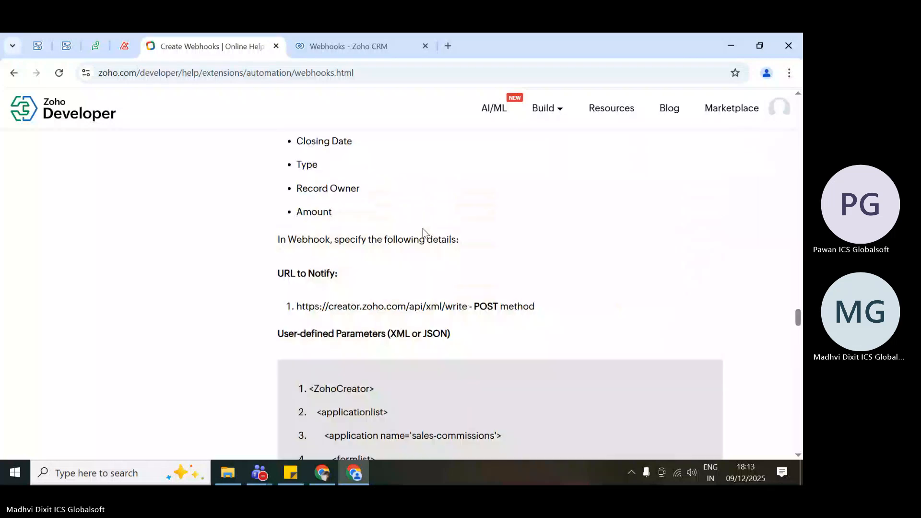
pyautogui.scroll(7, 422, 233)
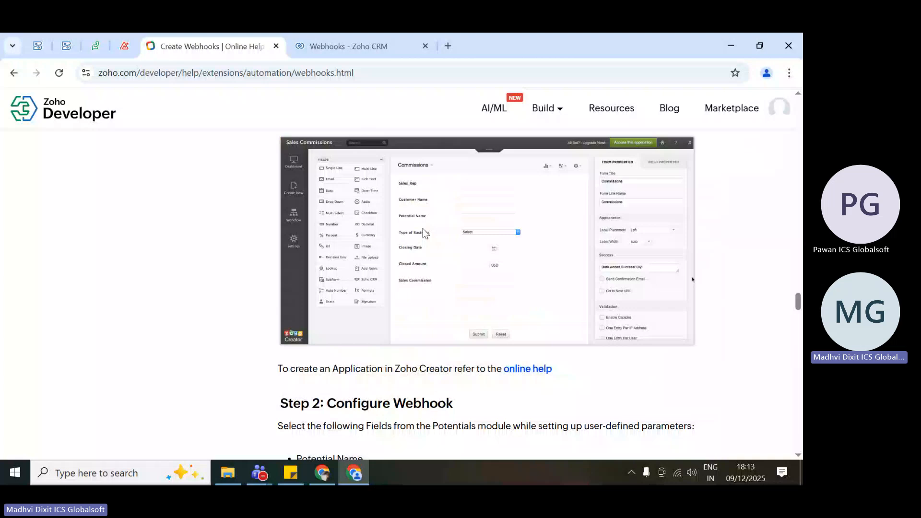
pyautogui.scroll(10, 422, 228)
pyautogui.scroll(6, 424, 228)
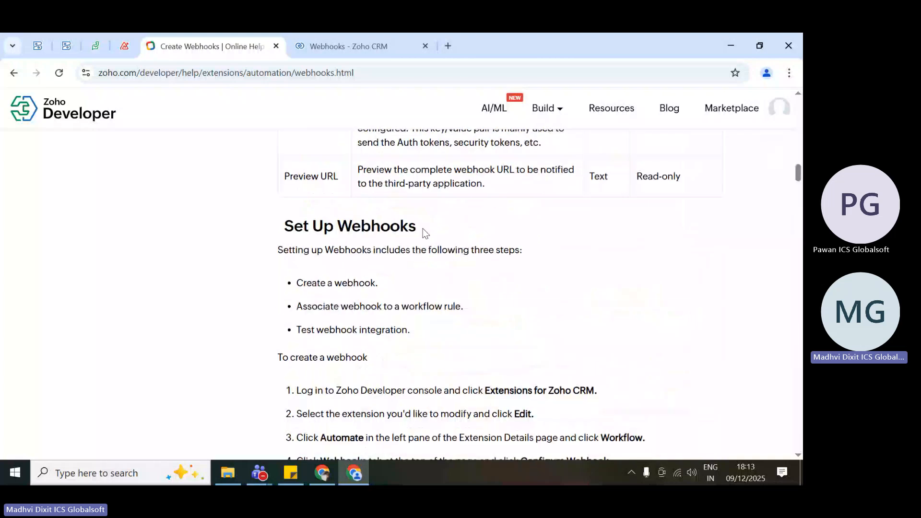
pyautogui.scroll(3, 422, 228)
pyautogui.scroll(-8, 304, 367)
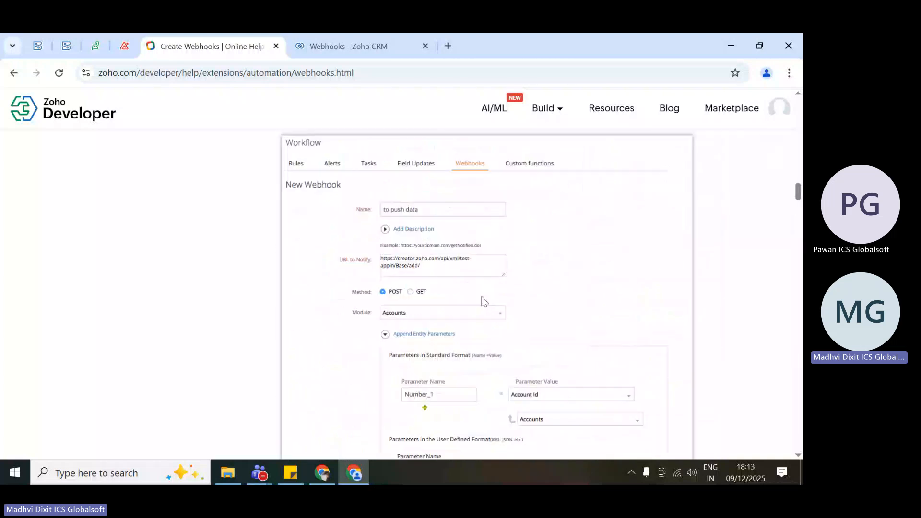
pyautogui.scroll(-3, 304, 367)
pyautogui.scroll(5, 340, 154)
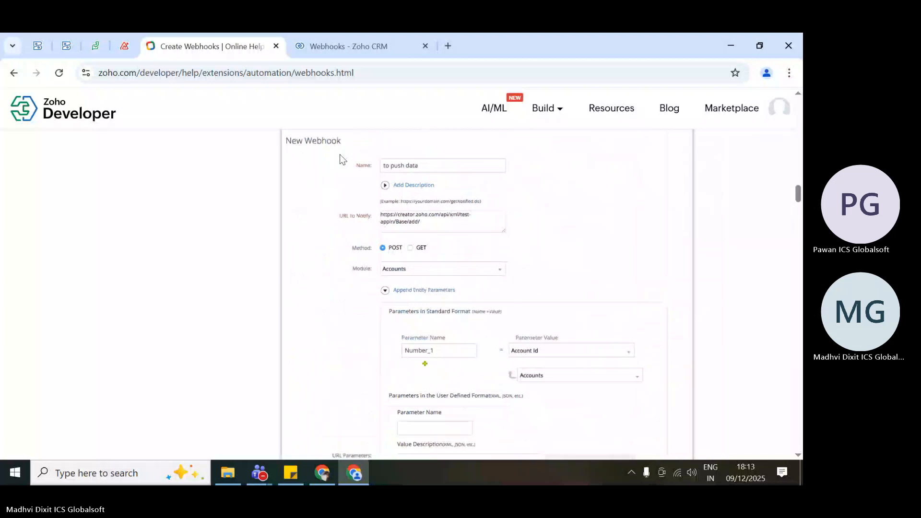
# Switch to the Zoho CRM browser tab and open the googlesheet_crm webhook for editing.
pyautogui.click(306, 46)
pyautogui.scroll(-3, 341, 279)
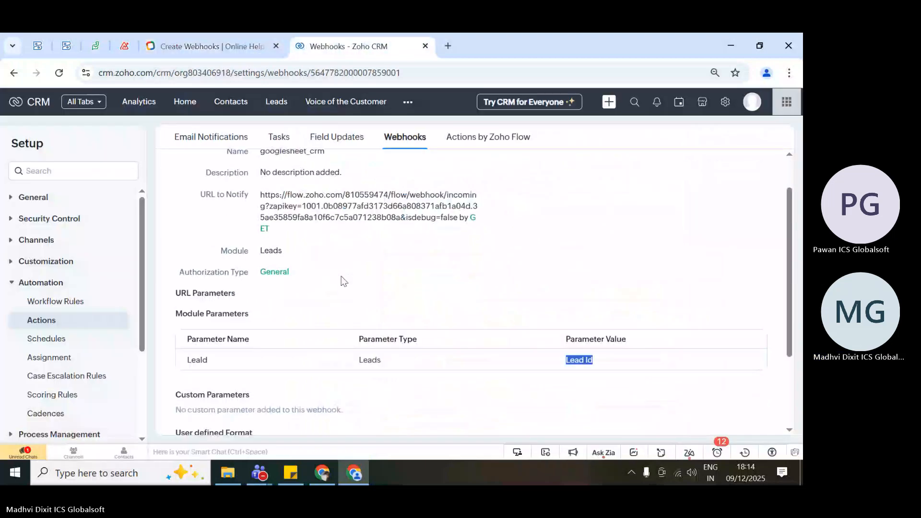
pyautogui.scroll(3, 343, 281)
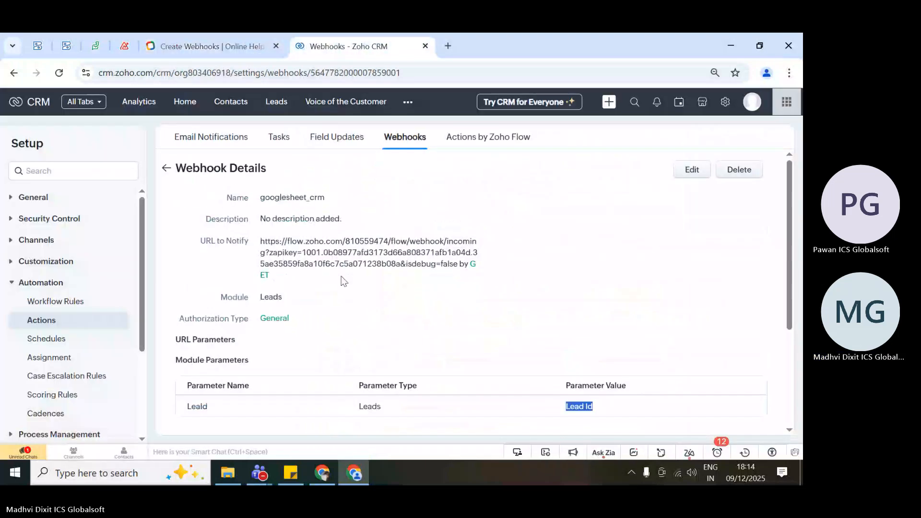
pyautogui.click(693, 172)
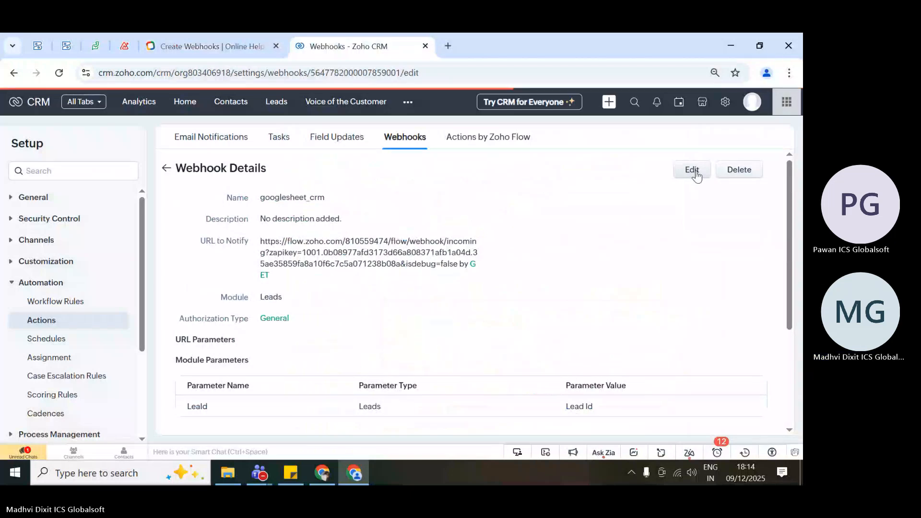
# Examine the full URL to Notify in the googlesheet_crm webhook's edit form.
pyautogui.scroll(-1, 566, 283)
pyautogui.scroll(-1, 321, 271)
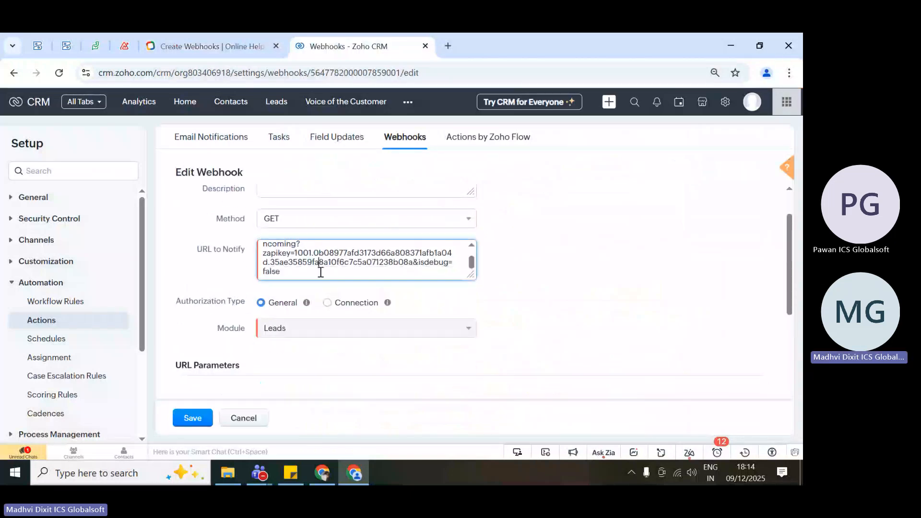
pyautogui.scroll(1, 320, 271)
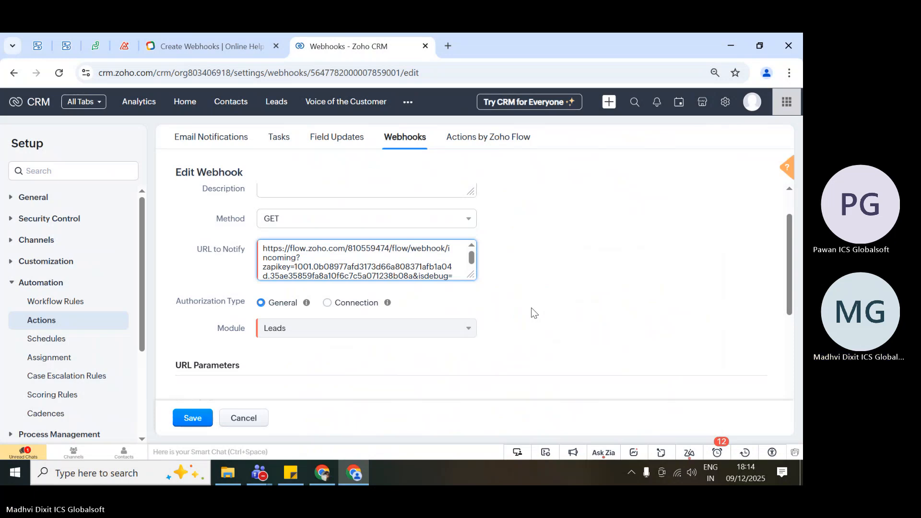
pyautogui.scroll(-1, 391, 261)
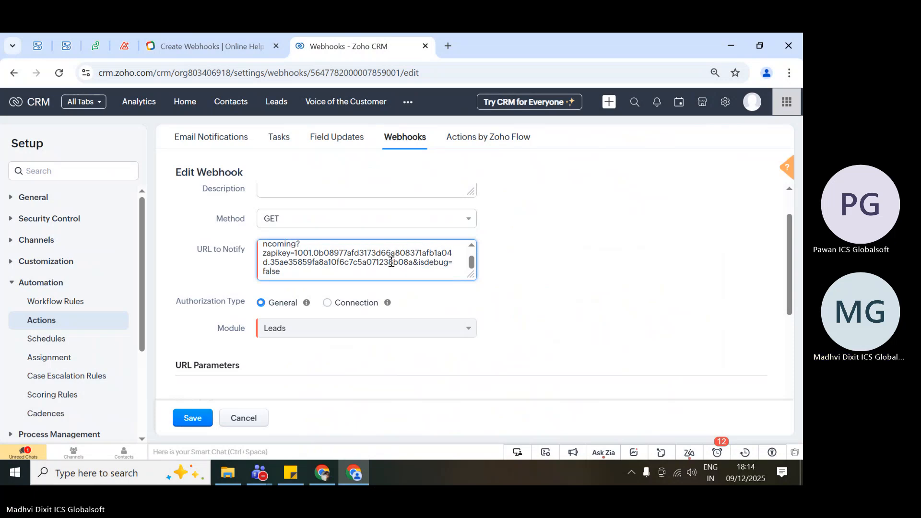
pyautogui.click(231, 260)
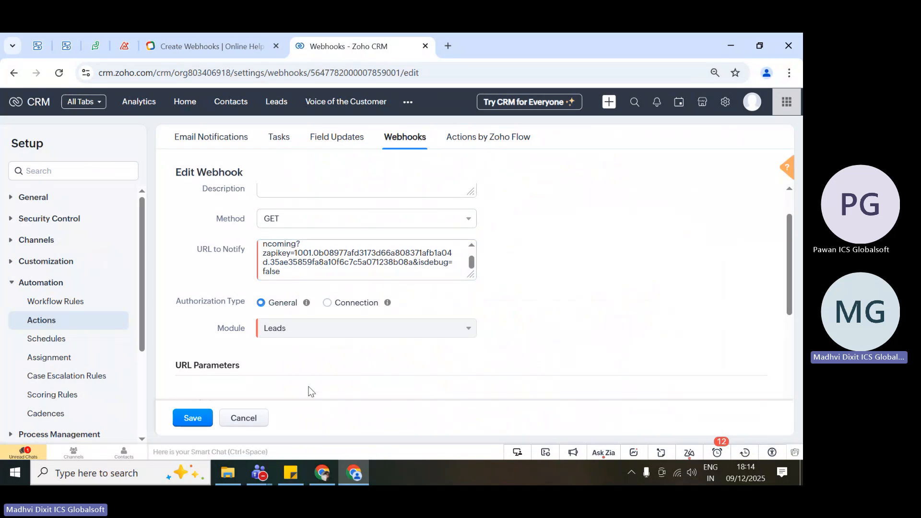
# Check the request method options offered for the googlesheet_crm webhook and inspect the beginning of its URL to Notify.
pyautogui.scroll(-3, 384, 363)
pyautogui.scroll(4, 384, 364)
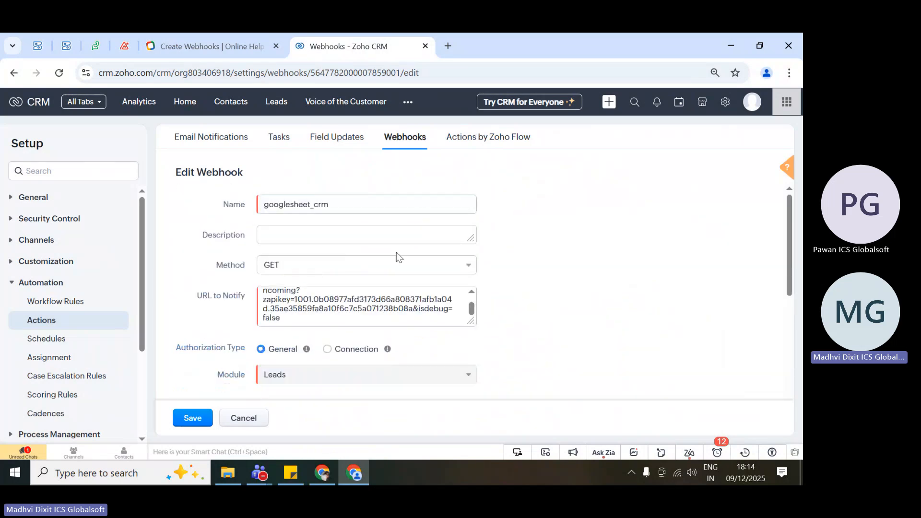
pyautogui.click(395, 267)
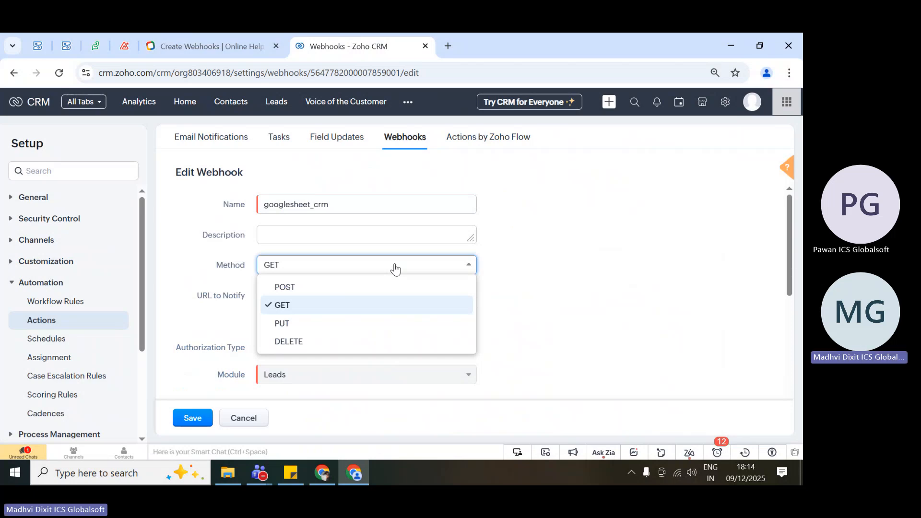
pyautogui.click(496, 311)
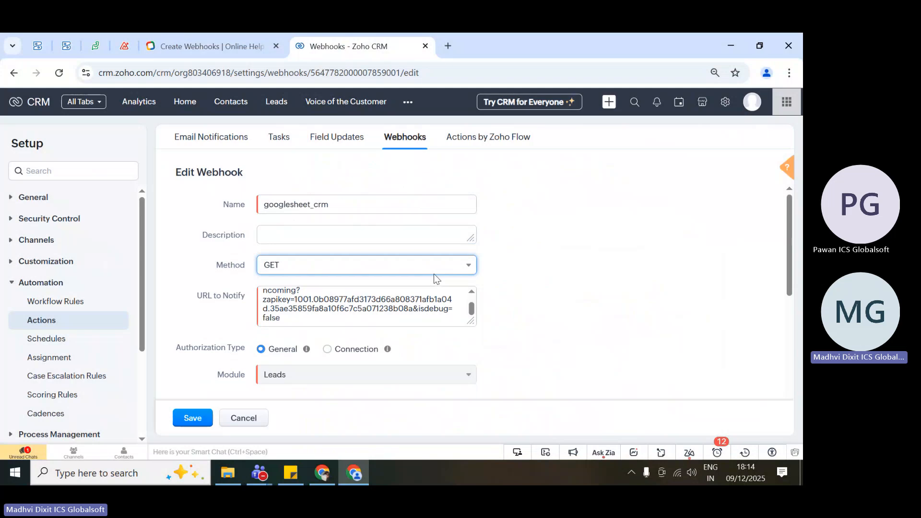
pyautogui.click(316, 306)
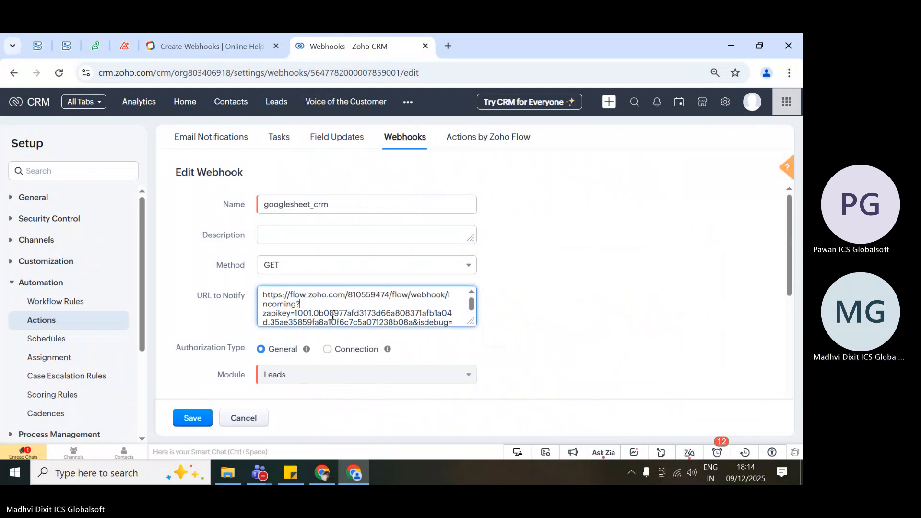
pyautogui.click(526, 343)
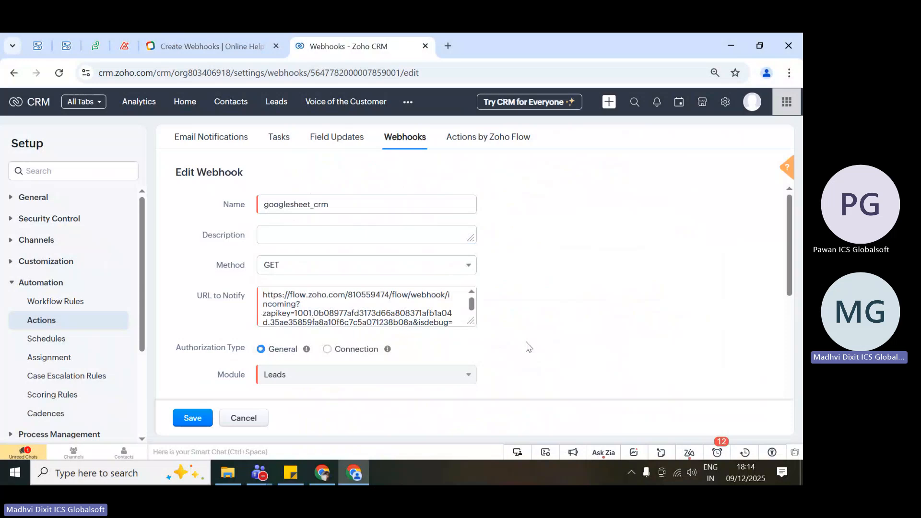
# Review the googlesheet_crm webhook's module parameter and the values offered for it, keeping Lead Id selected.
pyautogui.scroll(-2, 529, 346)
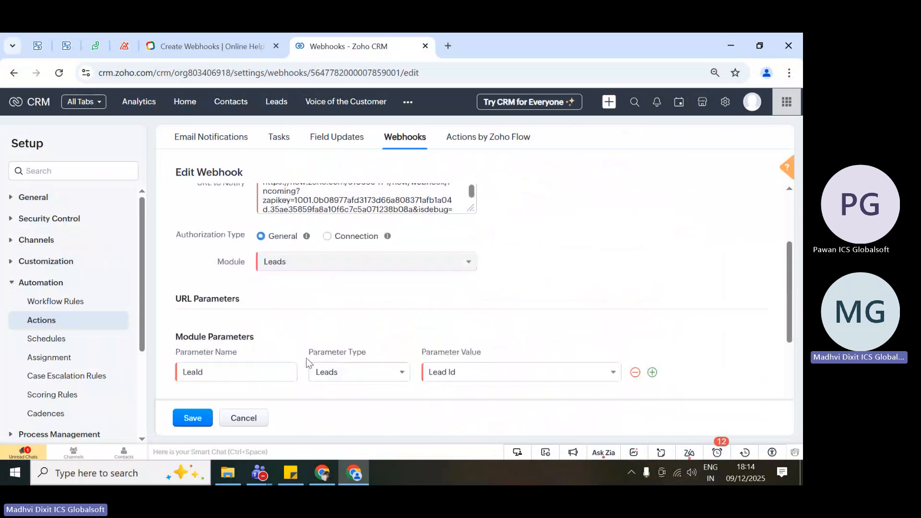
pyautogui.scroll(-2, 221, 295)
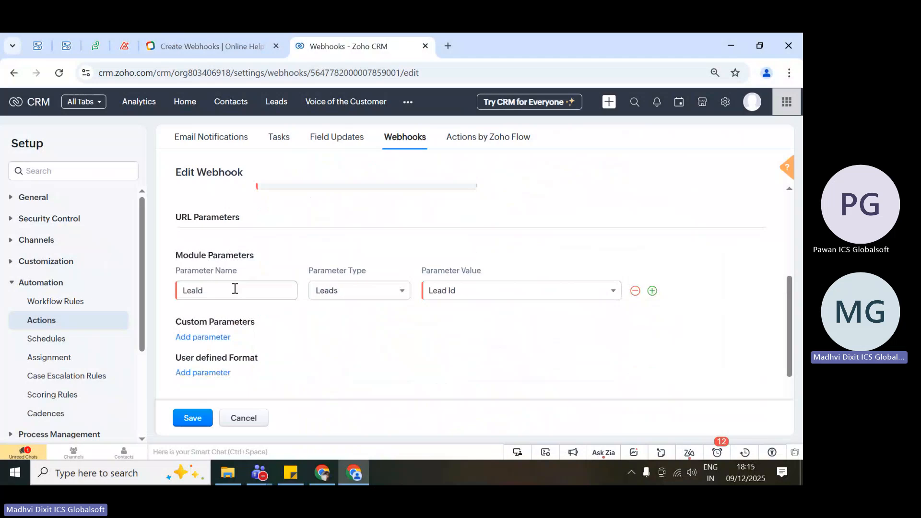
pyautogui.click(234, 291)
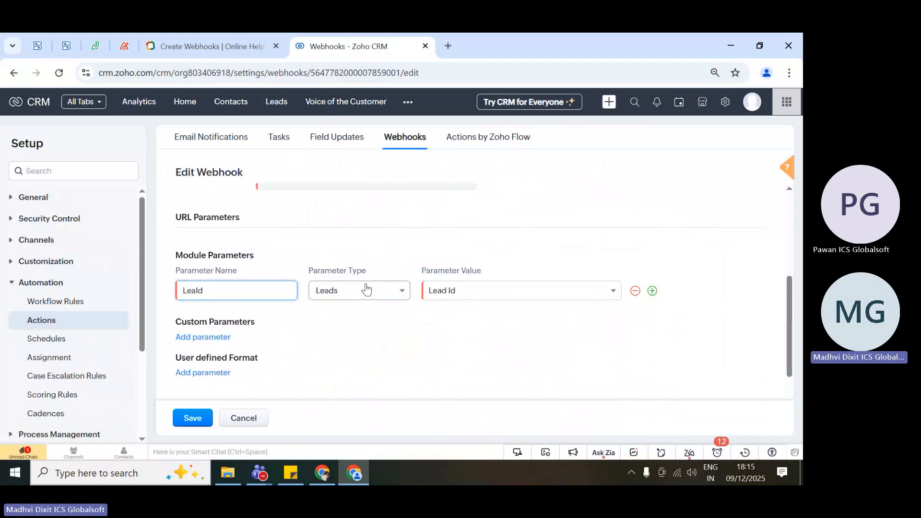
pyautogui.click(511, 292)
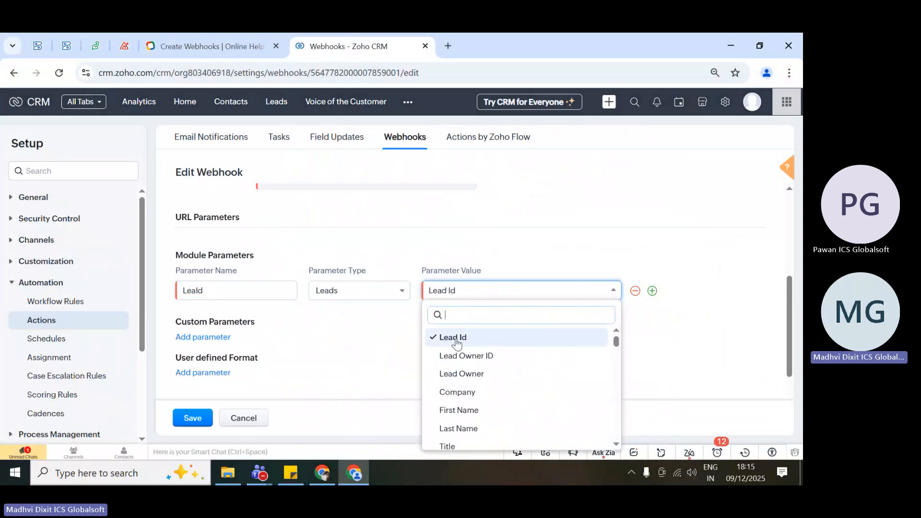
pyautogui.click(456, 338)
pyautogui.scroll(-2, 456, 341)
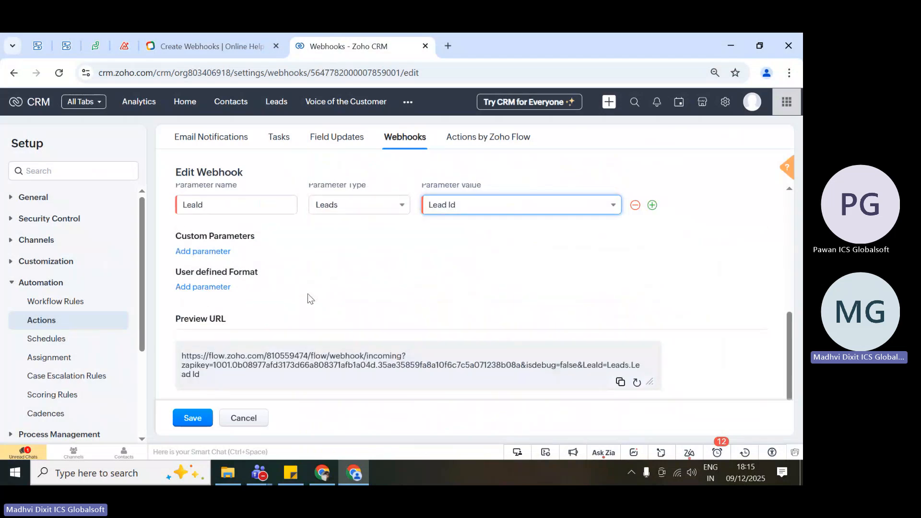
# Copy the googlesheet_crm webhook's preview URL, including its API key, and load it in a new browser tab.
pyautogui.scroll(5, 310, 298)
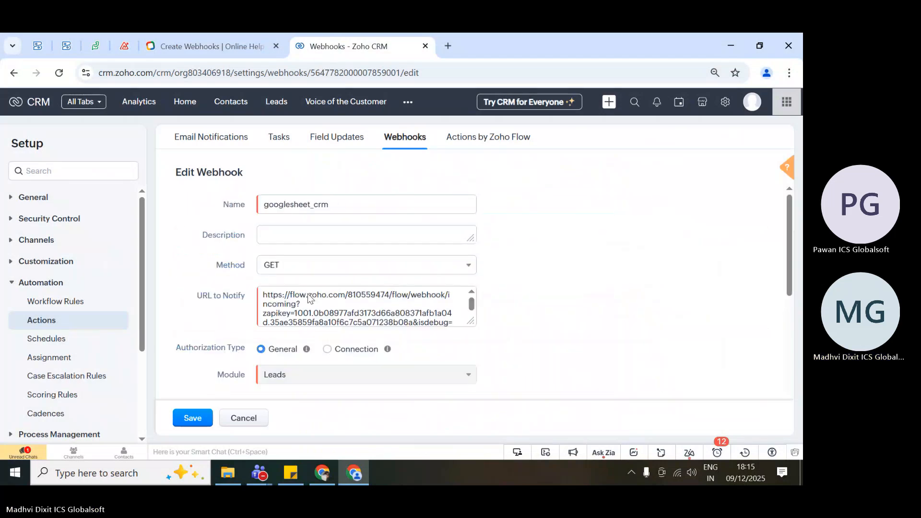
pyautogui.scroll(-5, 309, 297)
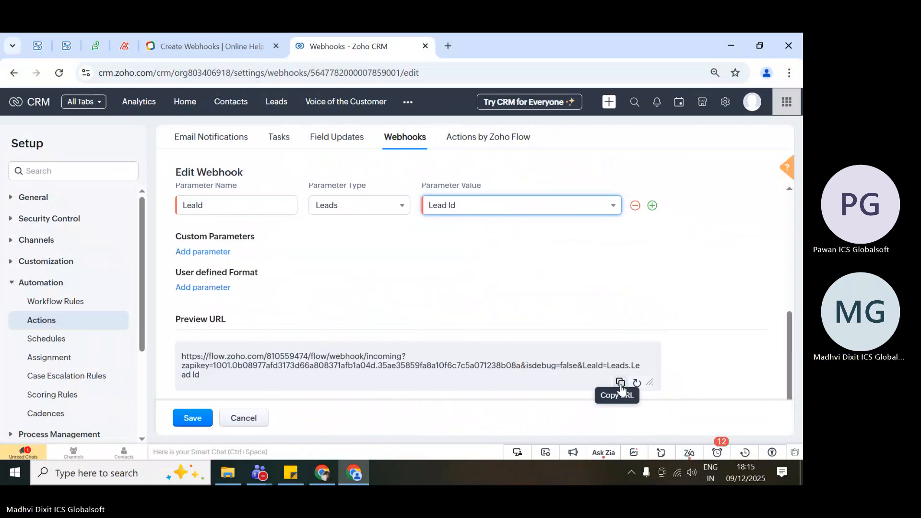
pyautogui.click(621, 385)
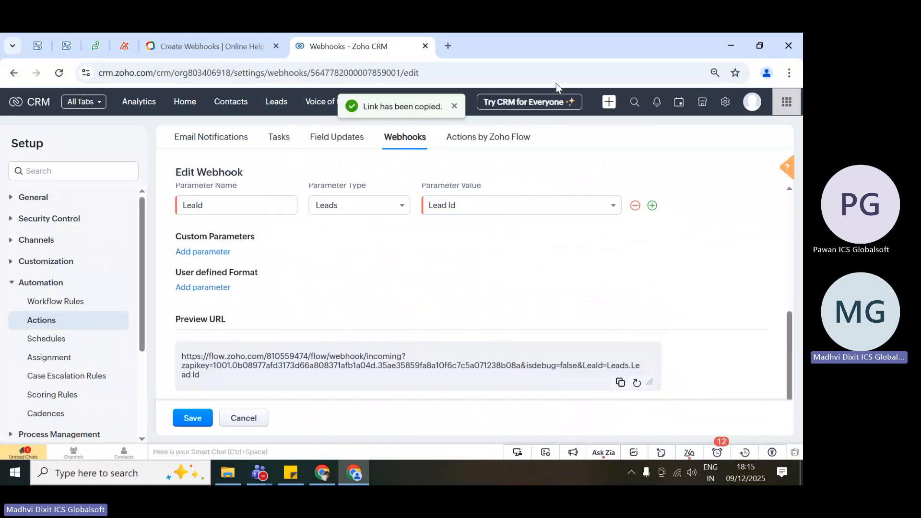
pyautogui.click(314, 36)
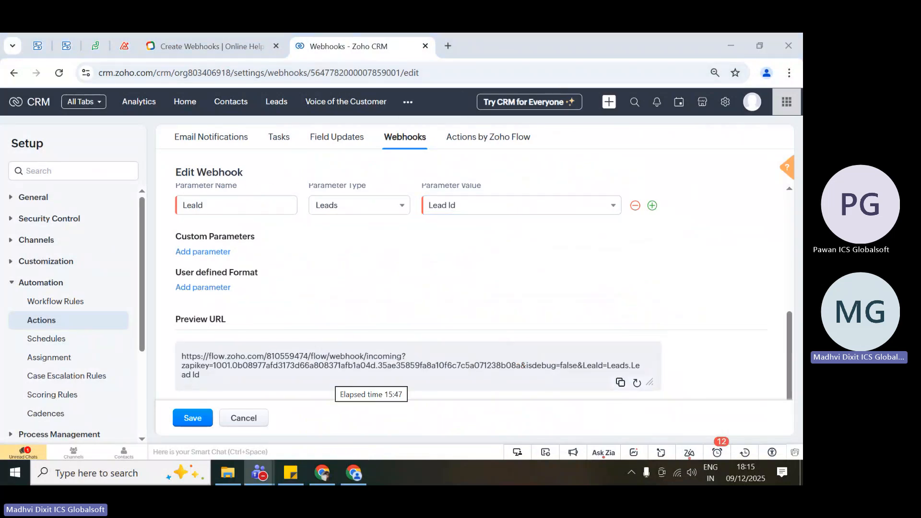
pyautogui.click(448, 46)
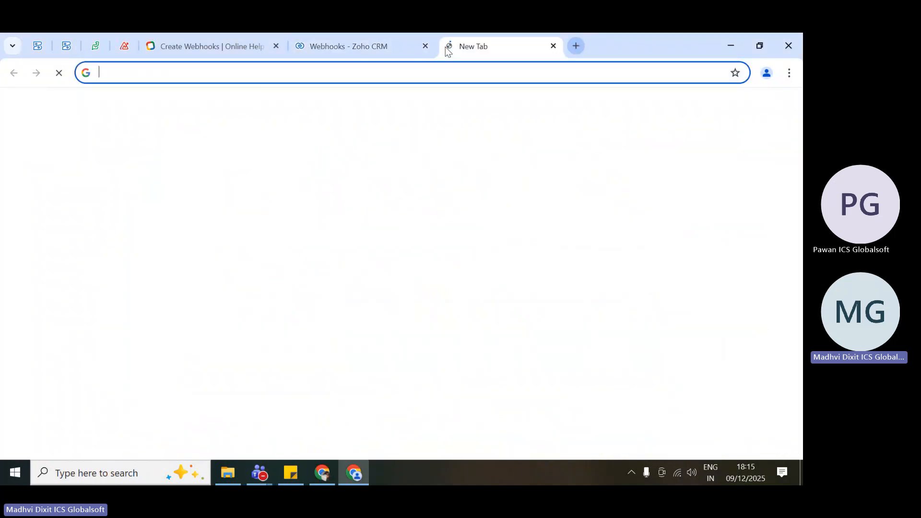
pyautogui.hotkey('ctrl', 'v')
pyautogui.press('Return')
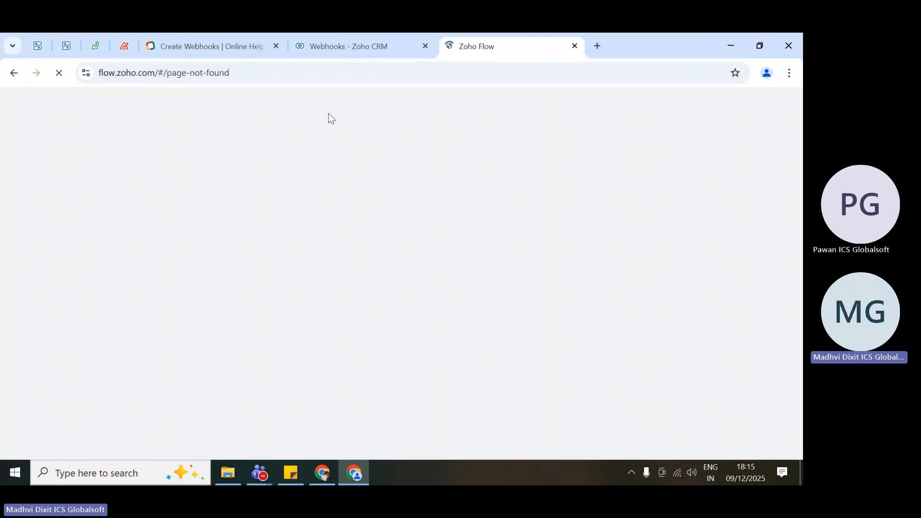
# Return to the Zoho CRM browser tab, leave the googlesheet_crm form without saving and open the Send SMS via Twilio webhook's details.
pyautogui.click(346, 33)
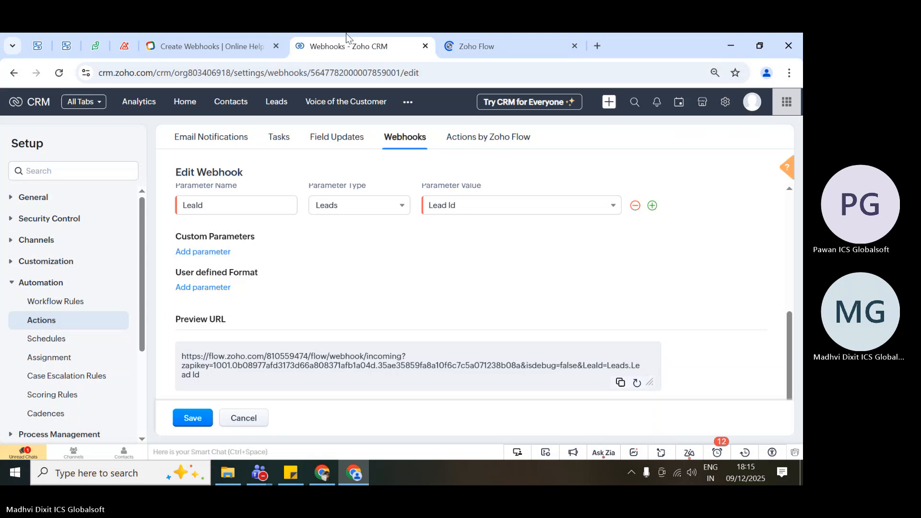
pyautogui.click(244, 417)
pyautogui.scroll(-5, 489, 321)
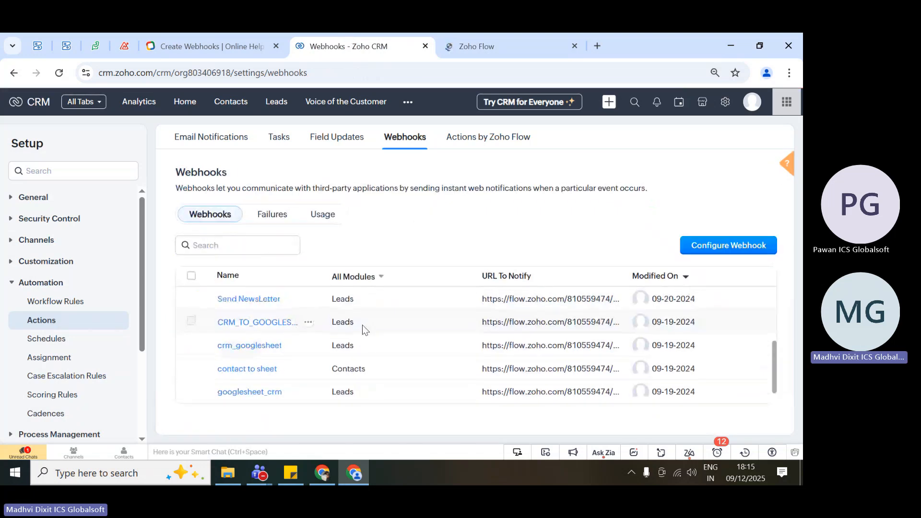
pyautogui.scroll(4, 246, 331)
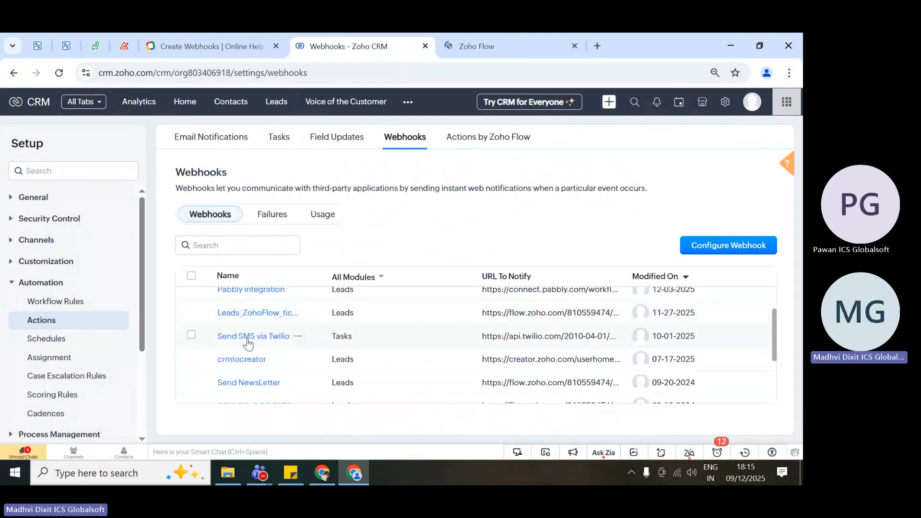
pyautogui.click(248, 337)
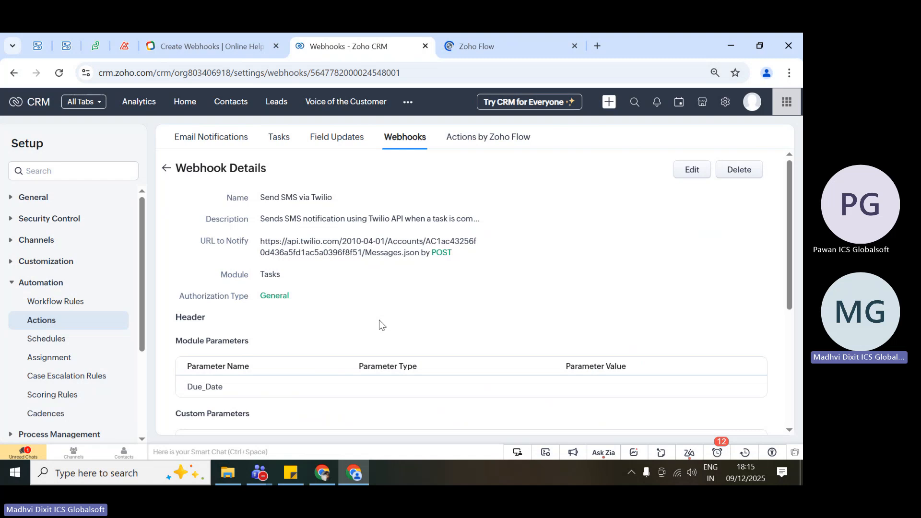
# Skim the Send SMS via Twilio webhook's parameters and associations, and open the webhook for editing.
pyautogui.scroll(-4, 380, 325)
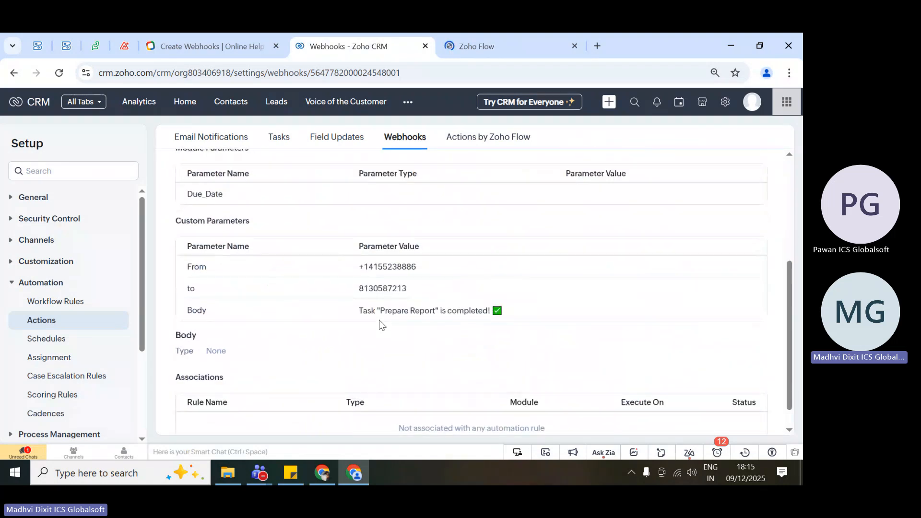
pyautogui.scroll(4, 378, 324)
pyautogui.click(693, 170)
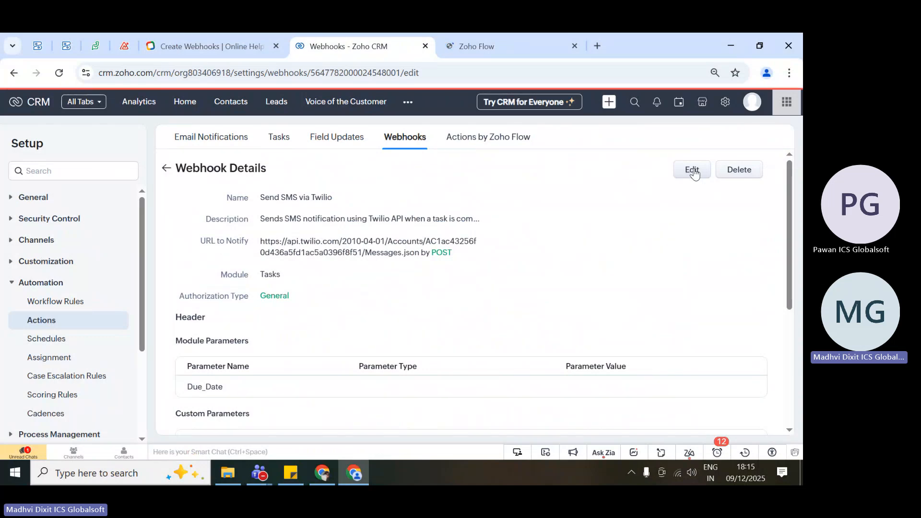
# Examine the Twilio webhook's method, URL to Notify, authorization type and module in its edit form.
pyautogui.scroll(-2, 579, 282)
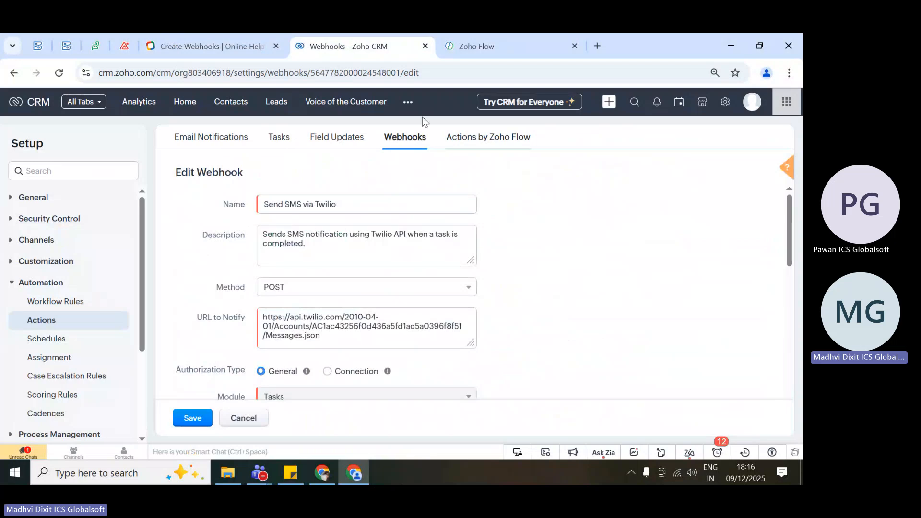
pyautogui.scroll(-2, 408, 207)
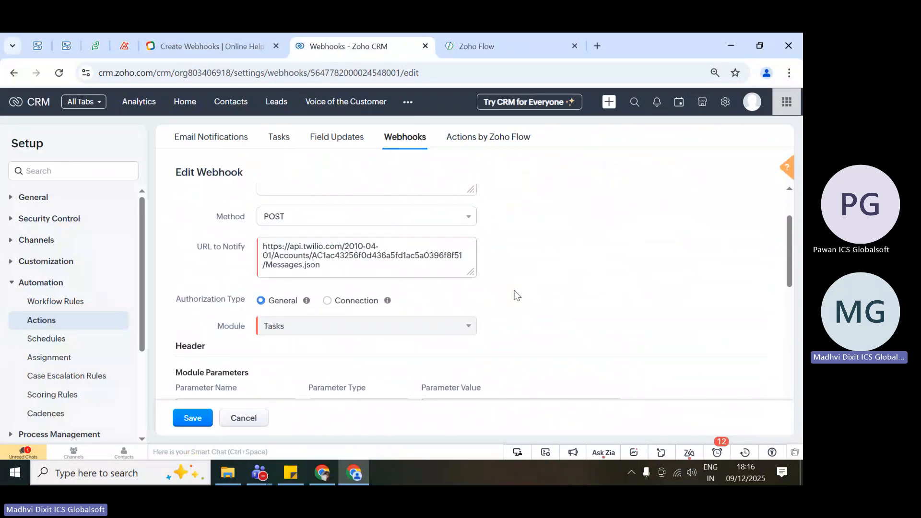
pyautogui.tripleClick(340, 259)
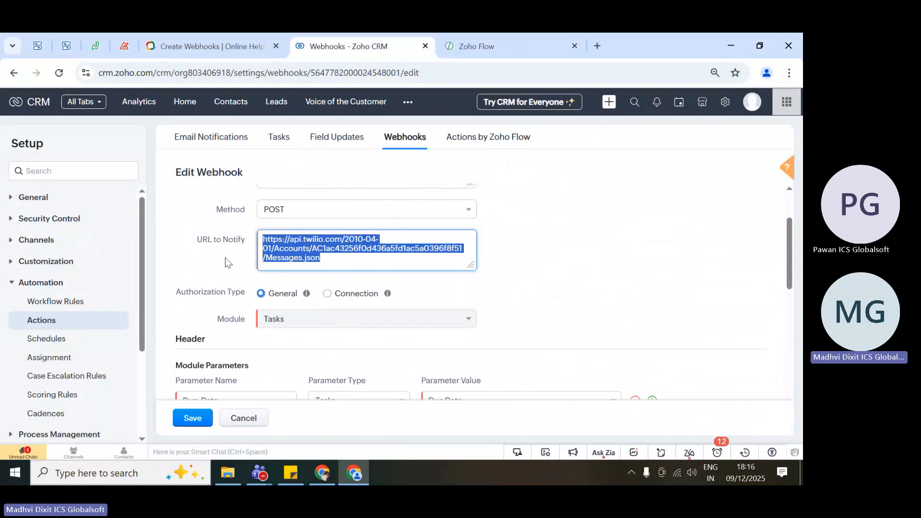
pyautogui.scroll(-3, 226, 263)
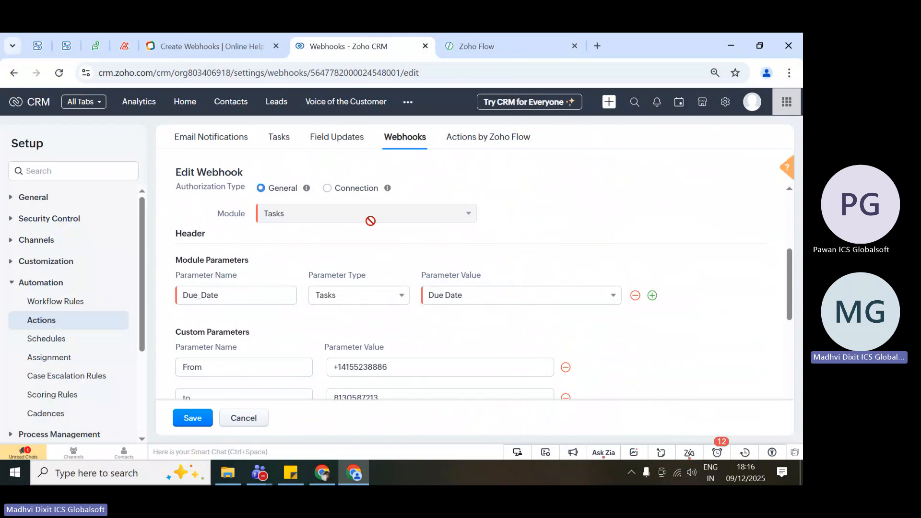
pyautogui.scroll(1, 315, 281)
pyautogui.scroll(2, 315, 283)
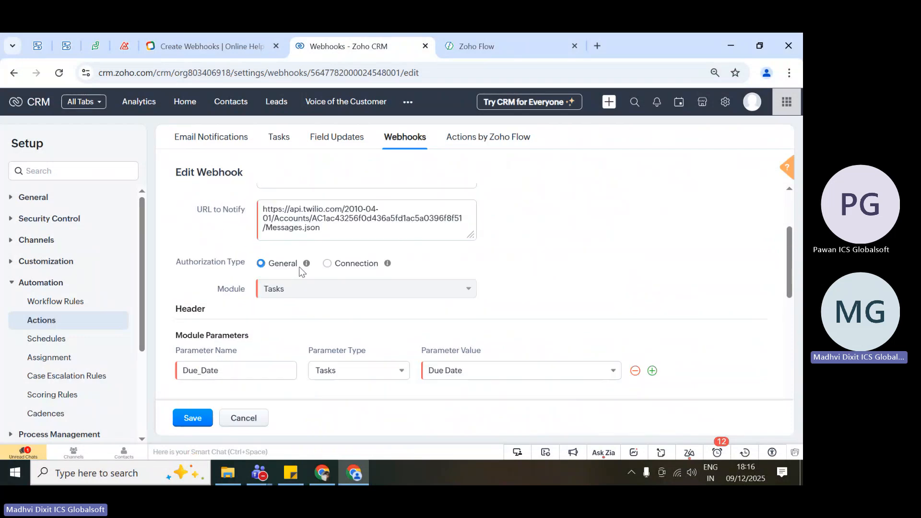
# Review the Twilio webhook's custom parameters, body type, date format and preview URL.
pyautogui.scroll(-4, 332, 341)
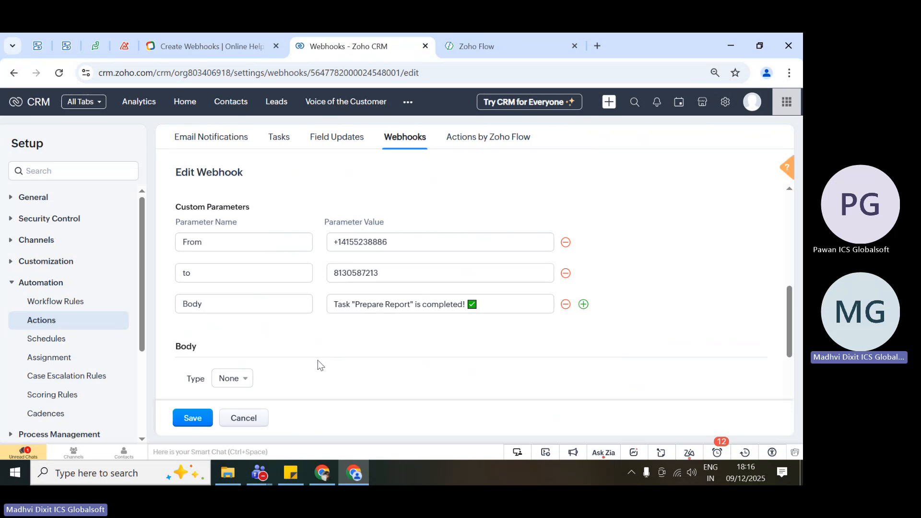
pyautogui.scroll(-6, 318, 361)
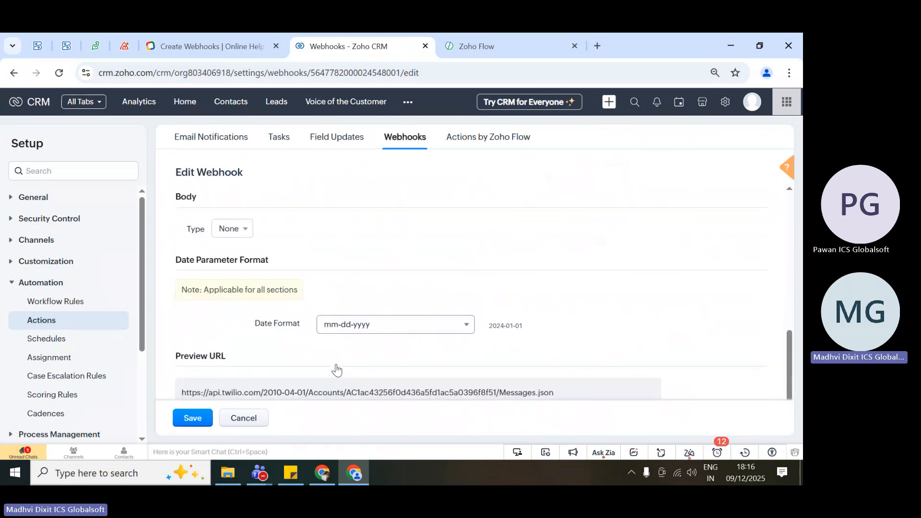
pyautogui.scroll(-1, 336, 368)
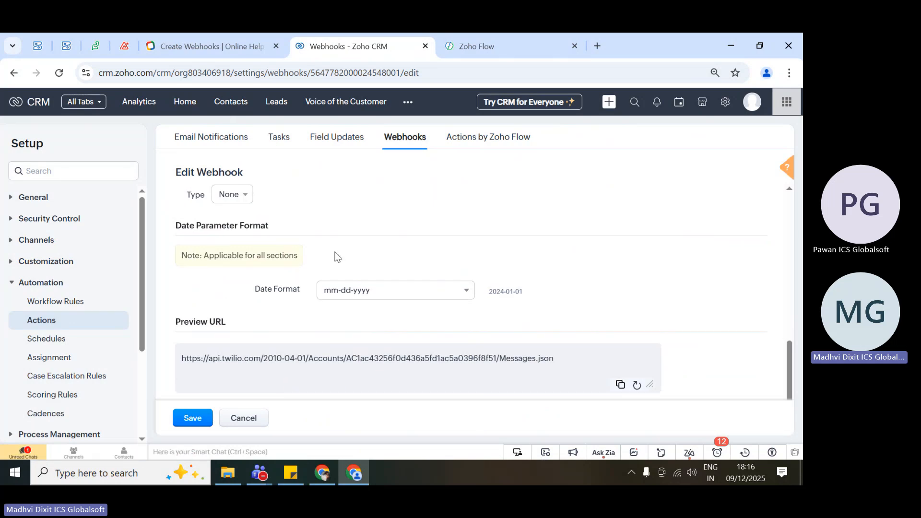
pyautogui.scroll(10, 337, 256)
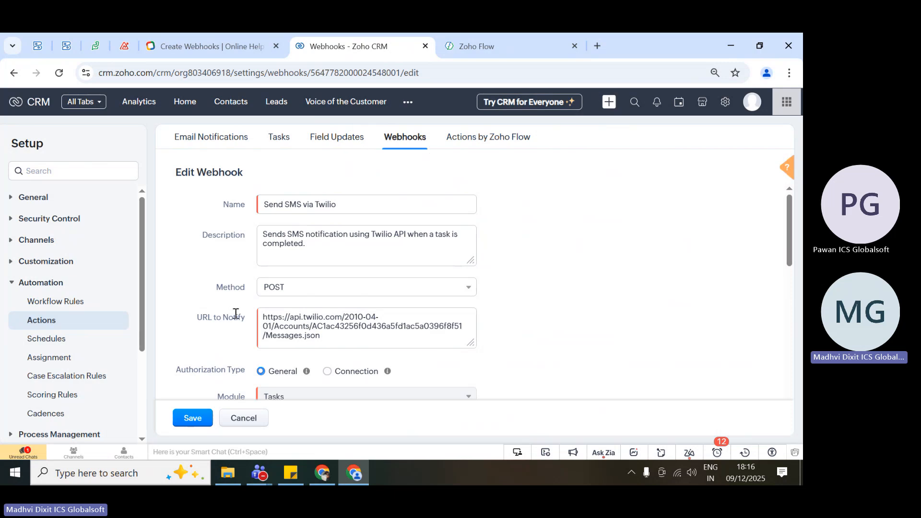
# Highlight the Twilio webhook's URL to Notify to inspect it and clear the highlight.
pyautogui.scroll(-1, 232, 303)
pyautogui.moveTo(370, 273); pyautogui.dragTo(259, 253)
pyautogui.click(343, 262)
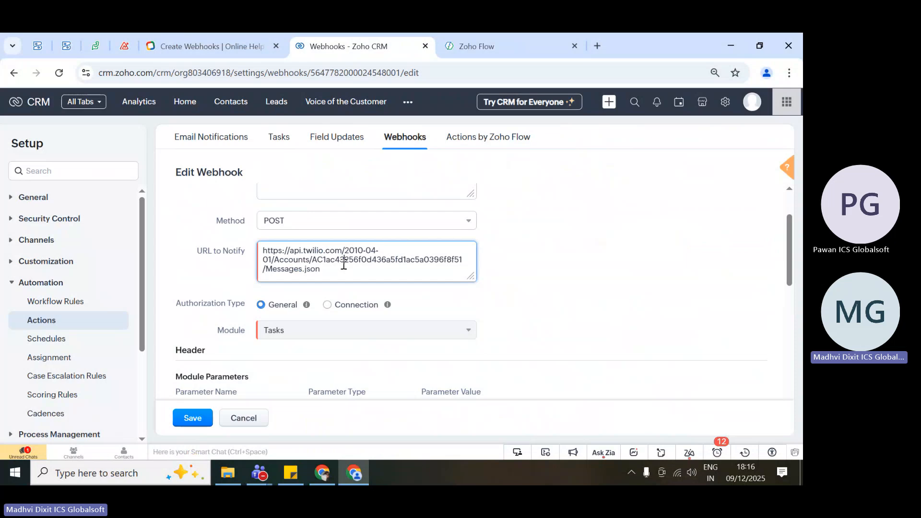
pyautogui.click(516, 295)
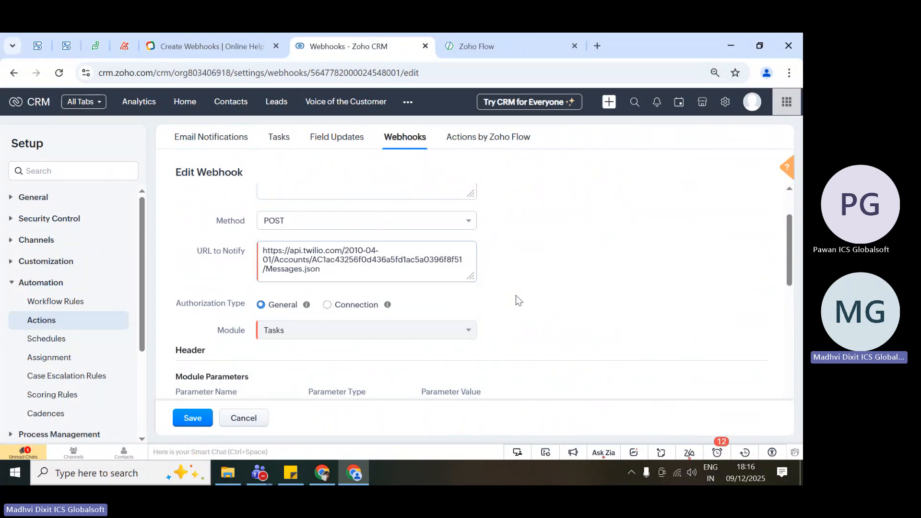
# Look over the Twilio webhook's module and custom parameters and return to the form's basic details.
pyautogui.scroll(-4, 516, 295)
pyautogui.scroll(-2, 428, 374)
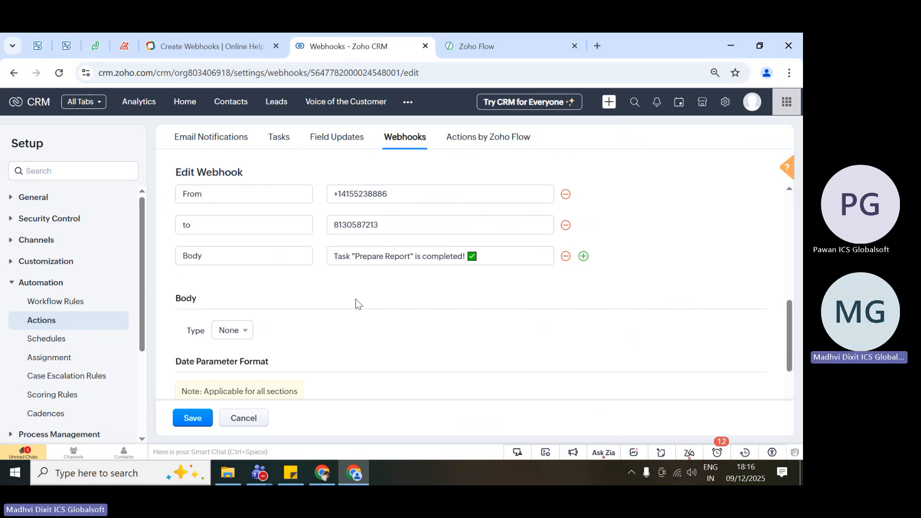
pyautogui.scroll(3, 367, 277)
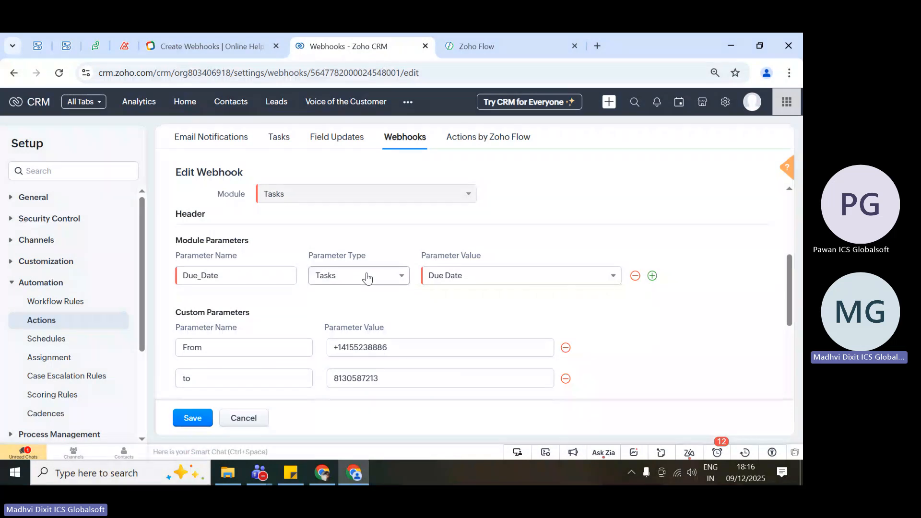
pyautogui.scroll(5, 557, 229)
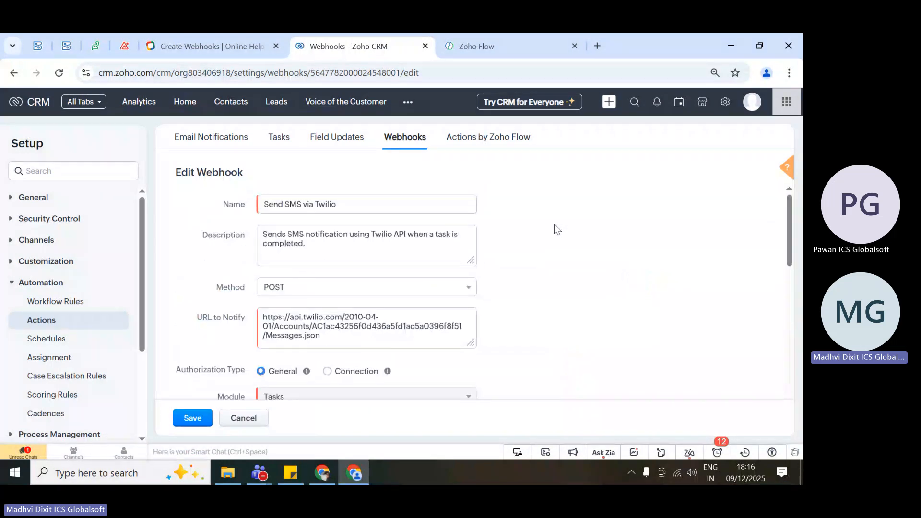
pyautogui.scroll(-1, 557, 229)
pyautogui.scroll(1, 556, 229)
# Highlight the Twilio webhook's full URL to Notify and its Method label, and return to the parameter sections.
pyautogui.click(356, 342)
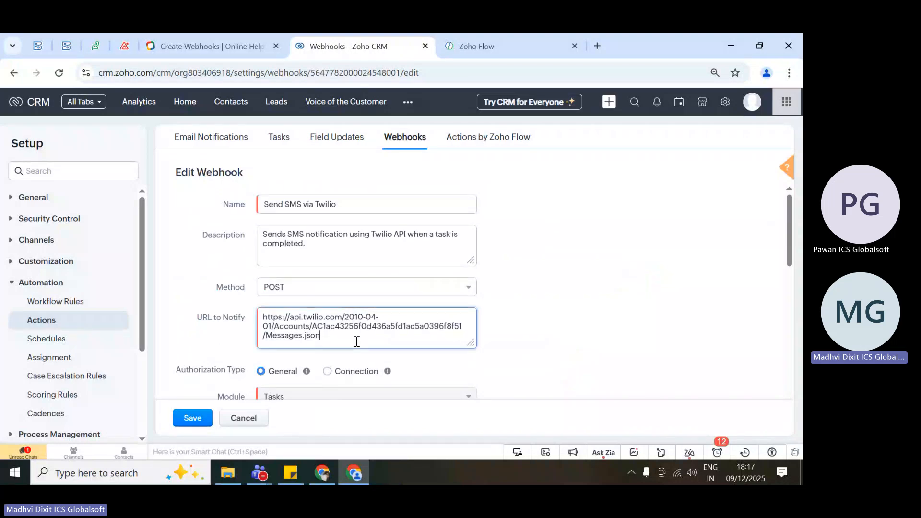
pyautogui.moveTo(357, 342); pyautogui.dragTo(267, 312)
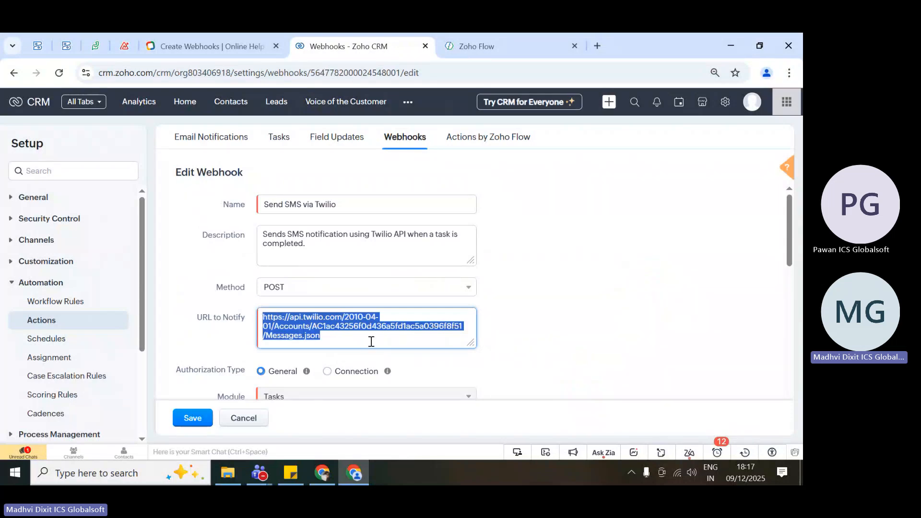
pyautogui.doubleClick(228, 291)
pyautogui.click(559, 323)
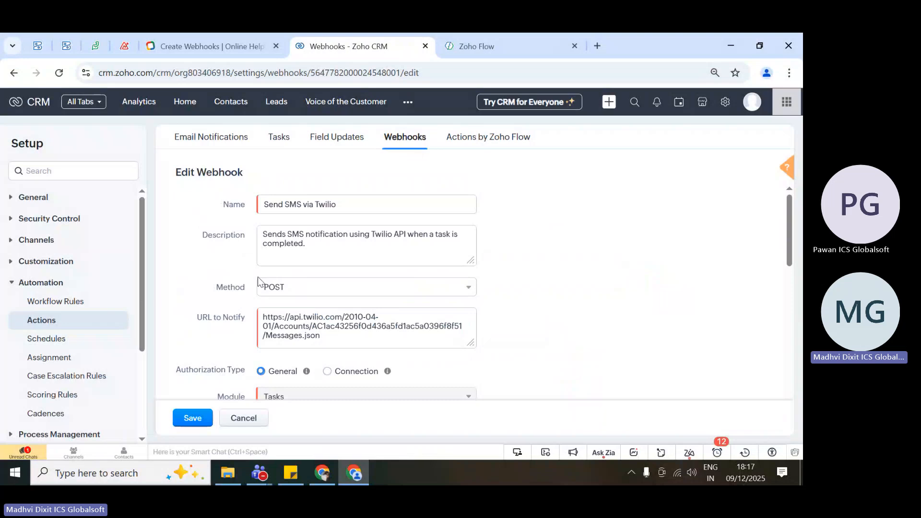
pyautogui.scroll(-5, 301, 367)
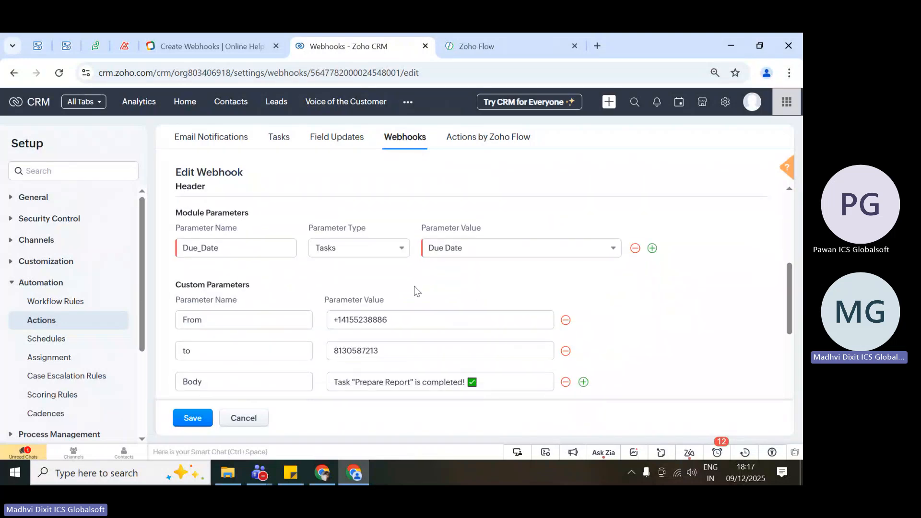
# Review the Twilio webhook's module parameters, custom parameters, date format and preview URL, and return to the form's basic details.
pyautogui.scroll(-1, 414, 287)
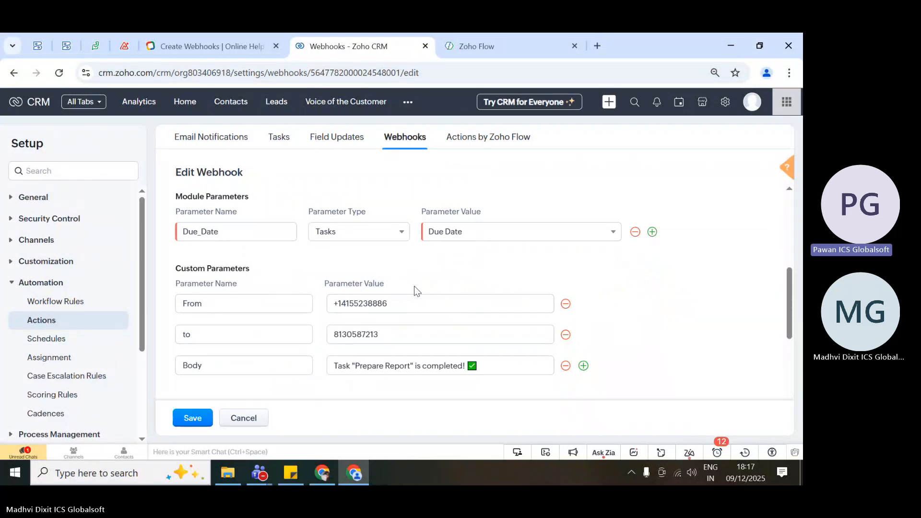
pyautogui.scroll(-1, 413, 286)
pyautogui.scroll(-4, 414, 286)
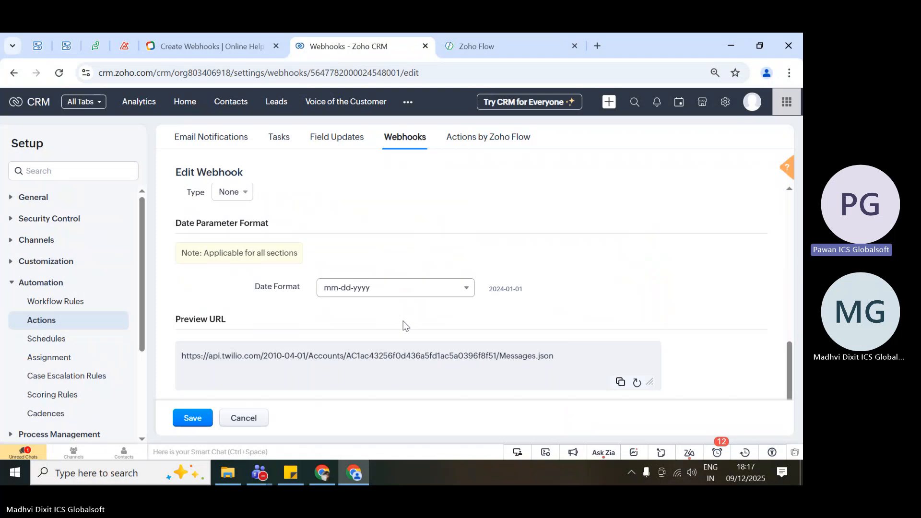
pyautogui.scroll(10, 405, 328)
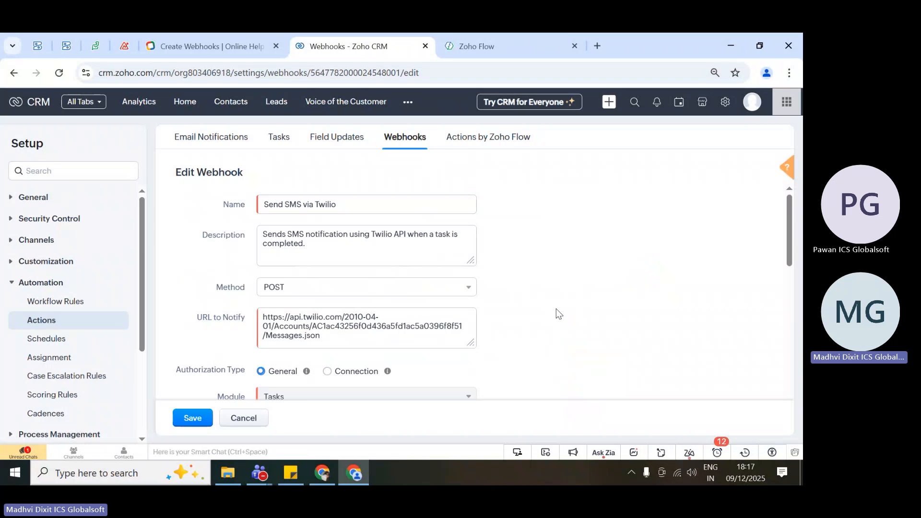
pyautogui.scroll(-8, 557, 308)
pyautogui.scroll(3, 547, 308)
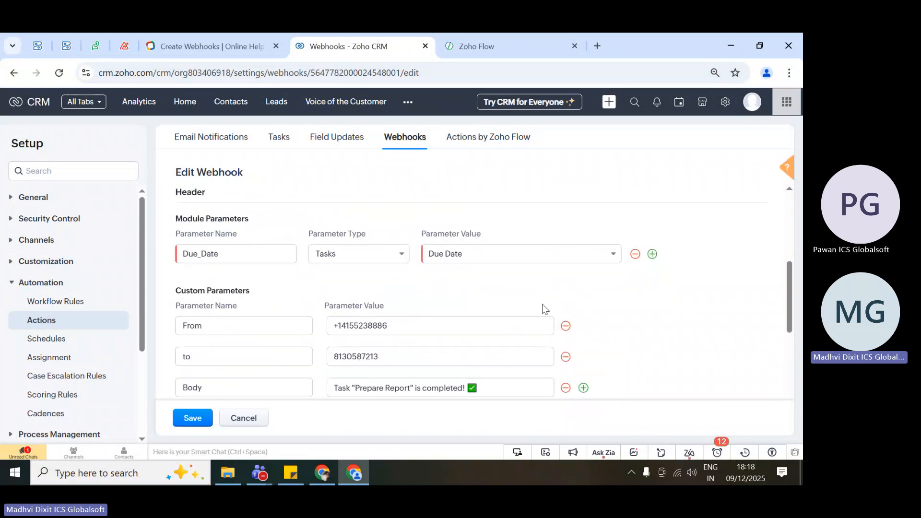
pyautogui.scroll(-1, 274, 301)
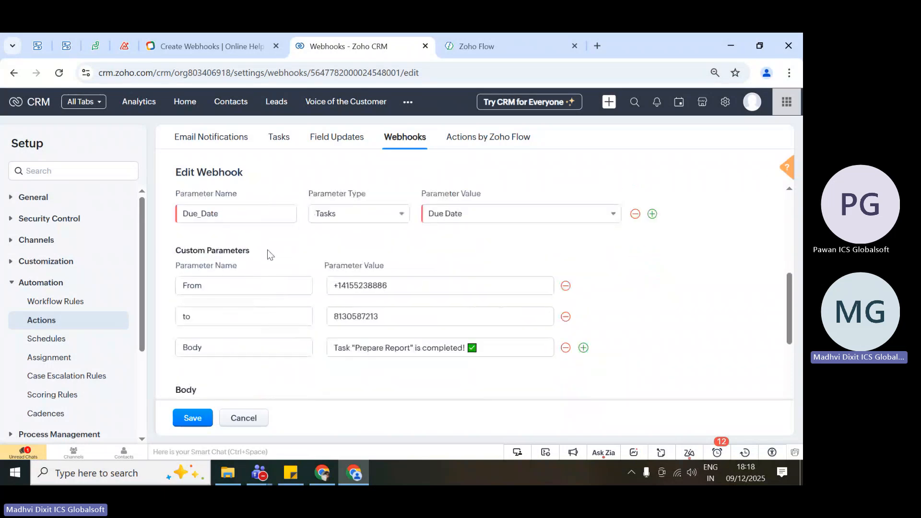
pyautogui.scroll(10, 268, 254)
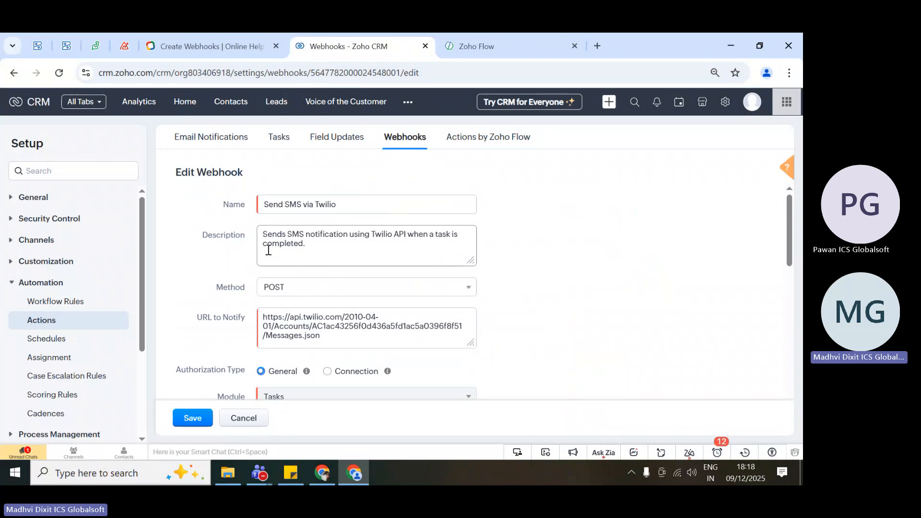
# Look over the Twilio webhook's parameters again, highlight its full URL to Notify for inspection and clear the highlight.
pyautogui.scroll(-5, 268, 250)
pyautogui.scroll(1, 463, 321)
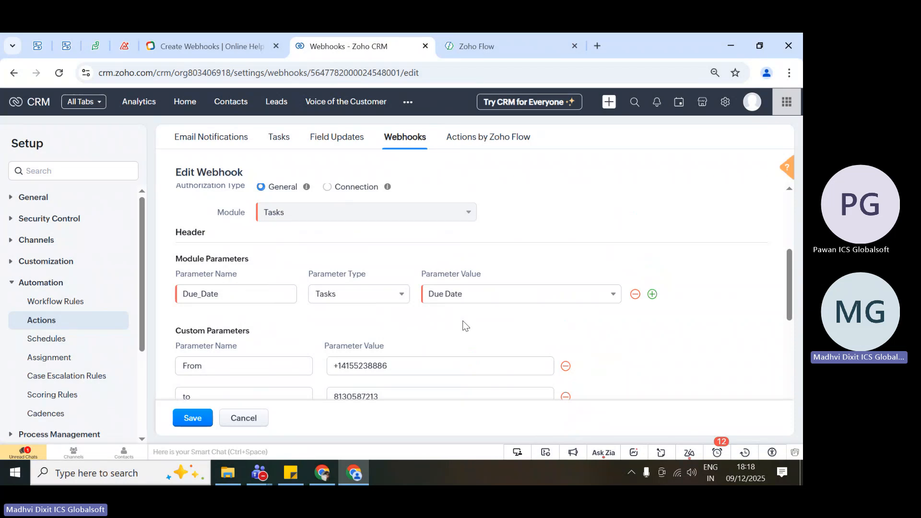
pyautogui.scroll(1, 462, 320)
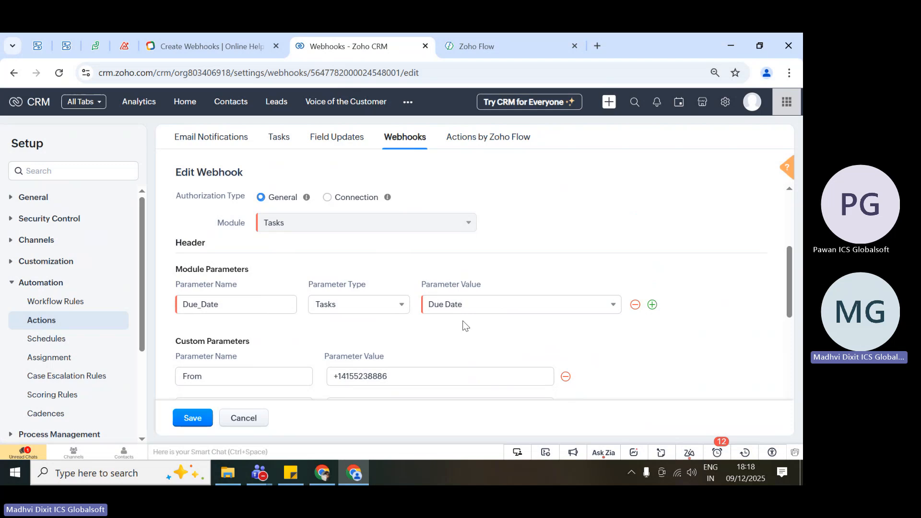
pyautogui.scroll(3, 464, 326)
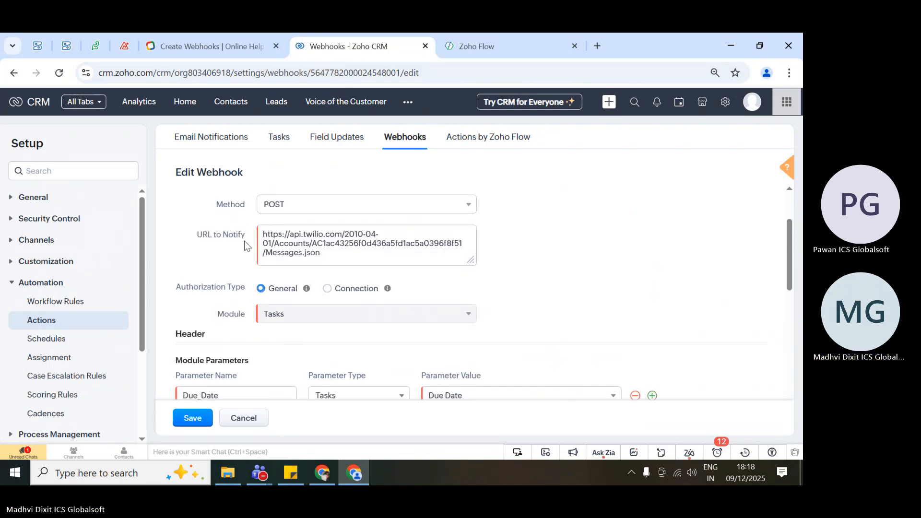
pyautogui.tripleClick(325, 248)
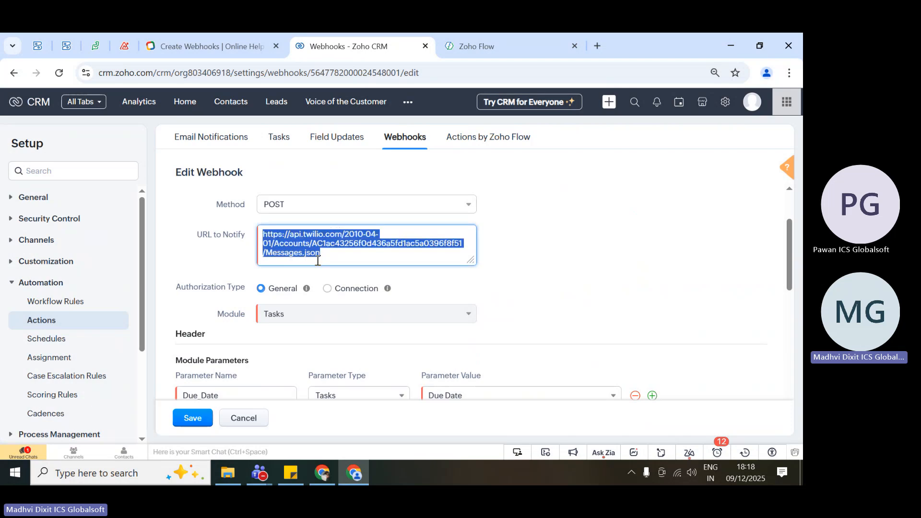
pyautogui.click(337, 262)
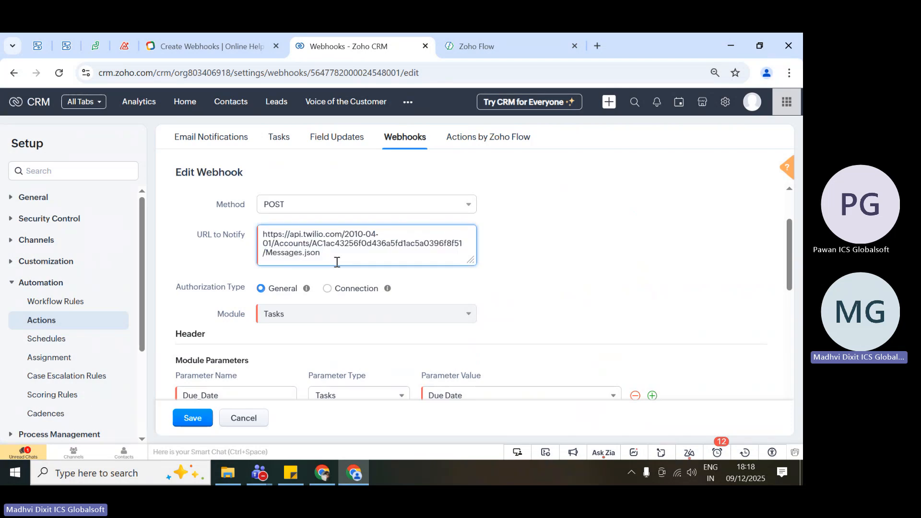
pyautogui.moveTo(337, 262); pyautogui.dragTo(262, 231)
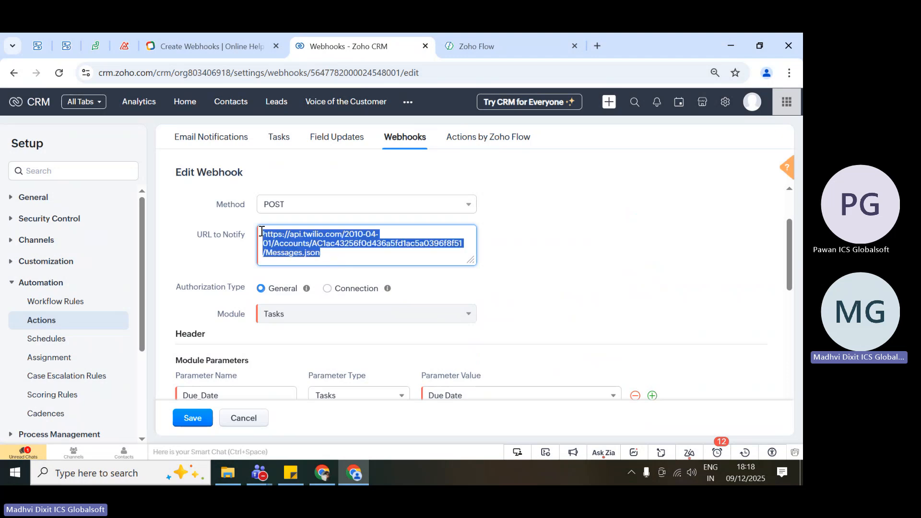
pyautogui.click(235, 255)
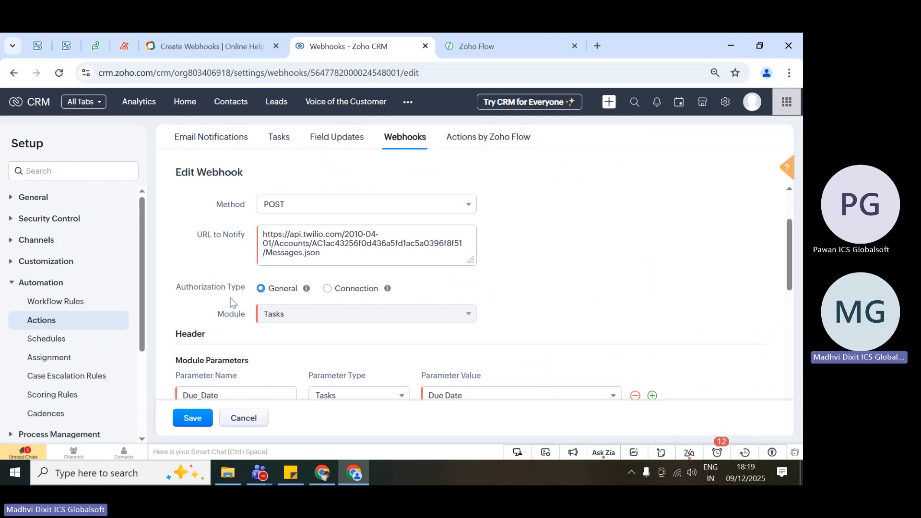
# Switch to the other browser window and bring up the Zoho - Training Schedule-v1 workbook.
pyautogui.click(320, 475)
pyautogui.click(229, 33)
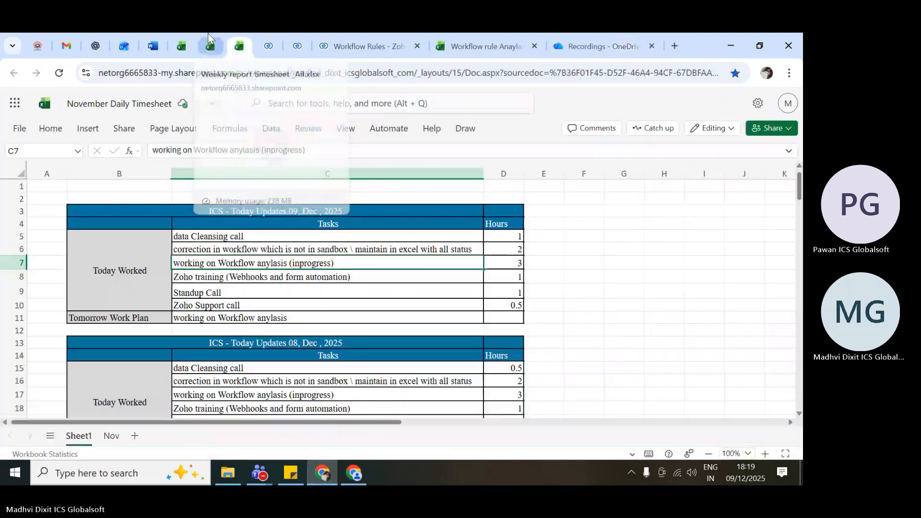
pyautogui.click(208, 33)
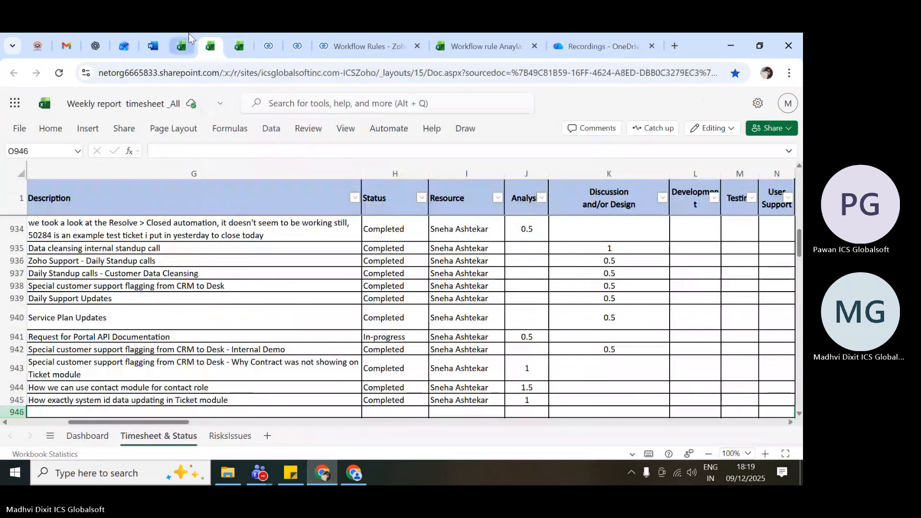
pyautogui.click(189, 33)
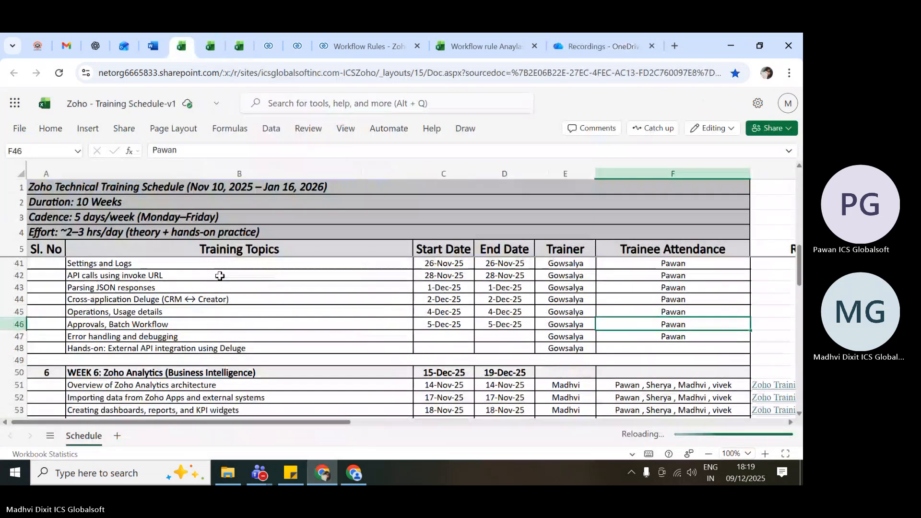
# Point out the Week 9 API topics in the schedule: REST API basics and OAuth 2.0 setup, Zoho CRM APIs and Postman.
pyautogui.scroll(-8, 220, 276)
pyautogui.click(123, 355)
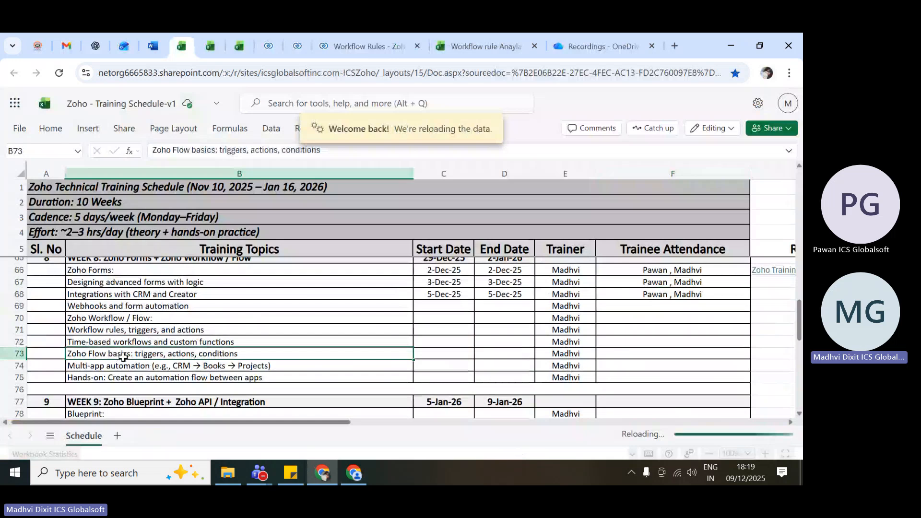
pyautogui.scroll(-2, 123, 357)
pyautogui.click(105, 370)
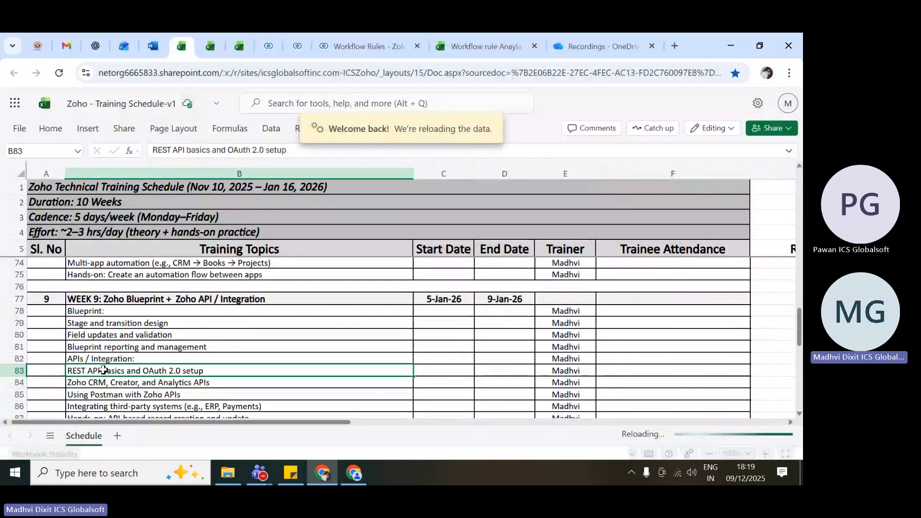
pyautogui.moveTo(127, 360); pyautogui.dragTo(166, 372)
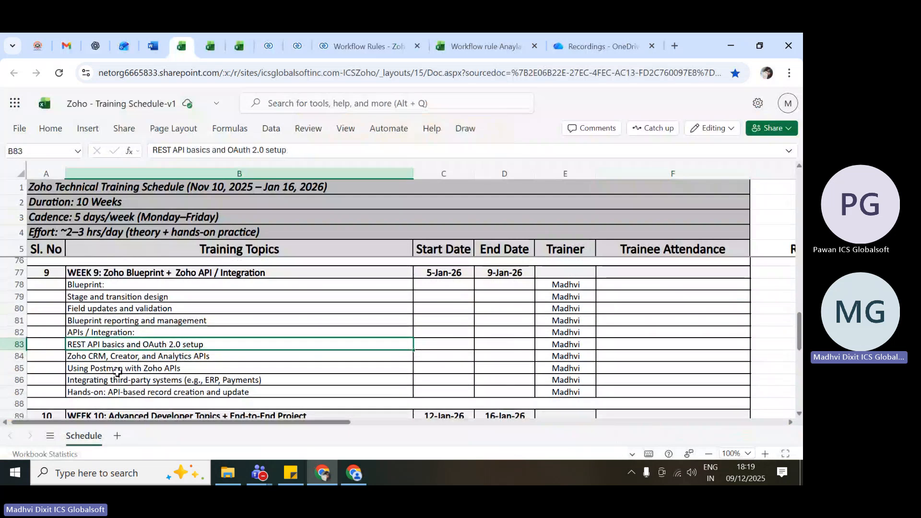
pyautogui.click(99, 364)
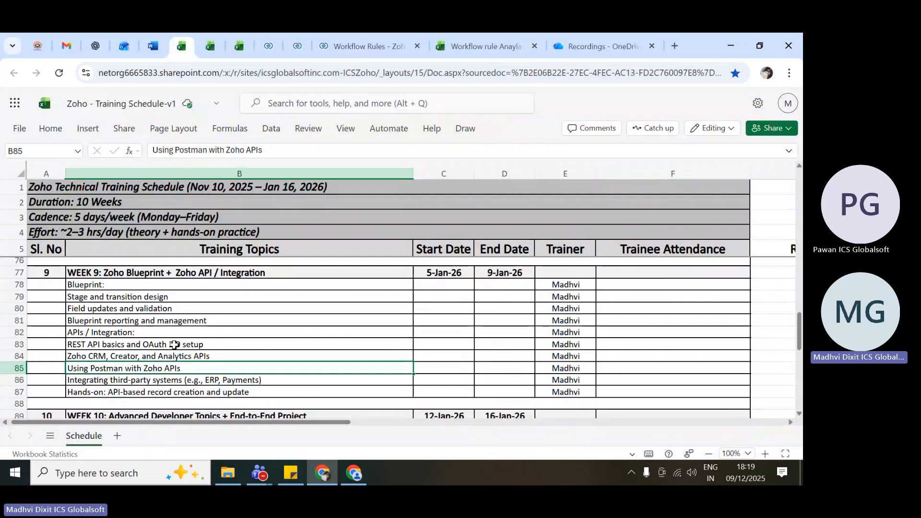
pyautogui.moveTo(202, 344); pyautogui.dragTo(180, 367)
pyautogui.click(180, 367)
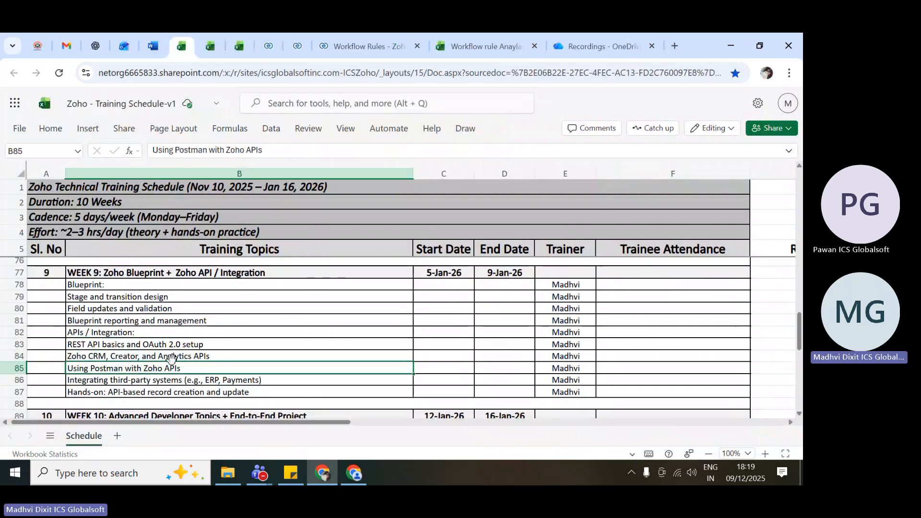
pyautogui.click(201, 357)
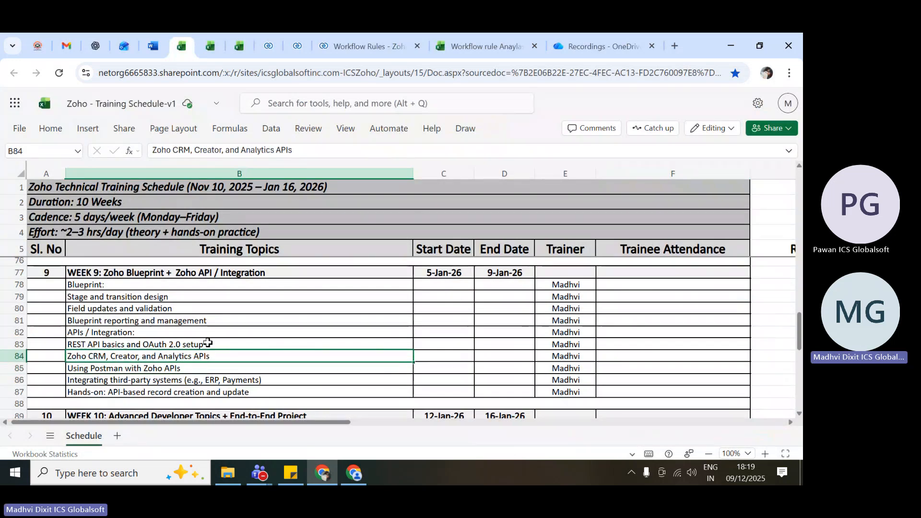
pyautogui.press('Down')
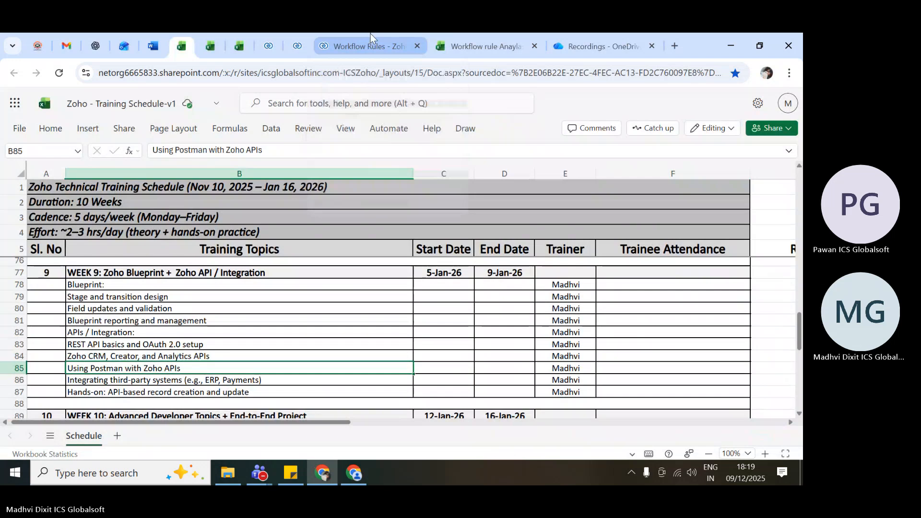
# Return to the Zoho CRM webhook form, highlight the entire URL to Notify several times and clear the selection.
pyautogui.hotkey('alt', 'Tab')
pyautogui.scroll(1, 562, 235)
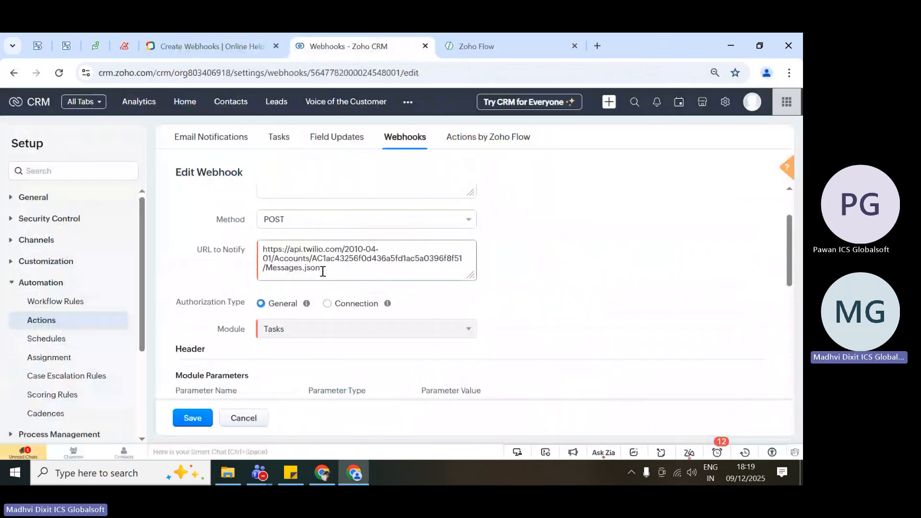
pyautogui.click(344, 272)
pyautogui.hotkey('ctrl', 'a')
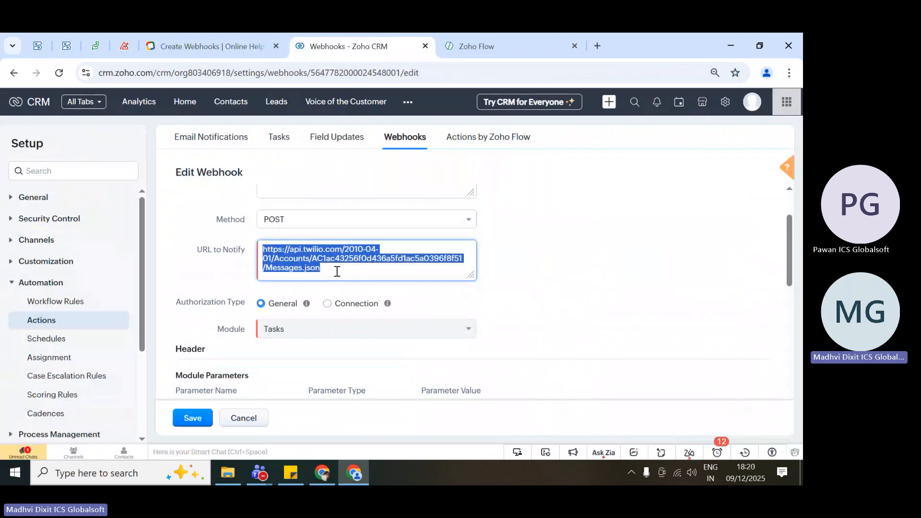
pyautogui.click(336, 271)
pyautogui.hotkey('ctrl', 'a')
pyautogui.click(358, 271)
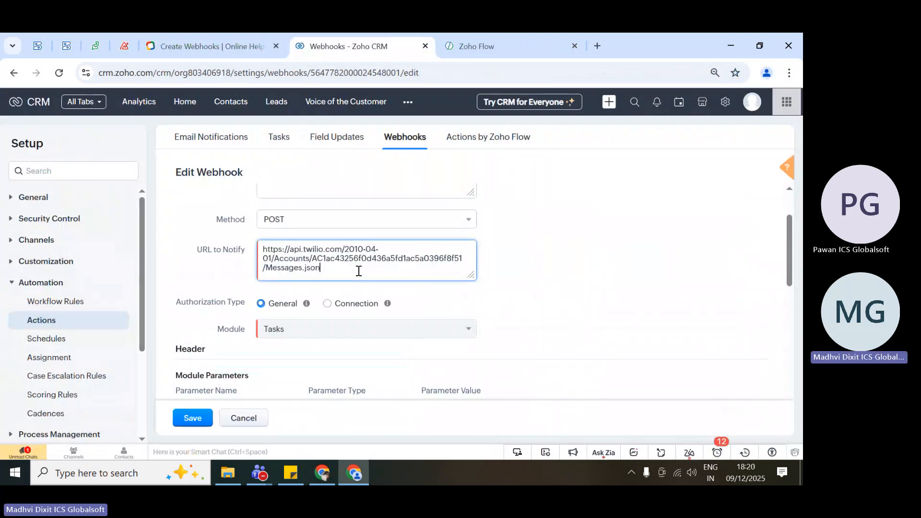
pyautogui.hotkey('ctrl', 'a')
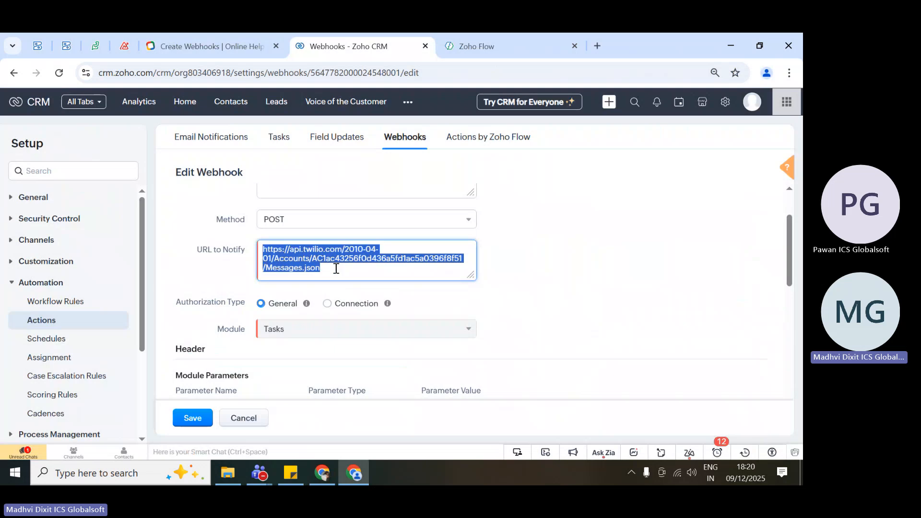
pyautogui.click(343, 271)
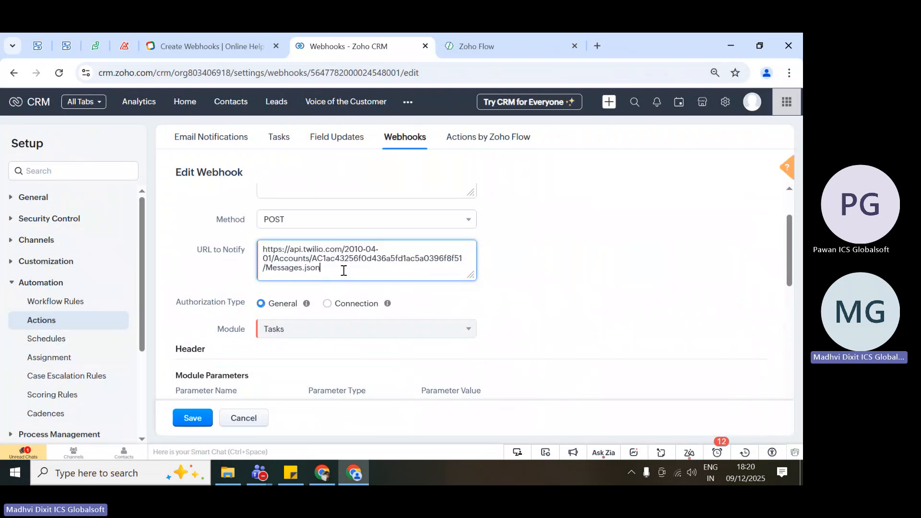
pyautogui.hotkey('ctrl', 'a')
pyautogui.click(580, 292)
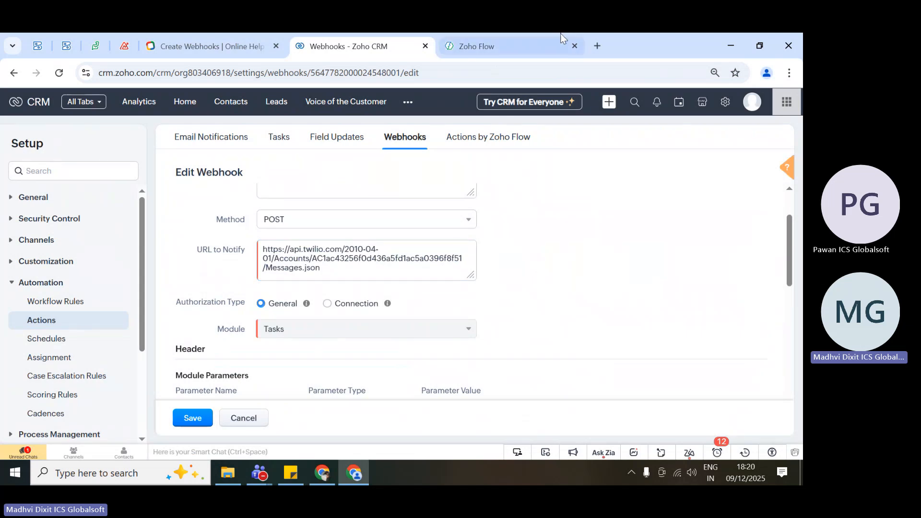
# Search Google for "zoho crm api documentation" in a new browser tab.
pyautogui.click(599, 46)
pyautogui.click(463, 75)
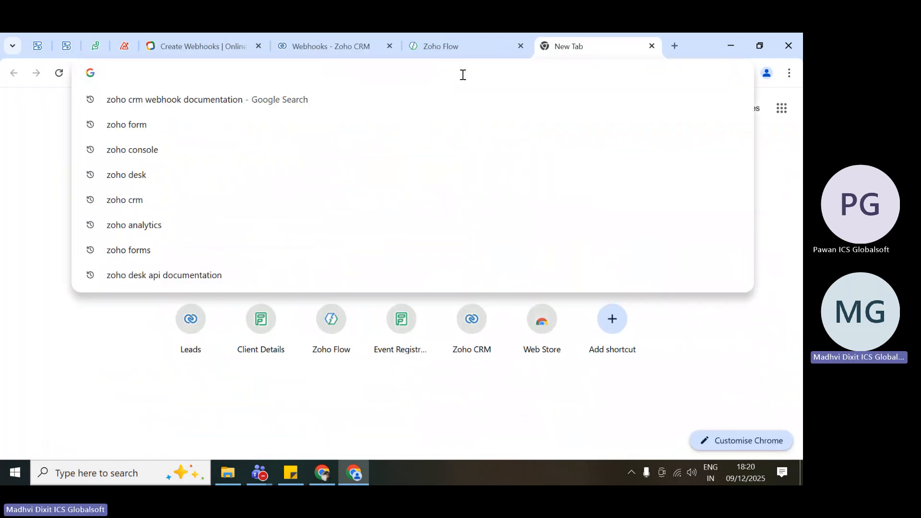
pyautogui.write('zoho crm api')
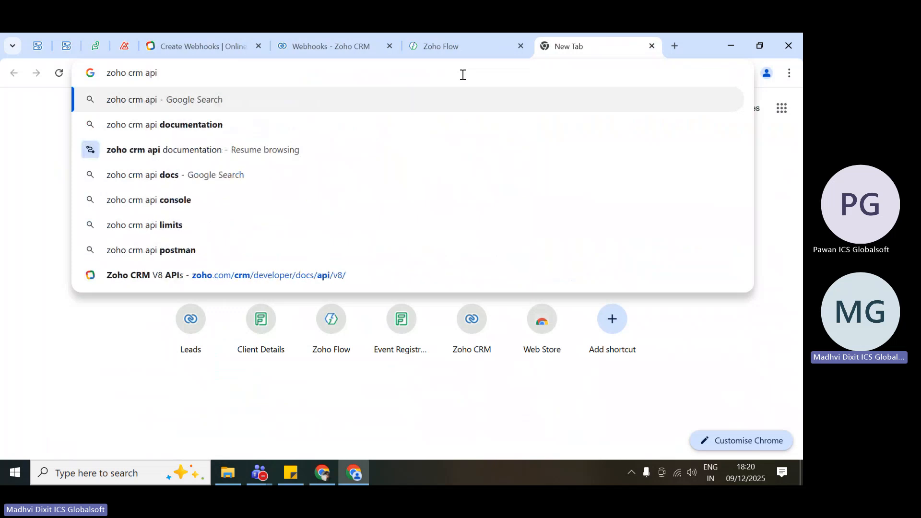
pyautogui.press('Down')
pyautogui.press('Return')
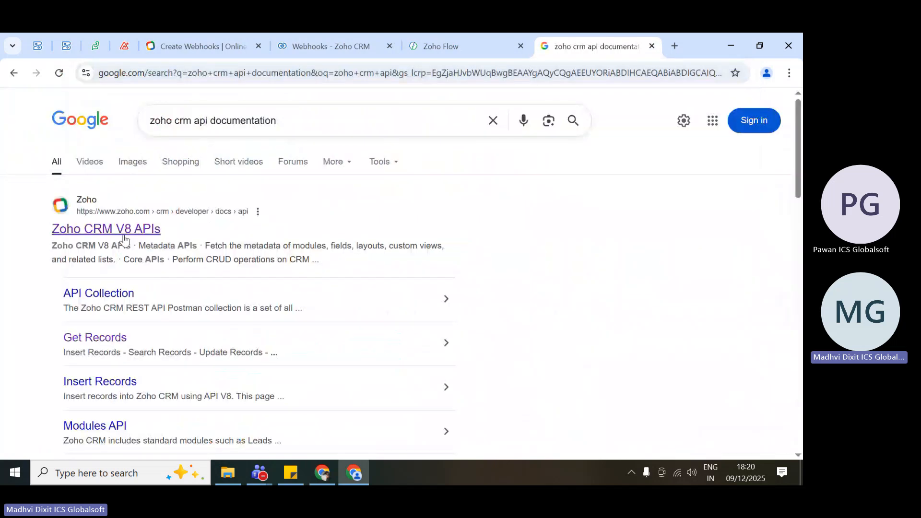
# Open the Get Records page of the Zoho CRM V8 API documentation and view its Request Details and sample request.
pyautogui.scroll(-3, 123, 242)
pyautogui.scroll(2, 122, 243)
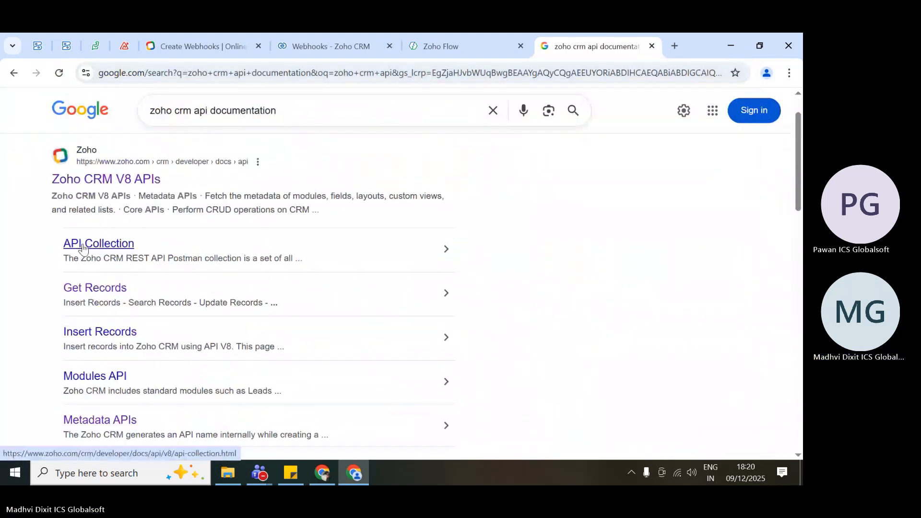
pyautogui.click(103, 294)
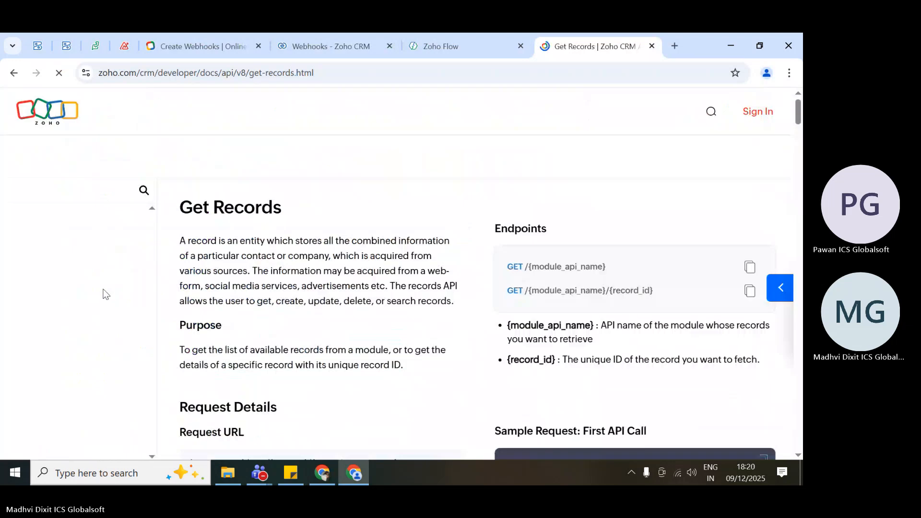
pyautogui.scroll(-3, 405, 288)
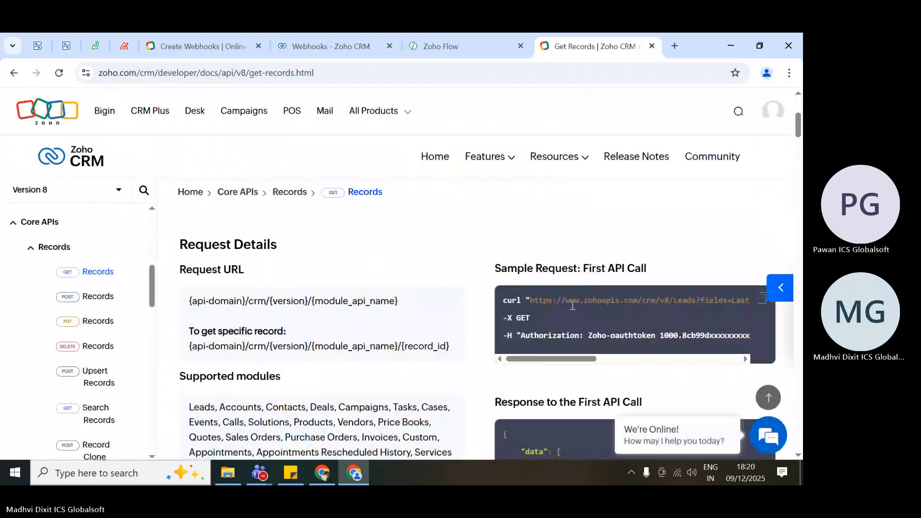
# Highlight the Authorization header and its Zoho-oauthtoken value in the First API Call sample request, then clear the selection.
pyautogui.moveTo(521, 336); pyautogui.dragTo(589, 338)
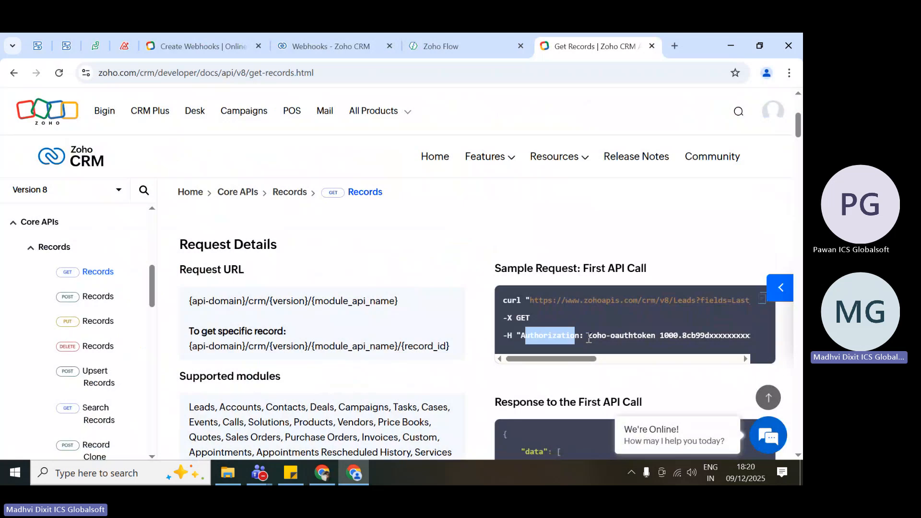
pyautogui.moveTo(589, 339); pyautogui.dragTo(632, 337)
pyautogui.hscroll(1, 626, 337)
pyautogui.hscroll(-1, 624, 337)
pyautogui.moveTo(537, 337); pyautogui.dragTo(714, 337)
pyautogui.hscroll(2, 717, 338)
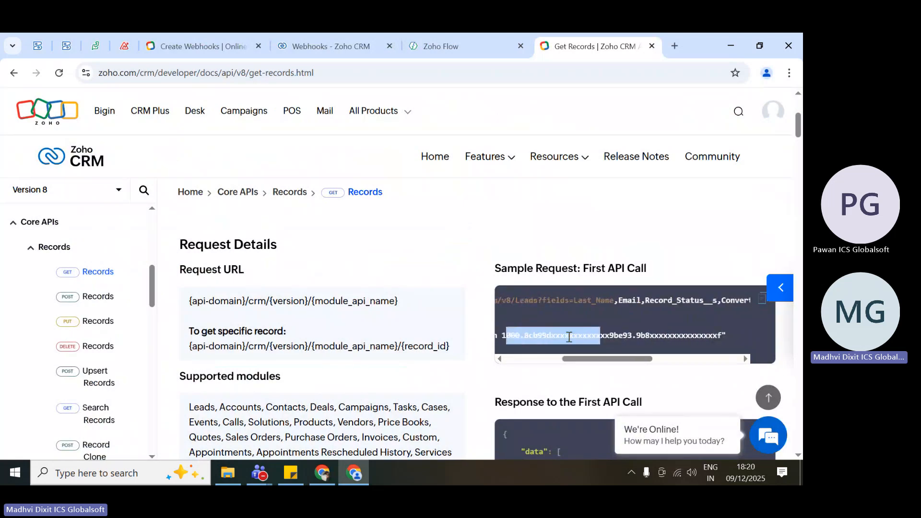
pyautogui.tripleClick(569, 337)
pyautogui.hscroll(-2, 569, 337)
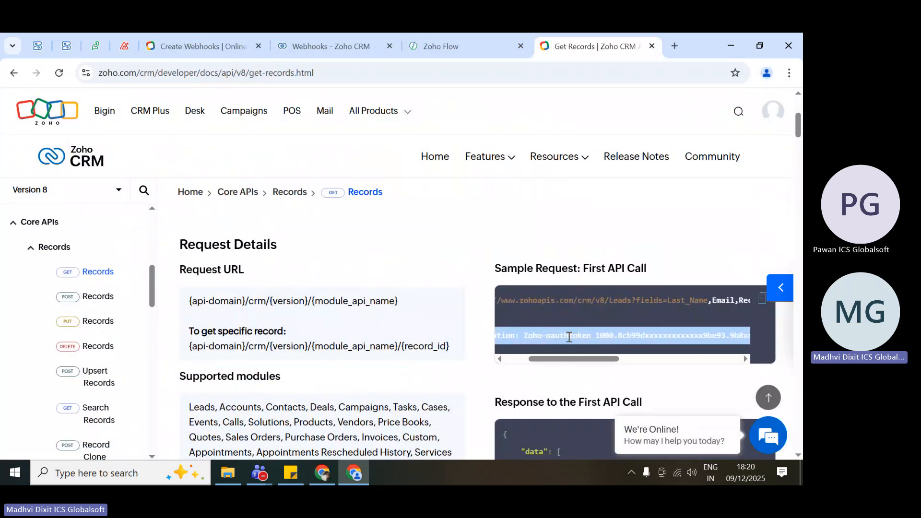
pyautogui.moveTo(596, 335); pyautogui.dragTo(637, 340)
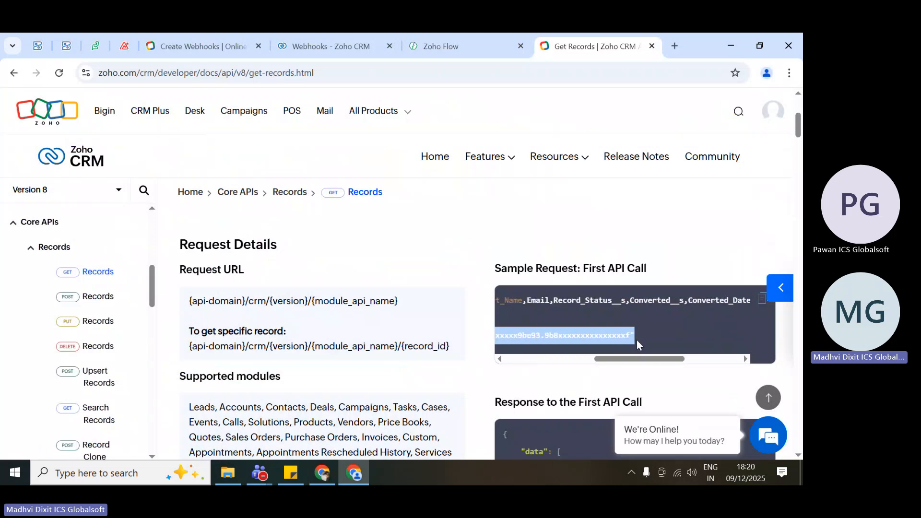
pyautogui.hscroll(-5, 637, 339)
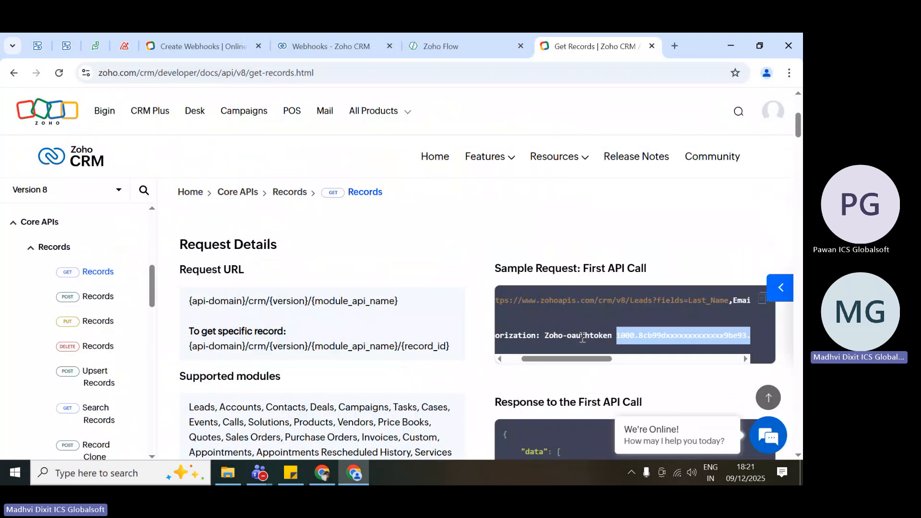
pyautogui.click(583, 339)
pyautogui.hscroll(-3, 586, 336)
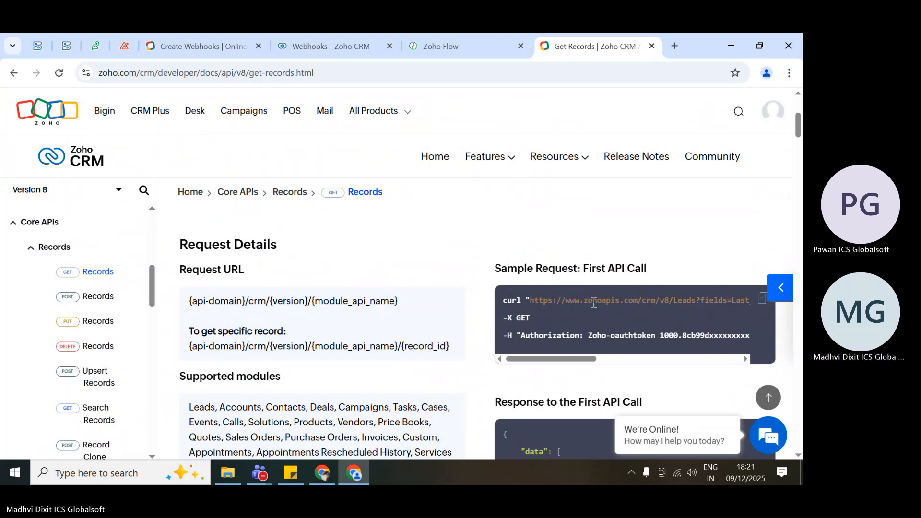
# Highlight the Last_Name entry of the fields parameter in the sample request URL.
pyautogui.hscroll(5, 594, 303)
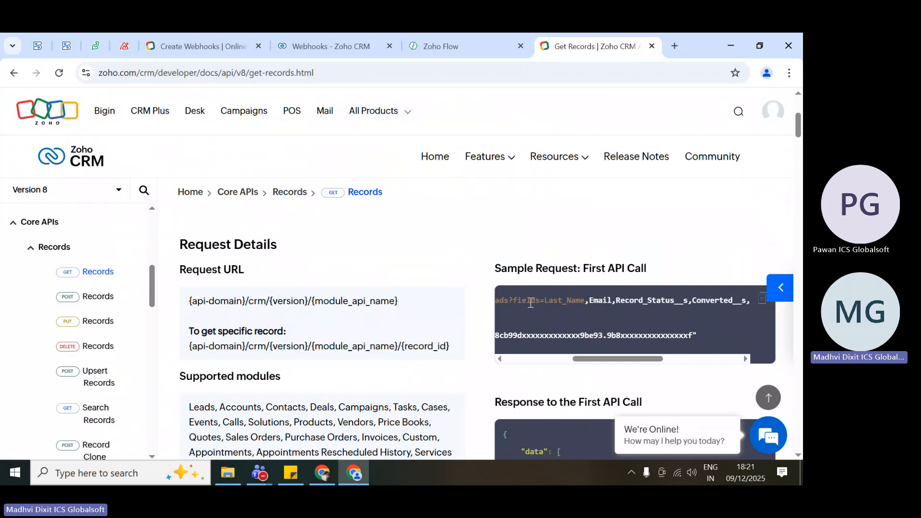
pyautogui.doubleClick(560, 302)
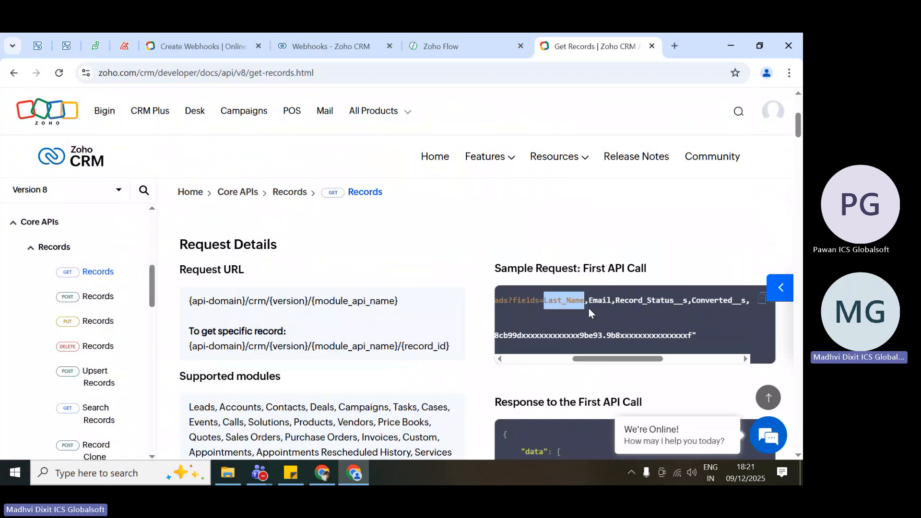
pyautogui.click(559, 304)
pyautogui.scroll(-1, 559, 304)
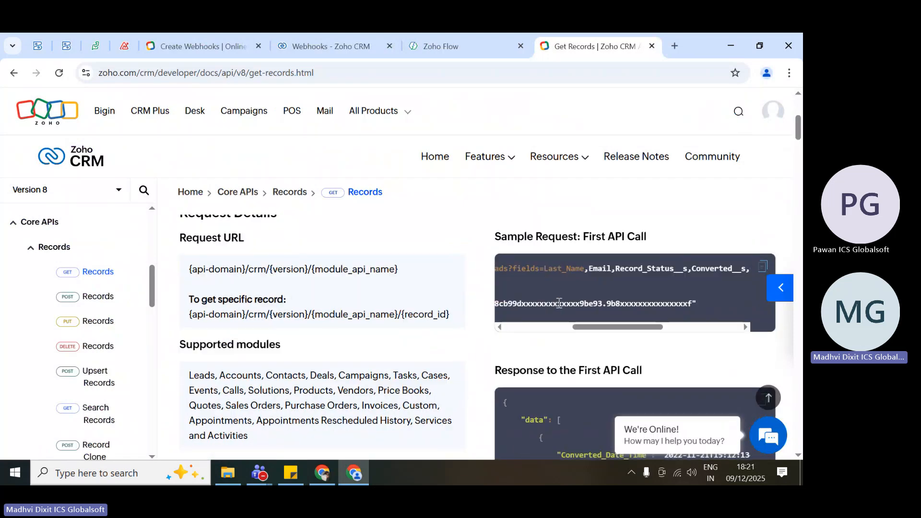
pyautogui.tripleClick(556, 263)
pyautogui.click(556, 264)
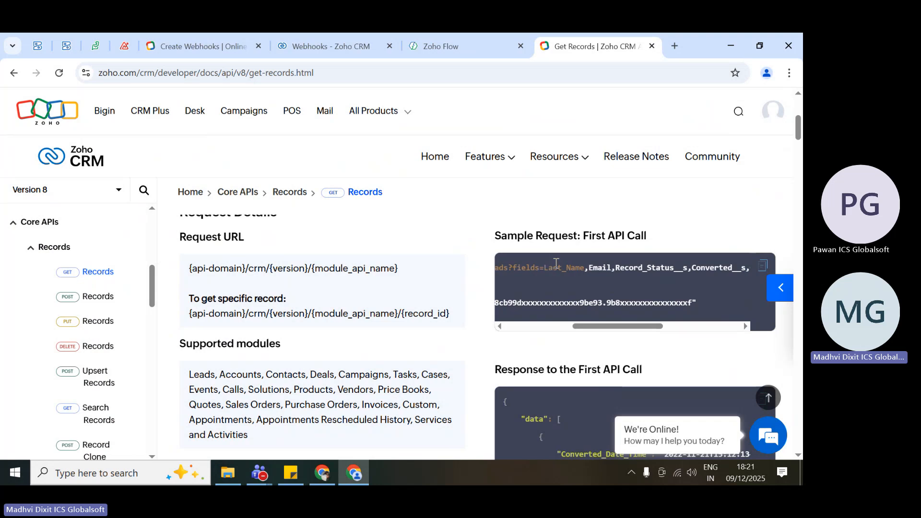
pyautogui.doubleClick(557, 264)
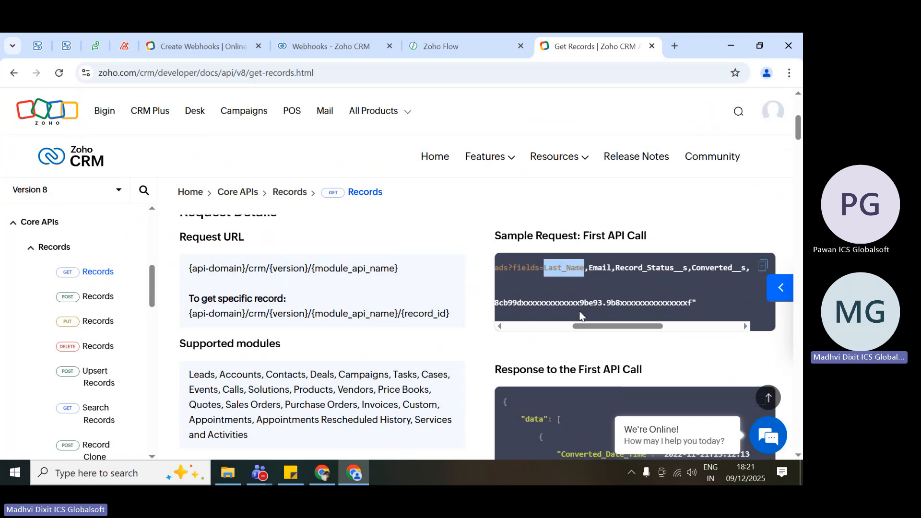
# Skim the Get Records page's header, scope, parameters and notes alongside the sample response.
pyautogui.scroll(-1, 580, 318)
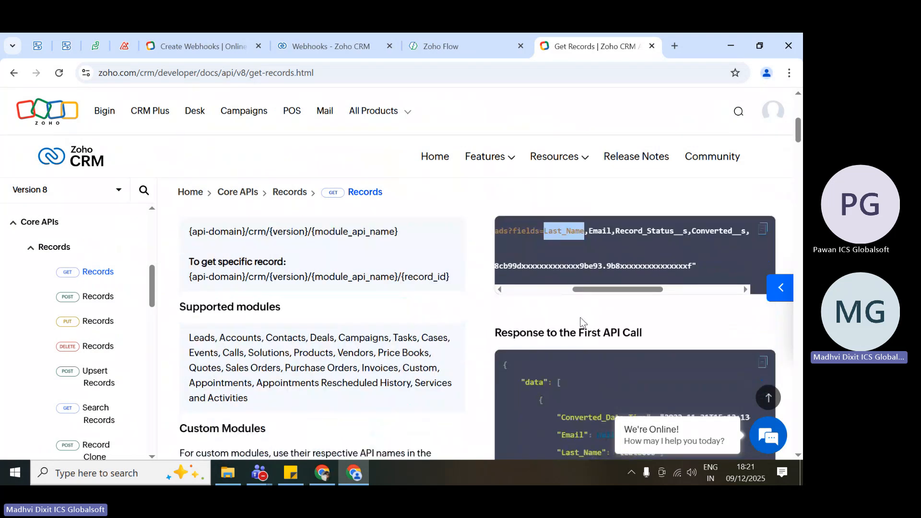
pyautogui.scroll(-1, 580, 318)
pyautogui.scroll(-10, 581, 317)
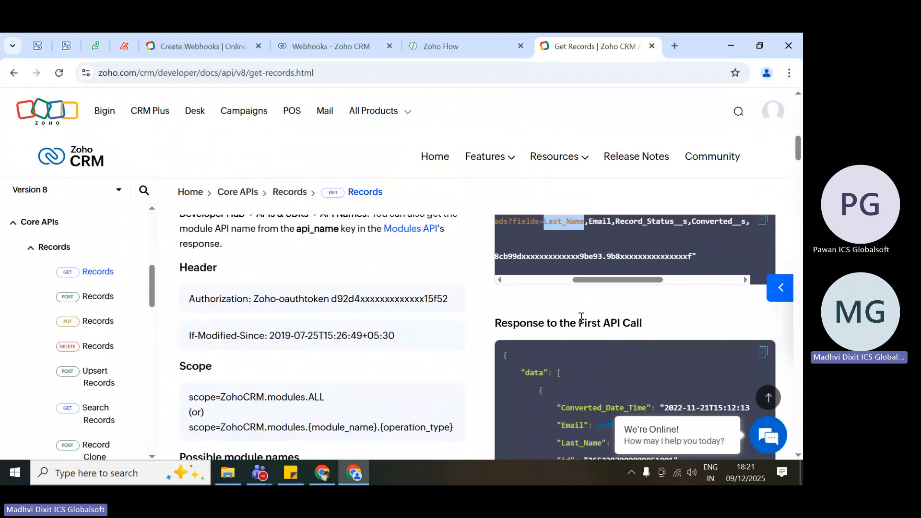
pyautogui.scroll(-10, 581, 317)
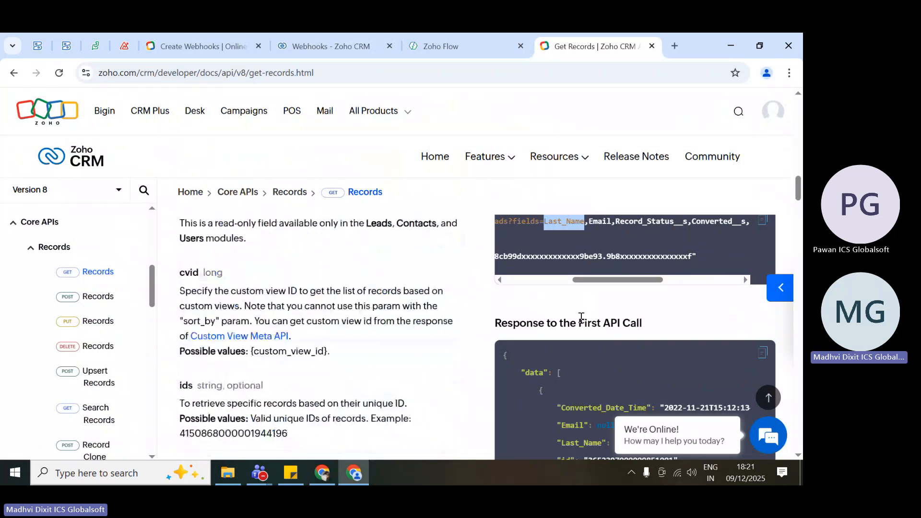
pyautogui.scroll(-5, 581, 317)
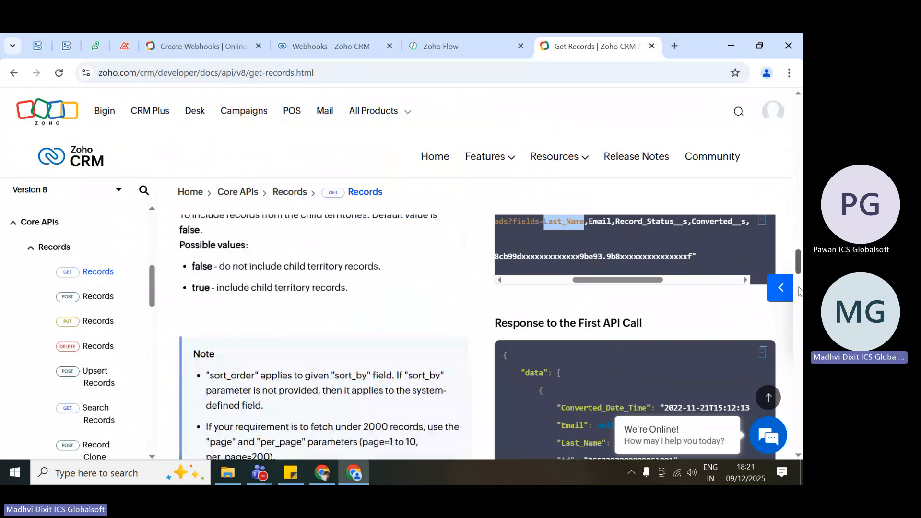
pyautogui.moveTo(800, 292); pyautogui.dragTo(801, 335)
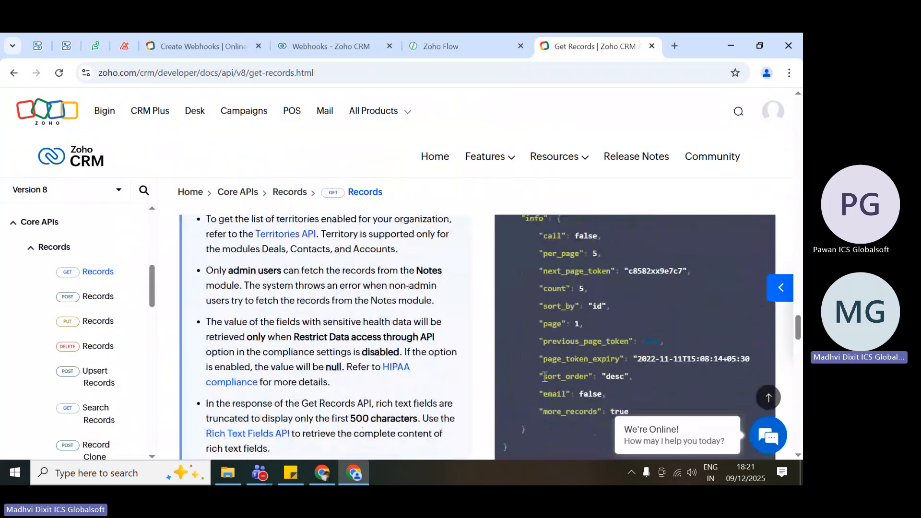
pyautogui.scroll(-5, 577, 380)
pyautogui.scroll(10, 282, 314)
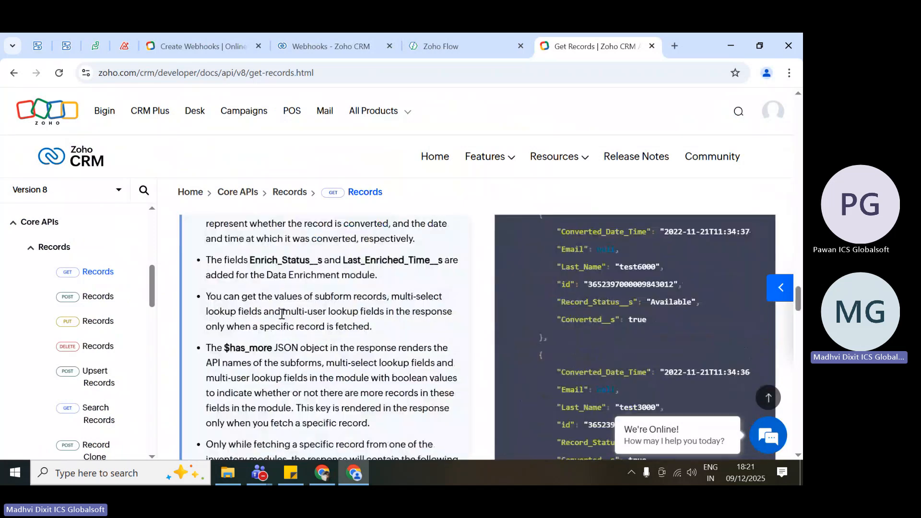
pyautogui.scroll(10, 282, 314)
# Browse the Core APIs list of the Version 8 documentation, including Record Locking, Attachments and Convert Lead.
pyautogui.scroll(-5, 114, 342)
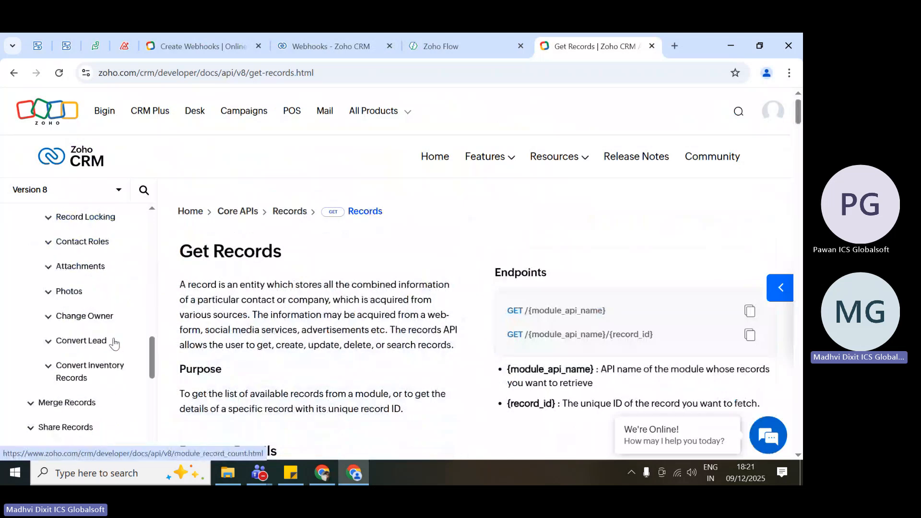
pyautogui.scroll(-2, 114, 343)
pyautogui.scroll(3, 116, 342)
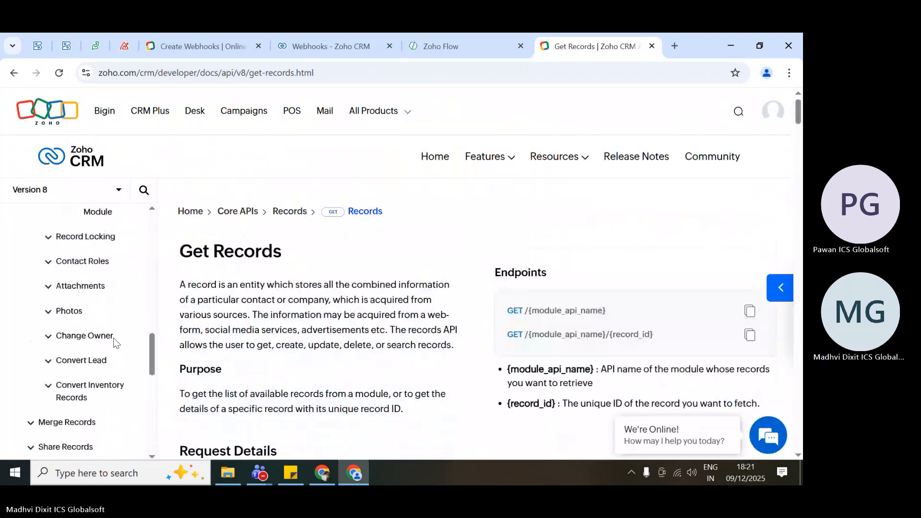
pyautogui.scroll(5, 114, 342)
pyautogui.scroll(-1, 370, 375)
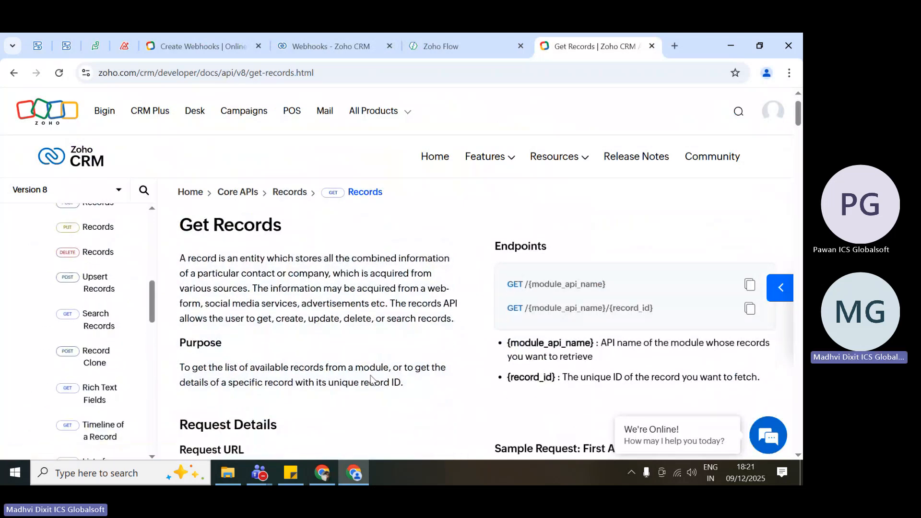
# Highlight the GET /{module_api_name} endpoint and its module name placeholder on the Get Records page.
pyautogui.scroll(-1, 370, 375)
pyautogui.moveTo(507, 251); pyautogui.dragTo(632, 261)
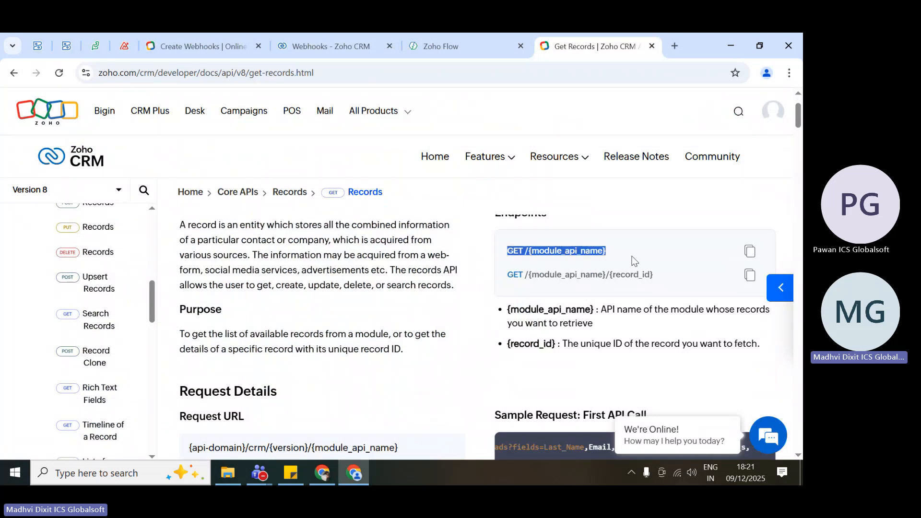
pyautogui.click(545, 248)
pyautogui.doubleClick(568, 251)
# Highlight the Leads module name in the sample request URL, followed by the entire curl line.
pyautogui.scroll(-2, 551, 313)
pyautogui.scroll(-2, 551, 313)
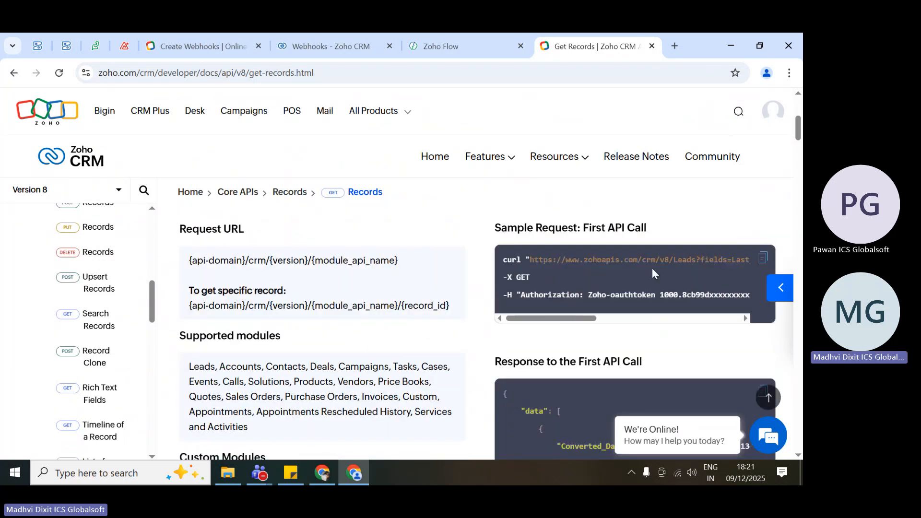
pyautogui.doubleClick(689, 260)
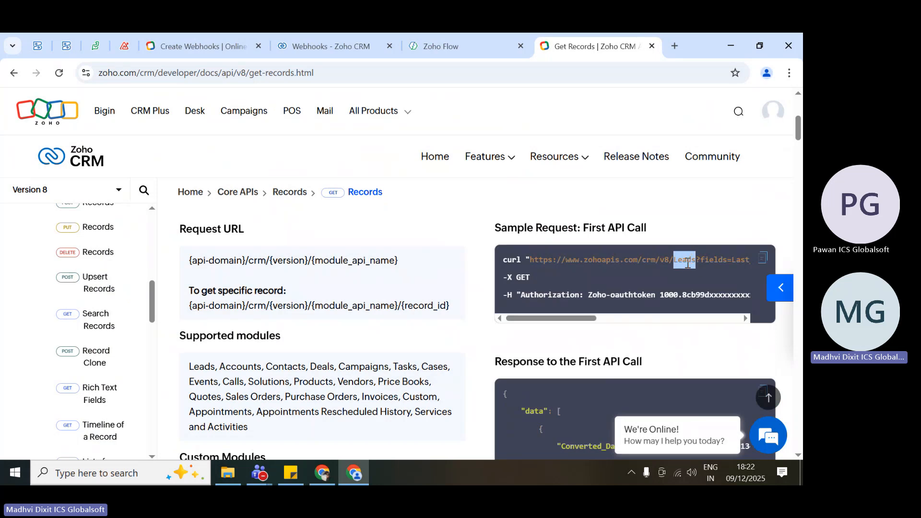
pyautogui.scroll(1, 595, 275)
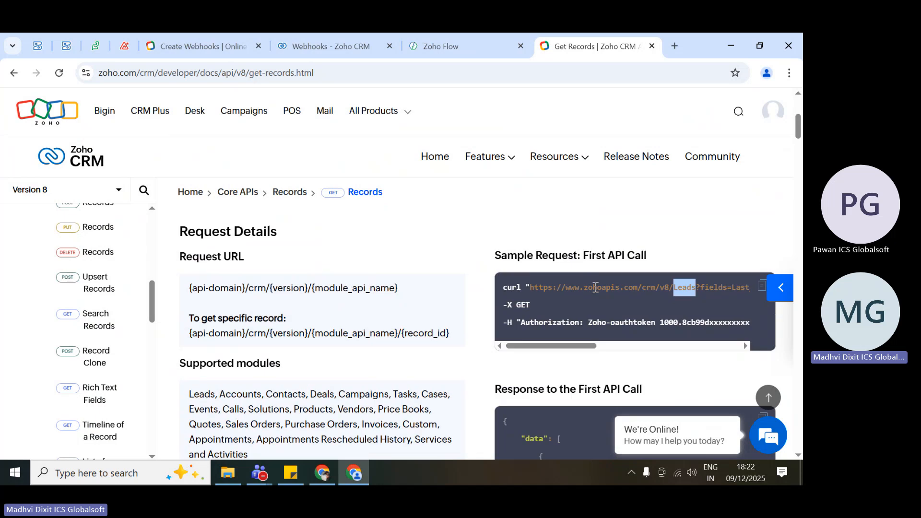
pyautogui.click(596, 287)
pyautogui.tripleClick(595, 287)
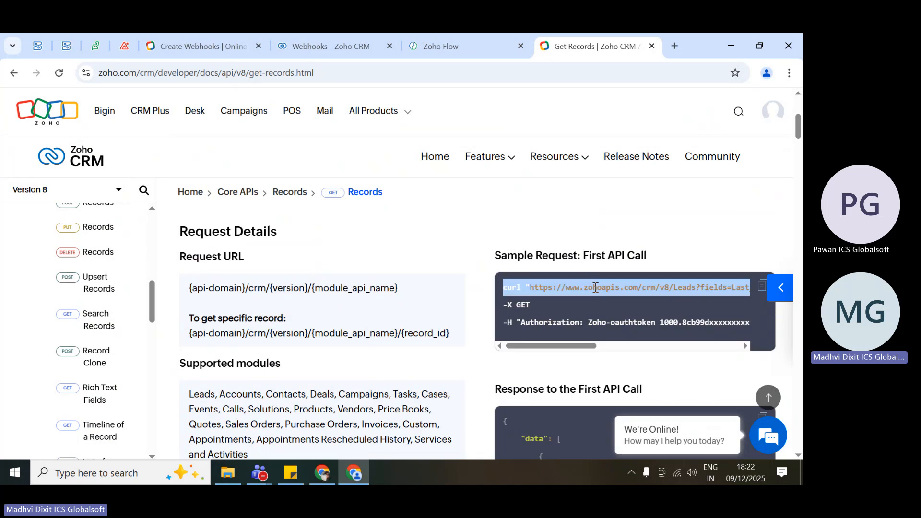
# Switch back to the Zoho CRM Edit Webhook form and repeatedly highlight the Twilio URL to Notify, ending with the selection cleared.
pyautogui.click(345, 46)
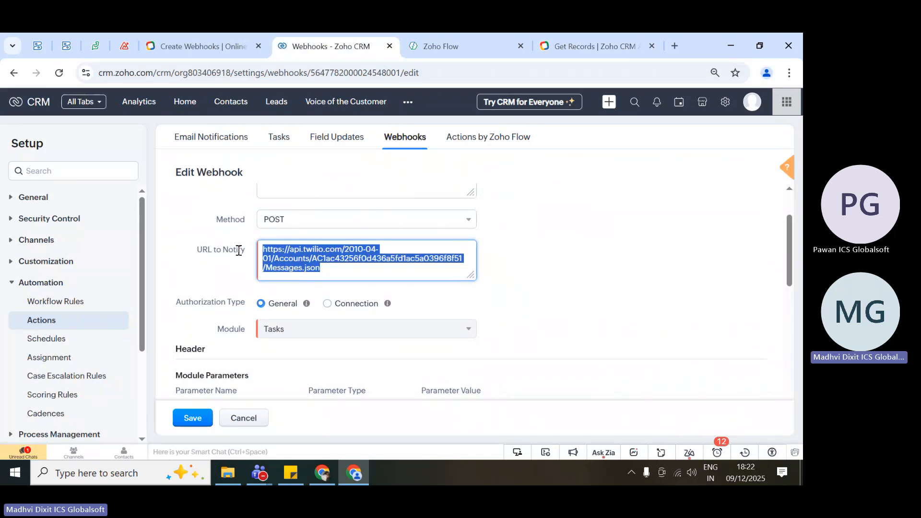
pyautogui.moveTo(341, 271); pyautogui.dragTo(233, 245)
pyautogui.click(226, 258)
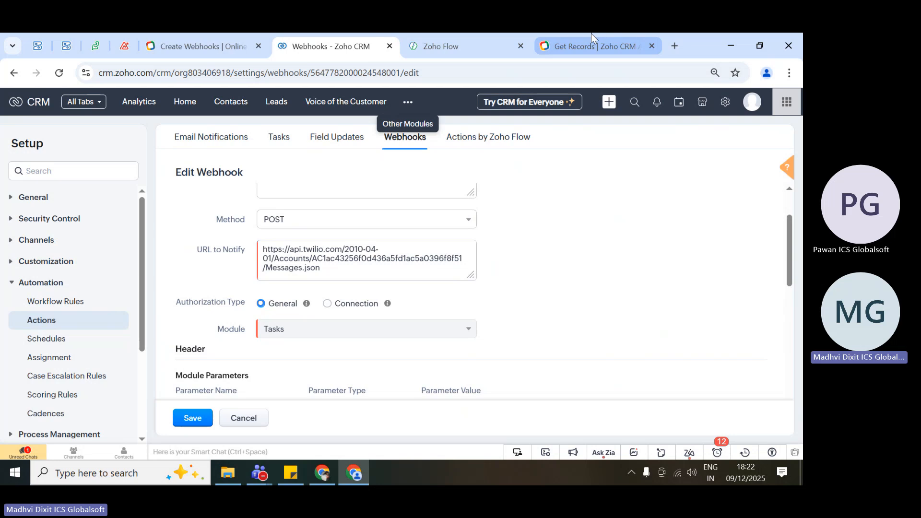
pyautogui.moveTo(326, 269); pyautogui.dragTo(247, 245)
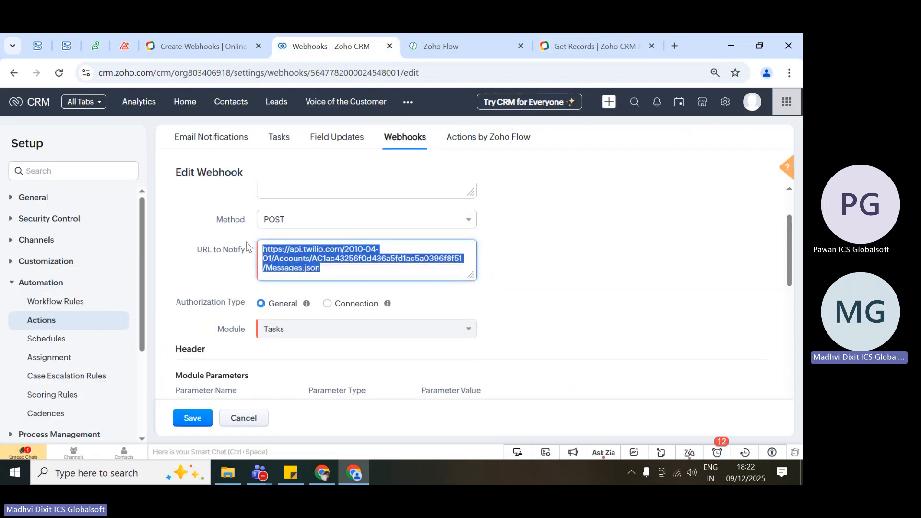
pyautogui.click(338, 272)
pyautogui.moveTo(335, 270); pyautogui.dragTo(258, 252)
pyautogui.click(343, 273)
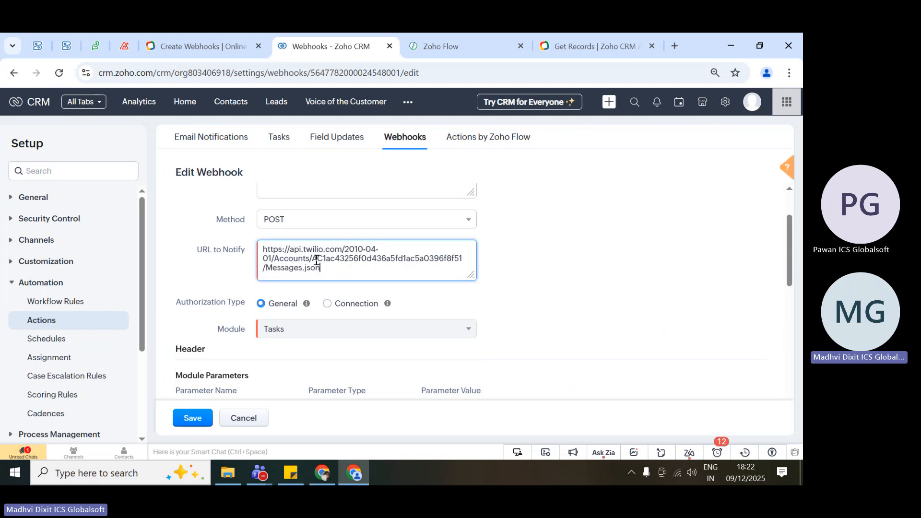
pyautogui.moveTo(346, 269); pyautogui.dragTo(257, 248)
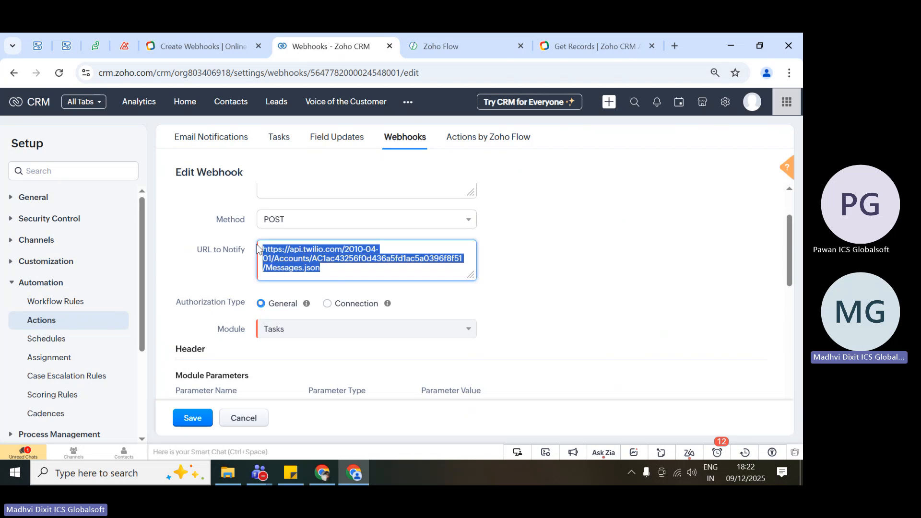
pyautogui.click(336, 271)
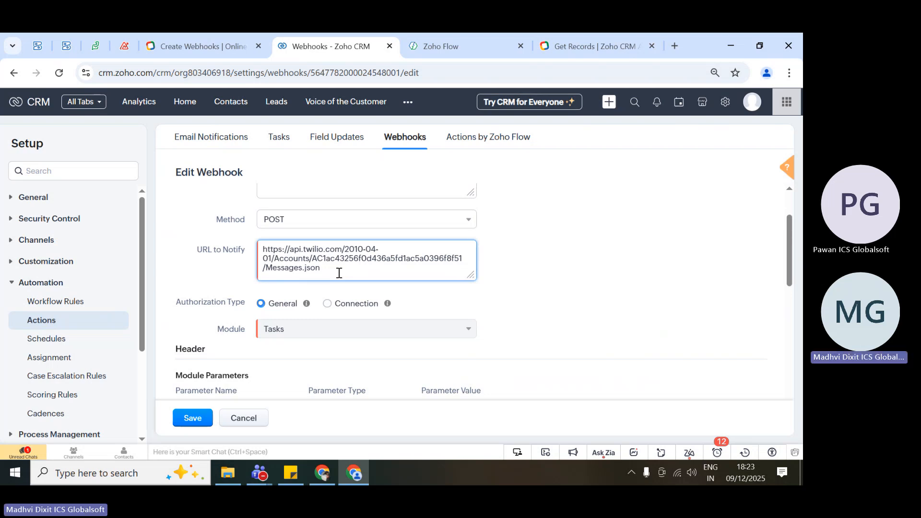
pyautogui.hotkey('ctrl', 'a')
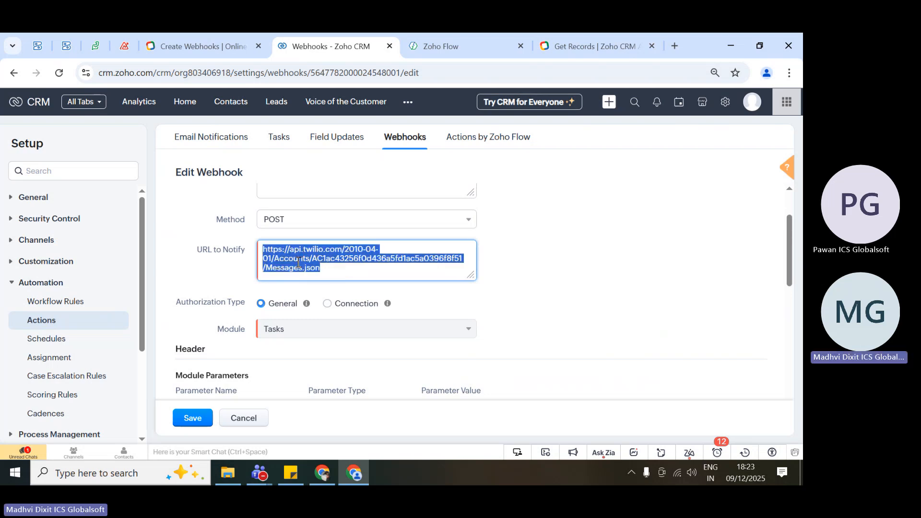
pyautogui.click(346, 272)
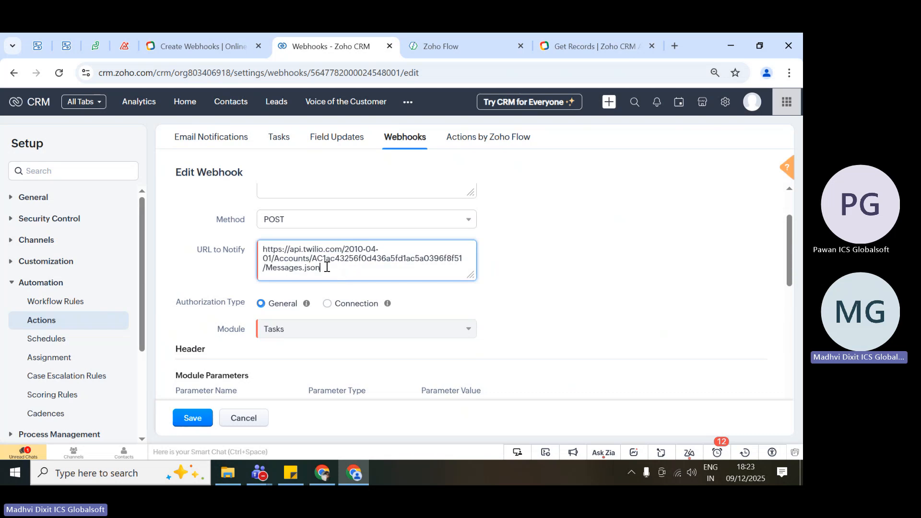
pyautogui.hotkey('ctrl', 'a')
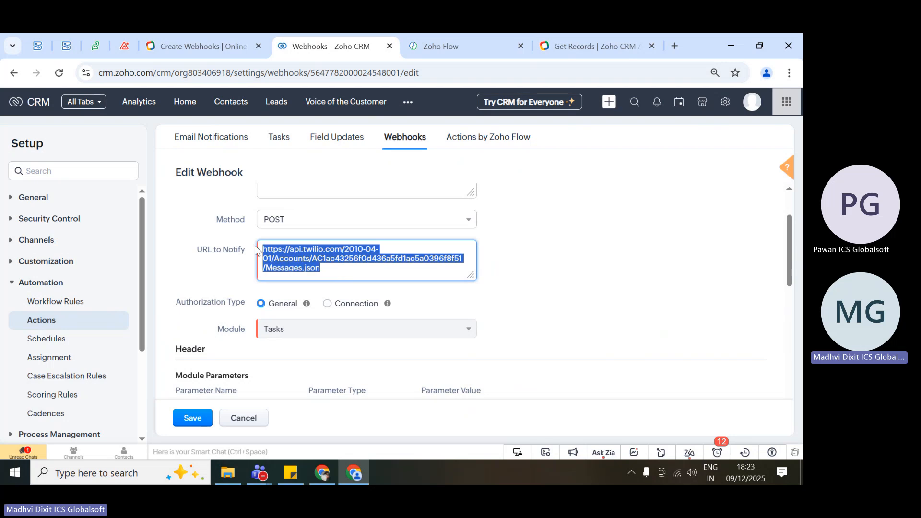
pyautogui.click(232, 292)
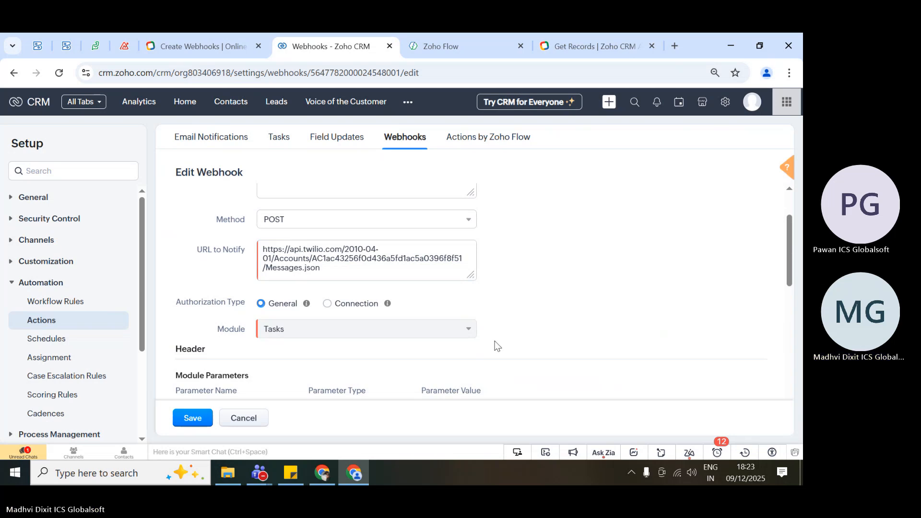
# Glance at the Get Records documentation and the Zoho Flow page, then return to the Edit Webhook form in Zoho CRM.
pyautogui.scroll(-10, 496, 345)
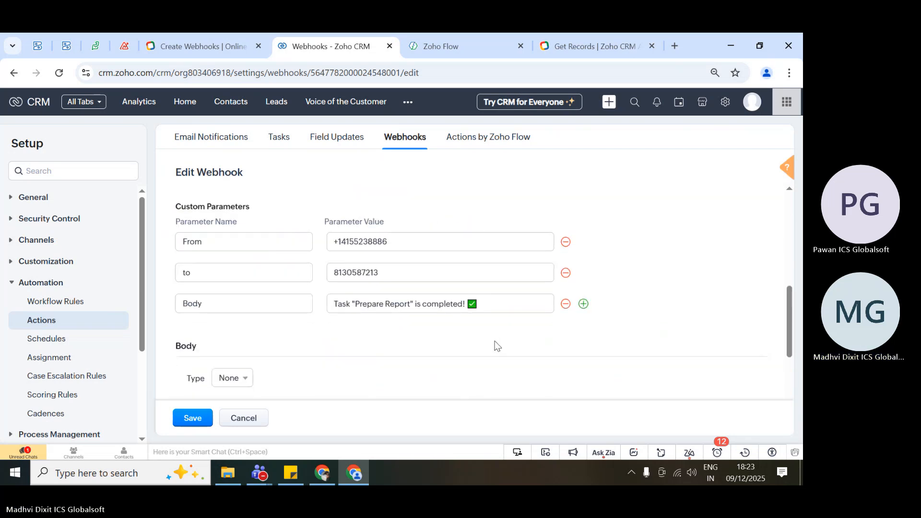
pyautogui.click(575, 40)
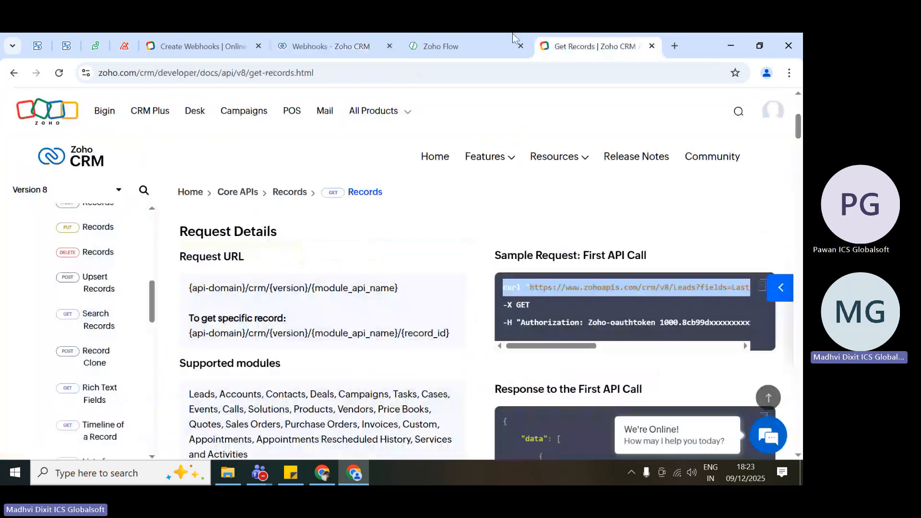
pyautogui.click(476, 33)
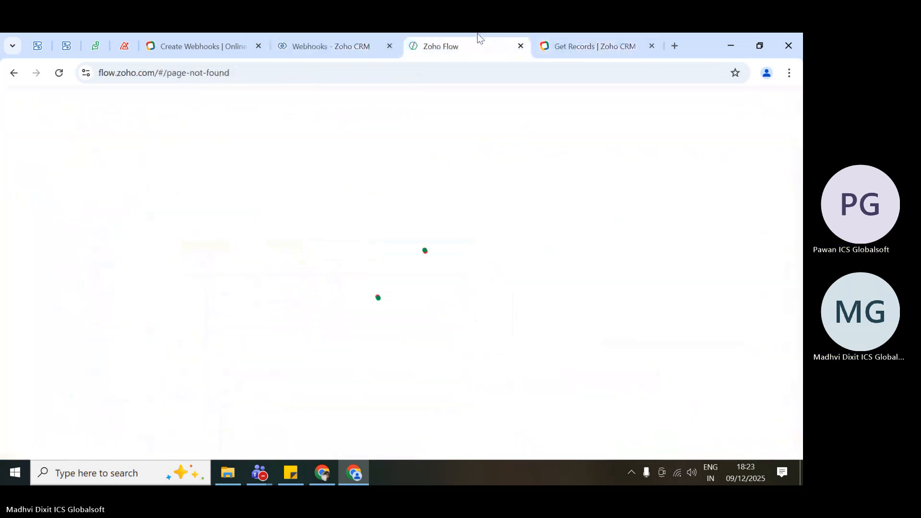
pyautogui.click(339, 33)
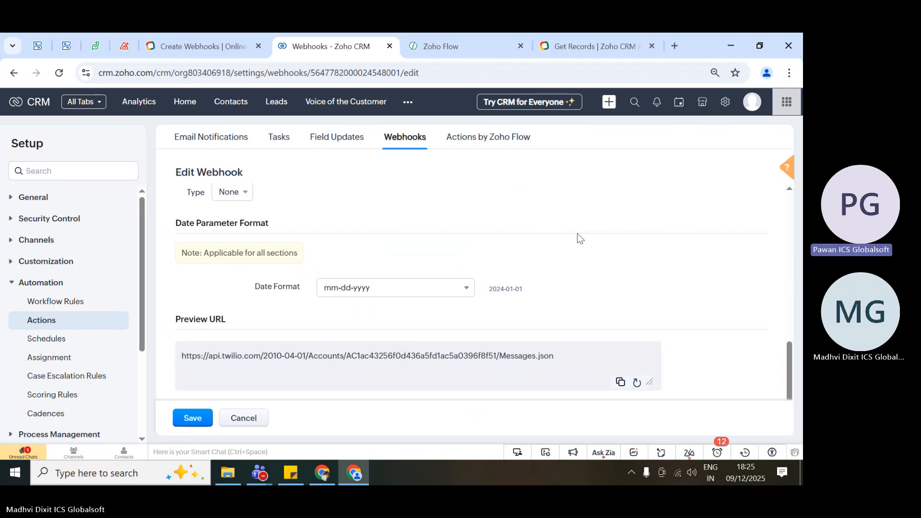
# Review the webhook's parameters and highlight the entire Twilio URL to Notify, ending with the selection cleared.
pyautogui.scroll(3, 577, 233)
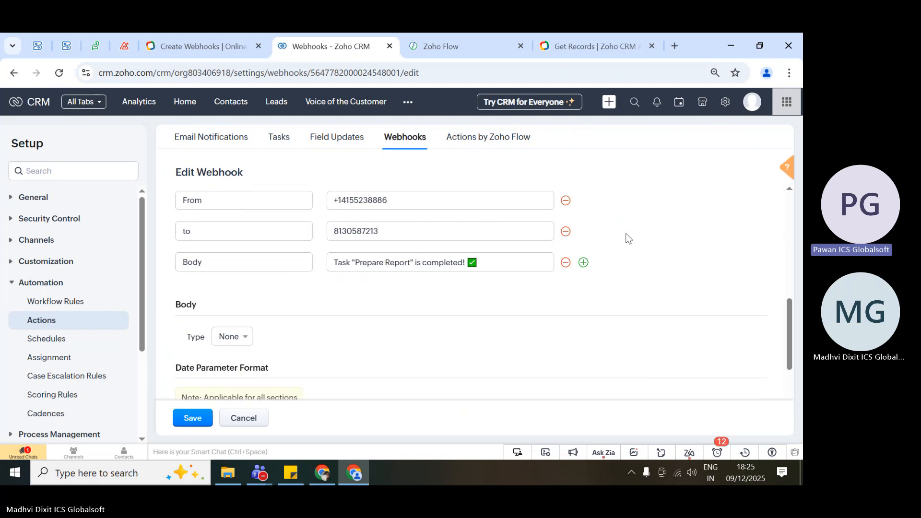
pyautogui.scroll(1, 626, 238)
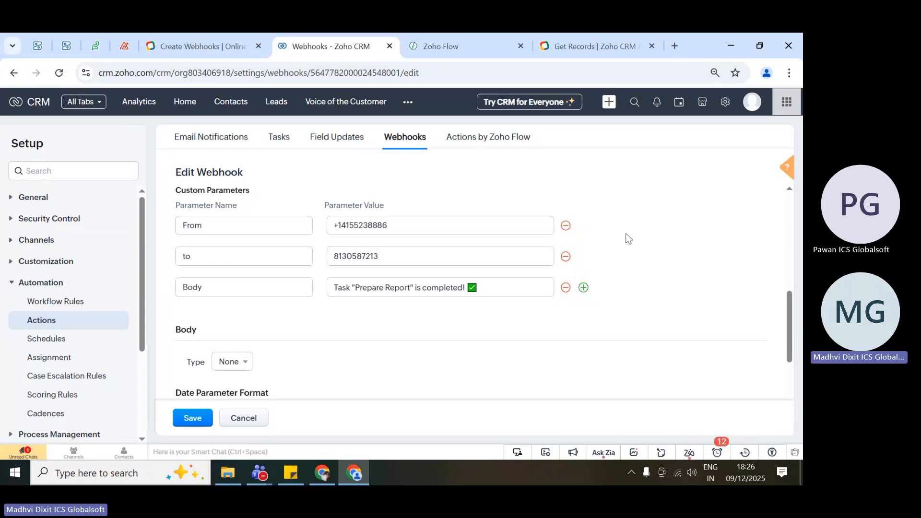
pyautogui.scroll(2, 627, 242)
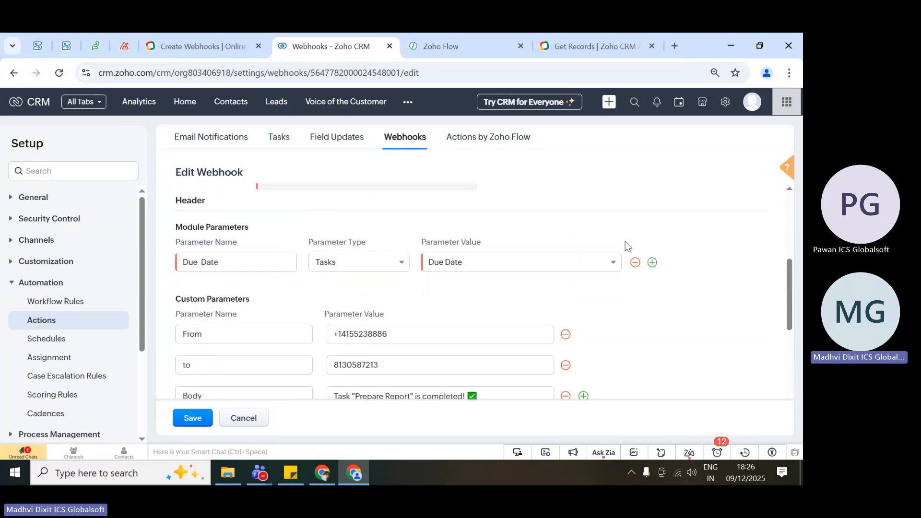
pyautogui.scroll(5, 626, 241)
pyautogui.moveTo(353, 343); pyautogui.dragTo(255, 318)
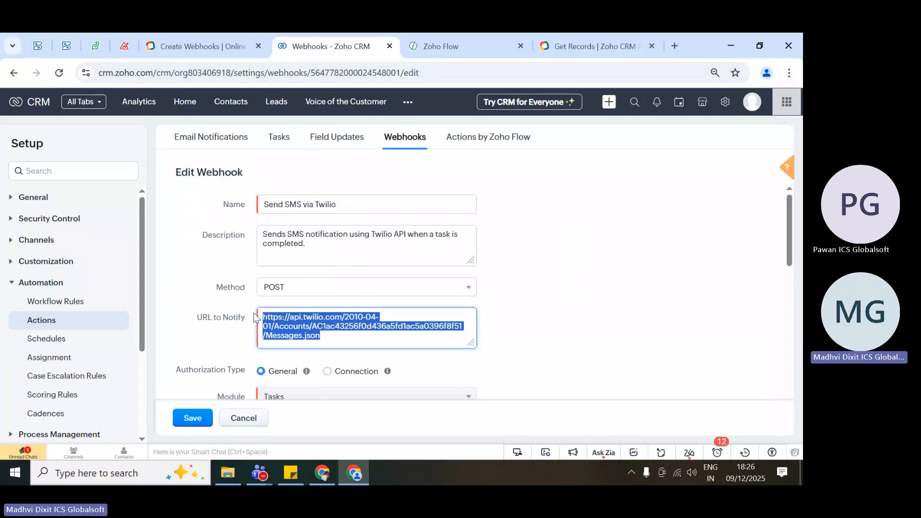
pyautogui.click(254, 317)
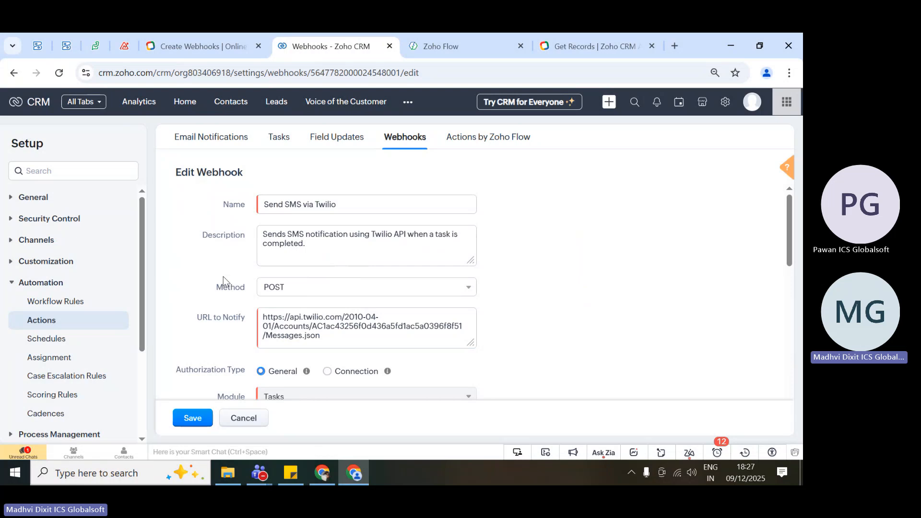
# Highlight the webhook name Send SMS via Twilio, followed by the Accounts segment and the full URL to Notify.
pyautogui.moveTo(338, 205); pyautogui.dragTo(243, 205)
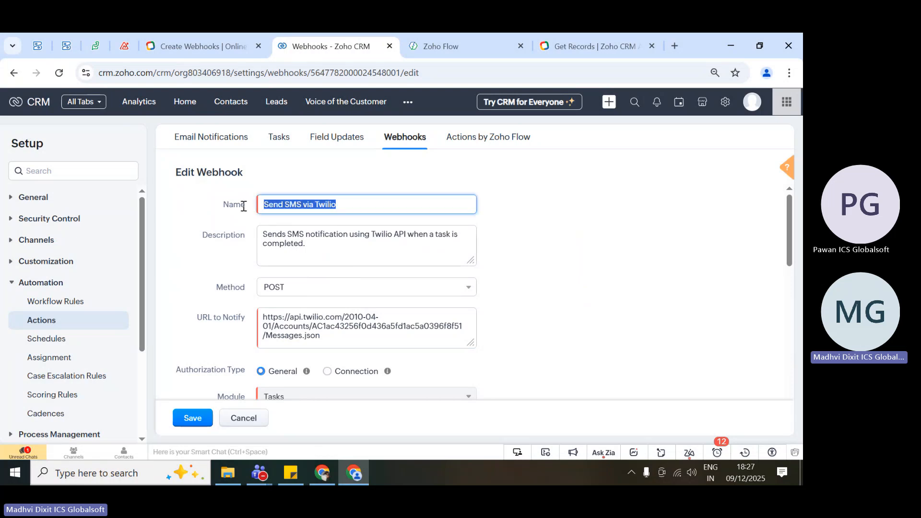
pyautogui.click(243, 214)
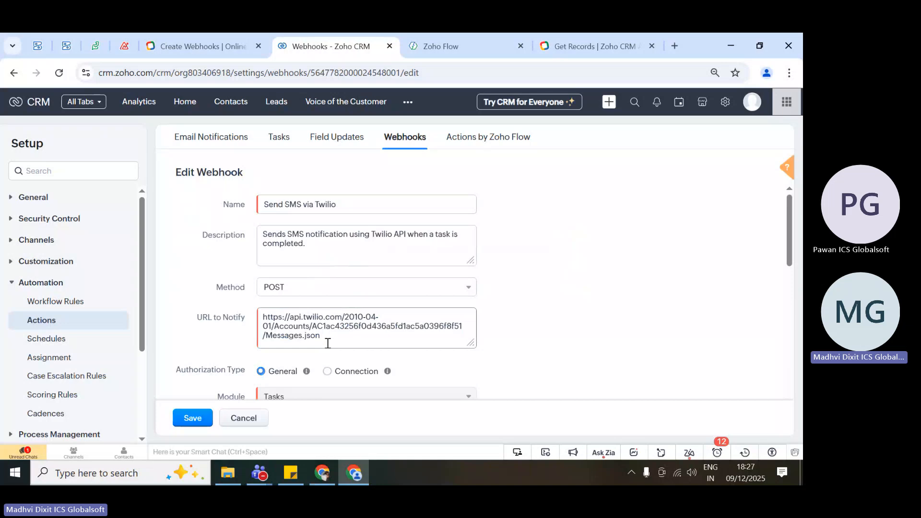
pyautogui.moveTo(327, 343); pyautogui.dragTo(260, 321)
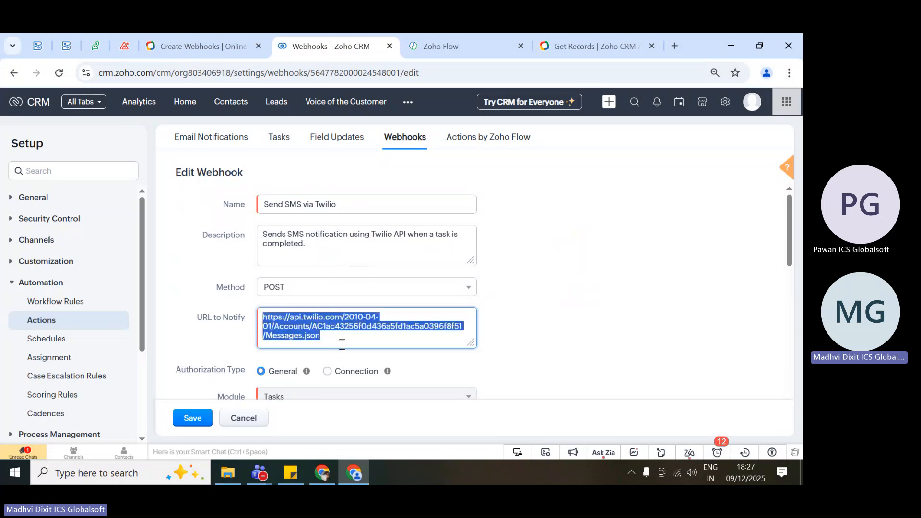
pyautogui.doubleClick(297, 326)
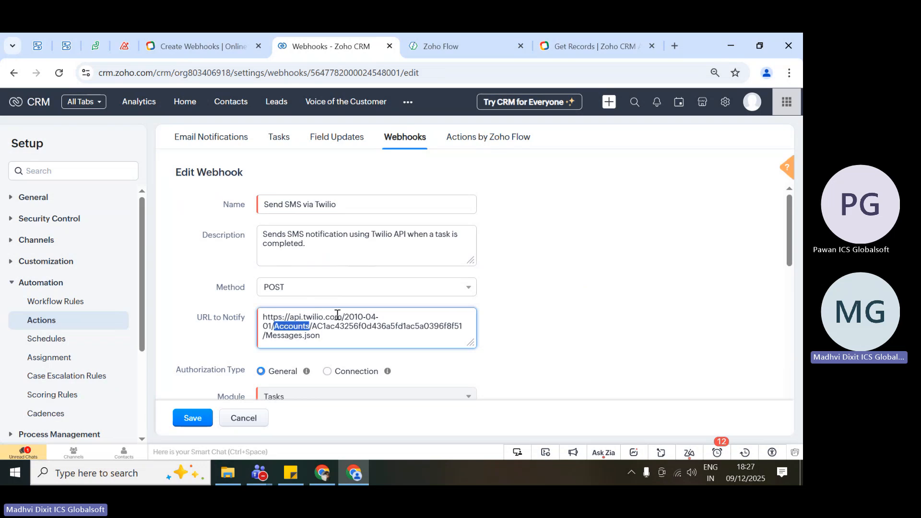
pyautogui.click(303, 328)
pyautogui.moveTo(350, 342); pyautogui.dragTo(259, 319)
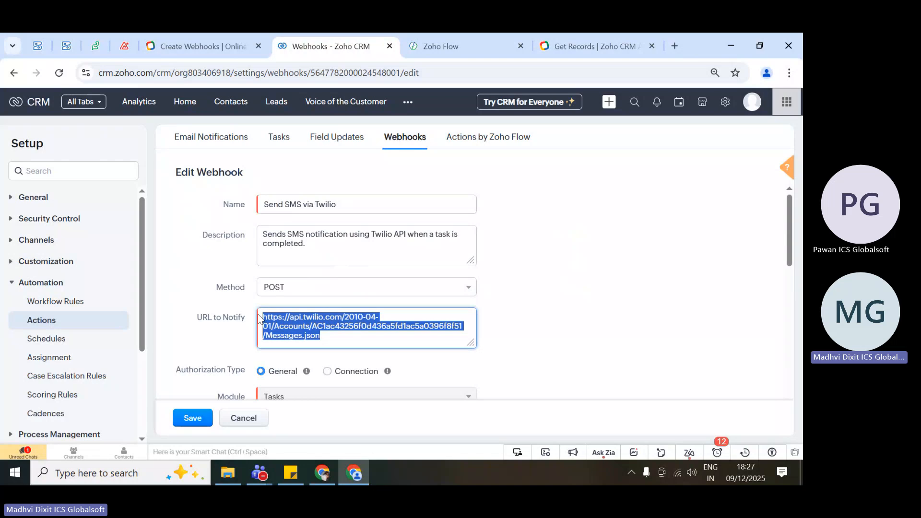
# Point out the Method label and its options without changing the selection, then place the cursor in URL to Notify and leave the field.
pyautogui.scroll(-2, 239, 287)
pyautogui.click(222, 268)
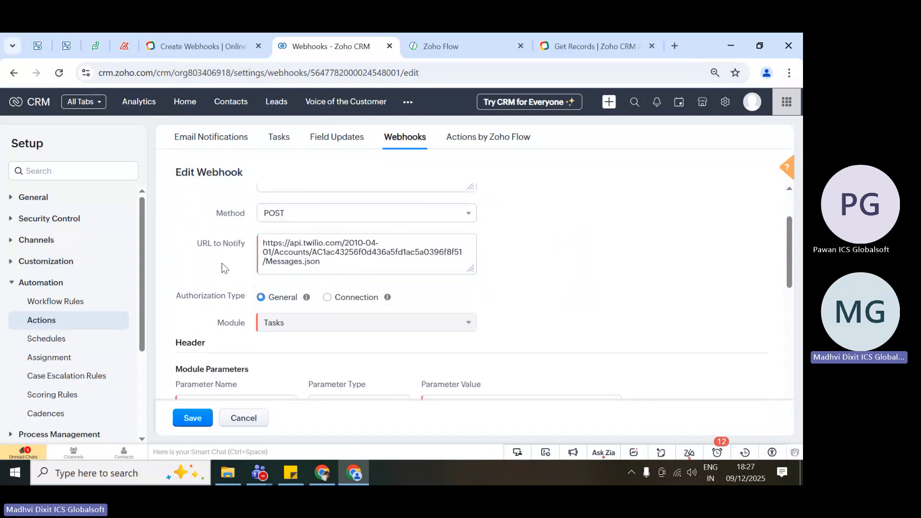
pyautogui.doubleClick(221, 214)
pyautogui.click(291, 224)
pyautogui.click(199, 265)
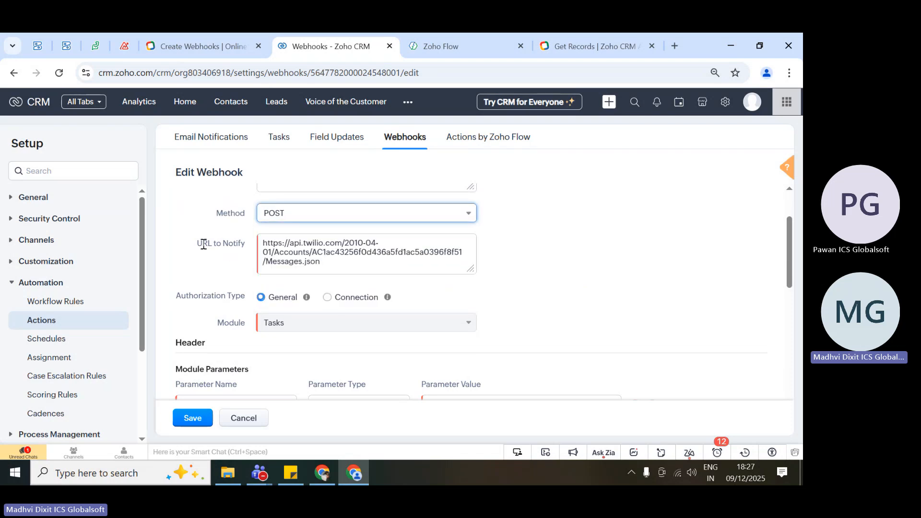
pyautogui.click(341, 269)
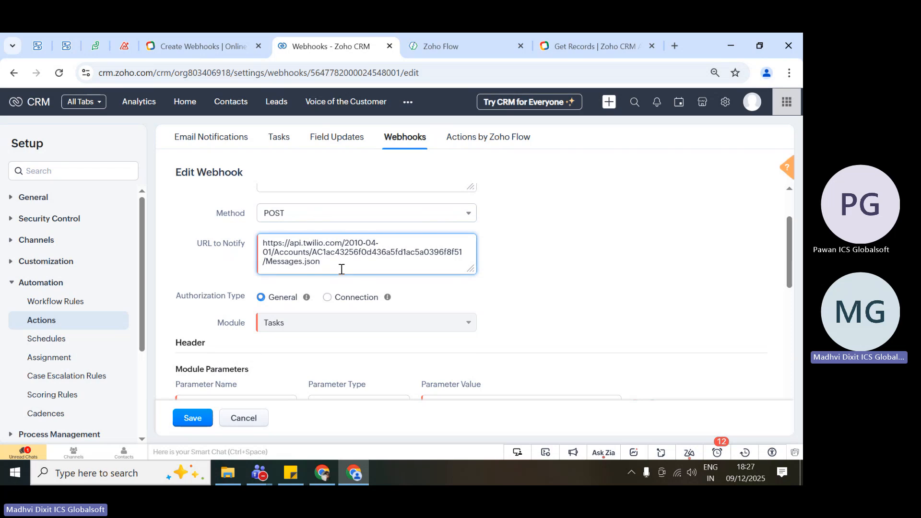
pyautogui.click(536, 250)
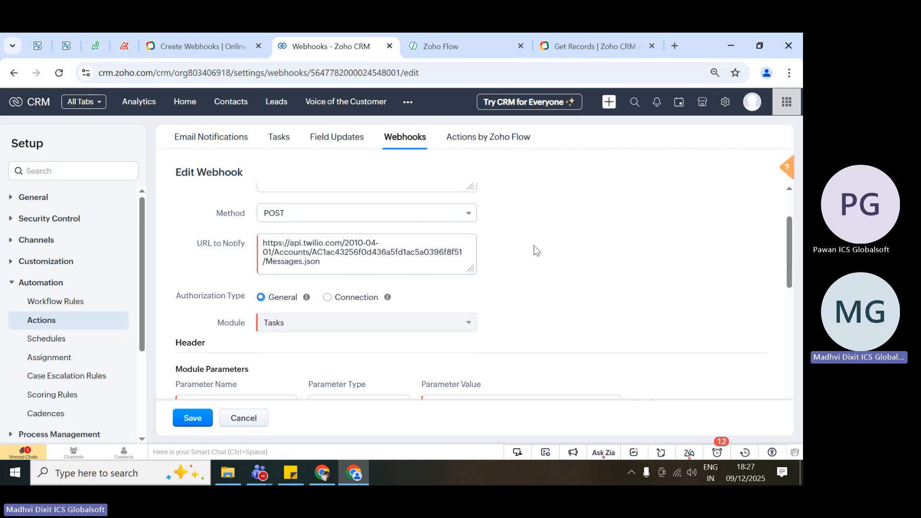
# Check the Get Records sample request in the API documentation, then highlight the Twilio URL to Notify back in the webhook form.
pyautogui.click(583, 45)
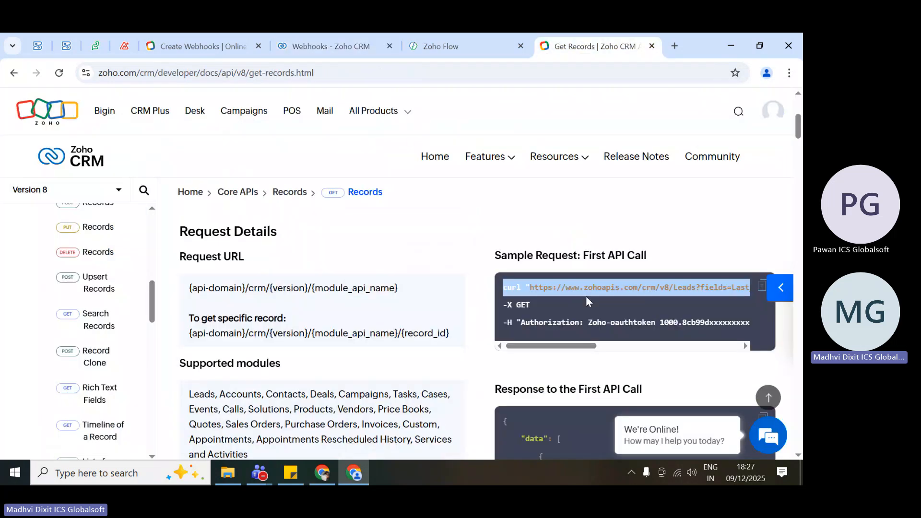
pyautogui.click(349, 38)
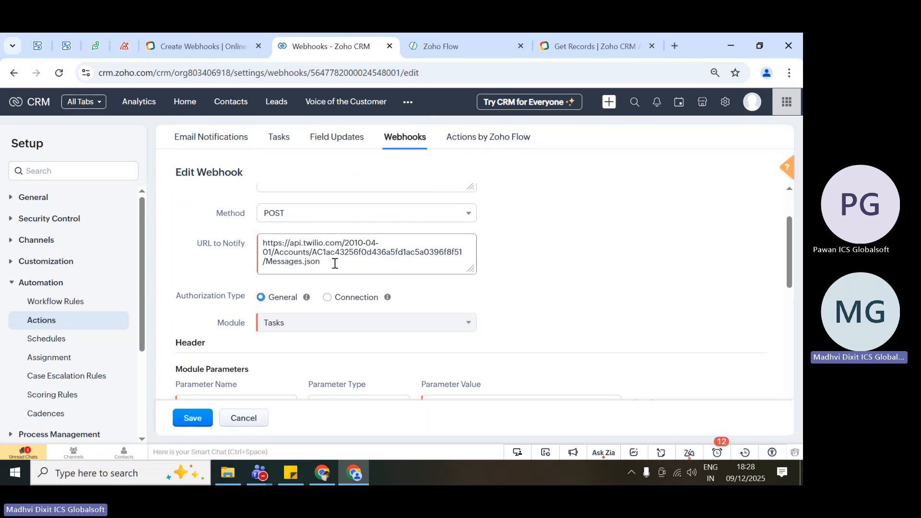
pyautogui.moveTo(334, 264); pyautogui.dragTo(257, 247)
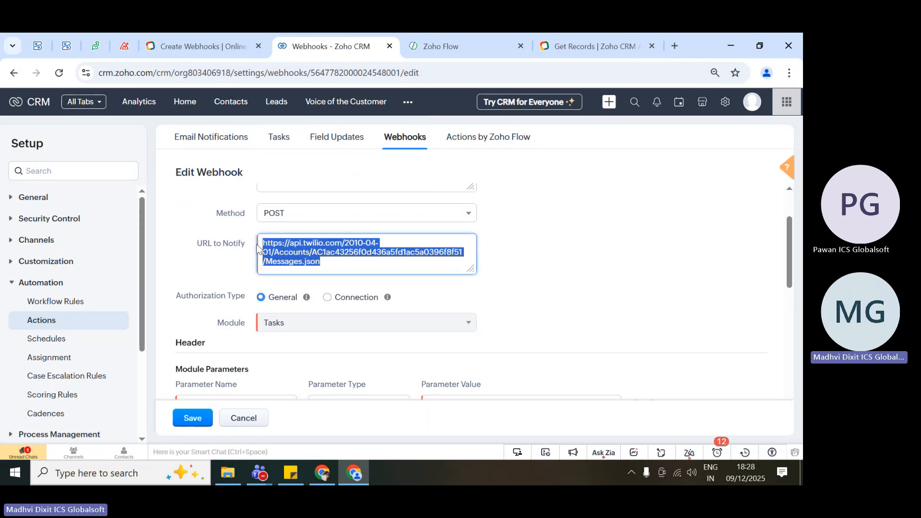
pyautogui.click(362, 271)
# Highlight the Module label above the Header section and review the Tasks module setting alongside its parameters.
pyautogui.scroll(-2, 307, 286)
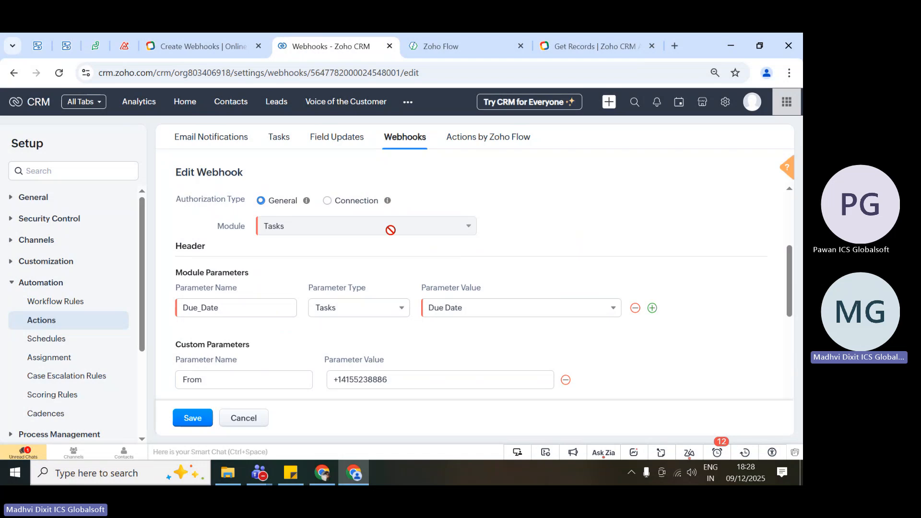
pyautogui.doubleClick(223, 229)
pyautogui.click(223, 230)
pyautogui.scroll(-1, 325, 325)
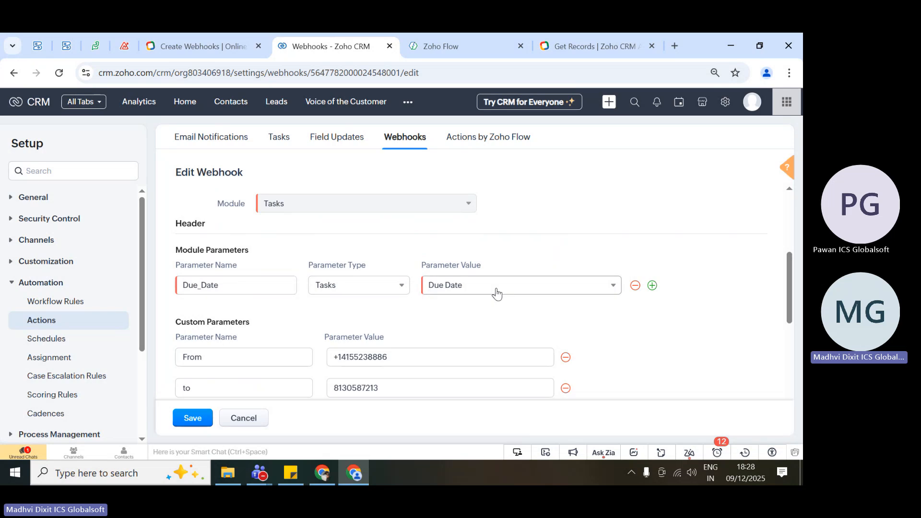
pyautogui.scroll(1, 479, 317)
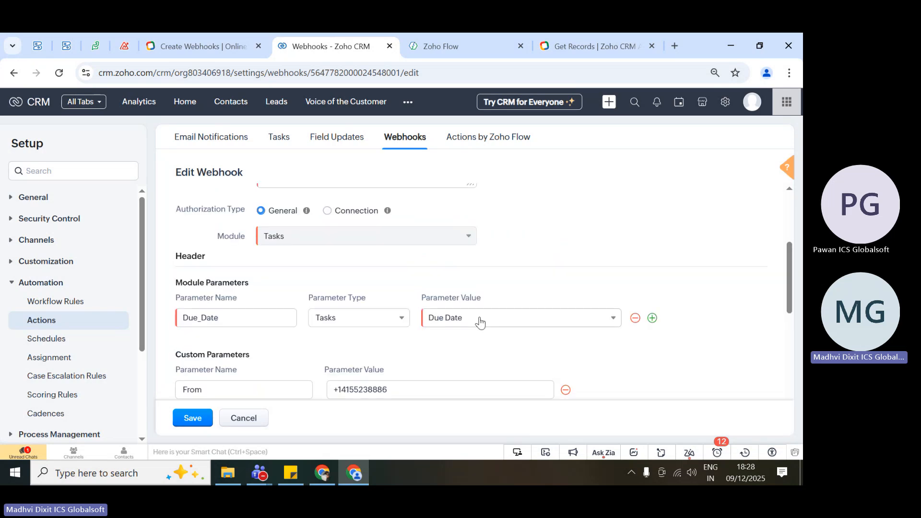
pyautogui.scroll(5, 411, 366)
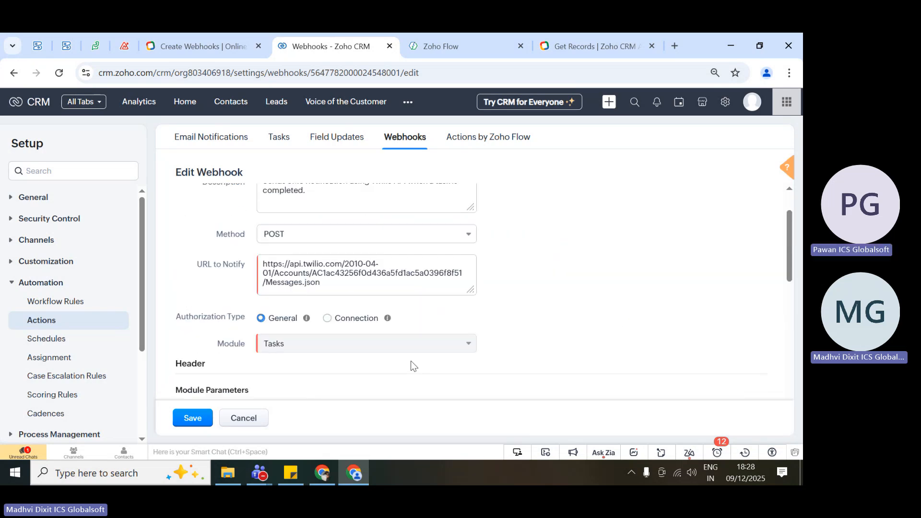
# Highlight the Custom Parameters heading, followed by the Module Parameters section of the webhook.
pyautogui.scroll(-9, 346, 336)
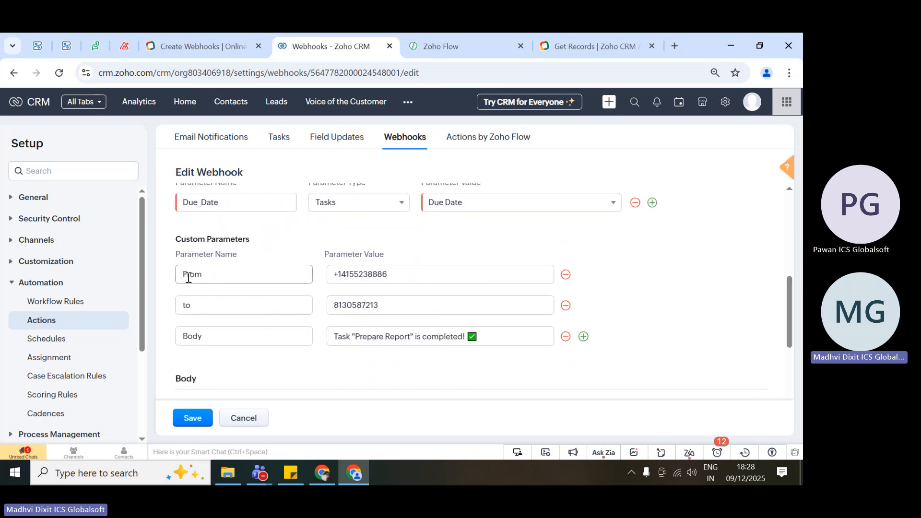
pyautogui.moveTo(175, 239); pyautogui.dragTo(263, 251)
pyautogui.click(263, 251)
pyautogui.scroll(3, 263, 249)
pyautogui.moveTo(175, 279); pyautogui.dragTo(431, 338)
pyautogui.scroll(-2, 442, 344)
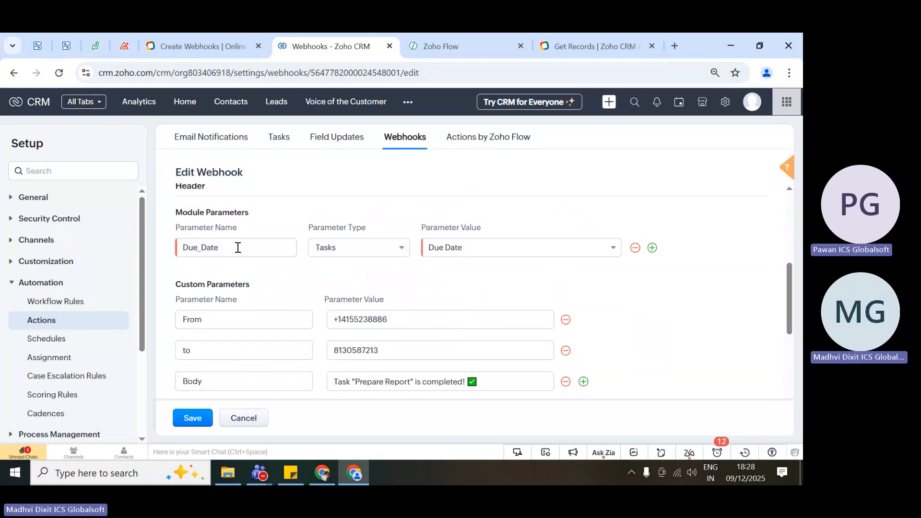
# Highlight the Due_Date parameter name and view the available Tasks fields for its parameter value, keeping Due Date.
pyautogui.click(225, 247)
pyautogui.doubleClick(196, 246)
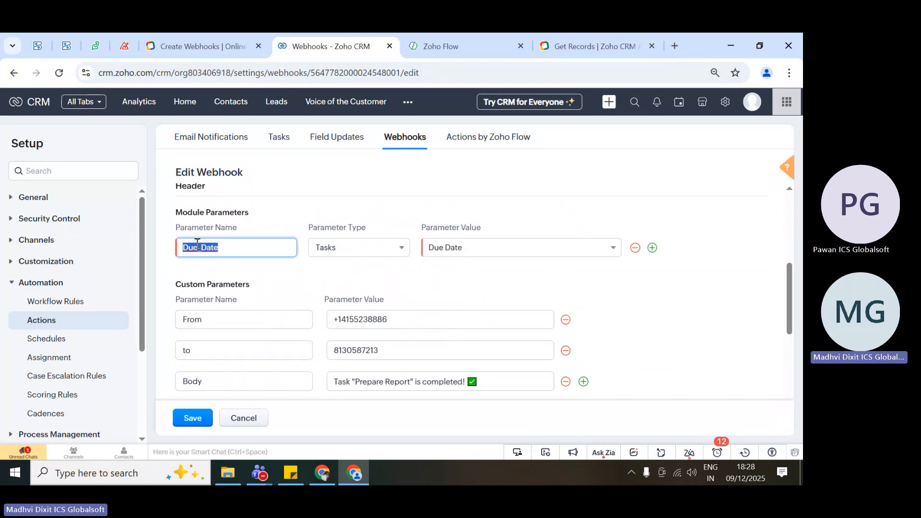
pyautogui.click(245, 244)
pyautogui.moveTo(245, 244); pyautogui.dragTo(171, 247)
pyautogui.click(171, 246)
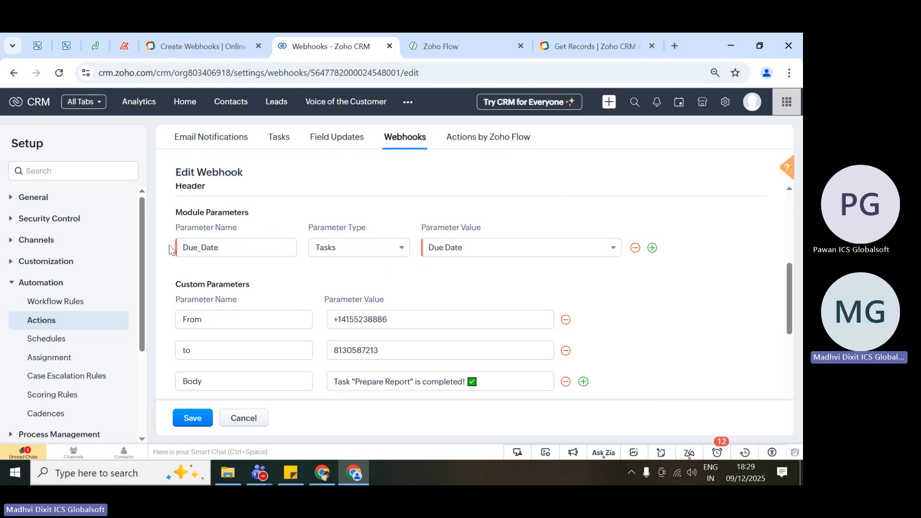
pyautogui.click(491, 245)
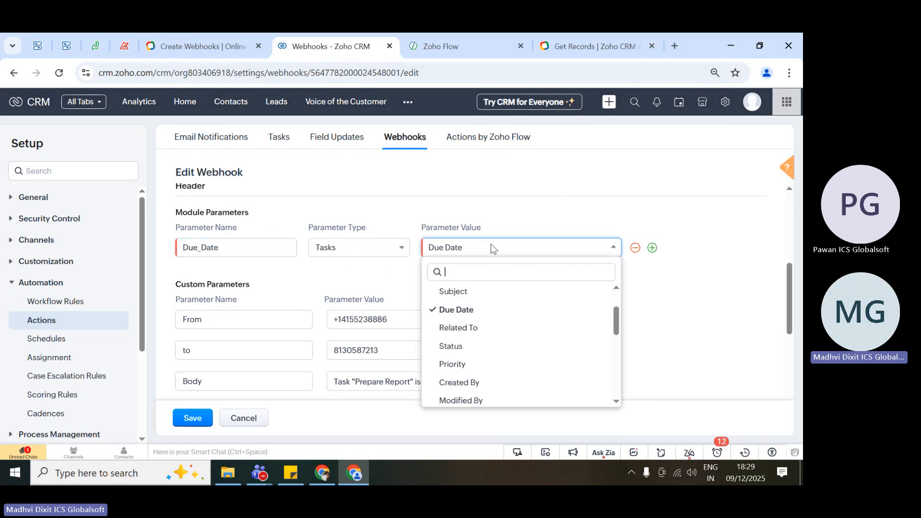
pyautogui.click(253, 246)
pyautogui.click(252, 245)
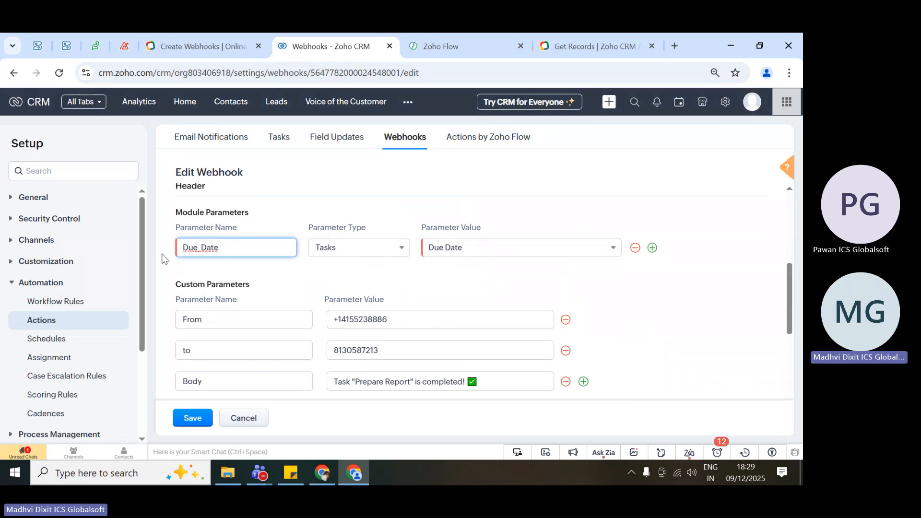
# Highlight the Twilio URL to Notify once more, clear the selection and return to the Module and Custom Parameters sections.
pyautogui.scroll(10, 355, 288)
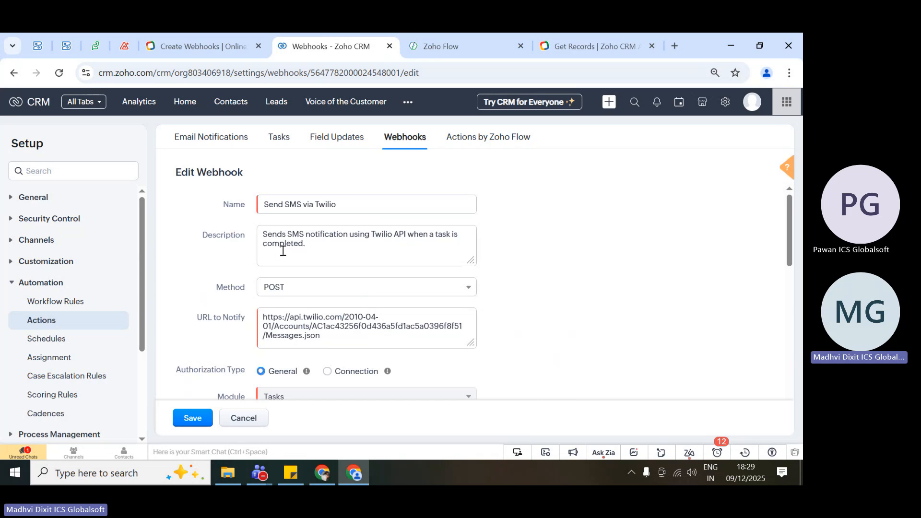
pyautogui.moveTo(331, 336); pyautogui.dragTo(256, 320)
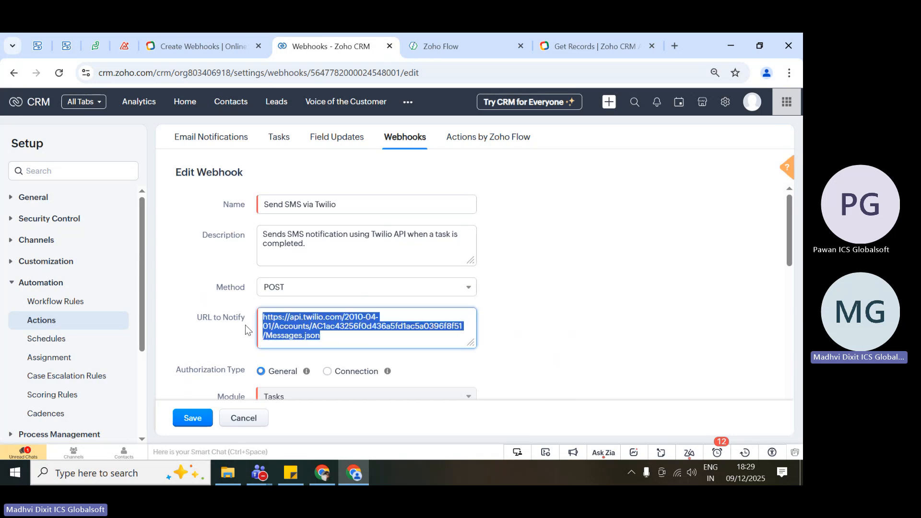
pyautogui.click(248, 328)
pyautogui.scroll(-2, 246, 325)
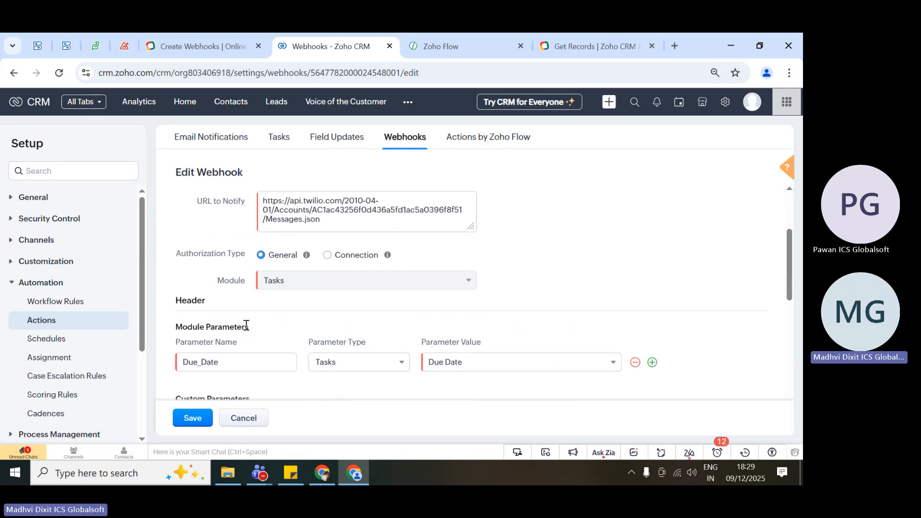
pyautogui.scroll(-3, 246, 325)
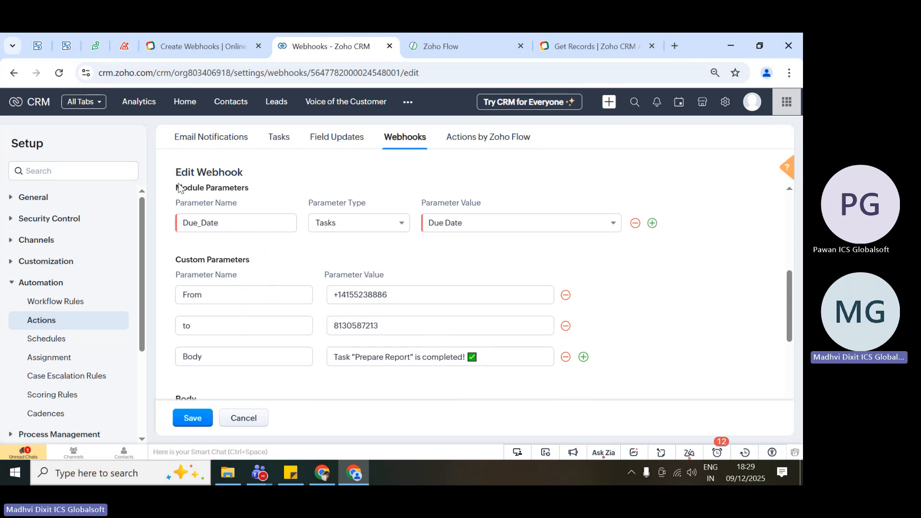
# Highlight the Module Parameters section and review the remaining webhook settings through Custom Parameters, Body, Date Parameter Format and Preview URL.
pyautogui.moveTo(179, 185); pyautogui.dragTo(570, 262)
pyautogui.click(619, 260)
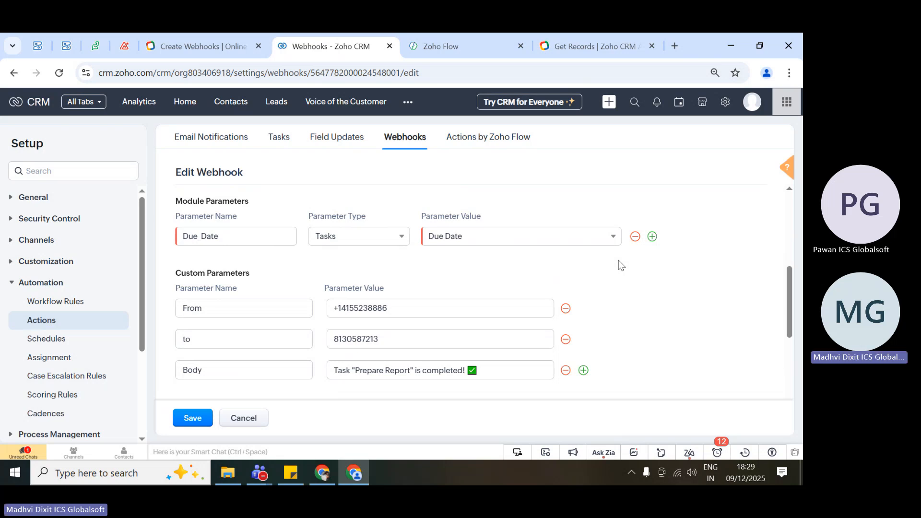
pyautogui.scroll(-4, 618, 260)
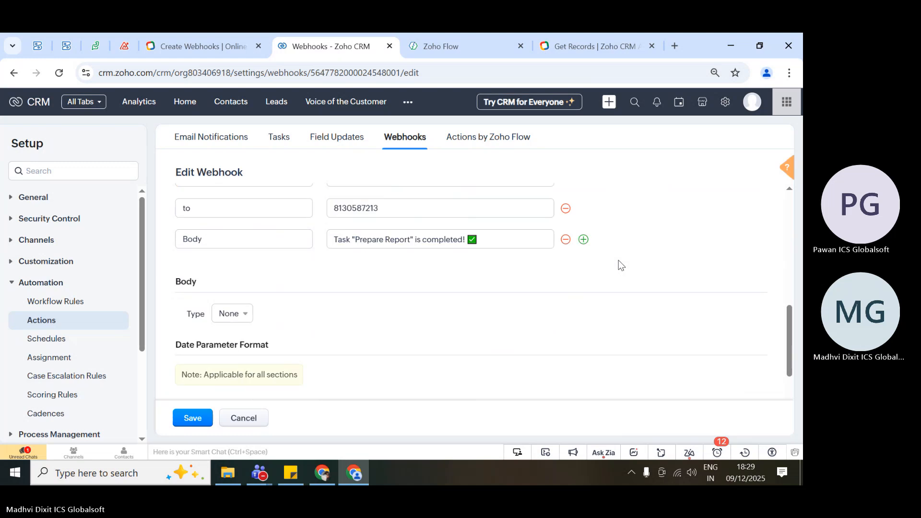
pyautogui.scroll(-2, 618, 260)
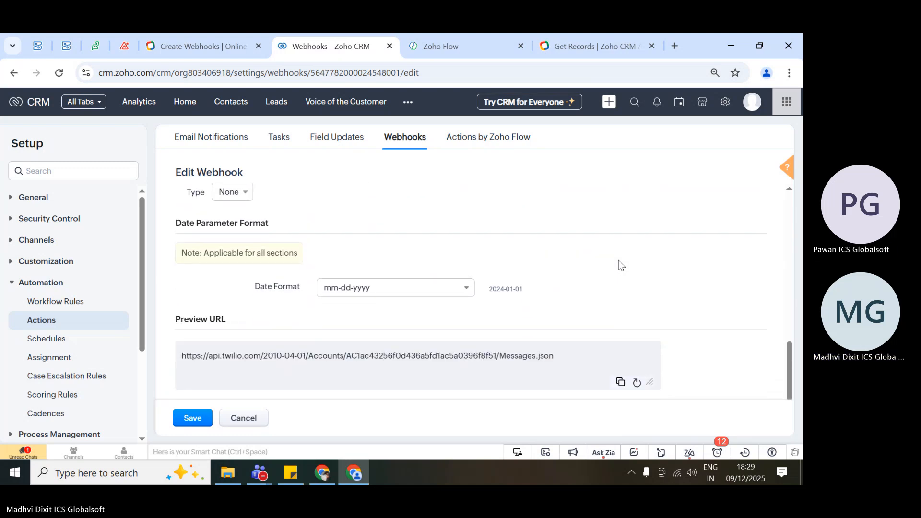
pyautogui.scroll(3, 618, 259)
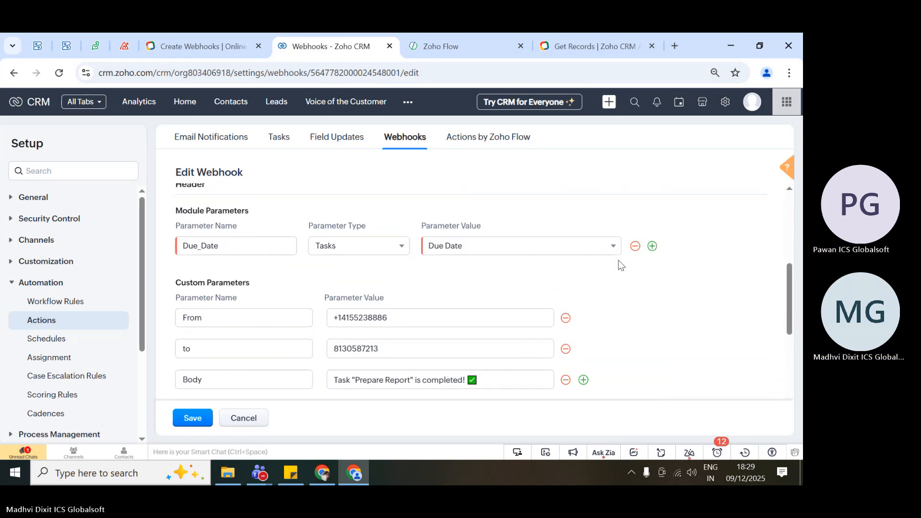
pyautogui.scroll(4, 618, 260)
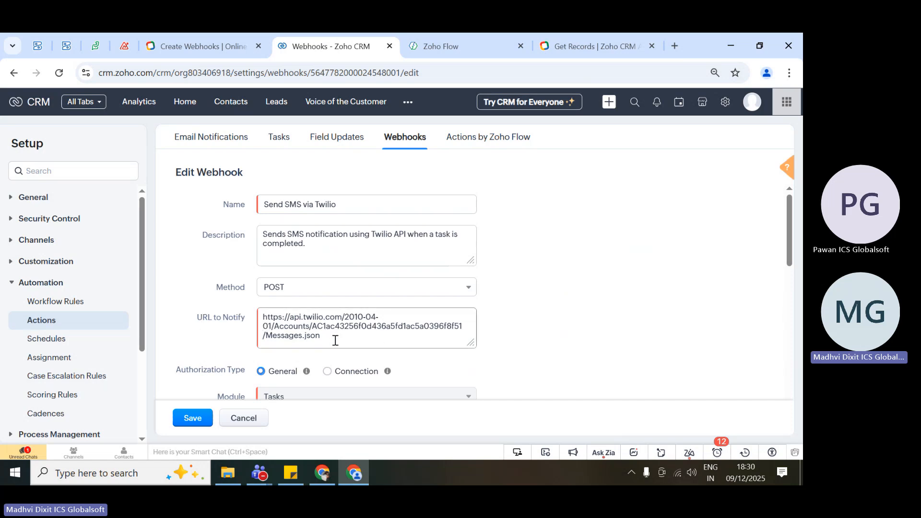
# Highlight the Twilio URL to Notify, then set the Authorization Type to Connection and view the available connections without choosing one.
pyautogui.moveTo(336, 339); pyautogui.dragTo(259, 320)
pyautogui.click(255, 330)
pyautogui.scroll(-2, 334, 296)
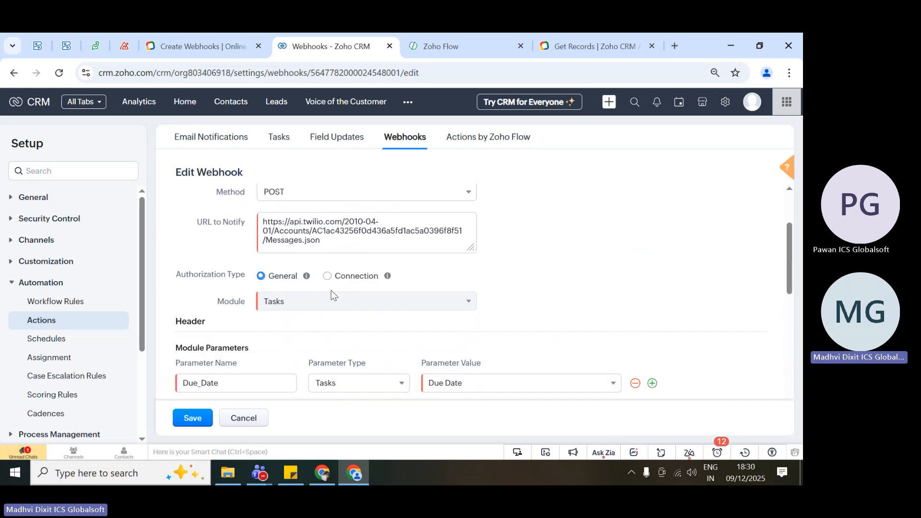
pyautogui.click(329, 278)
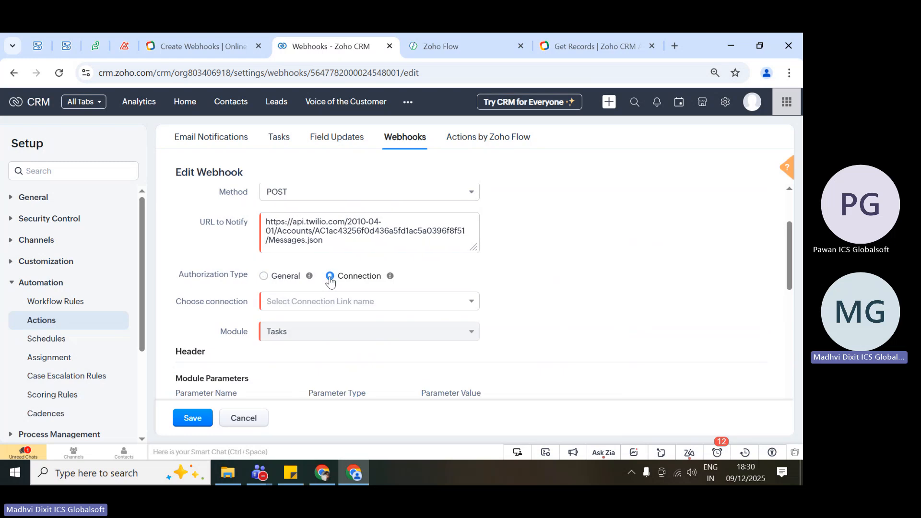
pyautogui.click(317, 305)
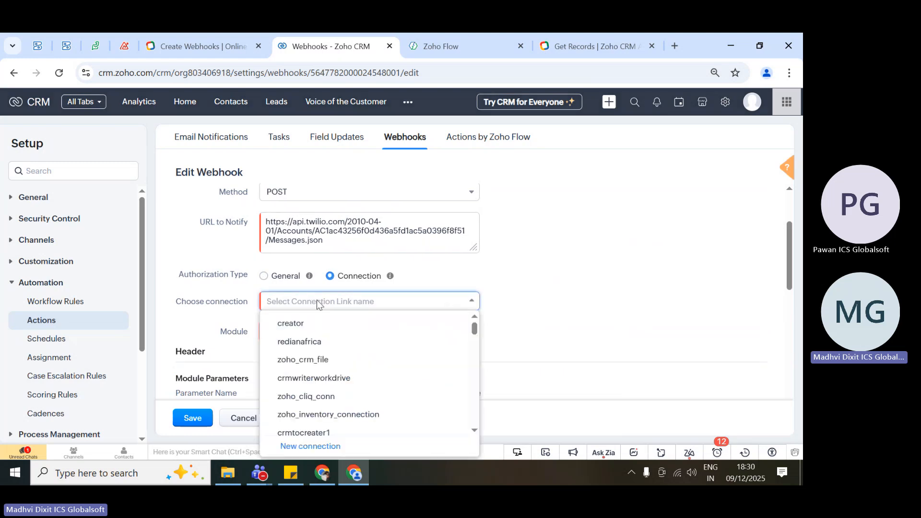
pyautogui.scroll(-2, 590, 331)
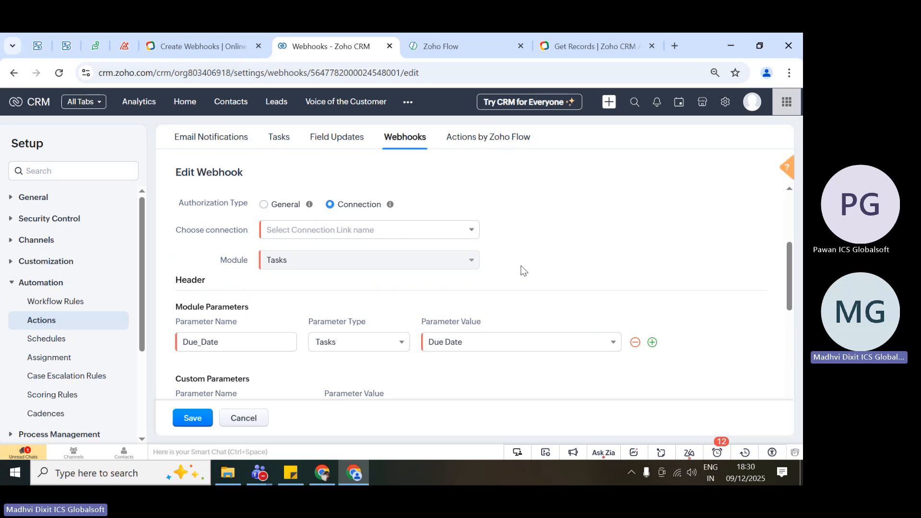
# Highlight the URL to Notify twice, clearing the selection each time, and review the webhook's module and custom parameters.
pyautogui.scroll(3, 522, 270)
pyautogui.click(357, 318)
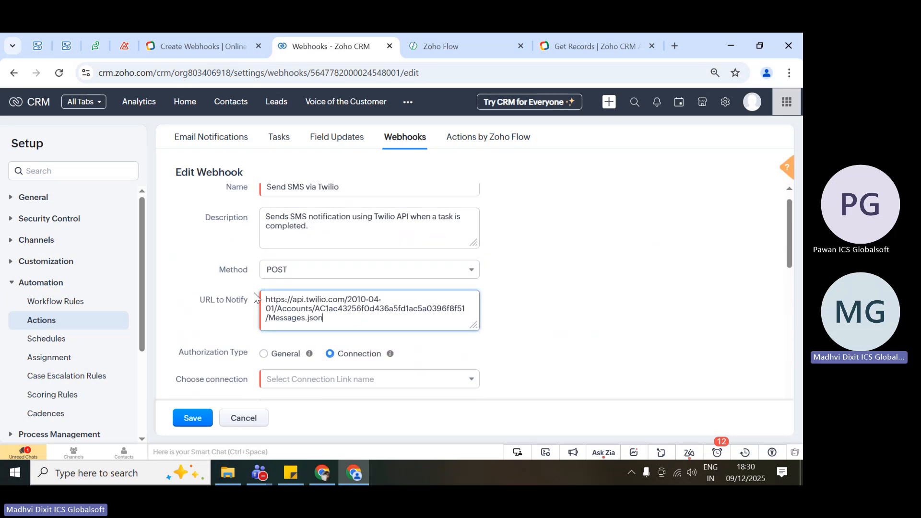
pyautogui.hotkey('ctrl', 'a')
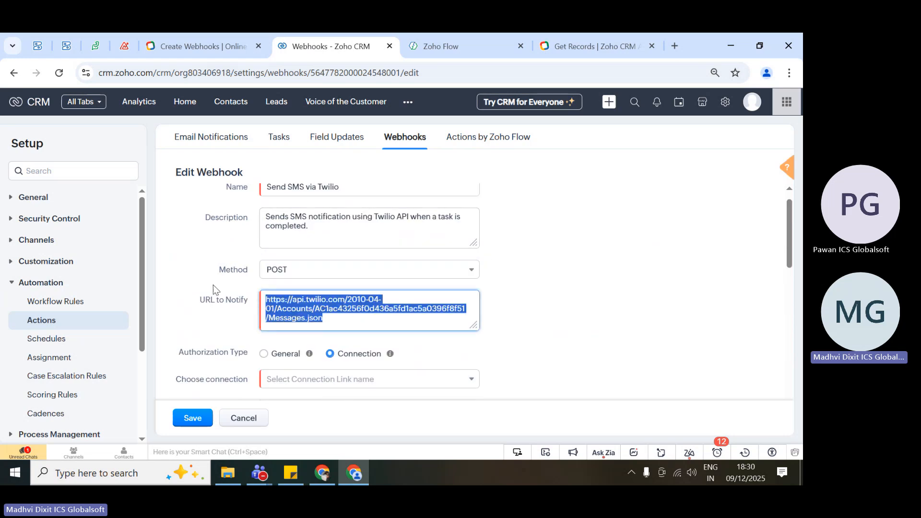
pyautogui.click(221, 329)
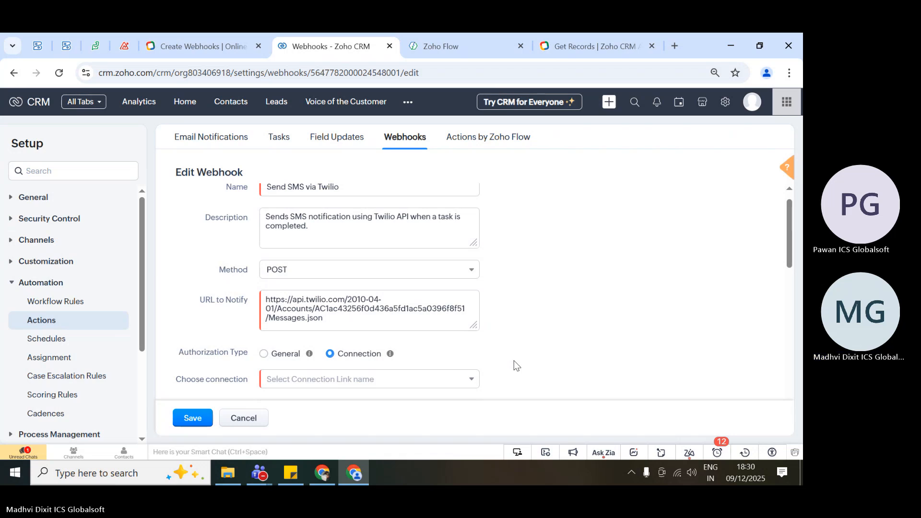
pyautogui.scroll(-3, 514, 361)
pyautogui.scroll(3, 514, 361)
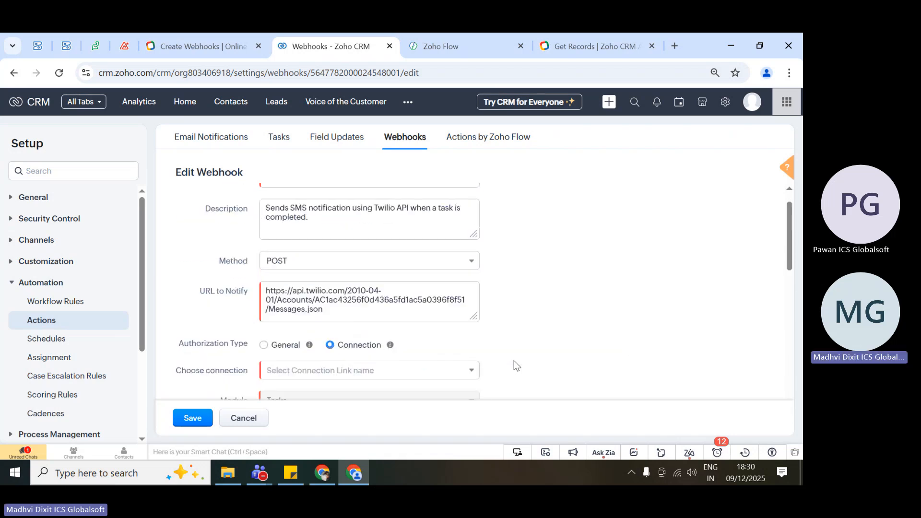
pyautogui.scroll(1, 514, 361)
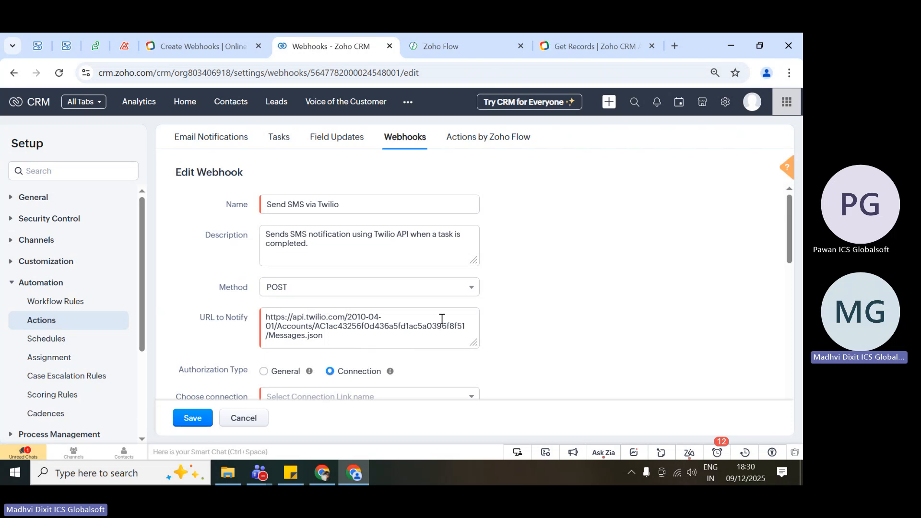
pyautogui.moveTo(361, 335); pyautogui.dragTo(265, 317)
pyautogui.click(214, 350)
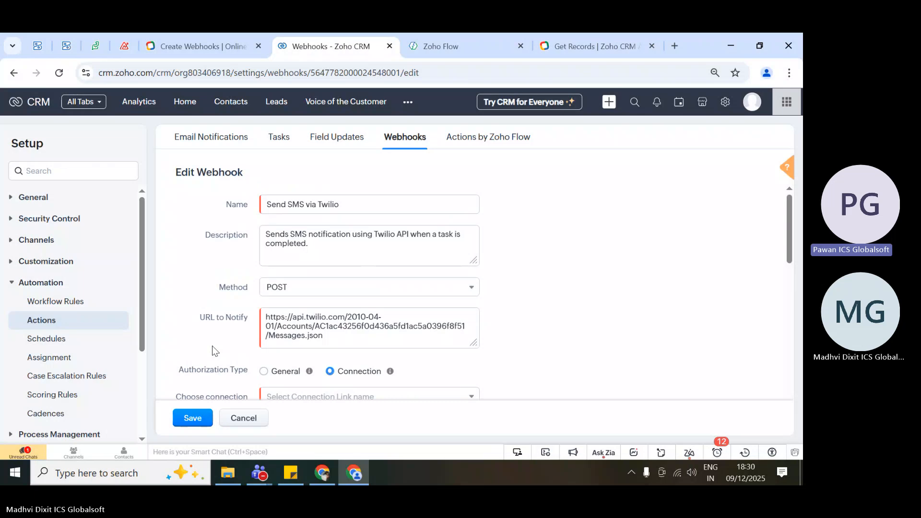
pyautogui.scroll(-5, 212, 350)
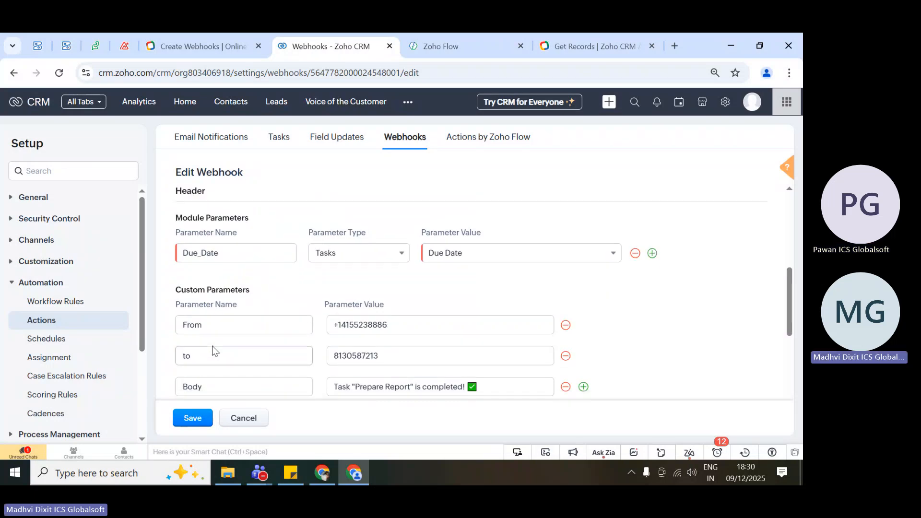
pyautogui.scroll(6, 213, 350)
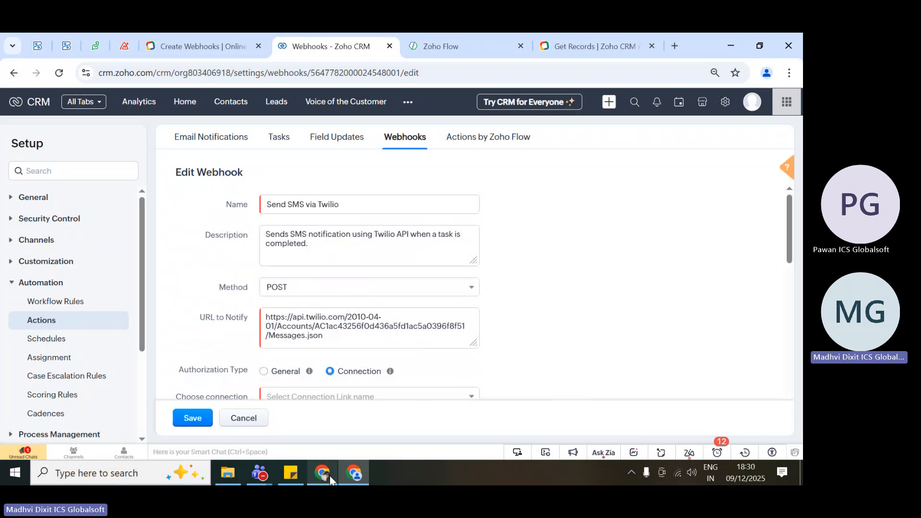
# Switch to the Zoho training schedule workbook in Excel, review the weekly topics and select the "Zoho Workflow / Flow:" topic in week 8.
pyautogui.click(330, 480)
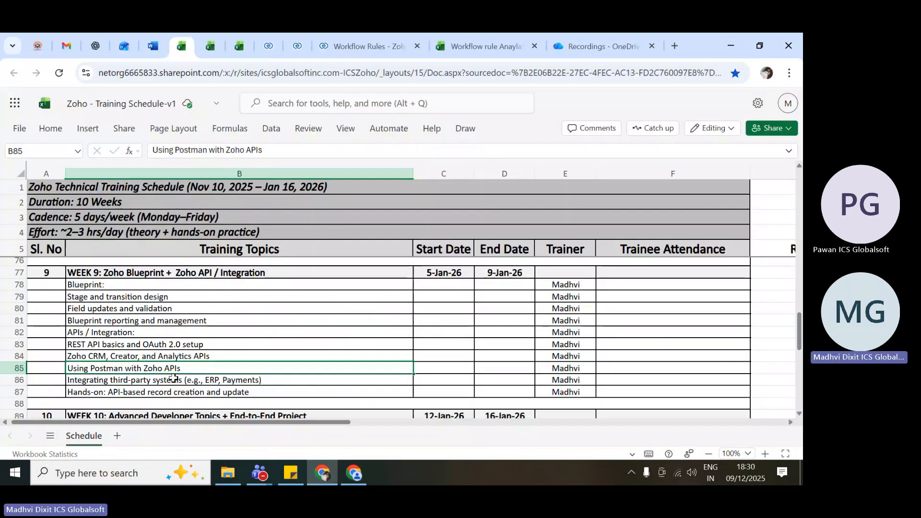
pyautogui.scroll(-3, 173, 378)
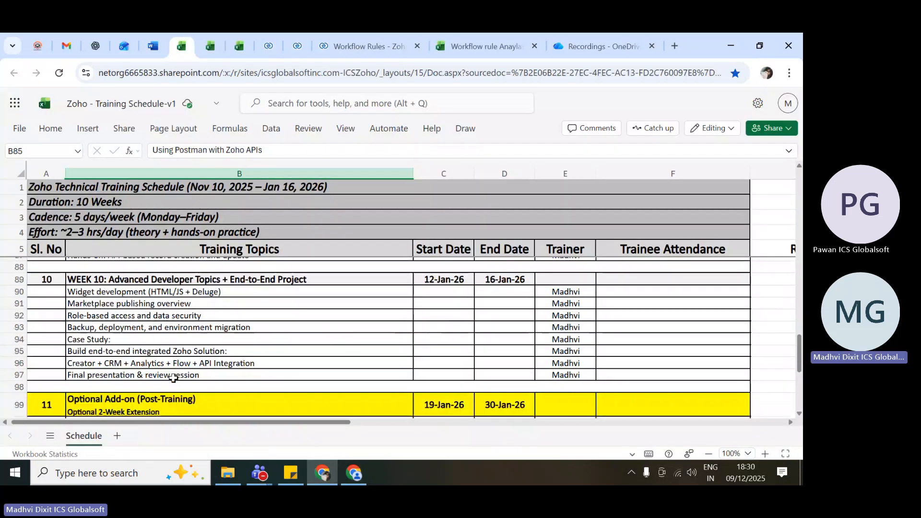
pyautogui.scroll(5, 173, 378)
pyautogui.scroll(2, 257, 349)
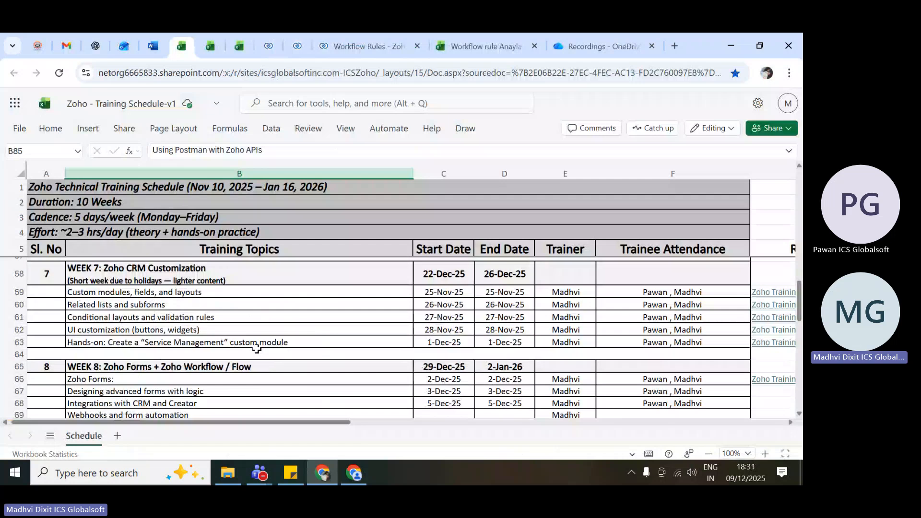
pyautogui.scroll(-2, 257, 348)
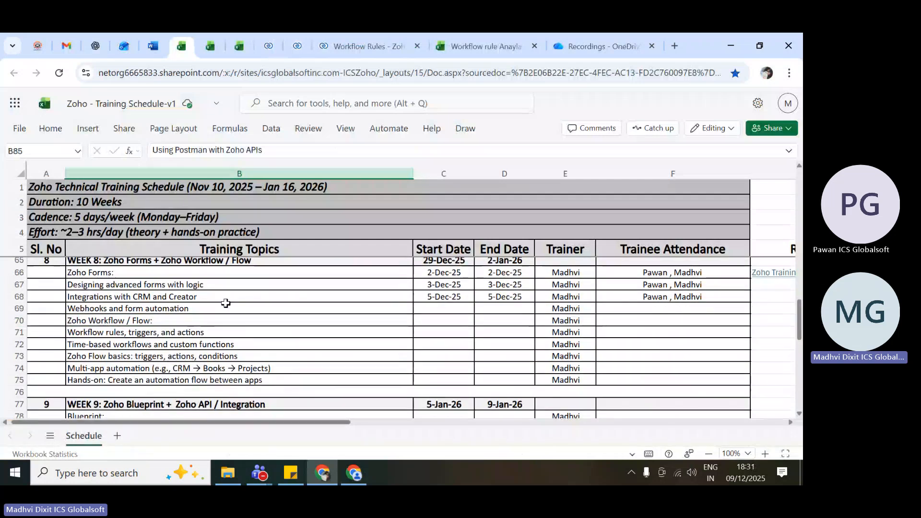
pyautogui.click(168, 320)
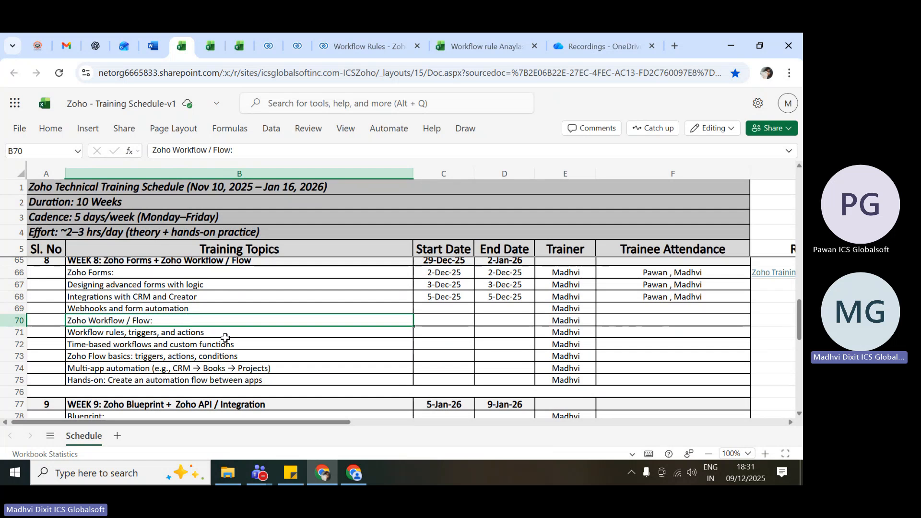
# Return to Zoho CRM, cancel editing the Send SMS via Twilio webhook and open the Workflow Rules settings.
pyautogui.hotkey('alt', 'Tab')
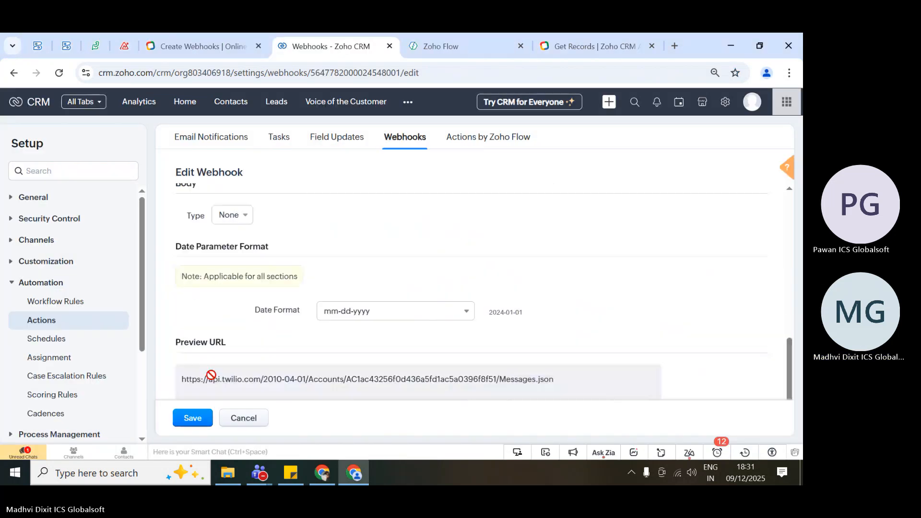
pyautogui.scroll(10, 240, 412)
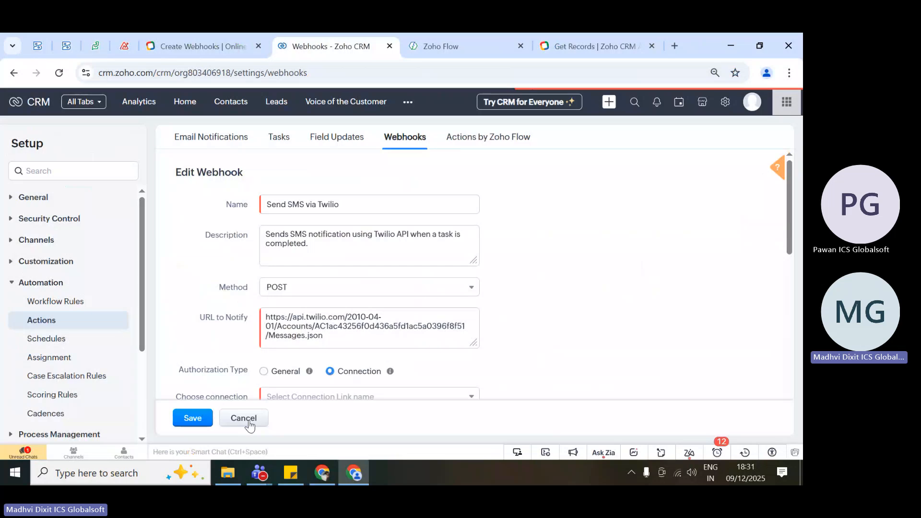
pyautogui.click(246, 419)
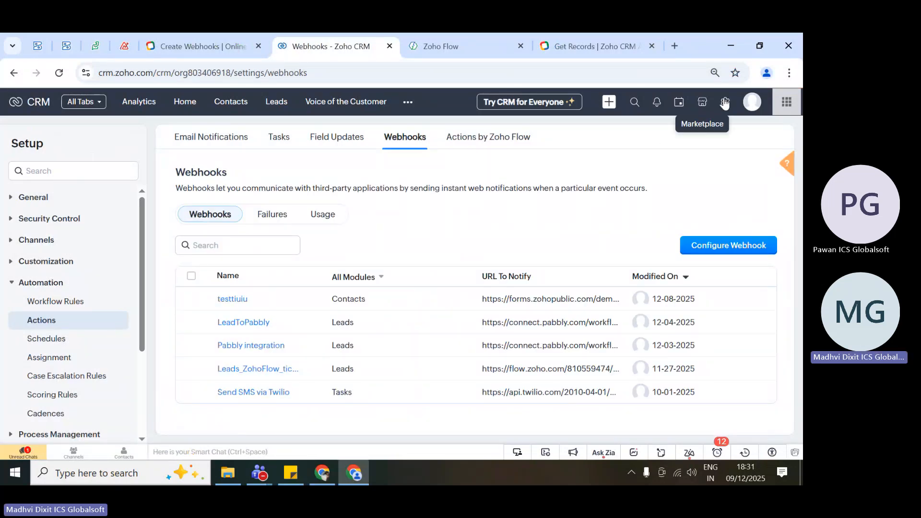
pyautogui.click(65, 302)
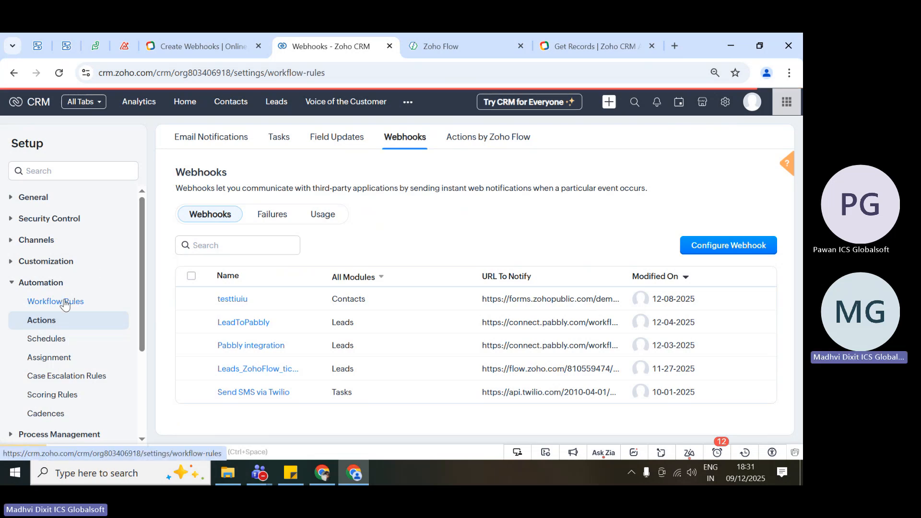
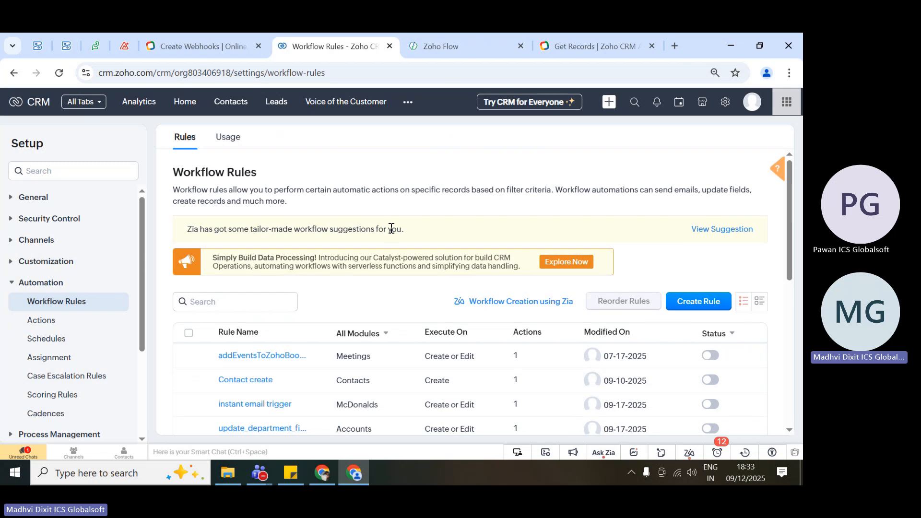
# Start creating a new workflow rule, choosing the Leads module first and changing it to Quotes.
pyautogui.scroll(-1, 389, 226)
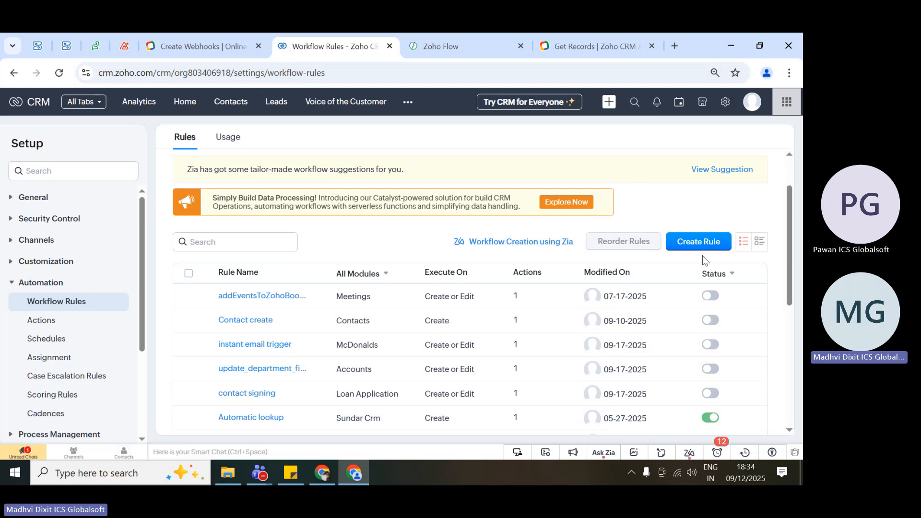
pyautogui.click(688, 243)
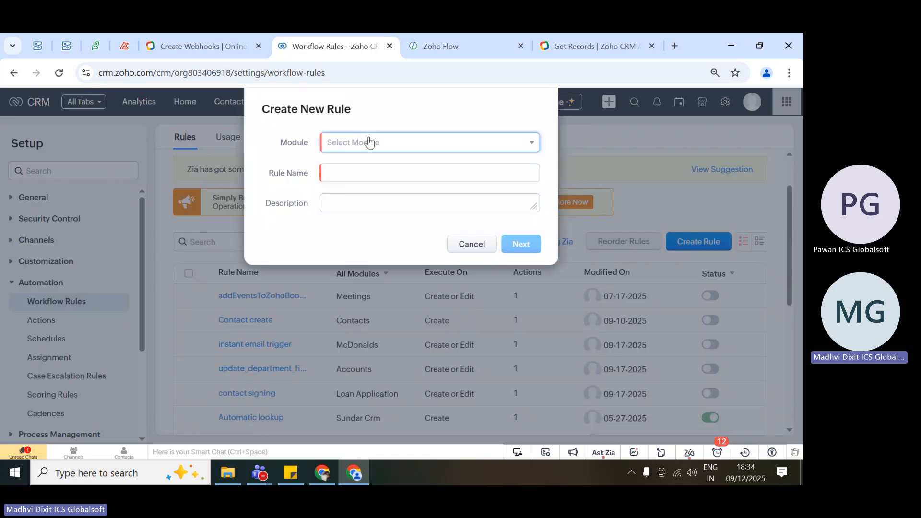
pyautogui.click(372, 145)
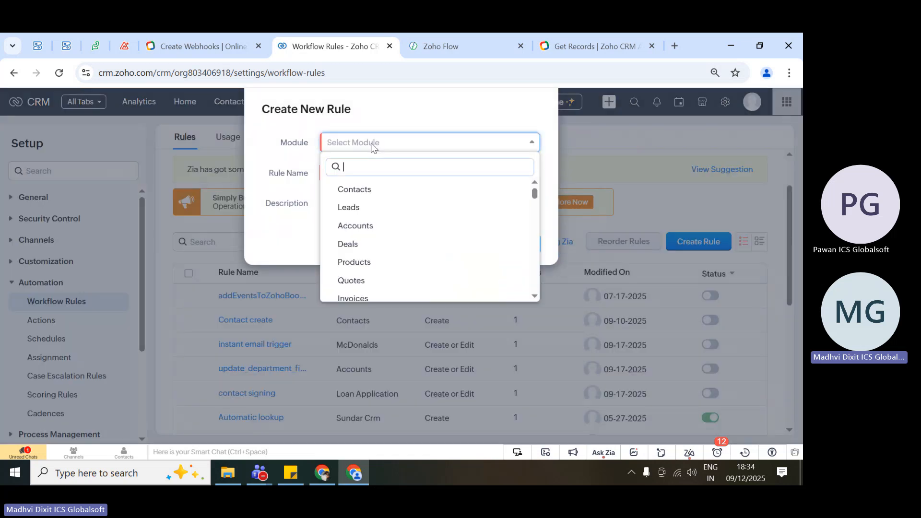
pyautogui.click(356, 210)
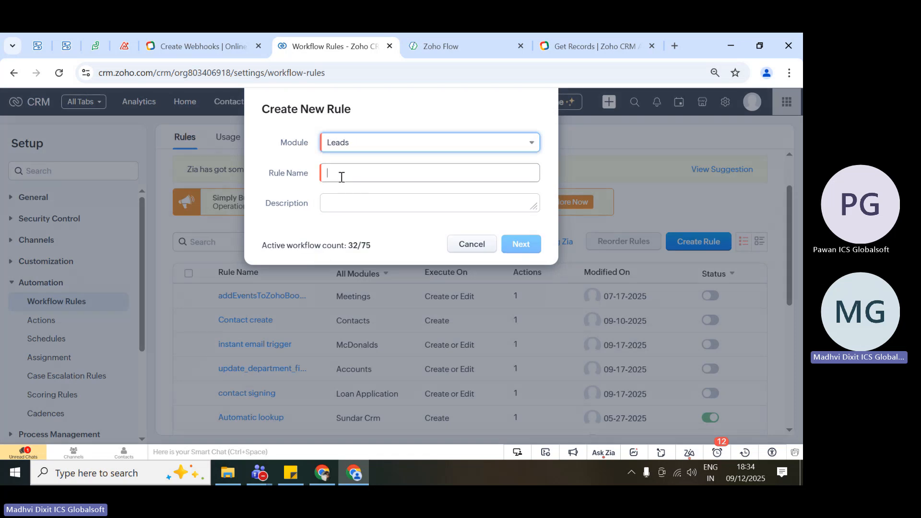
pyautogui.click(344, 177)
pyautogui.click(362, 142)
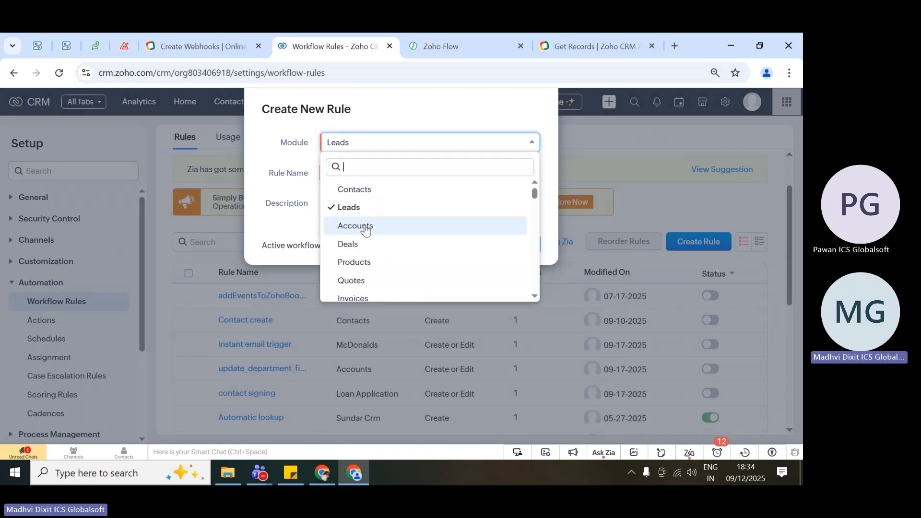
pyautogui.scroll(-2, 365, 240)
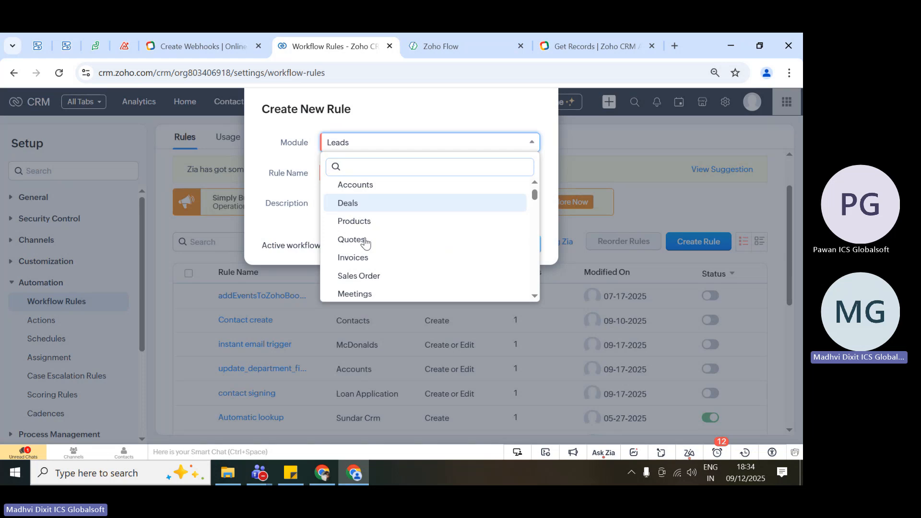
pyautogui.click(366, 241)
# Name the new rule QuotsICS and highlight the entered rule name.
pyautogui.click(359, 173)
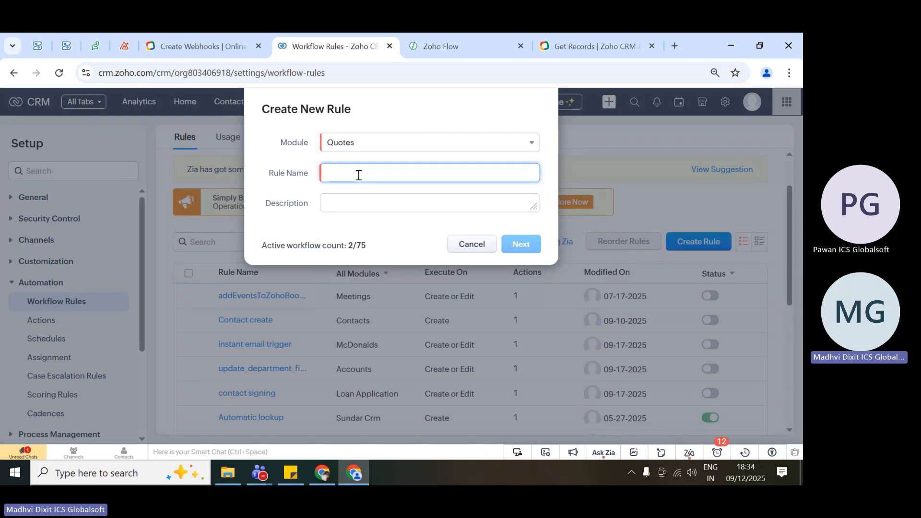
pyautogui.write('Quot')
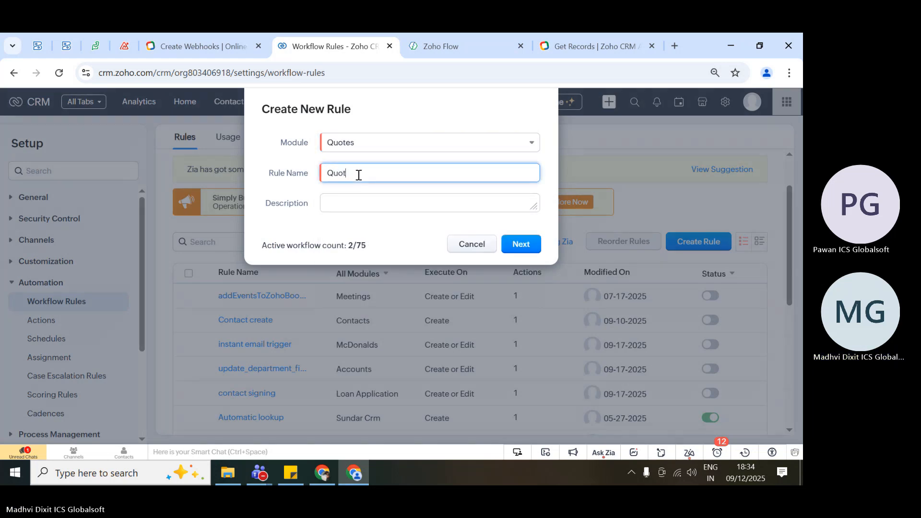
pyautogui.write('sICS')
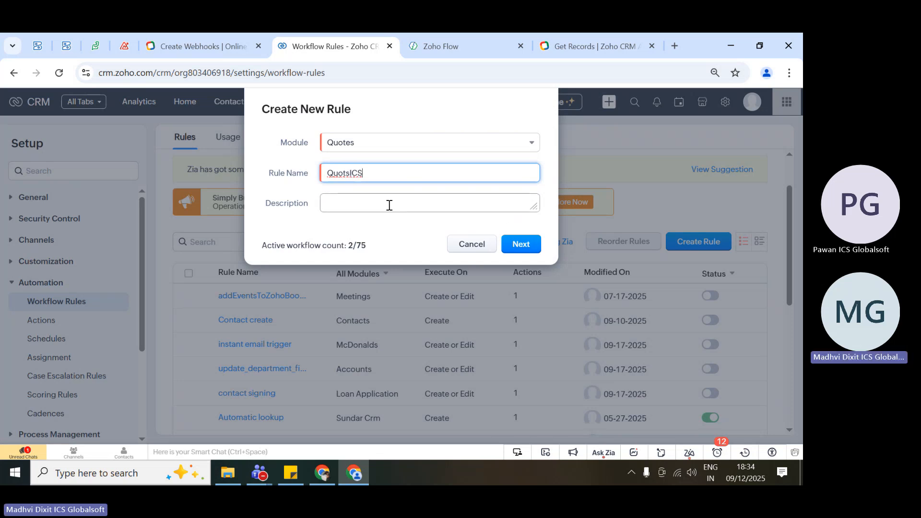
pyautogui.hotkey('ctrl', 'a')
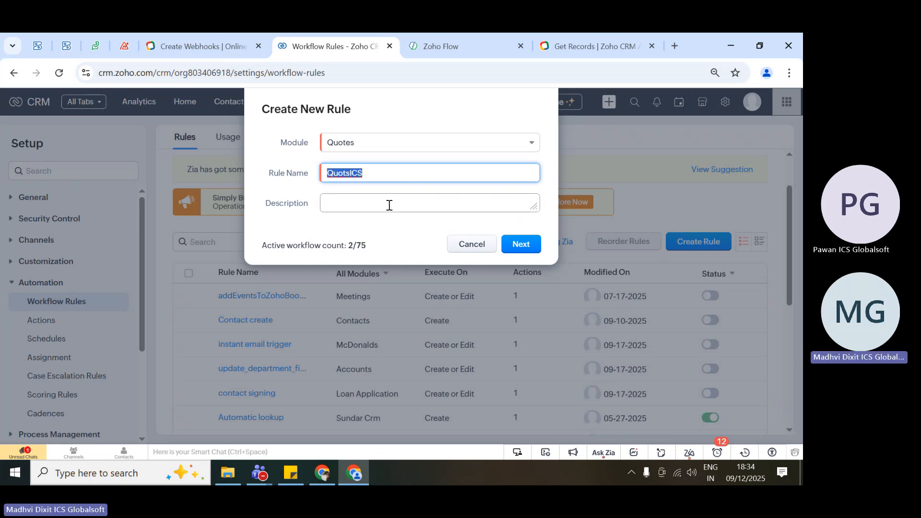
# Enter the description "why we use this rule in details", highlight it briefly and continue to the rule's WHEN setup.
pyautogui.click(363, 205)
pyautogui.write('why')
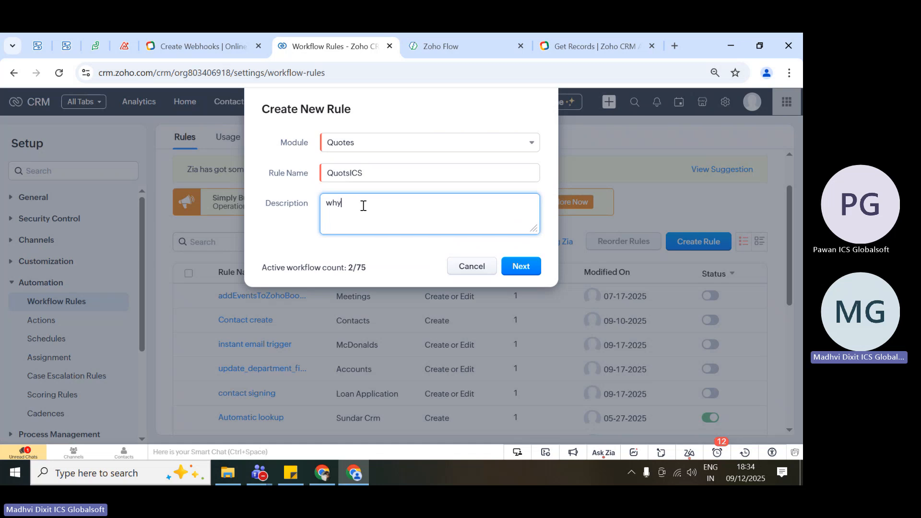
pyautogui.write(' we use this rule in details')
pyautogui.moveTo(444, 199); pyautogui.dragTo(319, 205)
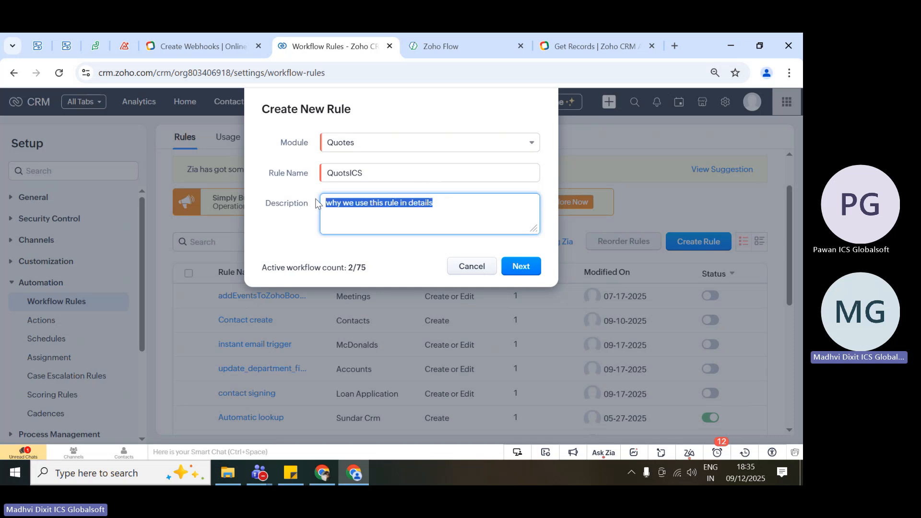
pyautogui.click(425, 263)
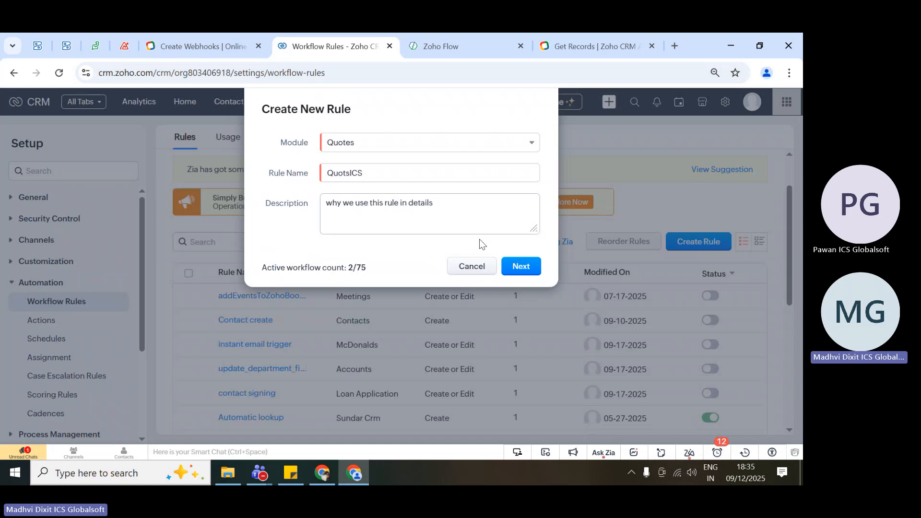
pyautogui.click(529, 273)
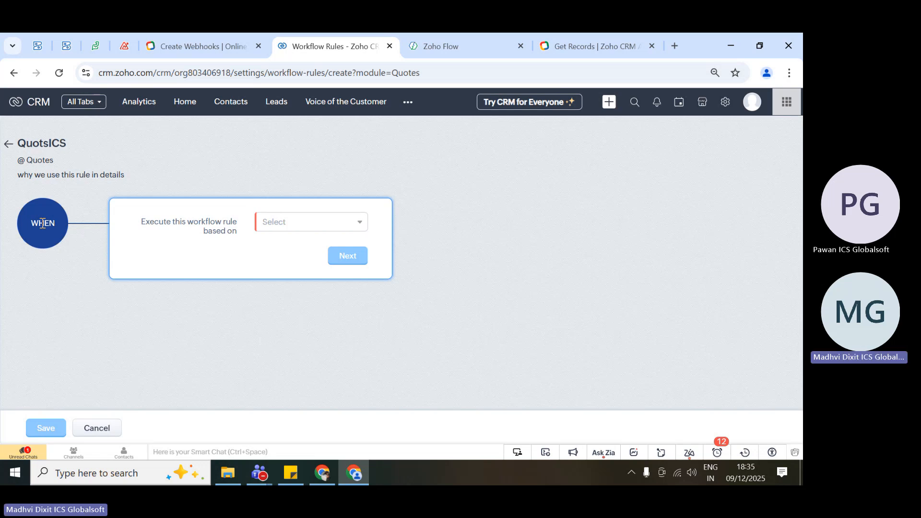
# Base the rule's execution on Record action and review the available record actions twice, keeping Create.
pyautogui.click(311, 223)
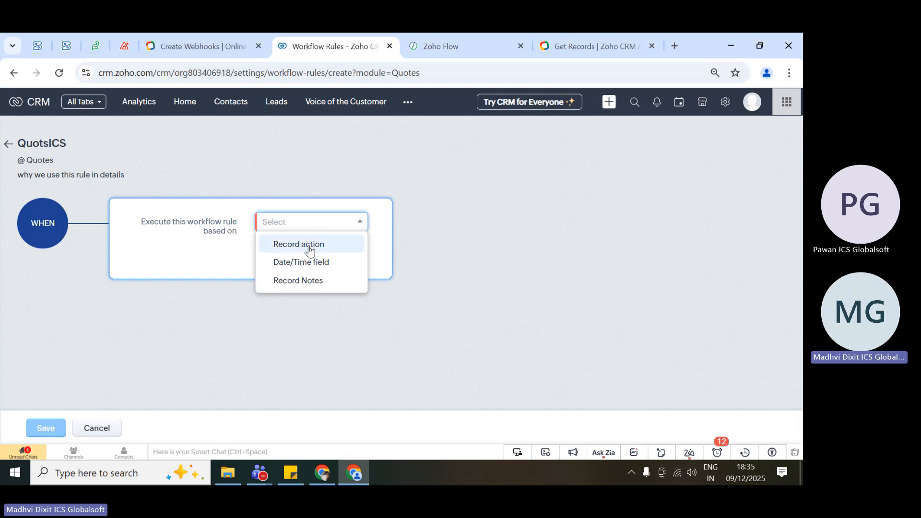
pyautogui.click(310, 246)
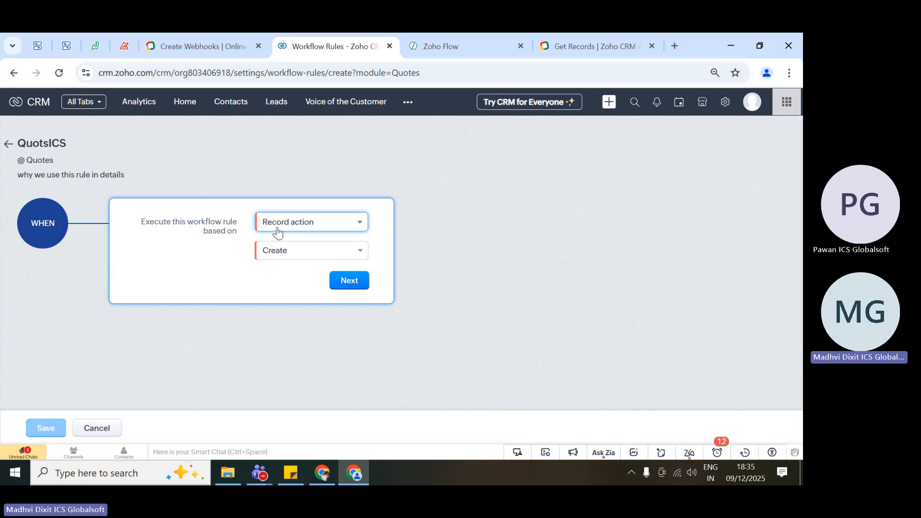
pyautogui.click(266, 253)
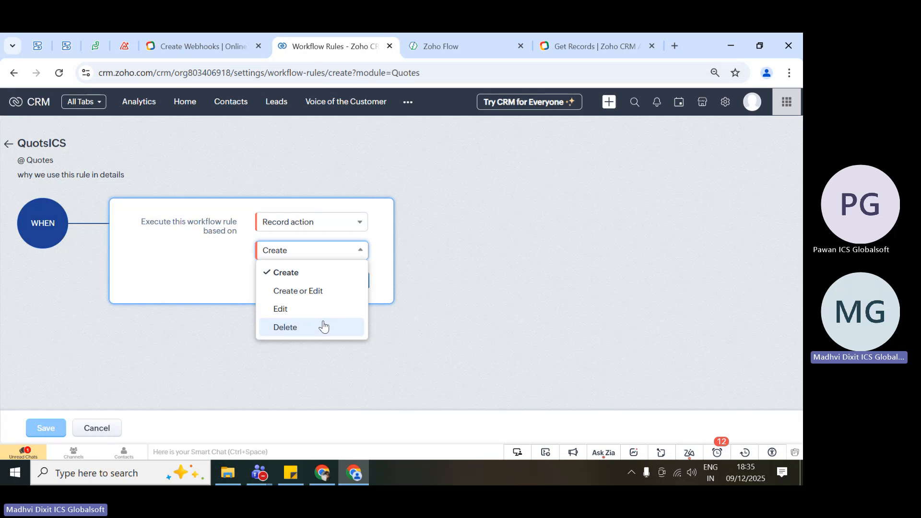
pyautogui.click(223, 274)
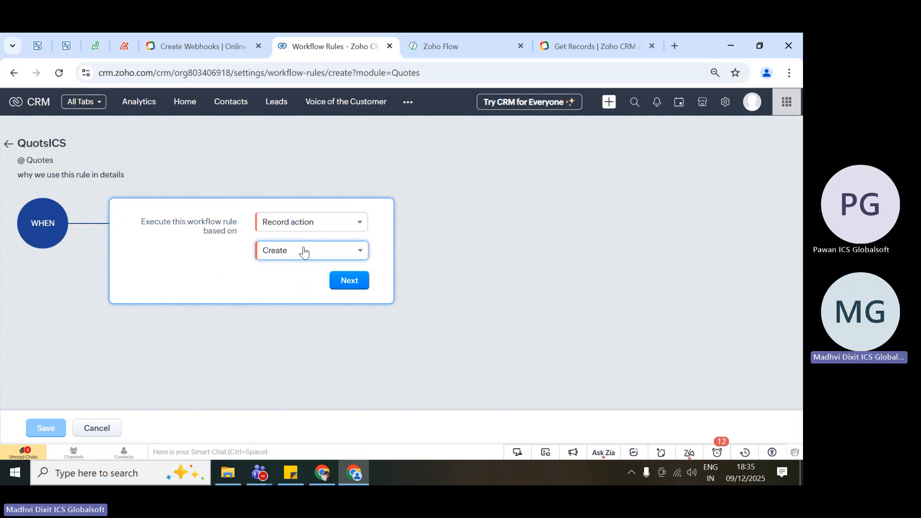
pyautogui.click(304, 252)
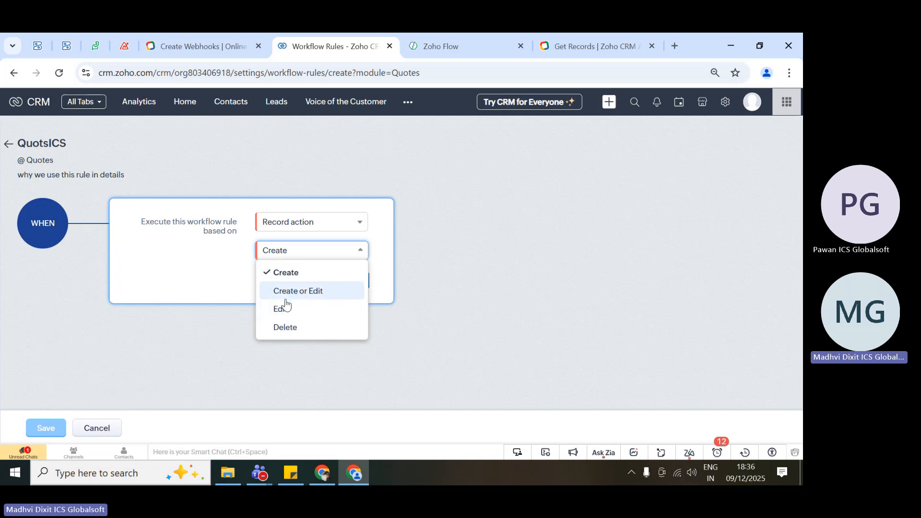
pyautogui.click(222, 260)
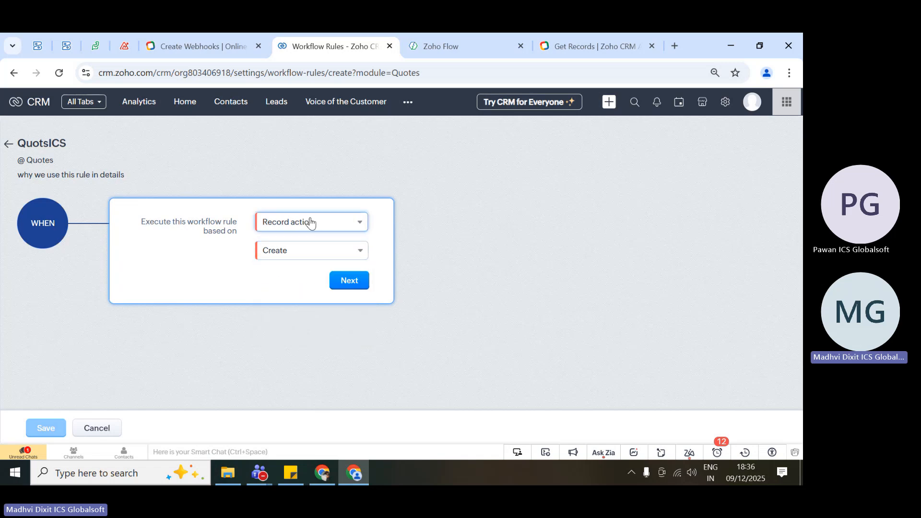
# Base the rule's execution on a Date/Time field, review the available date fields and choose Move Date.
pyautogui.click(309, 221)
pyautogui.click(311, 262)
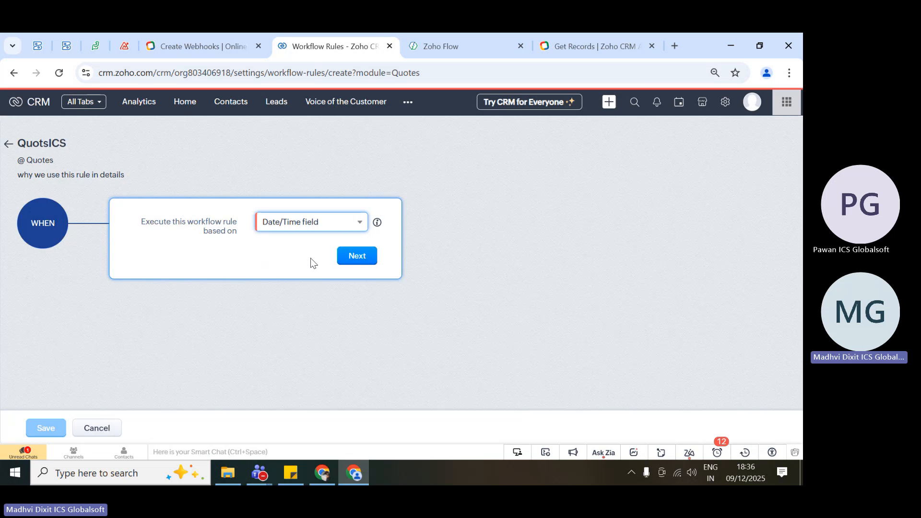
pyautogui.click(261, 253)
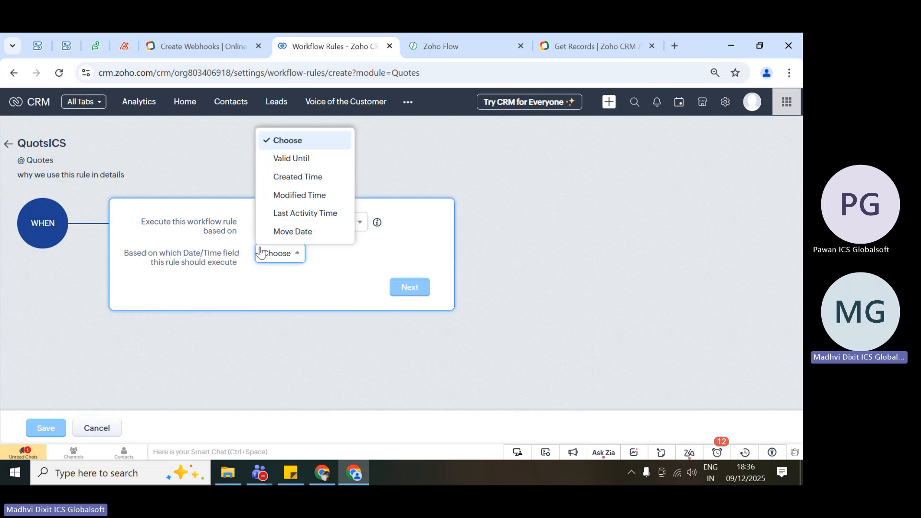
pyautogui.click(268, 280)
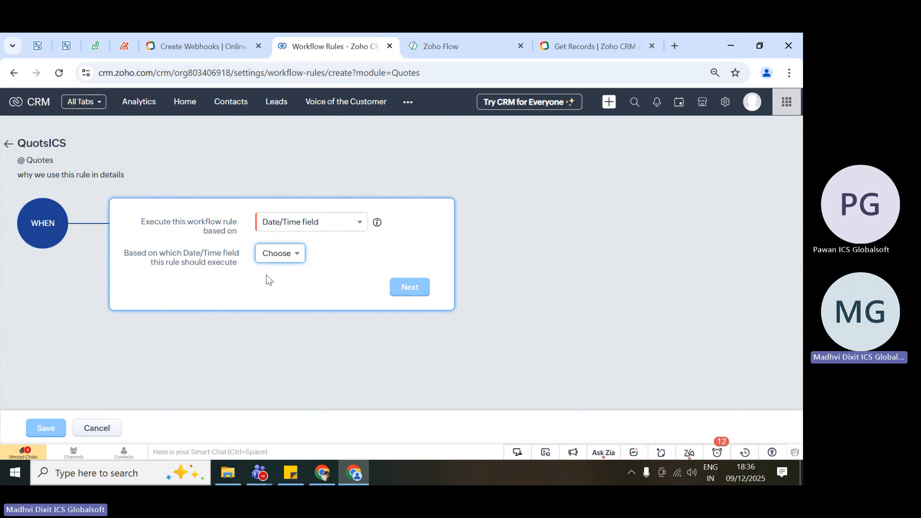
pyautogui.click(291, 262)
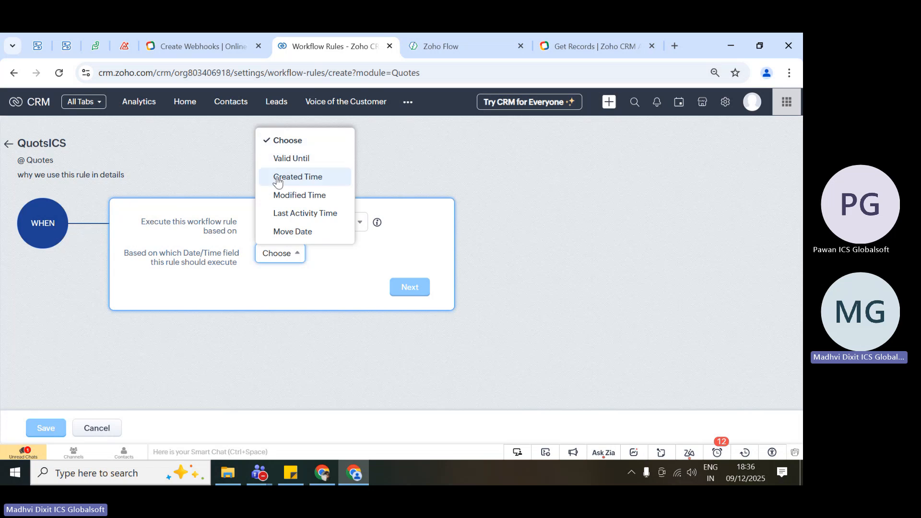
pyautogui.click(300, 232)
# Highlight the execution date, time and recurrence settings, clear the selection and point out the Define execution date label.
pyautogui.scroll(-1, 390, 303)
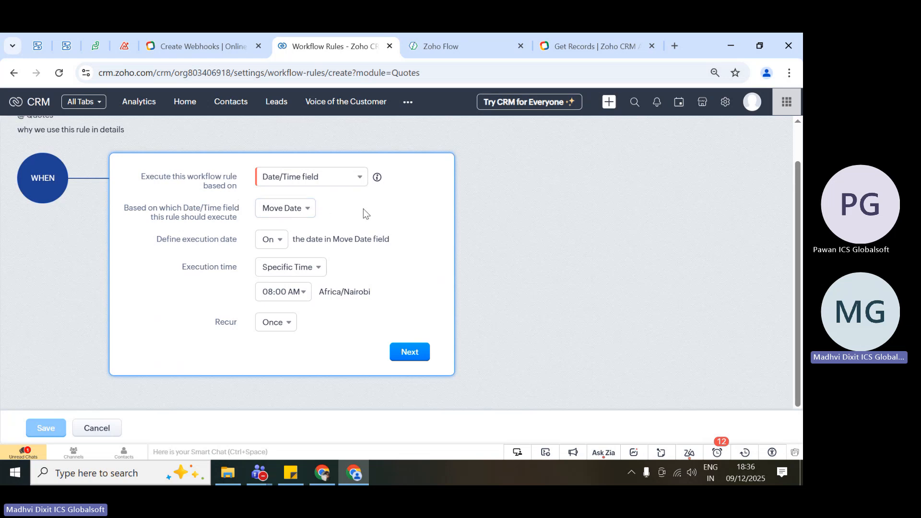
pyautogui.moveTo(140, 239); pyautogui.dragTo(340, 294)
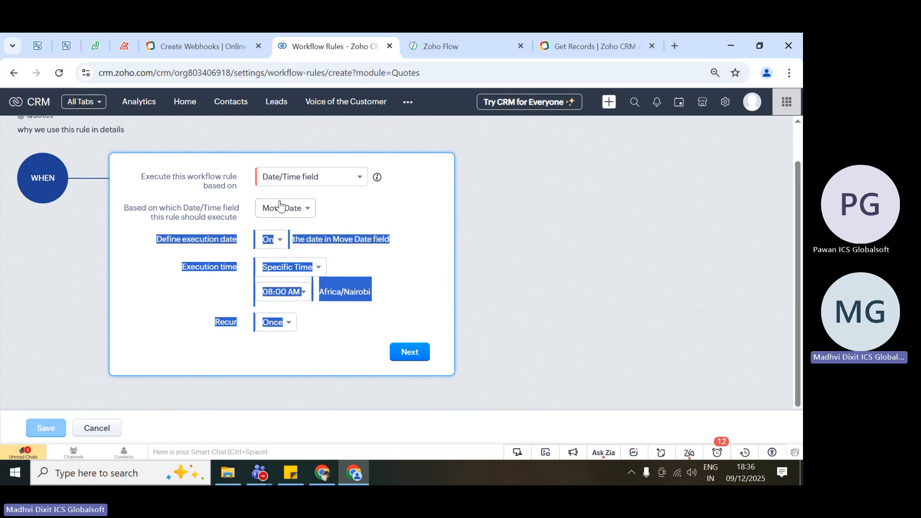
pyautogui.click(367, 211)
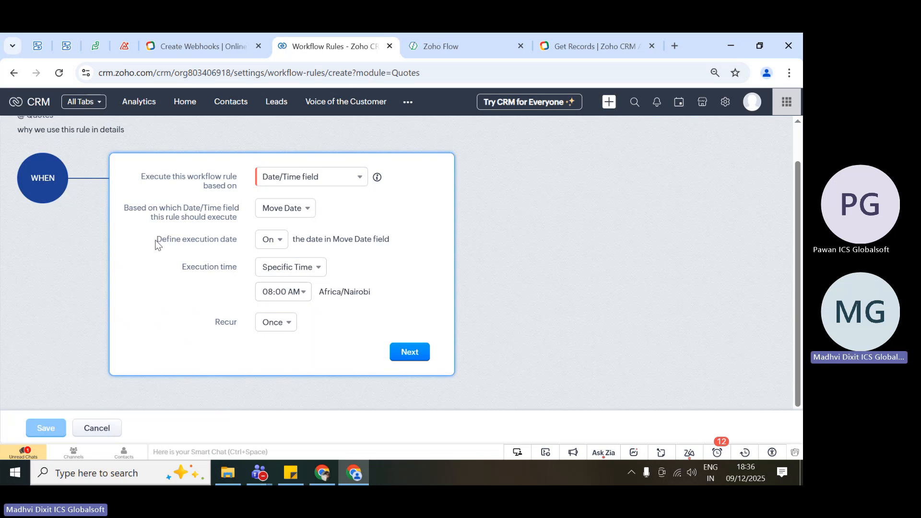
pyautogui.moveTo(158, 240); pyautogui.dragTo(240, 241)
pyautogui.click(240, 240)
# Review the execution date options and set the rule to execute 1 year after the date in the Move Date field.
pyautogui.click(276, 242)
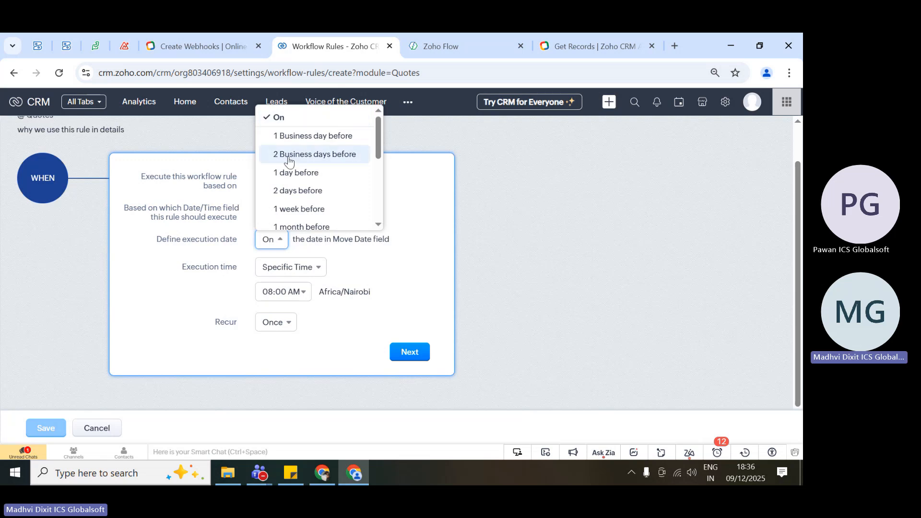
pyautogui.scroll(-3, 302, 187)
pyautogui.scroll(3, 302, 187)
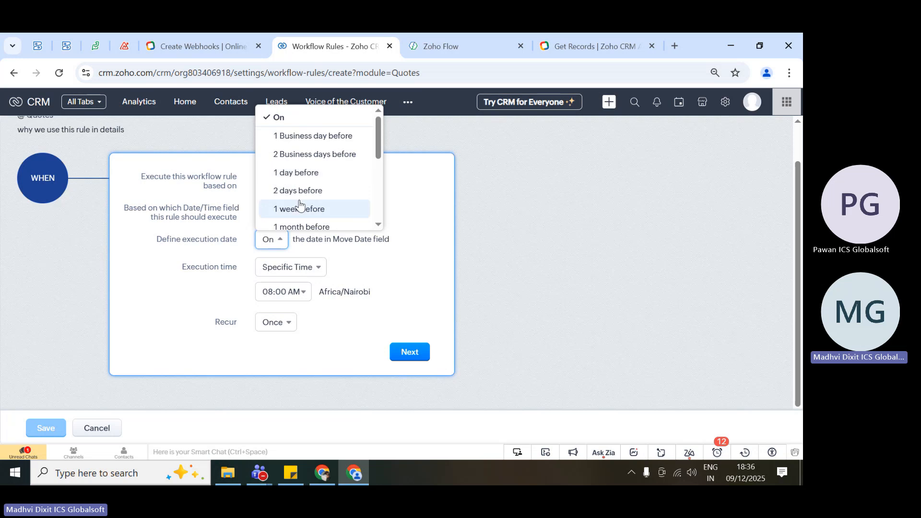
pyautogui.scroll(-1, 320, 206)
pyautogui.scroll(-1, 320, 205)
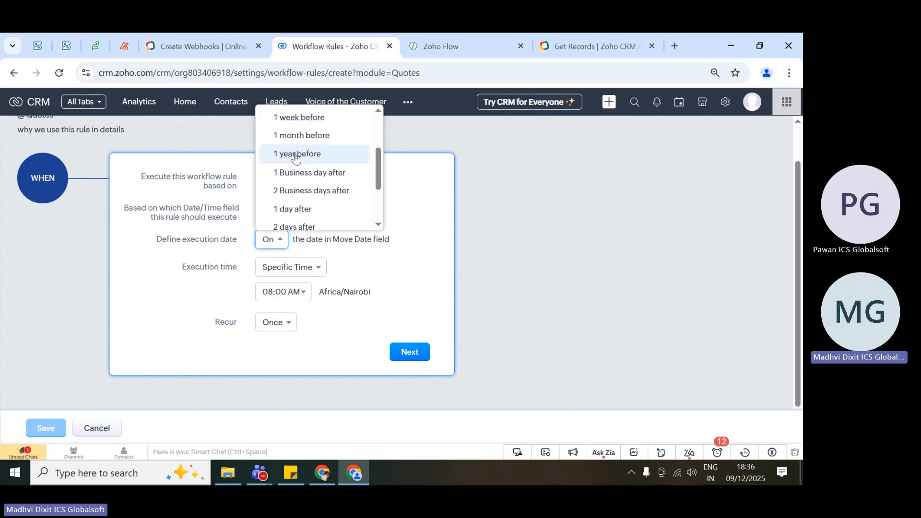
pyautogui.scroll(-2, 288, 211)
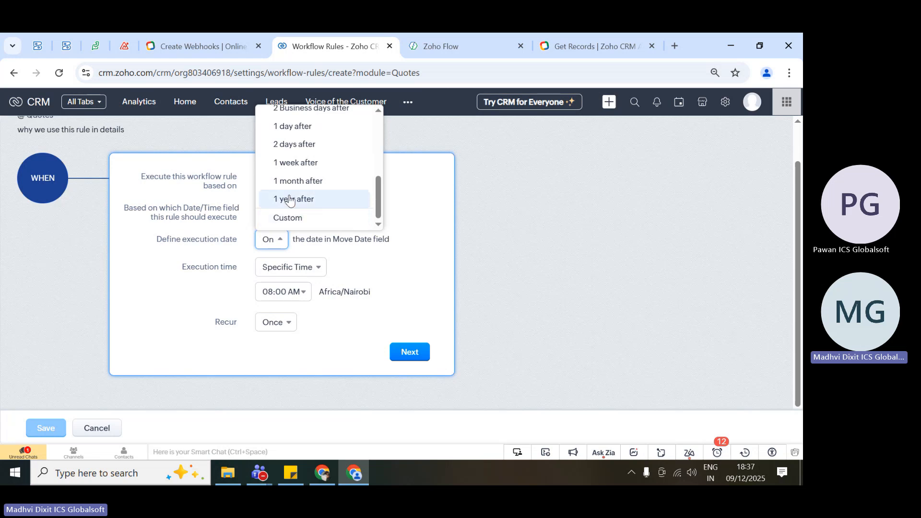
pyautogui.click(289, 199)
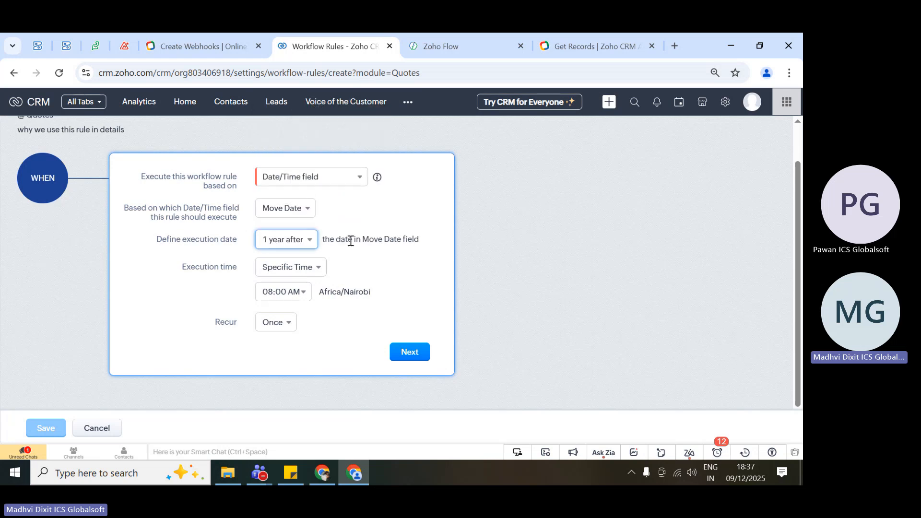
pyautogui.click(214, 251)
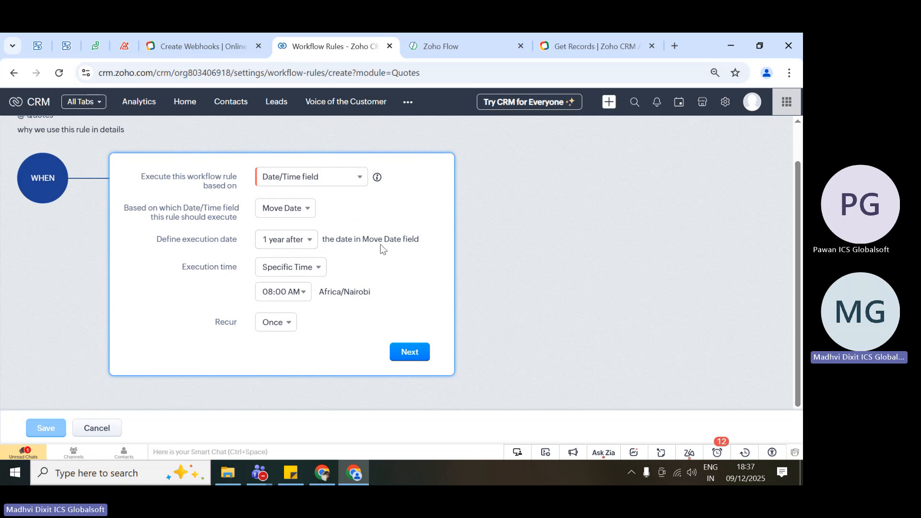
# Set the execution date back to On the date in the Move Date field.
pyautogui.click(278, 246)
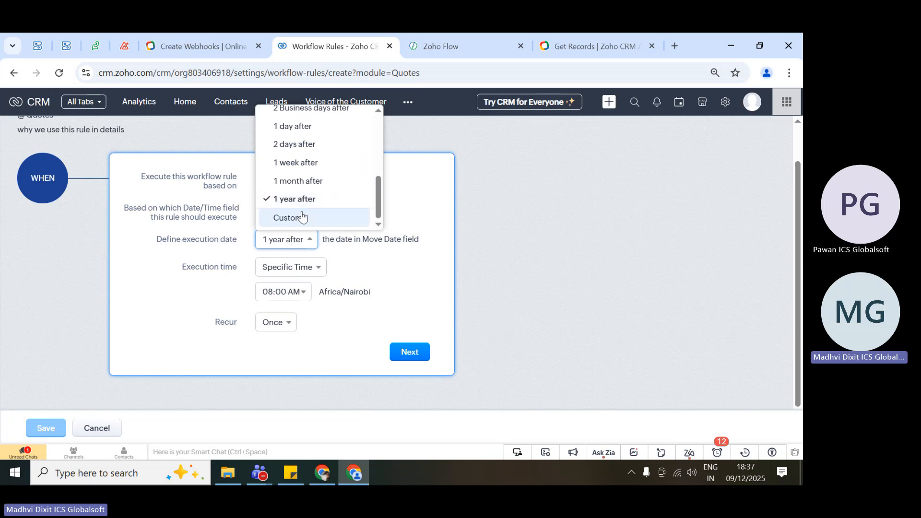
pyautogui.scroll(4, 295, 136)
pyautogui.click(279, 118)
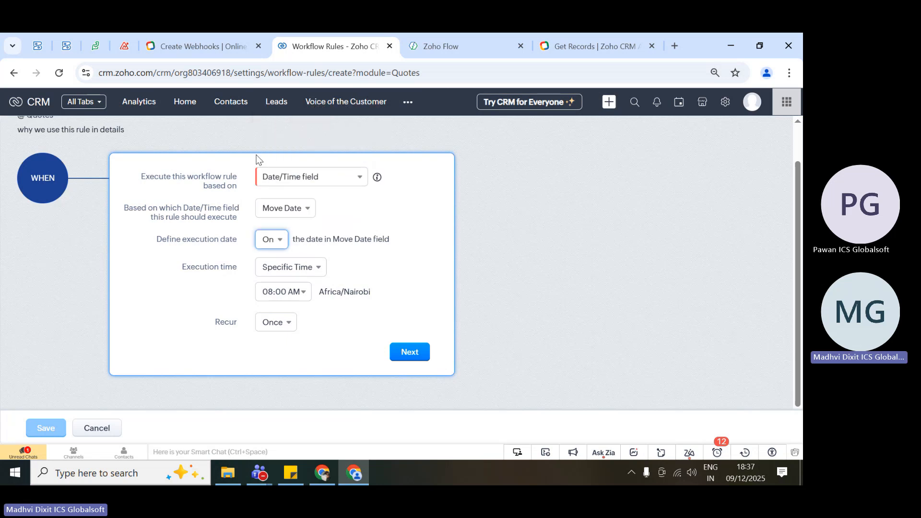
# Highlight the Define execution date setting for Move Date, and the execution time and recurrence settings, clearing each selection.
pyautogui.moveTo(151, 241); pyautogui.dragTo(232, 245)
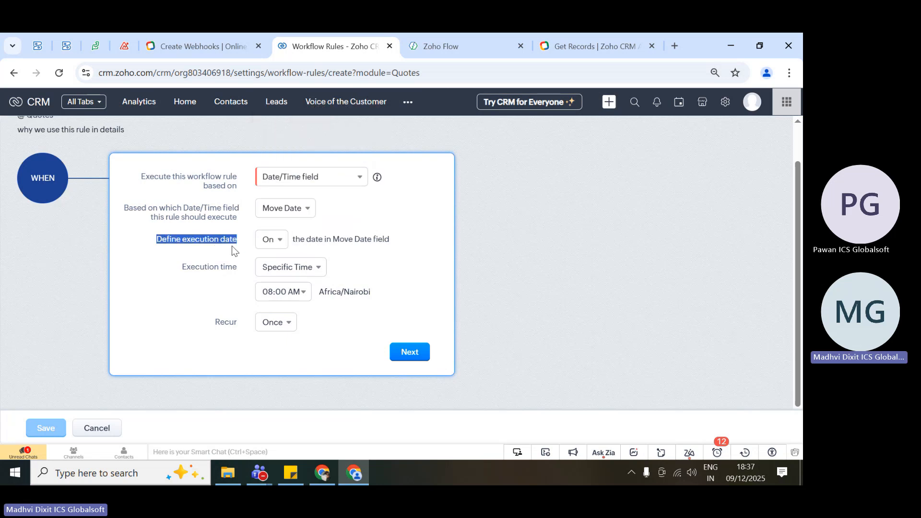
pyautogui.click(232, 246)
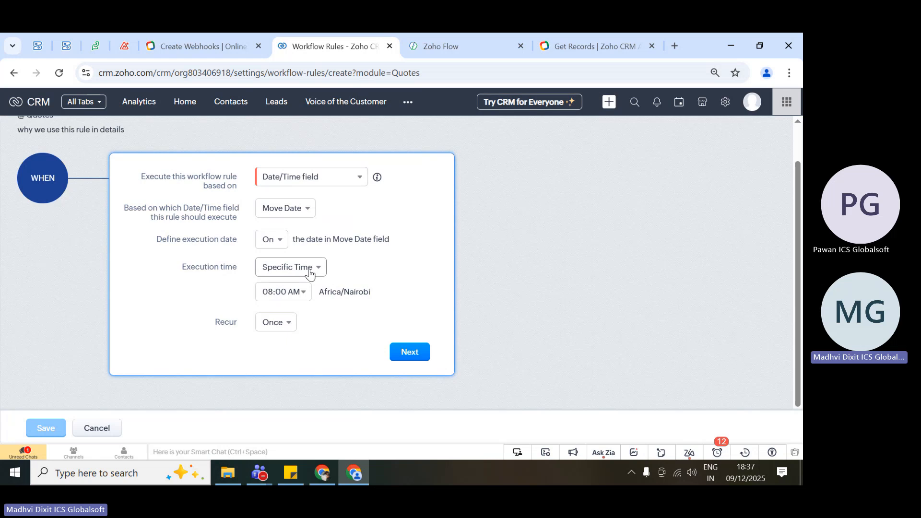
pyautogui.moveTo(149, 238); pyautogui.dragTo(405, 237)
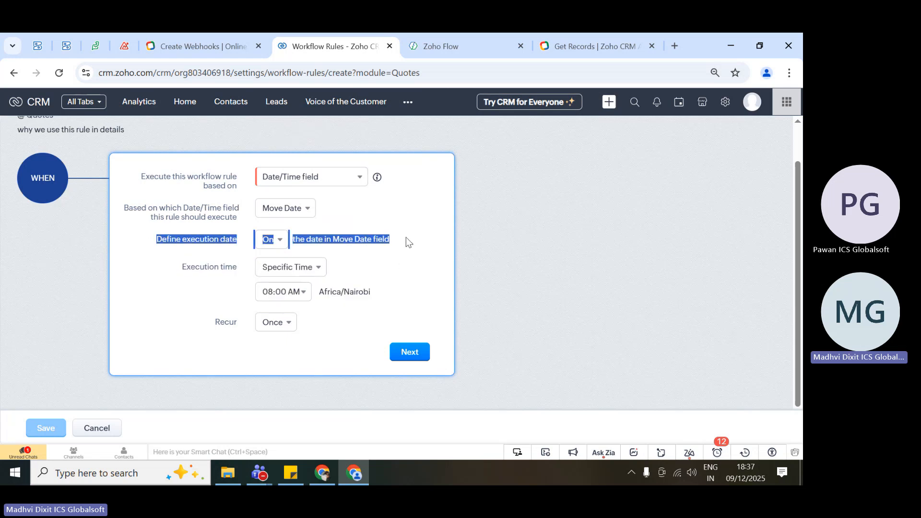
pyautogui.click(404, 235)
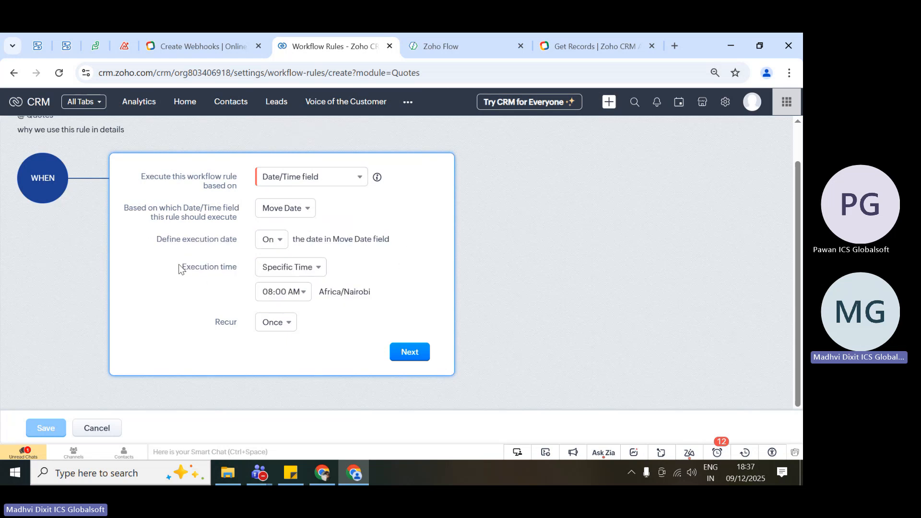
pyautogui.moveTo(179, 269); pyautogui.dragTo(280, 336)
pyautogui.click(315, 345)
# Set the rule's specific execution time to 09:30 AM and review the available recurrence options.
pyautogui.click(303, 271)
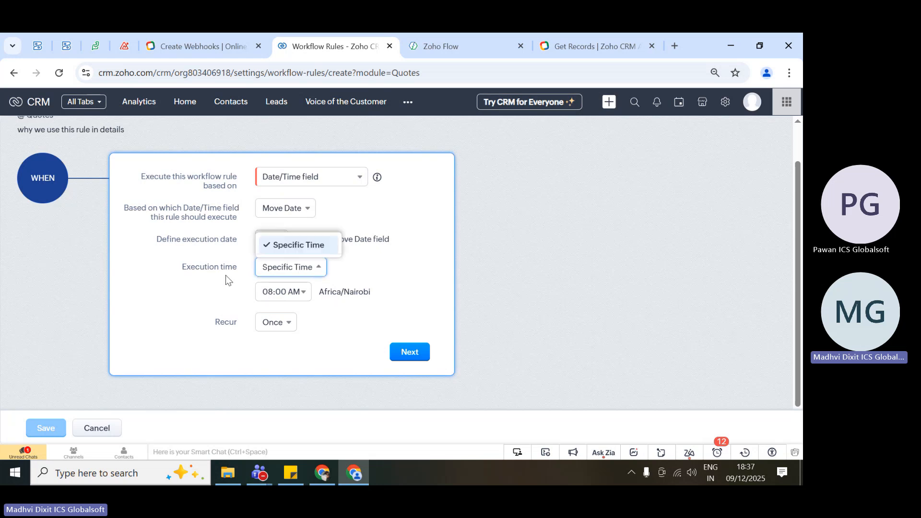
pyautogui.click(302, 291)
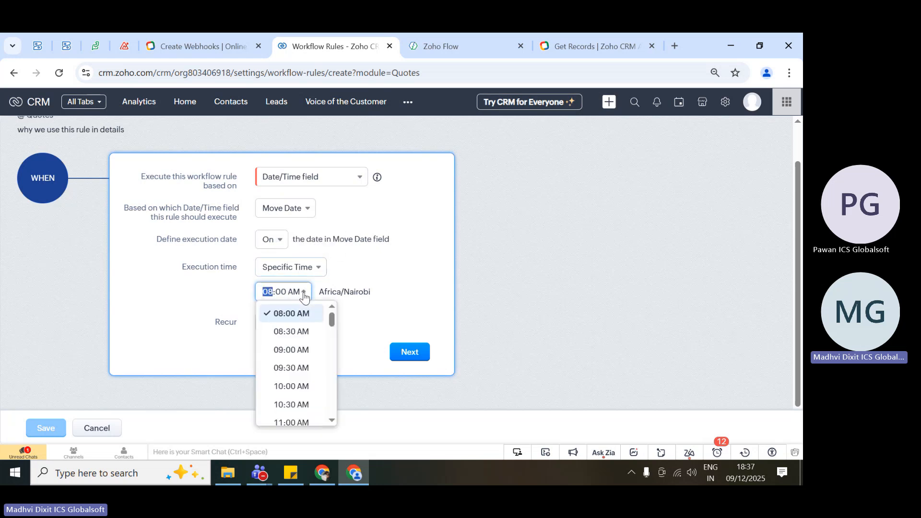
pyautogui.click(290, 368)
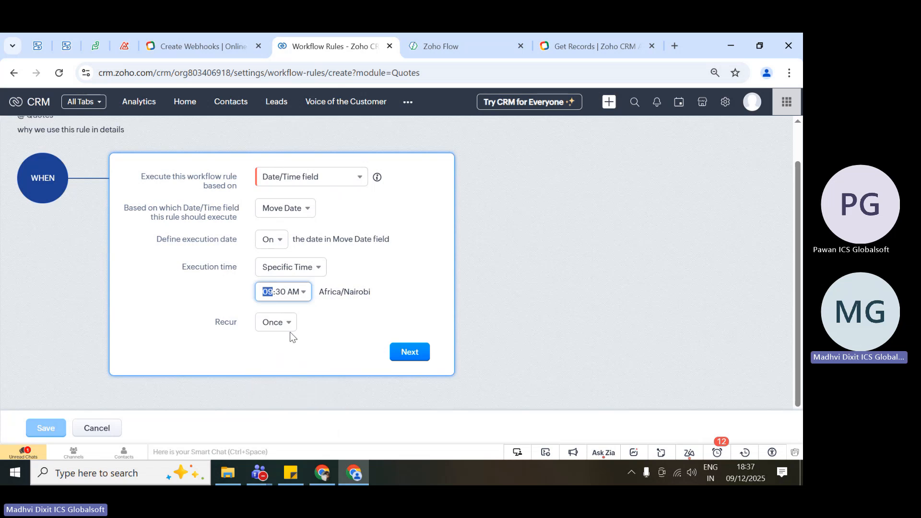
pyautogui.click(234, 302)
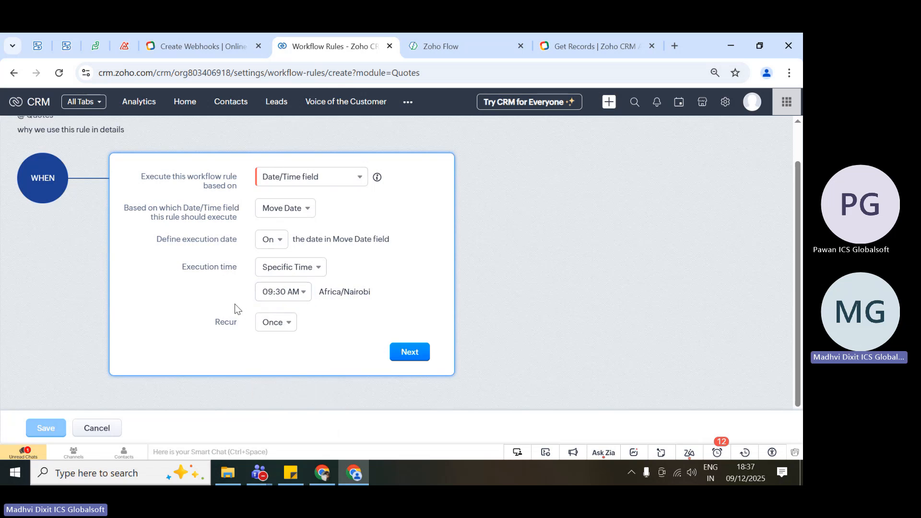
pyautogui.click(281, 325)
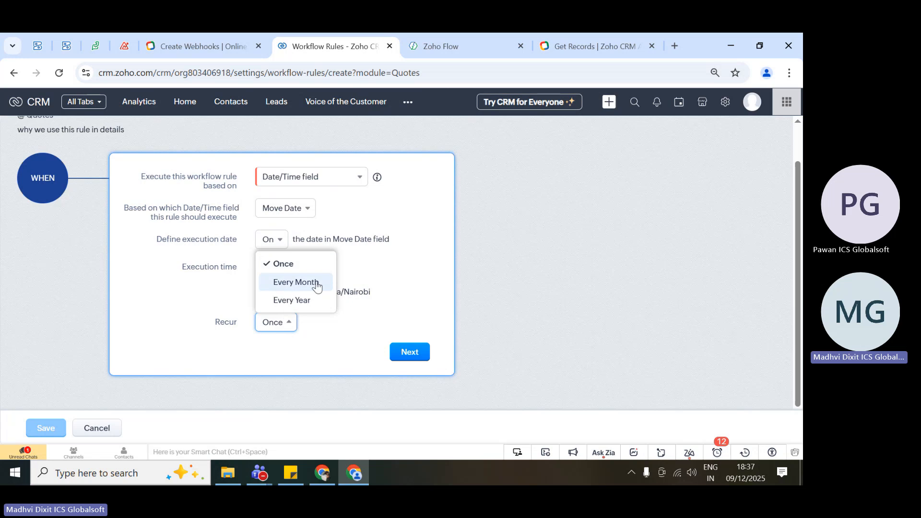
pyautogui.click(322, 353)
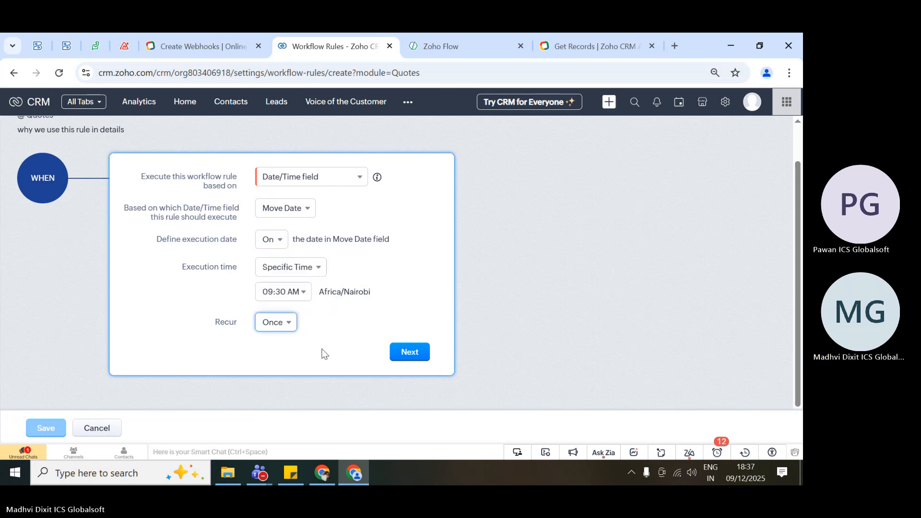
# Review the options the workflow rule's execution can be based on and choose Record Notes.
pyautogui.click(308, 183)
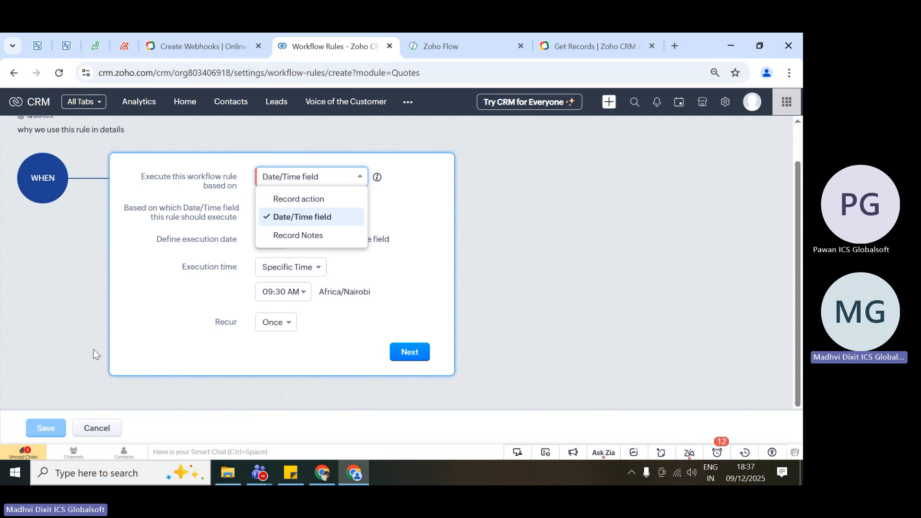
pyautogui.click(180, 249)
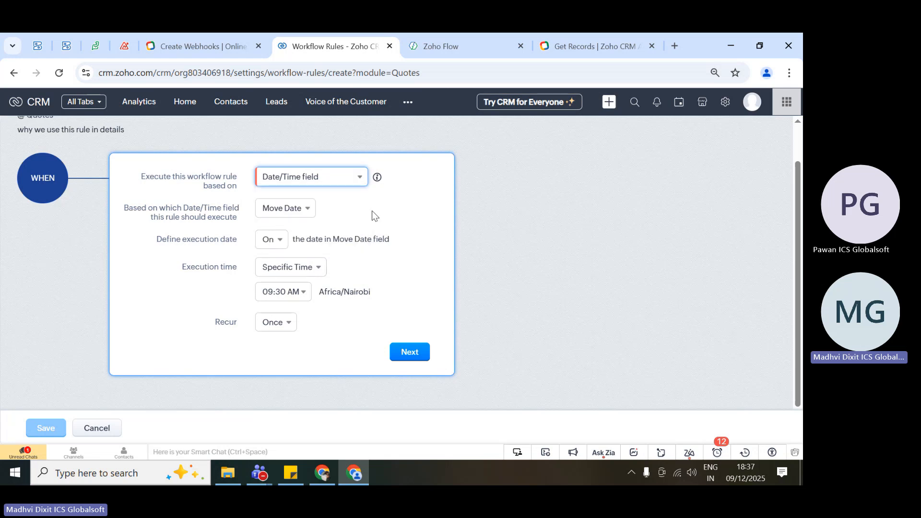
pyautogui.click(305, 184)
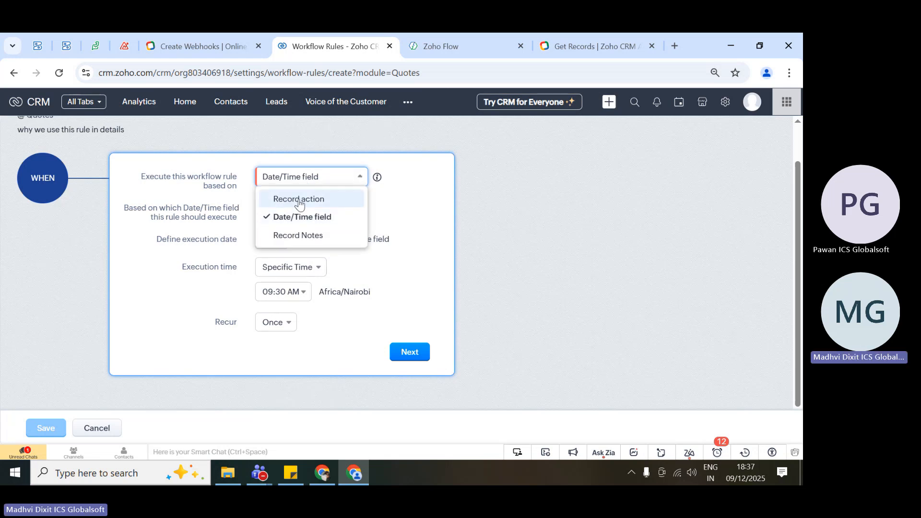
pyautogui.click(320, 235)
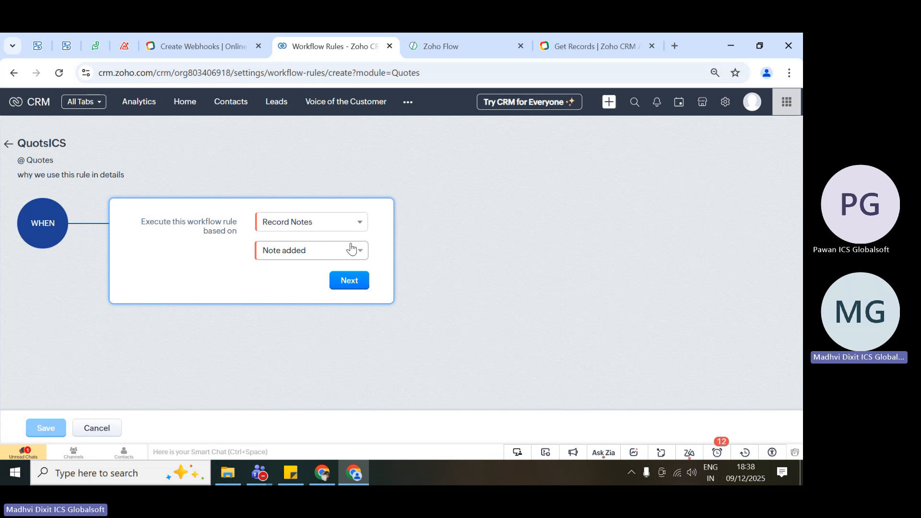
# Base the rule's execution on the Record action Create and continue to the condition.
pyautogui.click(321, 225)
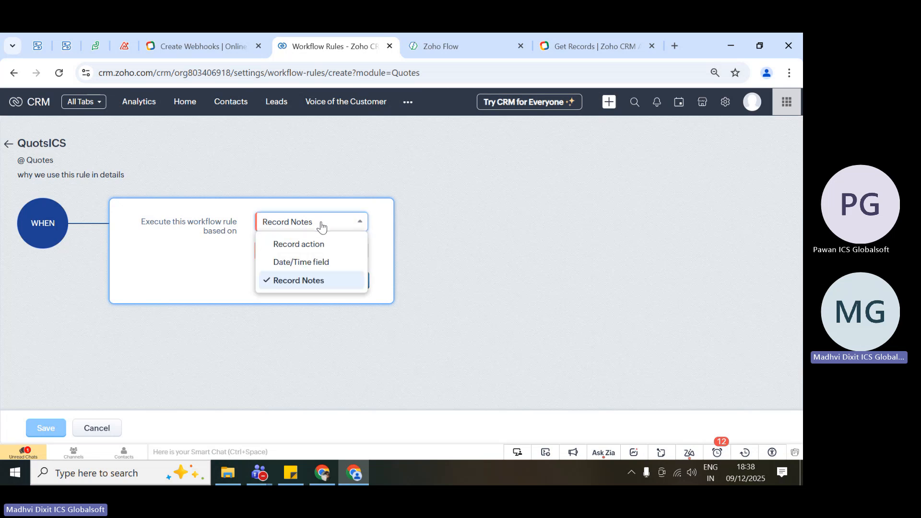
pyautogui.click(293, 245)
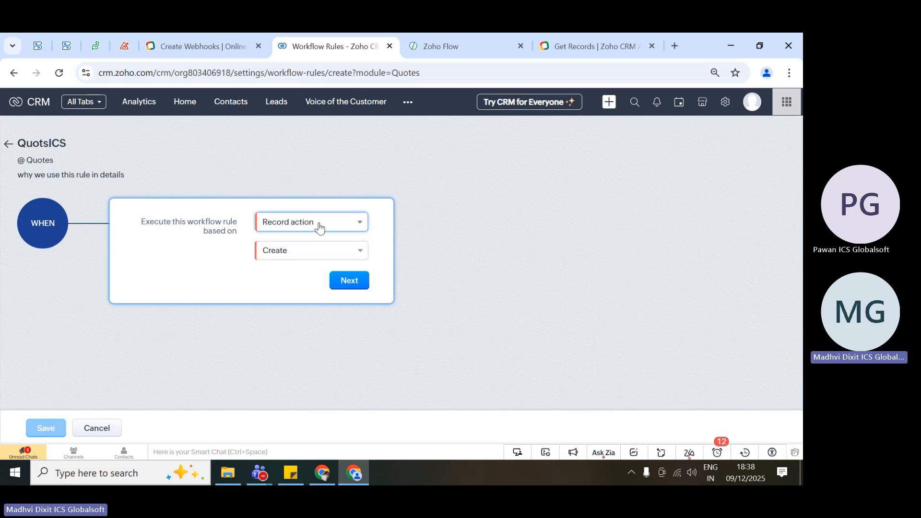
pyautogui.click(297, 253)
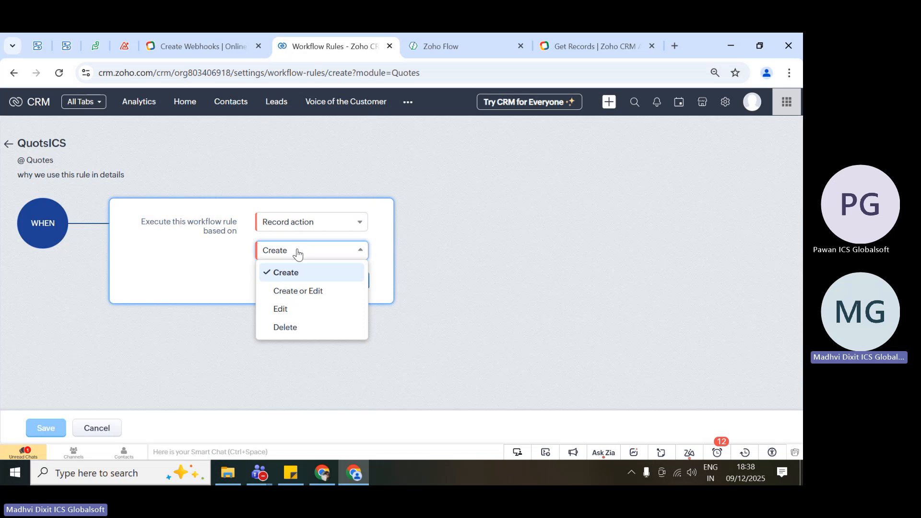
pyautogui.click(309, 279)
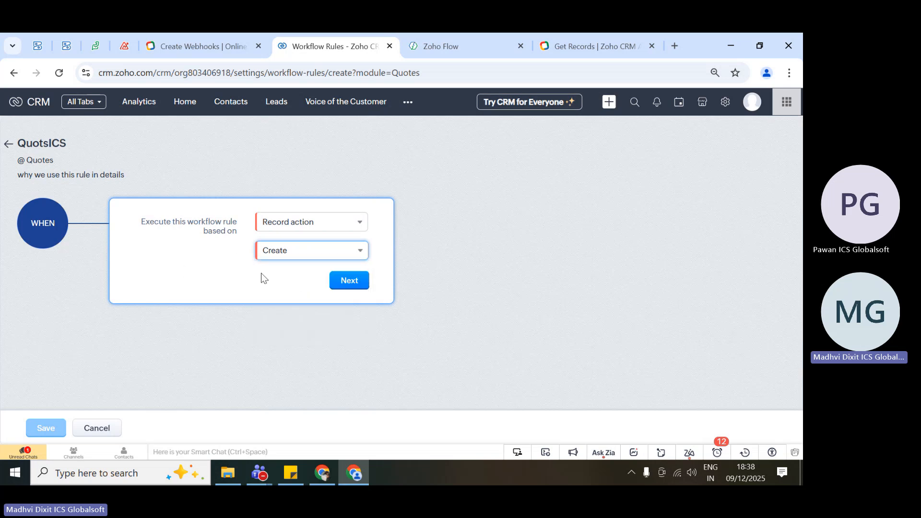
pyautogui.click(356, 282)
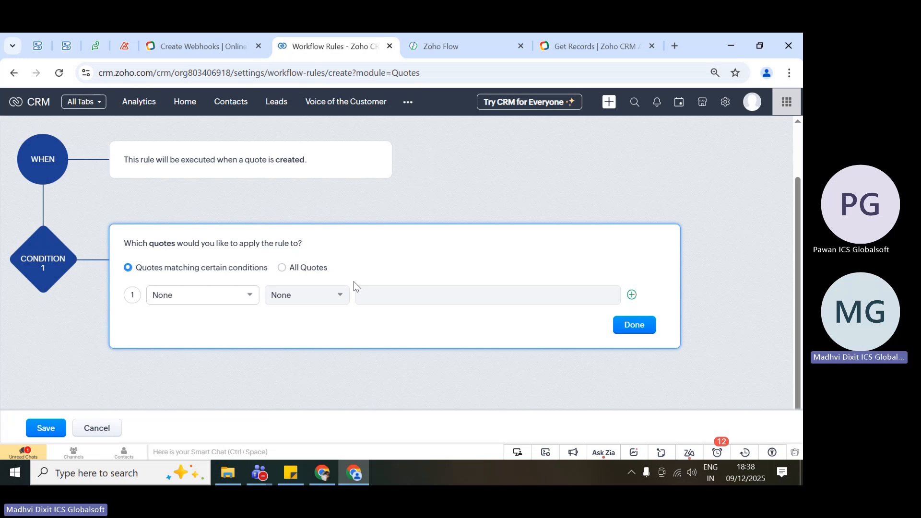
# Highlight the QuotsICS rule name and its Quotes module, and point out the WHEN trigger.
pyautogui.scroll(1, 354, 282)
pyautogui.scroll(1, 353, 284)
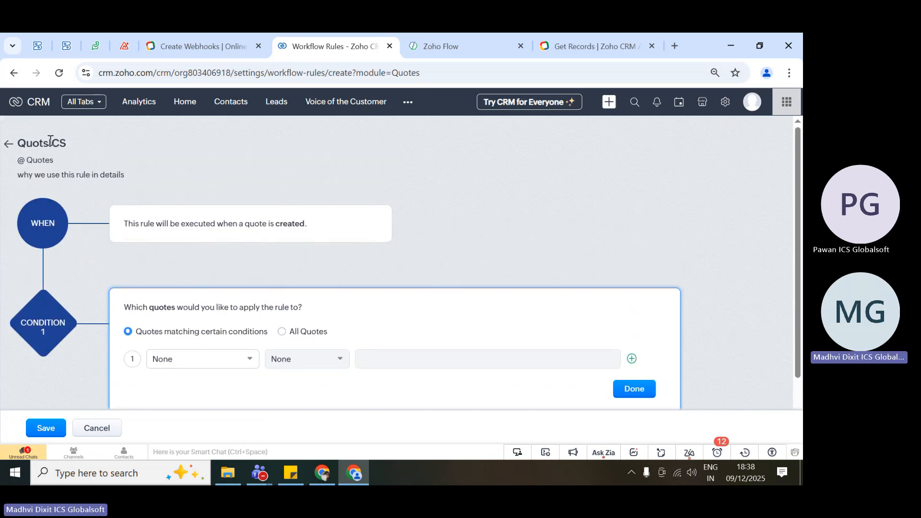
pyautogui.moveTo(19, 143); pyautogui.dragTo(61, 163)
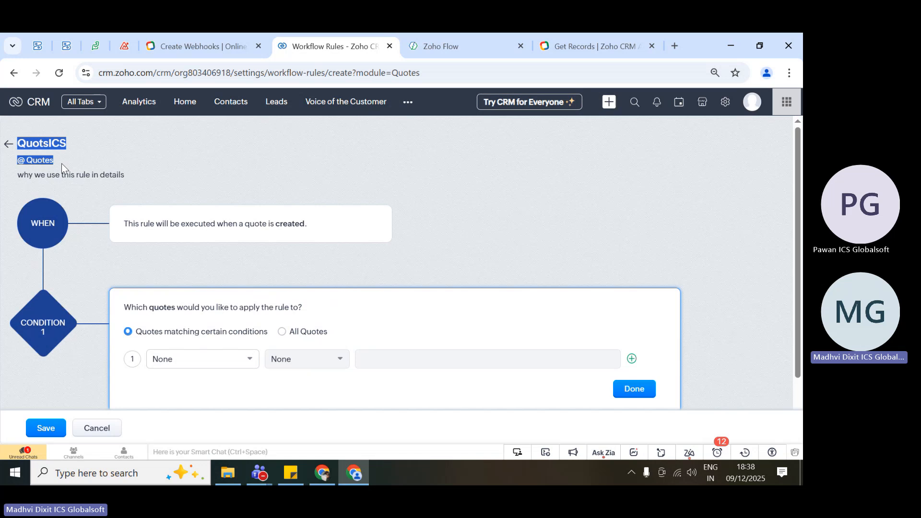
pyautogui.click(41, 224)
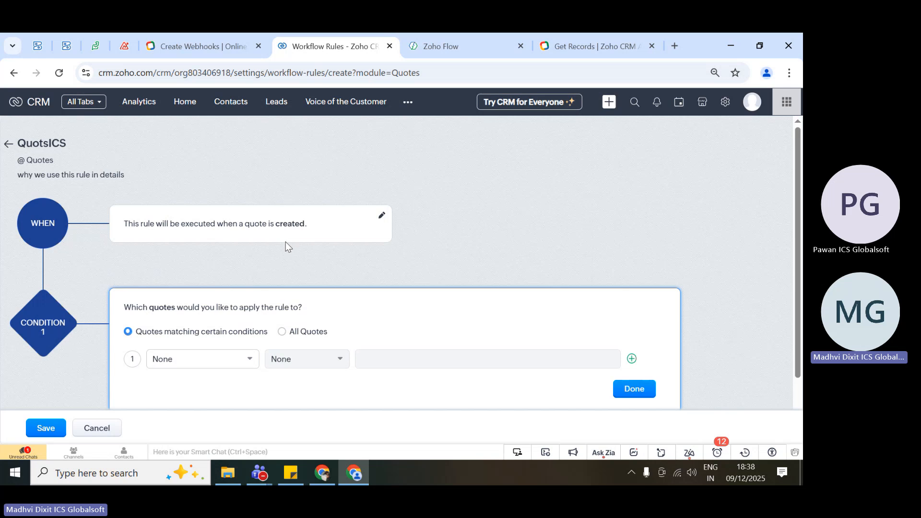
# Define condition 1 for quotes matching certain conditions as Account Name is not empty, and finish the condition.
pyautogui.scroll(-1, 283, 239)
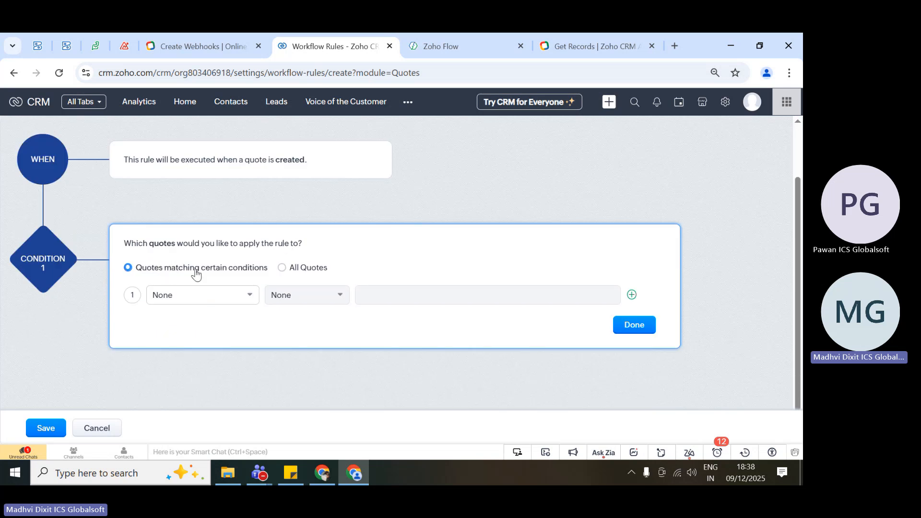
pyautogui.click(216, 302)
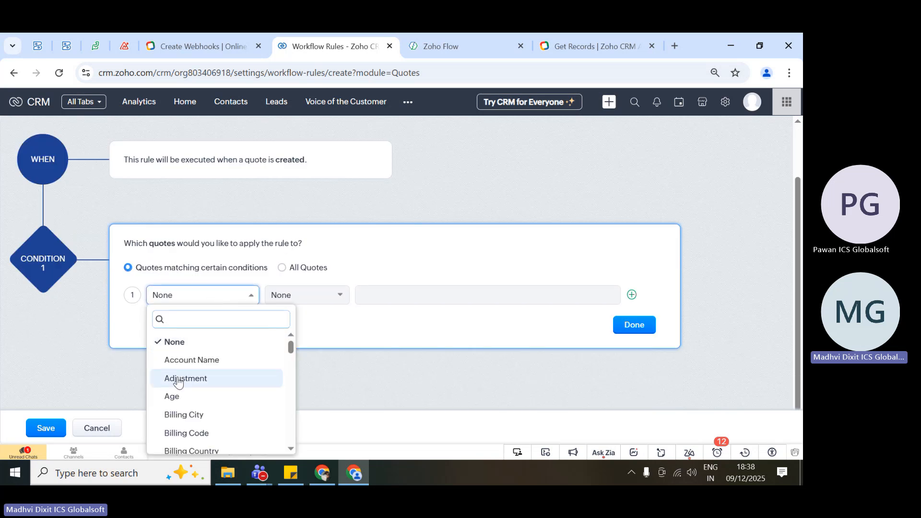
pyautogui.click(224, 368)
pyautogui.click(319, 304)
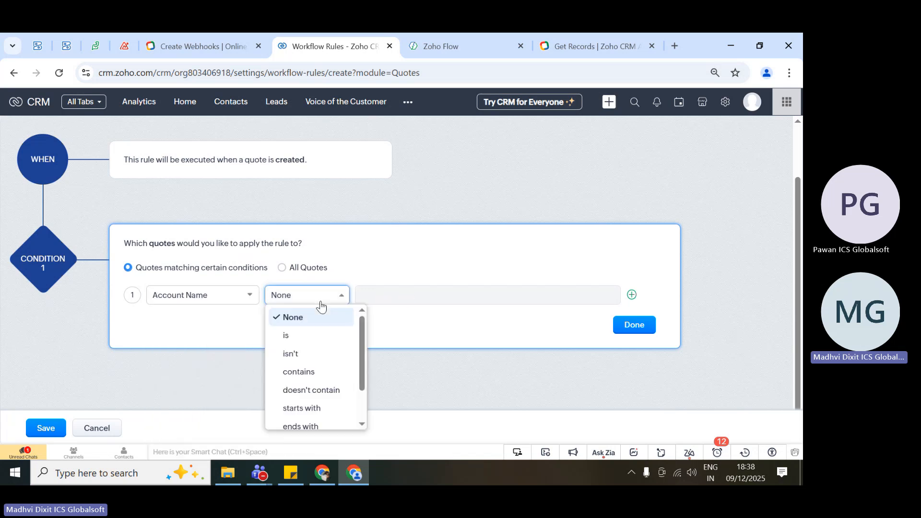
pyautogui.scroll(-2, 323, 398)
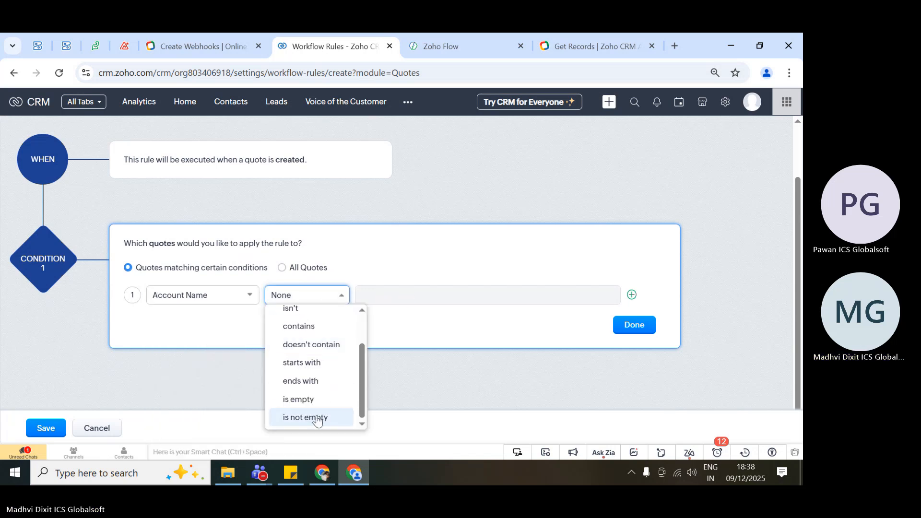
pyautogui.click(317, 421)
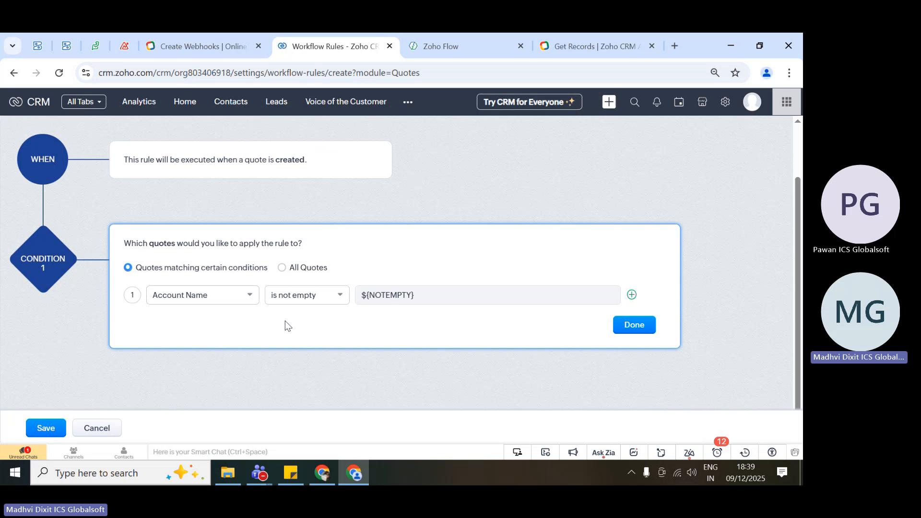
pyautogui.scroll(2, 239, 195)
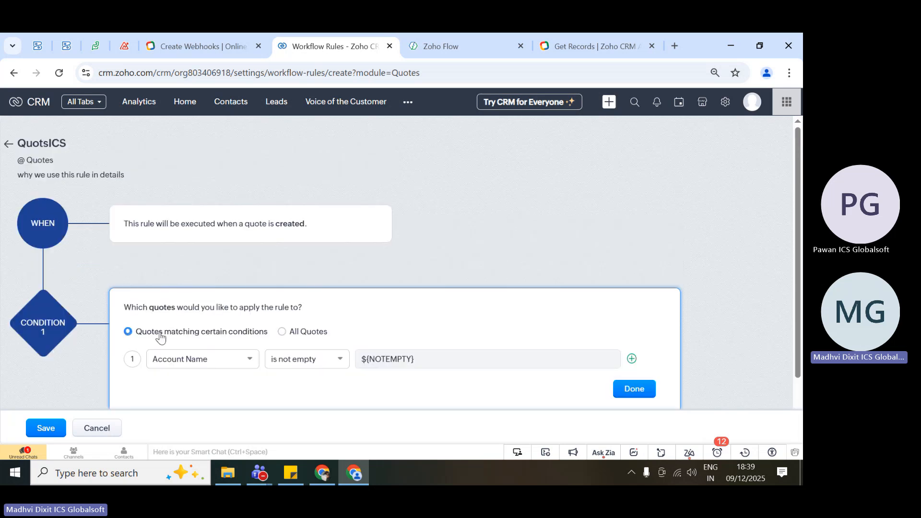
pyautogui.scroll(-1, 119, 211)
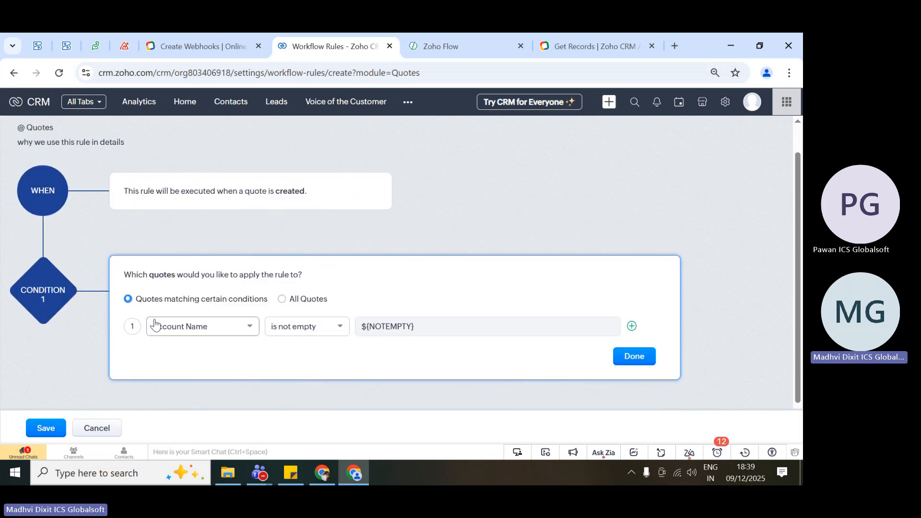
pyautogui.scroll(-1, 153, 324)
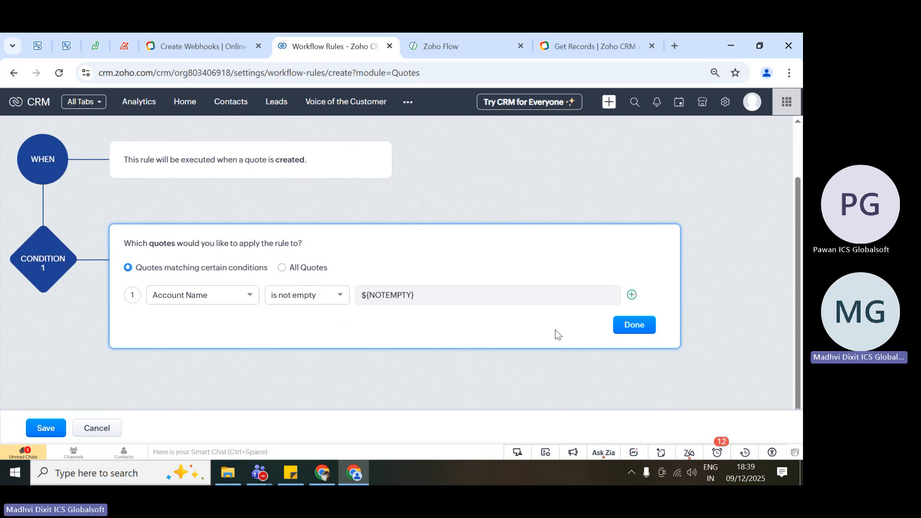
pyautogui.click(634, 328)
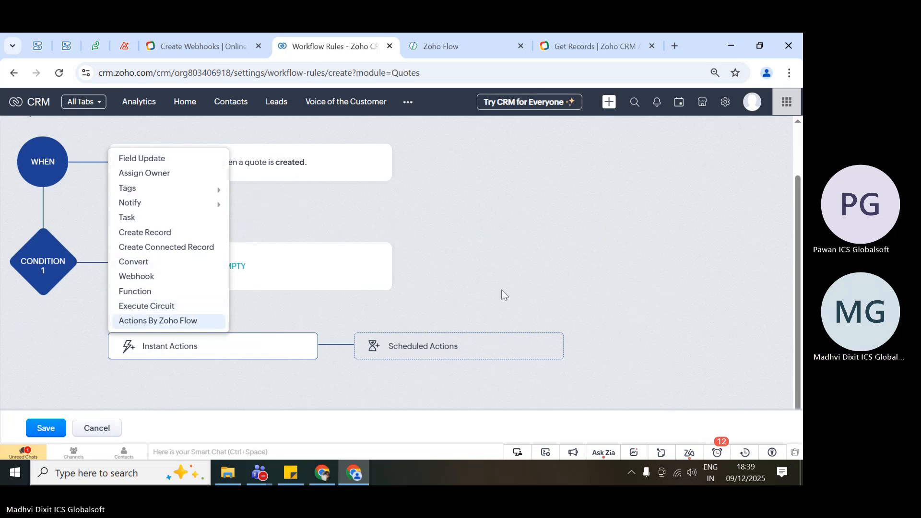
# Recap the rule by highlighting its quote creation trigger and its Account Name condition, clearing each selection.
pyautogui.scroll(2, 501, 289)
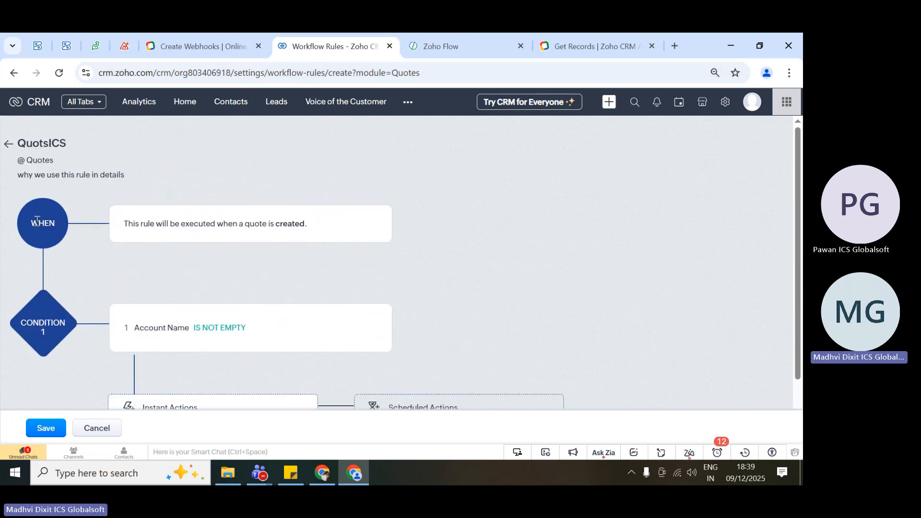
pyautogui.moveTo(38, 222); pyautogui.dragTo(323, 220)
pyautogui.click(329, 264)
pyautogui.scroll(-2, 329, 264)
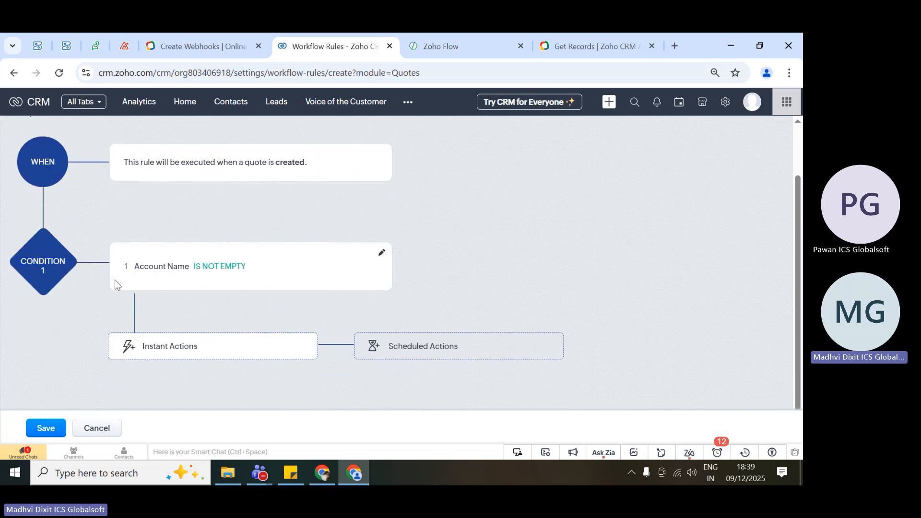
pyautogui.moveTo(117, 265); pyautogui.dragTo(277, 276)
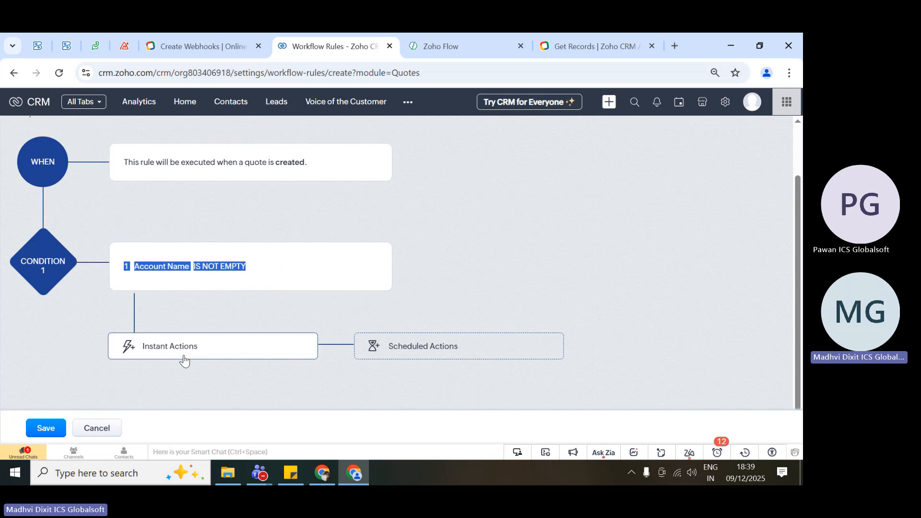
pyautogui.click(262, 294)
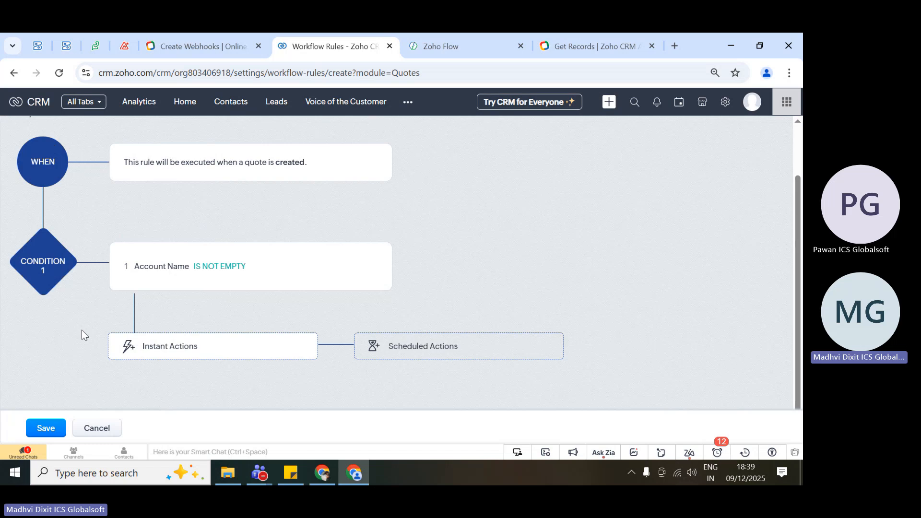
# Create a field update as an instant action for condition 1, naming it ICSFieldupdate.
pyautogui.click(171, 348)
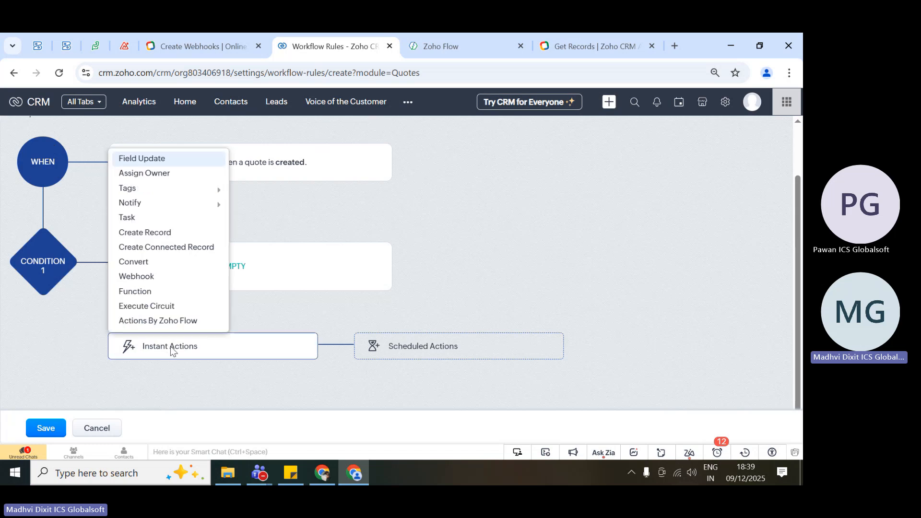
pyautogui.click(138, 158)
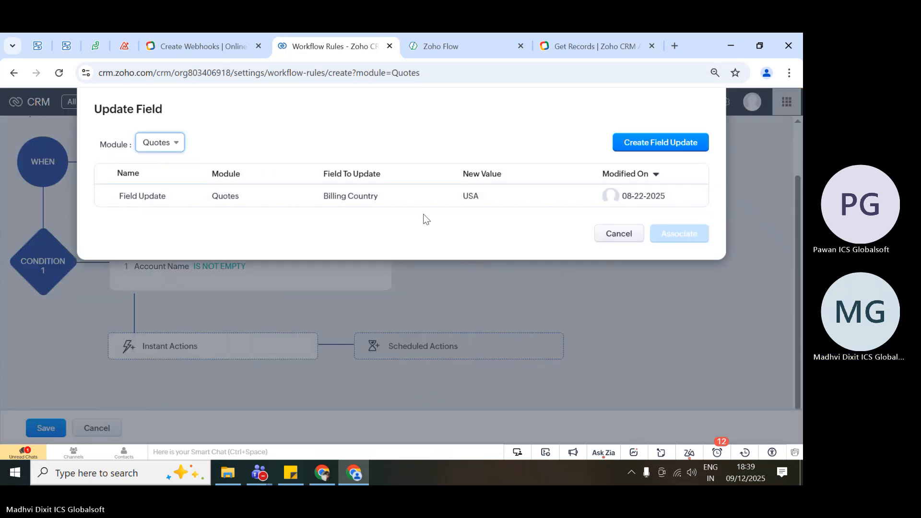
pyautogui.click(656, 143)
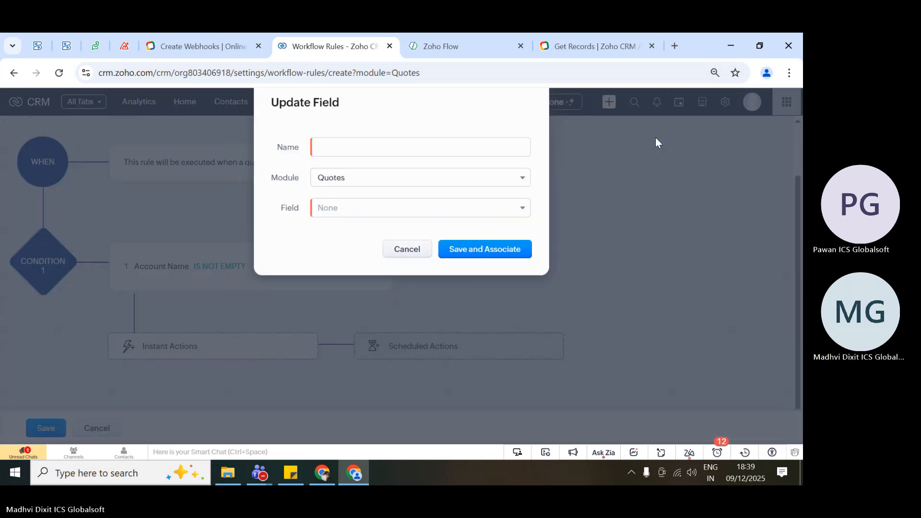
pyautogui.click(352, 150)
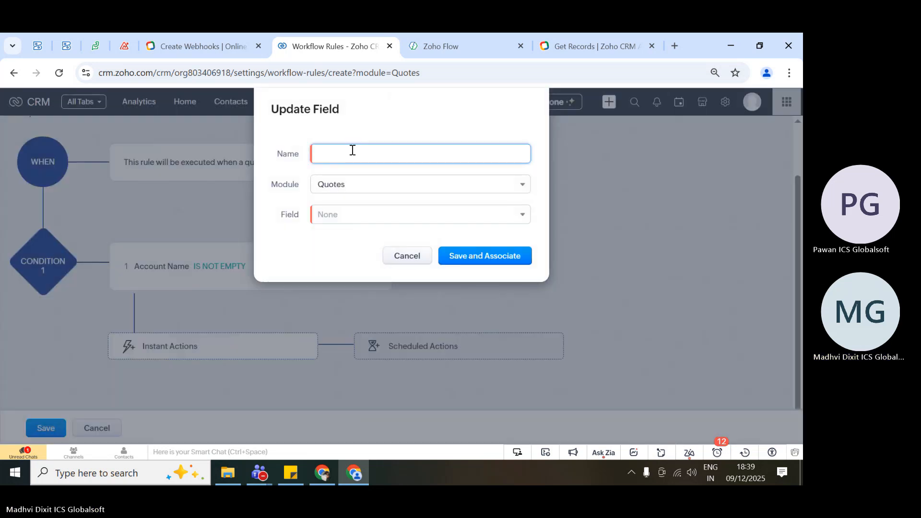
pyautogui.write('ICS')
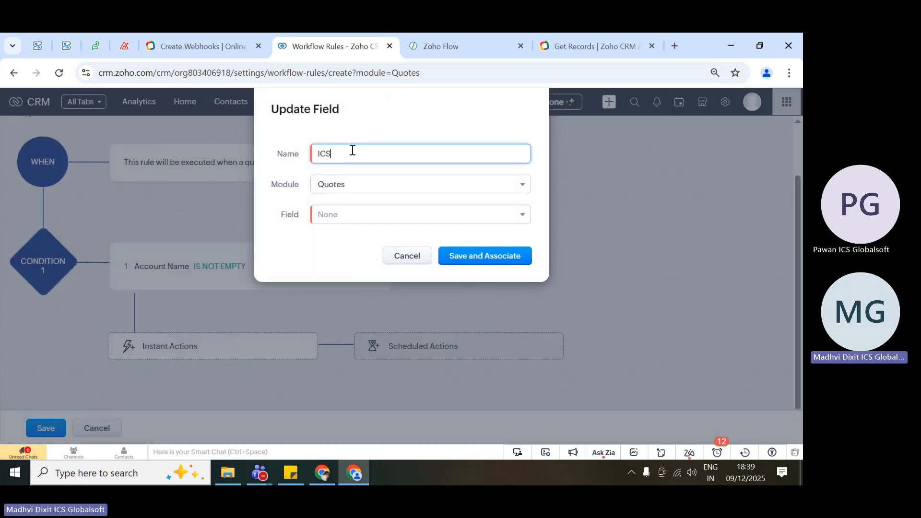
pyautogui.write('FieldUpdate')
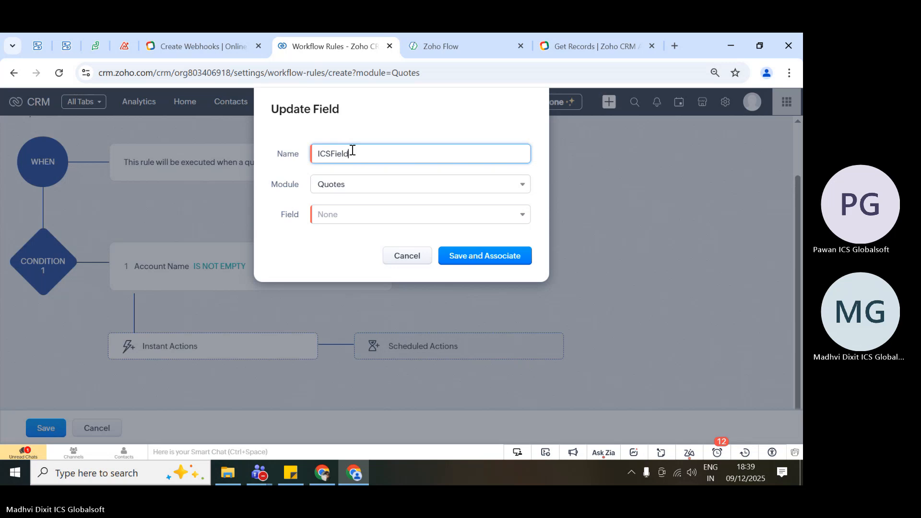
# Make the field update set the Age field to 29, then save and associate it with the rule.
pyautogui.click(362, 214)
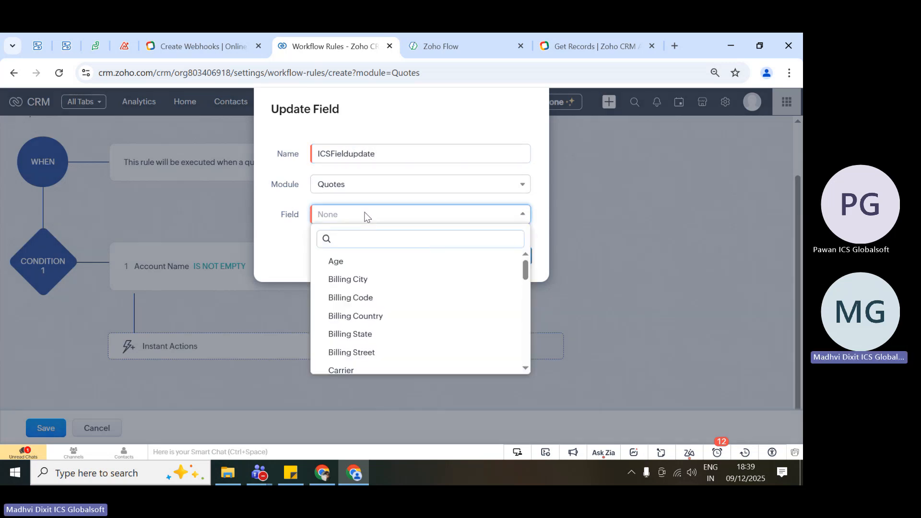
pyautogui.click(335, 260)
pyautogui.click(388, 248)
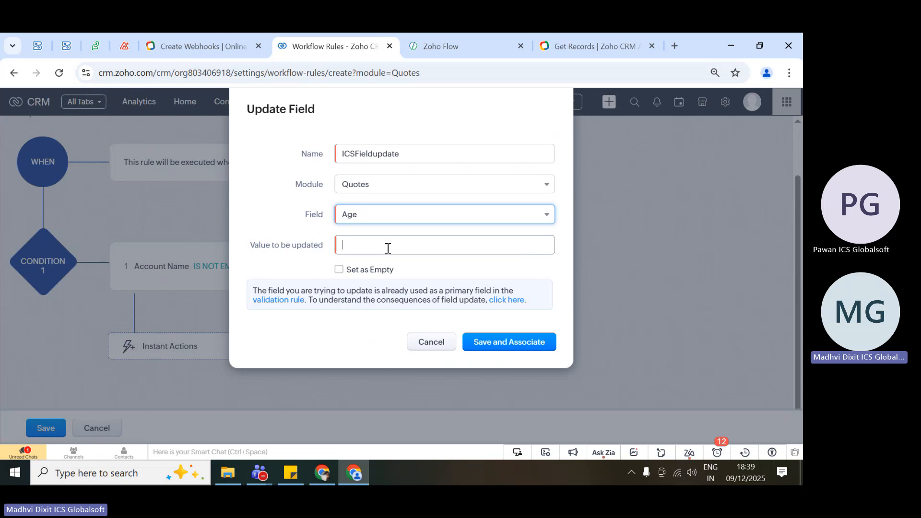
pyautogui.write('29')
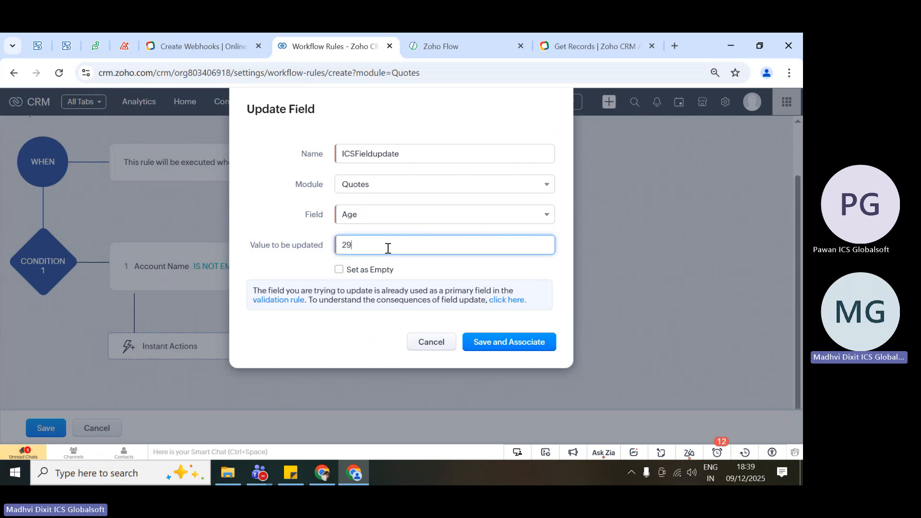
pyautogui.click(505, 345)
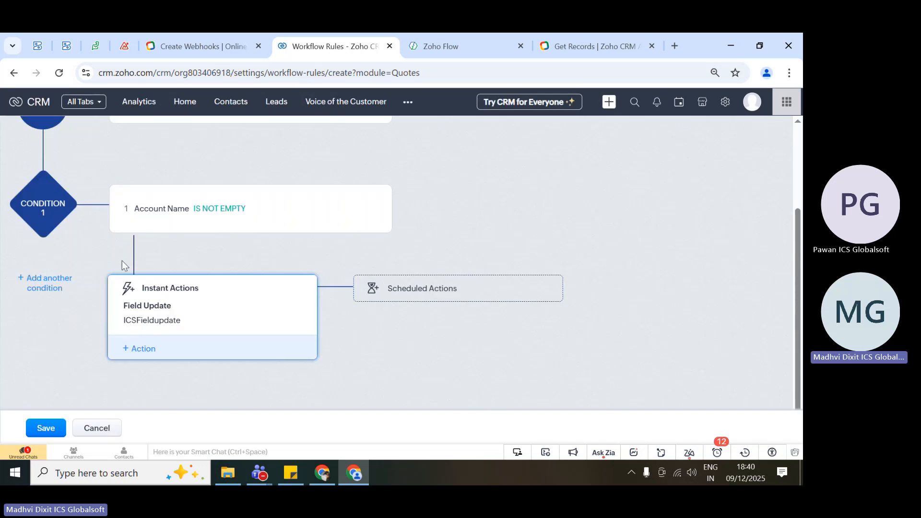
# Review the rule's trigger, condition and instant action, and save the QuotsICS rule.
pyautogui.scroll(2, 191, 306)
pyautogui.scroll(-2, 229, 290)
pyautogui.click(46, 428)
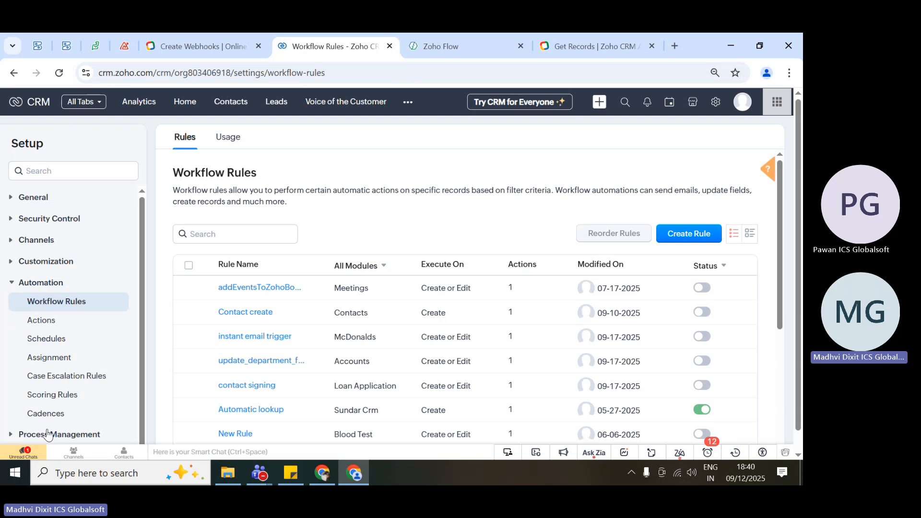
# Go to the Quotes module and start creating a new quote.
pyautogui.click(277, 105)
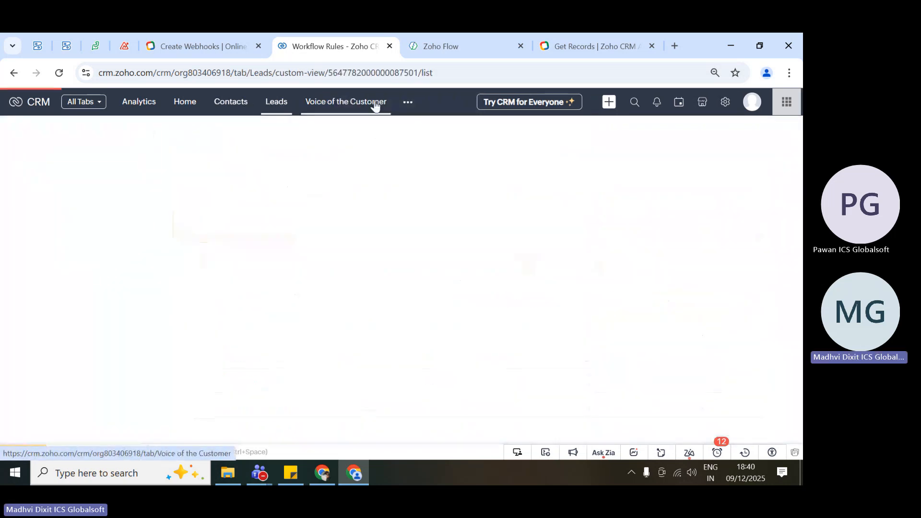
pyautogui.click(407, 102)
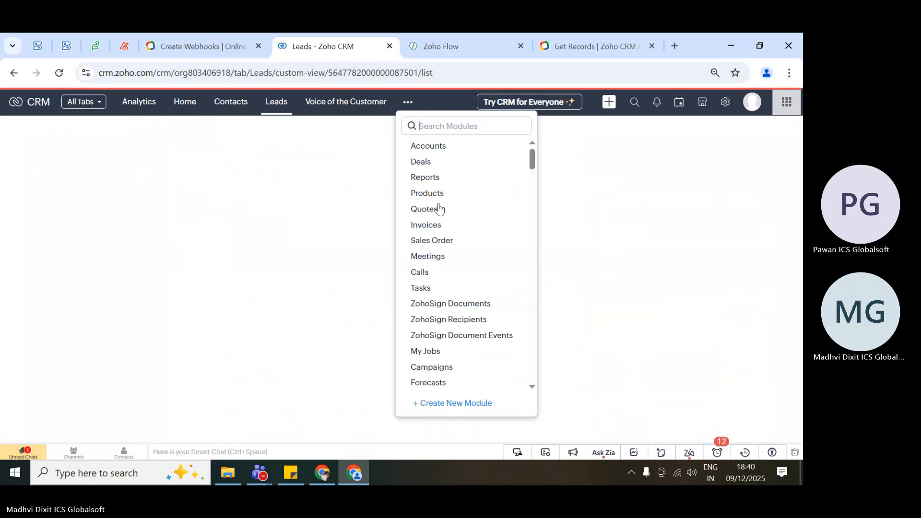
pyautogui.click(425, 209)
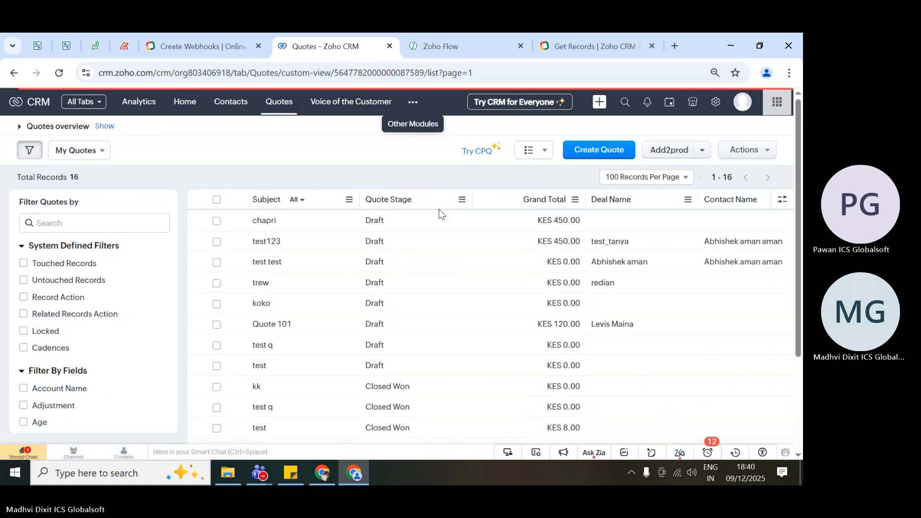
pyautogui.click(598, 154)
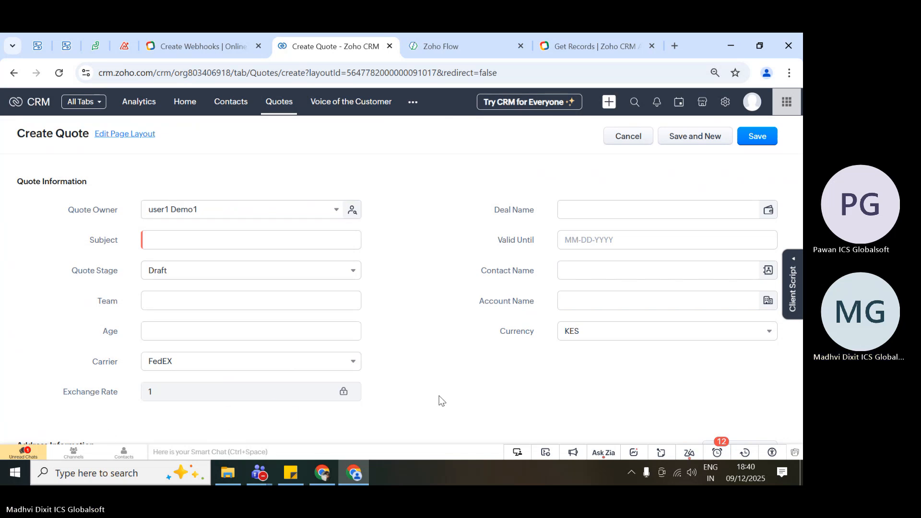
# Try to save the quote with an existing account selected and the subject tetics.
pyautogui.click(575, 301)
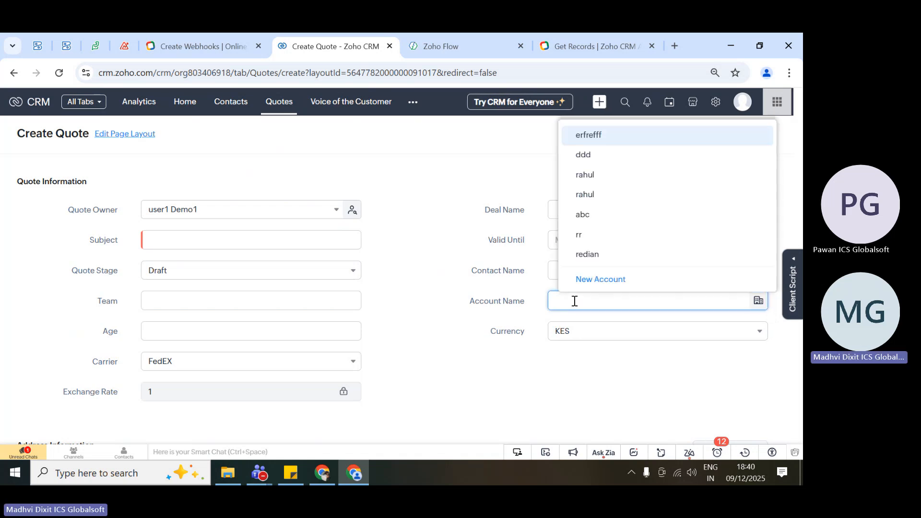
pyautogui.click(612, 200)
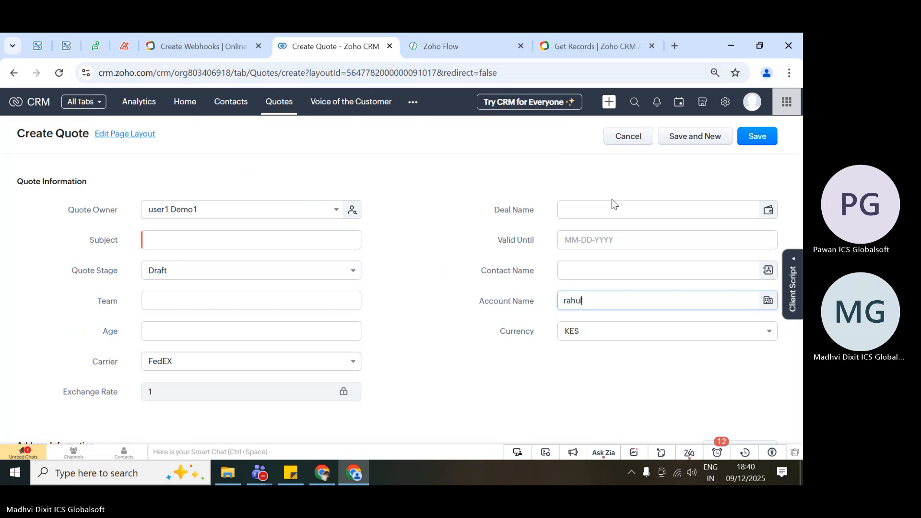
pyautogui.click(232, 241)
pyautogui.write('teti')
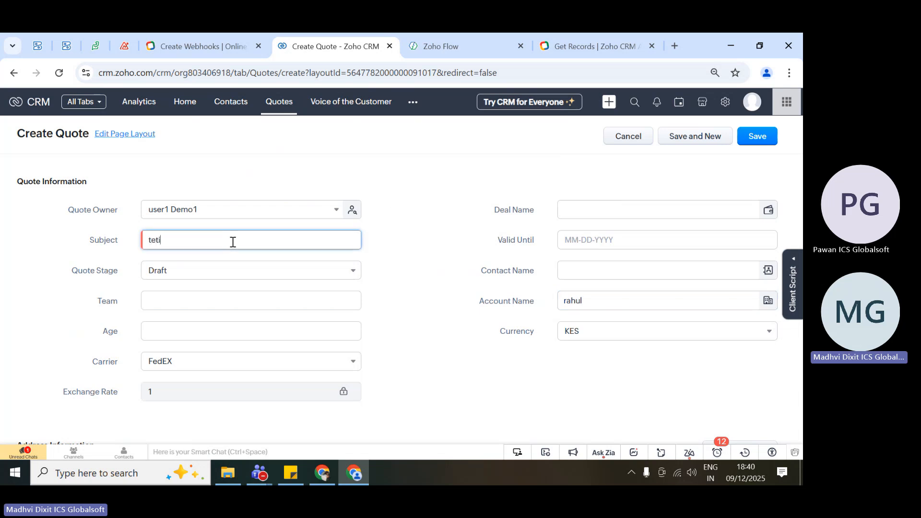
pyautogui.write('ca')
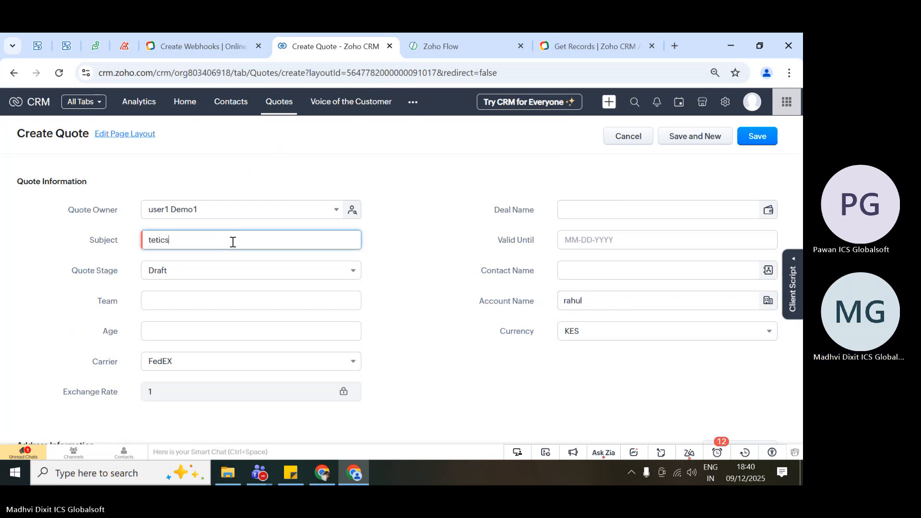
pyautogui.click(749, 138)
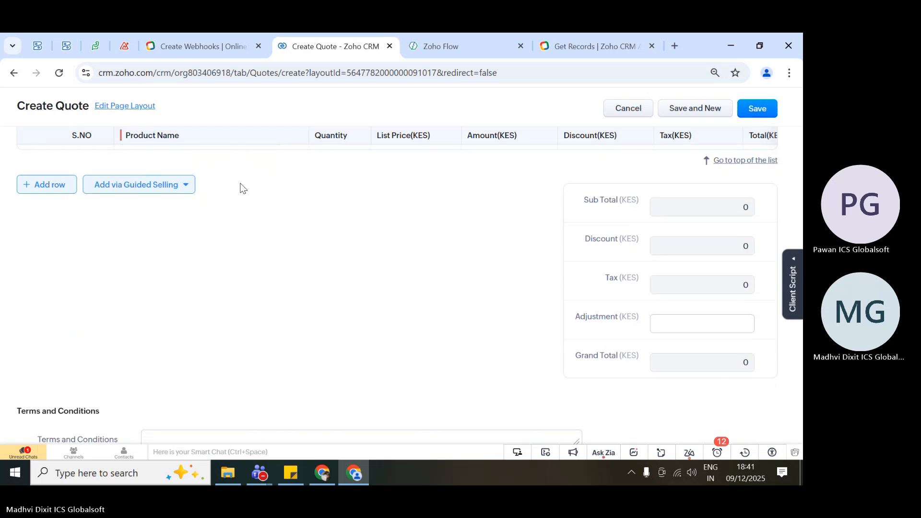
# Reload the Create Quote form, discarding the entered details, and look over its empty fields.
pyautogui.hotkey('ctrl', '-')
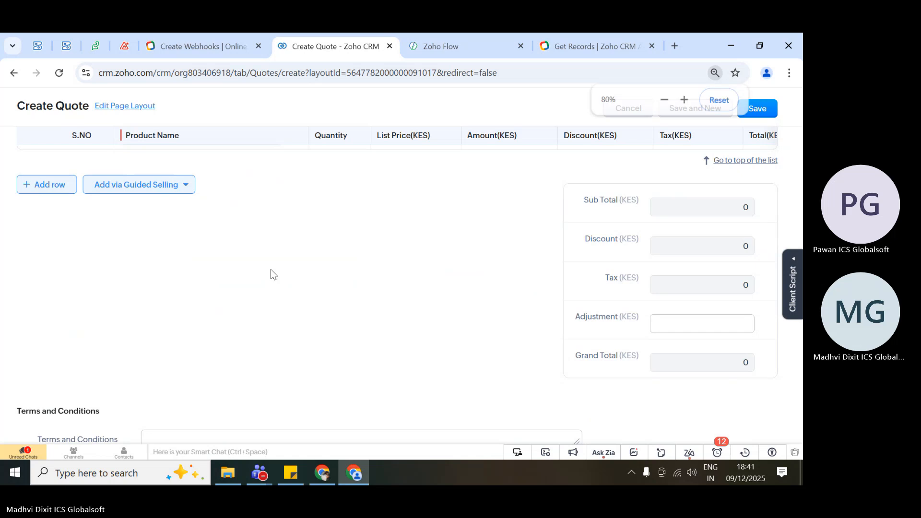
pyautogui.hotkey('ctrl', '-')
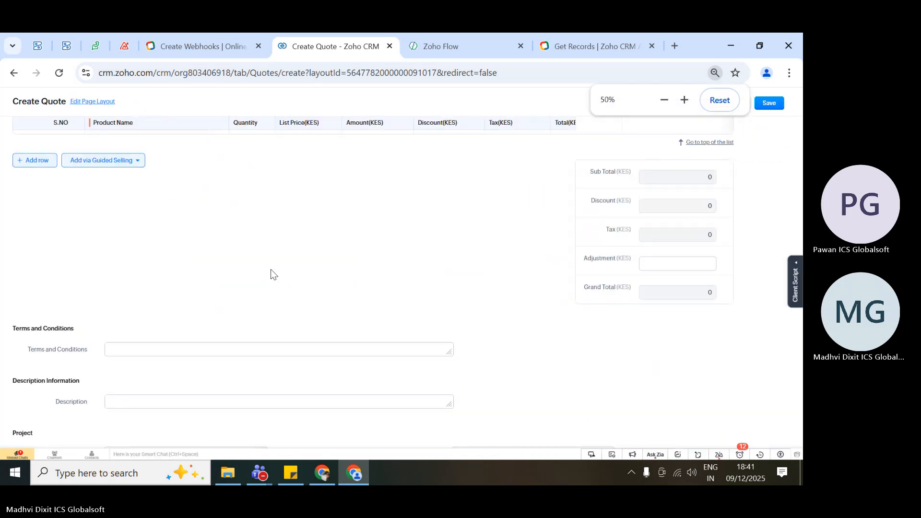
pyautogui.click(59, 73)
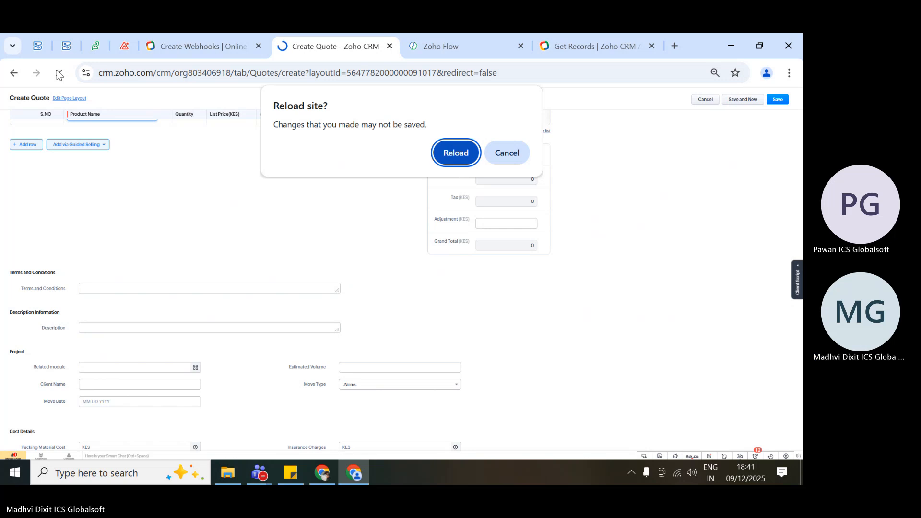
pyautogui.press('Return')
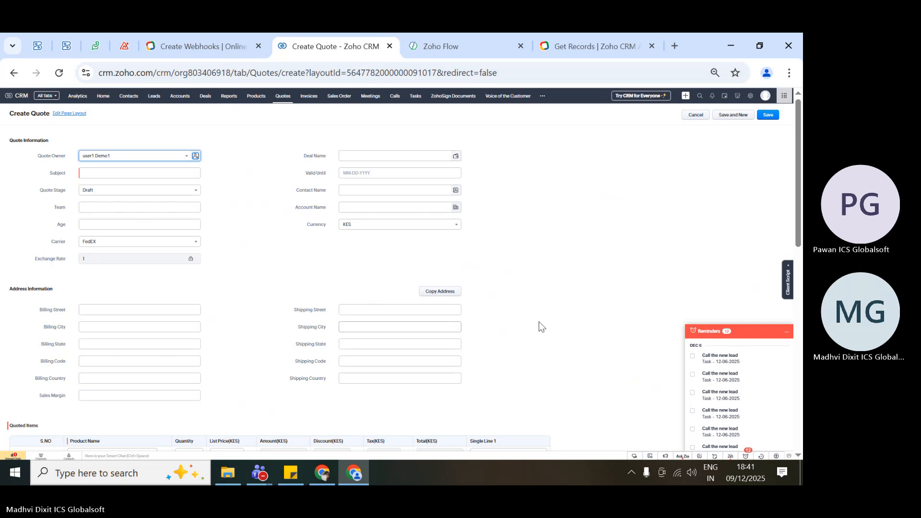
pyautogui.scroll(-3, 539, 322)
pyautogui.scroll(3, 548, 326)
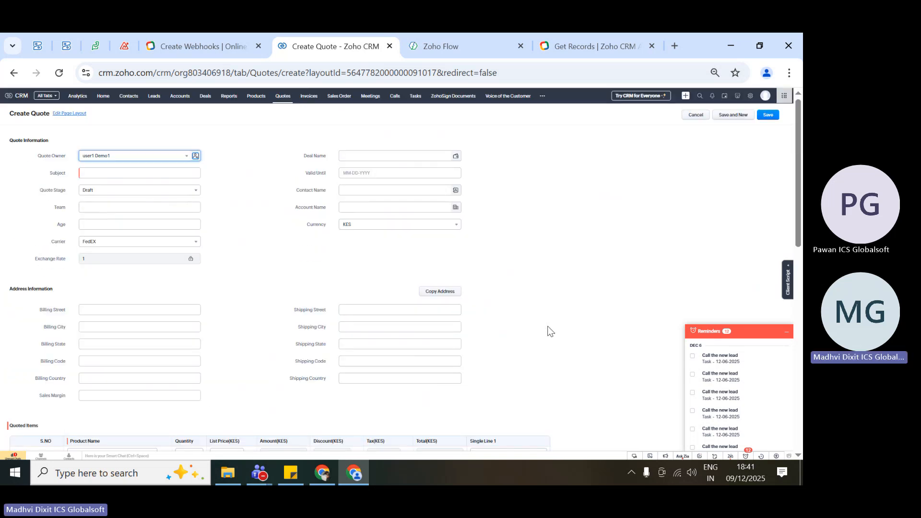
# Restore the page zoom to 100% and clear the Magnifier and Reminders windows from the quote form.
pyautogui.press('super+plus')
pyautogui.hotkey('ctrl', '+')
pyautogui.hotkey('ctrl', '+')
pyautogui.hotkey('ctrl', '+')
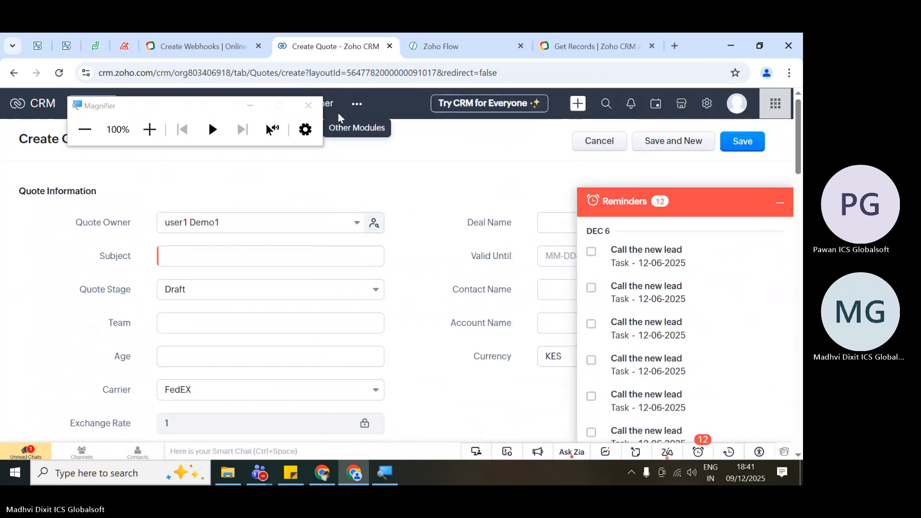
pyautogui.click(308, 106)
pyautogui.click(782, 204)
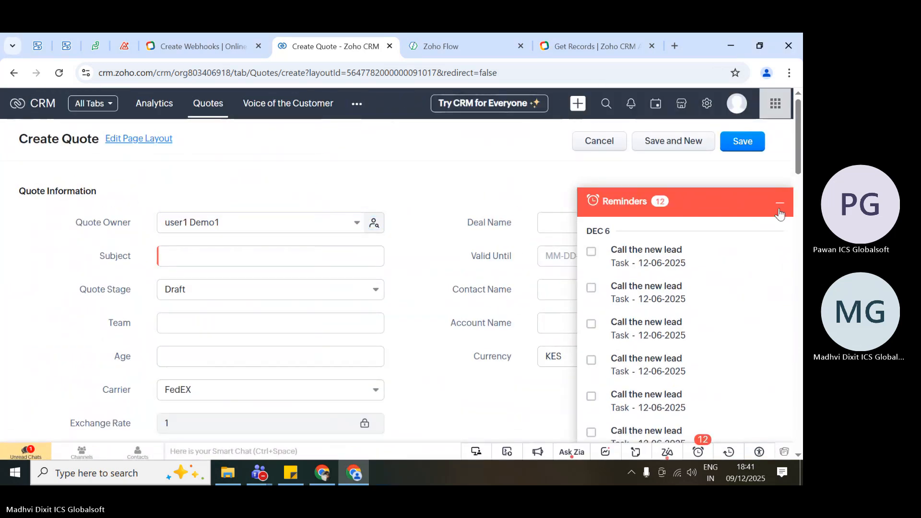
# Select rr as the quote's Account Name and enter tICS as its subject.
pyautogui.click(583, 331)
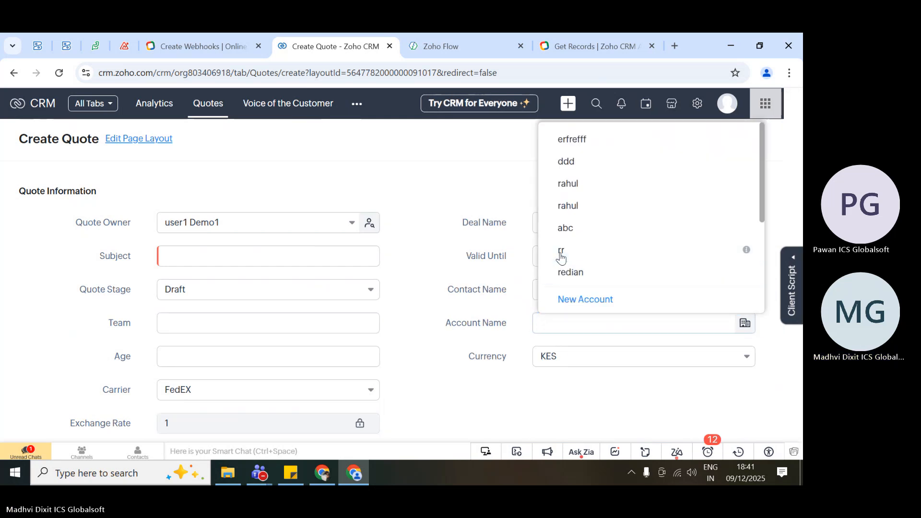
pyautogui.click(561, 251)
pyautogui.click(259, 253)
pyautogui.write('t')
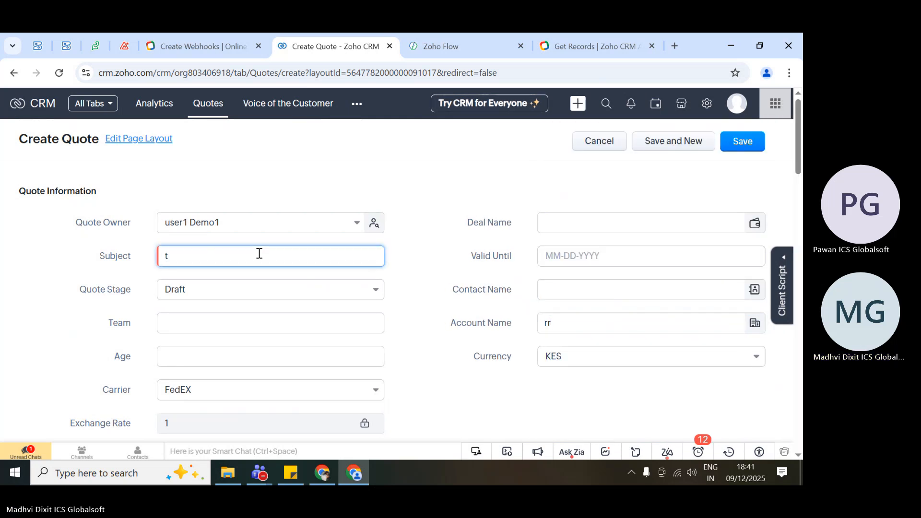
pyautogui.write('ICS')
# Add Deluxe package as the product in the first row of the quoted items.
pyautogui.scroll(-10, 423, 378)
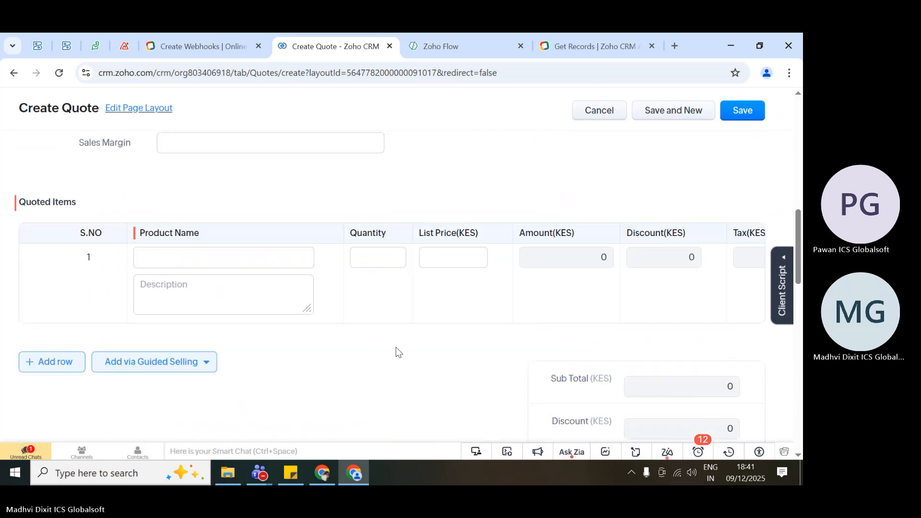
pyautogui.click(154, 253)
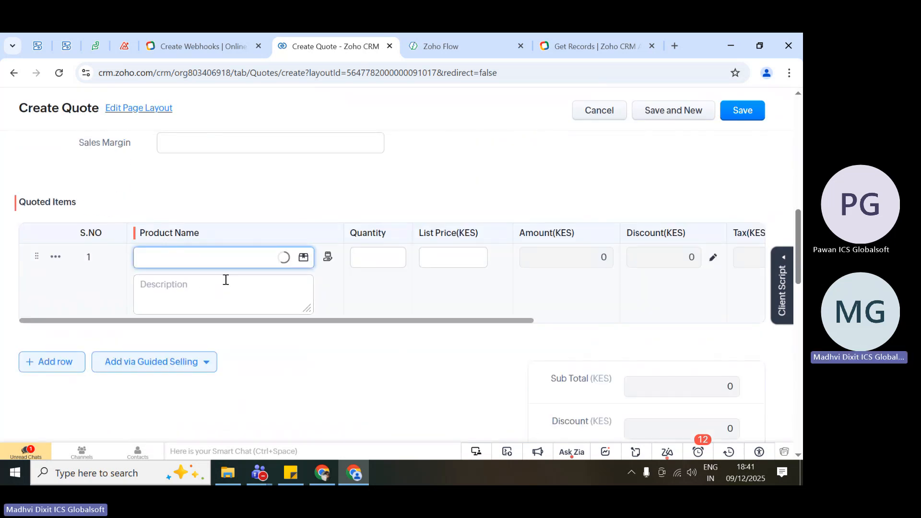
pyautogui.click(222, 330)
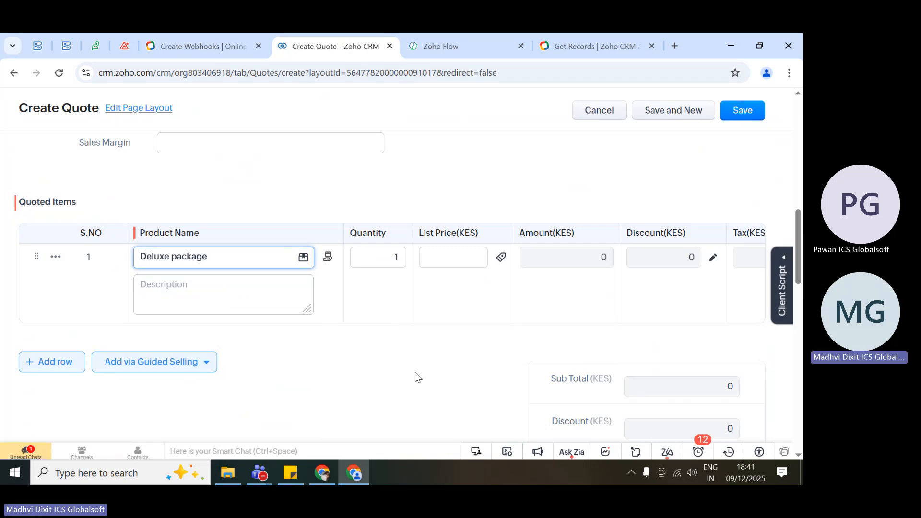
pyautogui.scroll(-3, 416, 377)
pyautogui.scroll(-12, 416, 377)
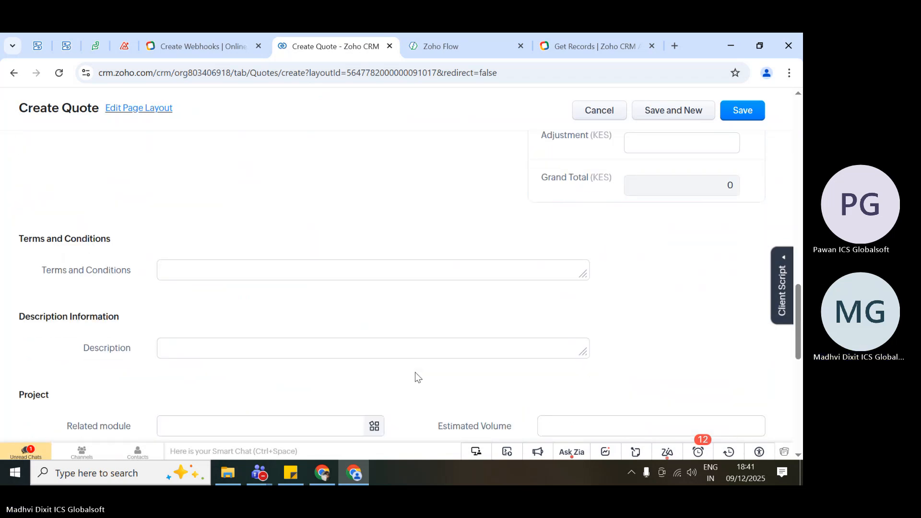
# Save the quote and open its timeline to check which workflow actions ran.
pyautogui.click(751, 110)
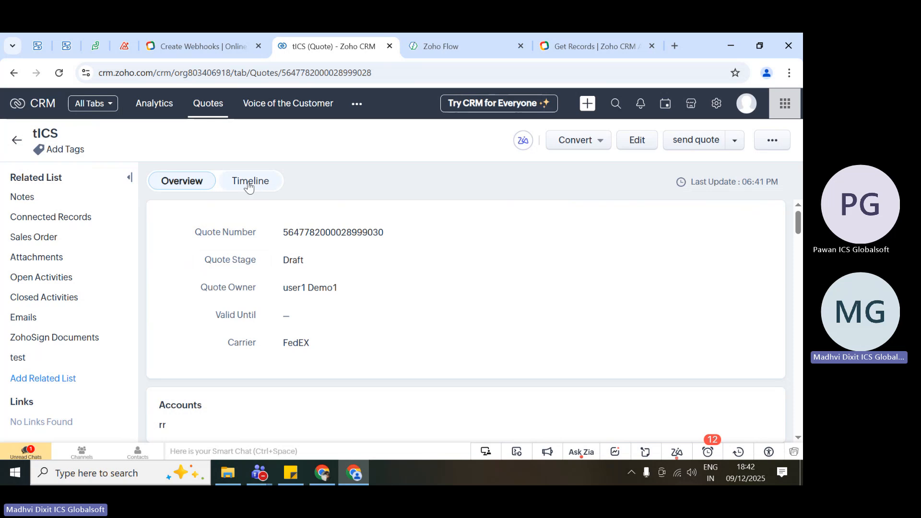
pyautogui.click(248, 184)
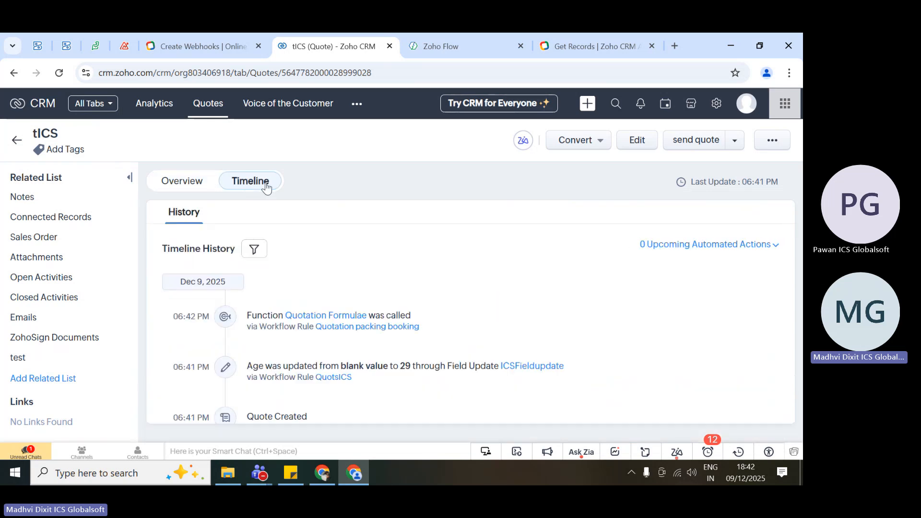
# Examine the tICS quote's timeline entry for the Age field update made through the QuotsICS workflow rule.
pyautogui.scroll(-2, 483, 275)
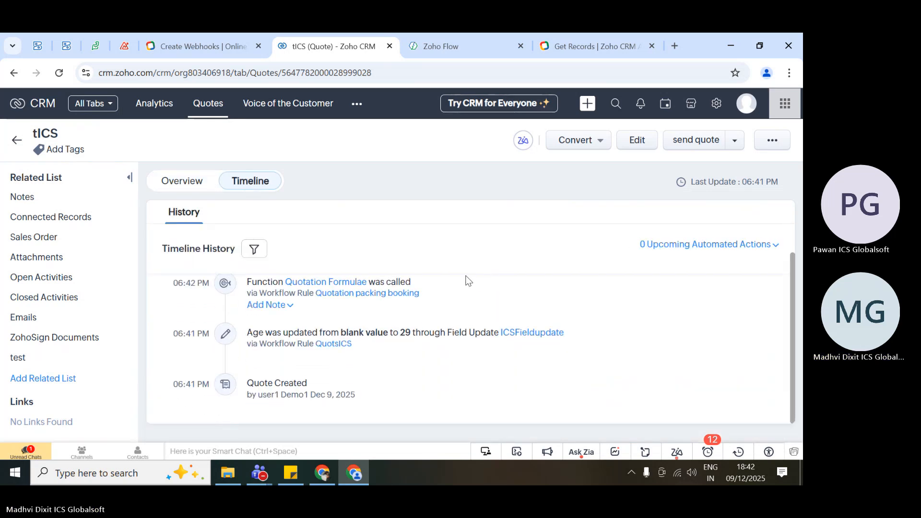
pyautogui.scroll(1, 571, 374)
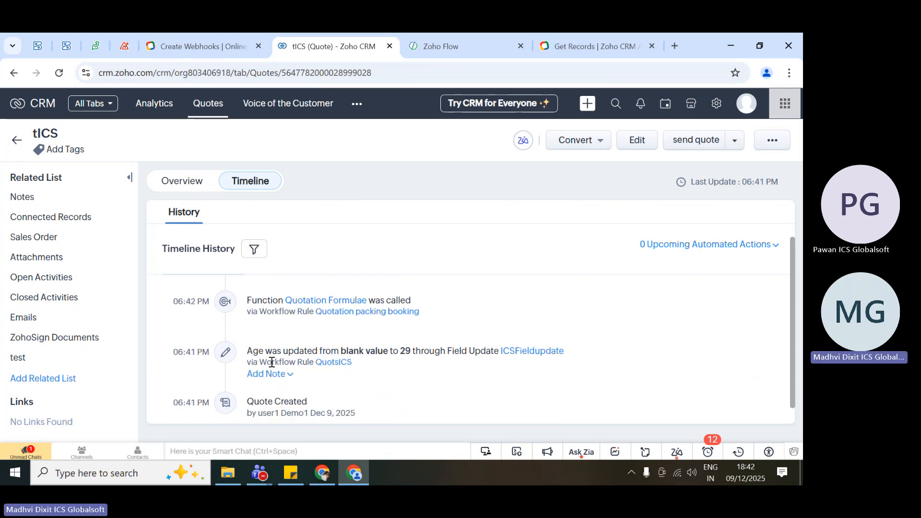
pyautogui.moveTo(357, 363); pyautogui.dragTo(313, 362)
pyautogui.moveTo(246, 350); pyautogui.dragTo(407, 350)
pyautogui.click(361, 353)
pyautogui.doubleClick(360, 353)
pyautogui.doubleClick(407, 352)
pyautogui.click(483, 353)
pyautogui.moveTo(445, 353)
pyautogui.mouseDown()
pyautogui.moveTo(597, 359)
pyautogui.moveTo(437, 350)
pyautogui.moveTo(446, 349)
pyautogui.mouseUp()
pyautogui.click(597, 359)
pyautogui.click(483, 384)
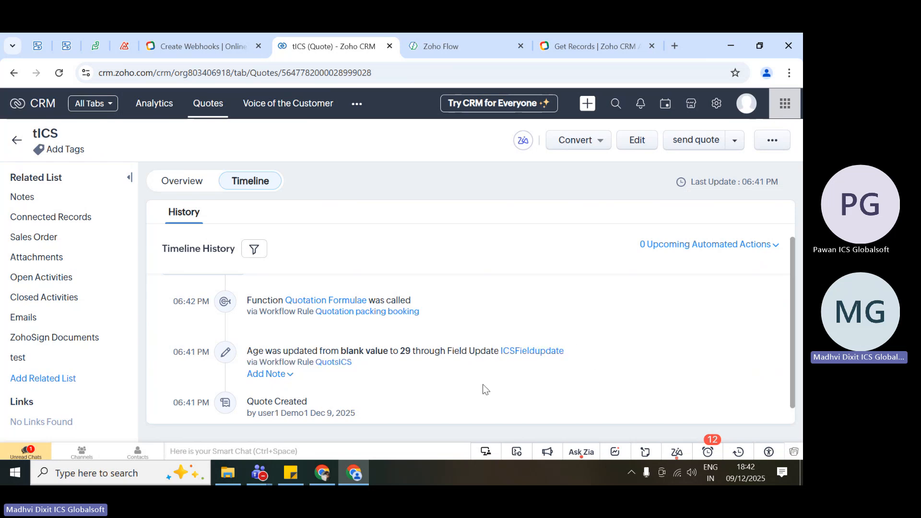
# Open the ICSFieldupdate details in a separate tab and check the Age field in the tICS quote's overview.
pyautogui.keyDown('ctrl'); pyautogui.click(537, 355); pyautogui.keyUp('ctrl')
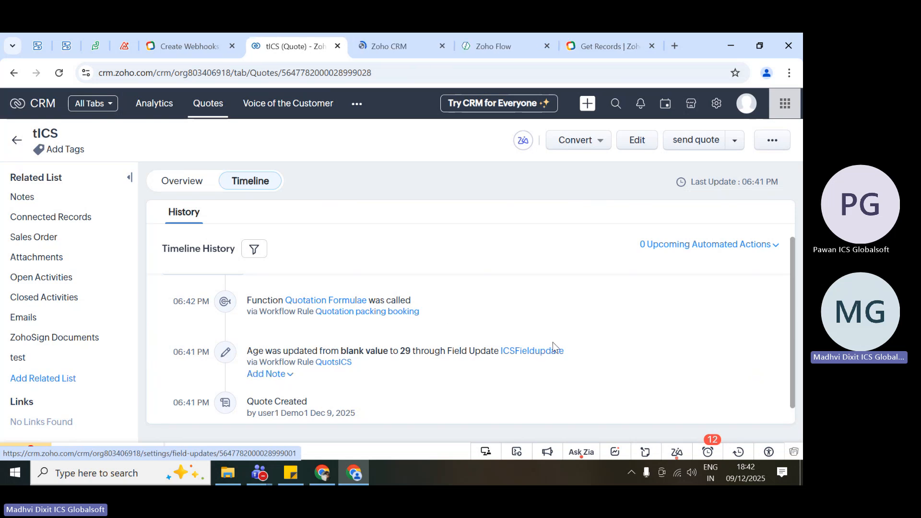
pyautogui.scroll(1, 446, 345)
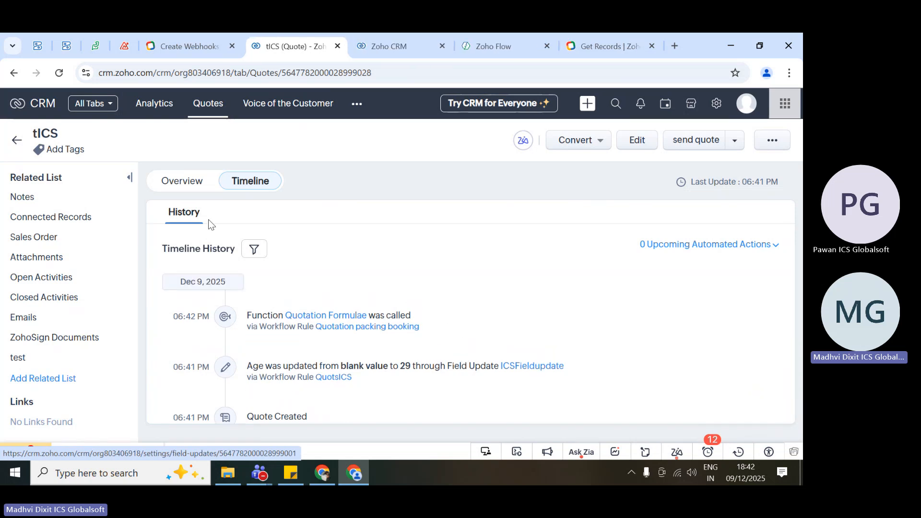
pyautogui.click(190, 186)
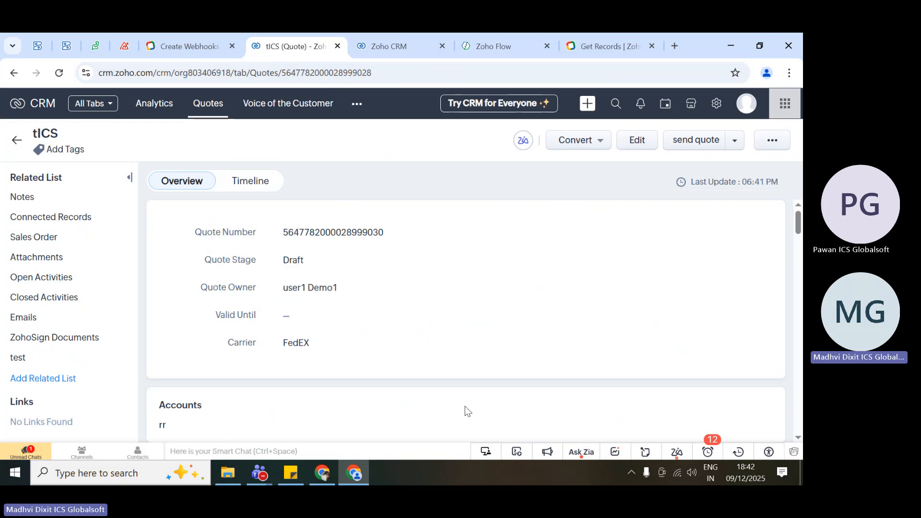
pyautogui.scroll(-5, 213, 353)
pyautogui.scroll(-1, 212, 353)
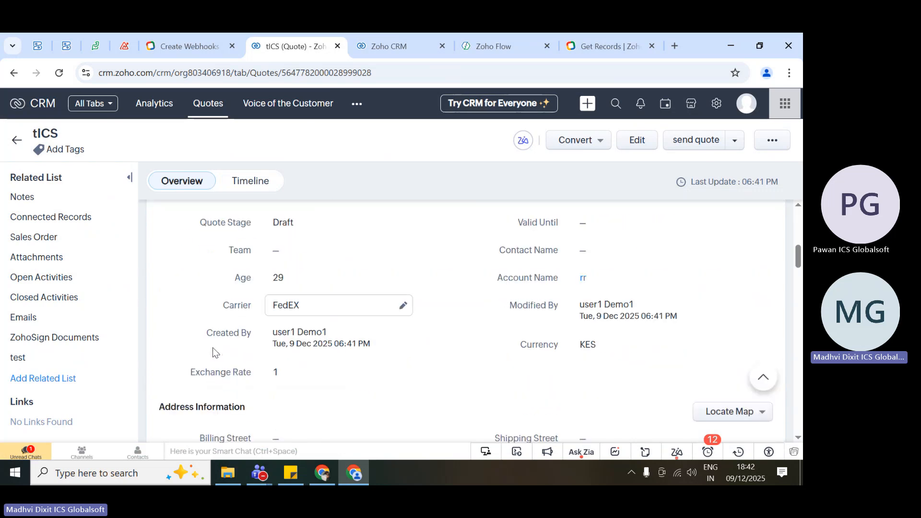
pyautogui.doubleClick(243, 277)
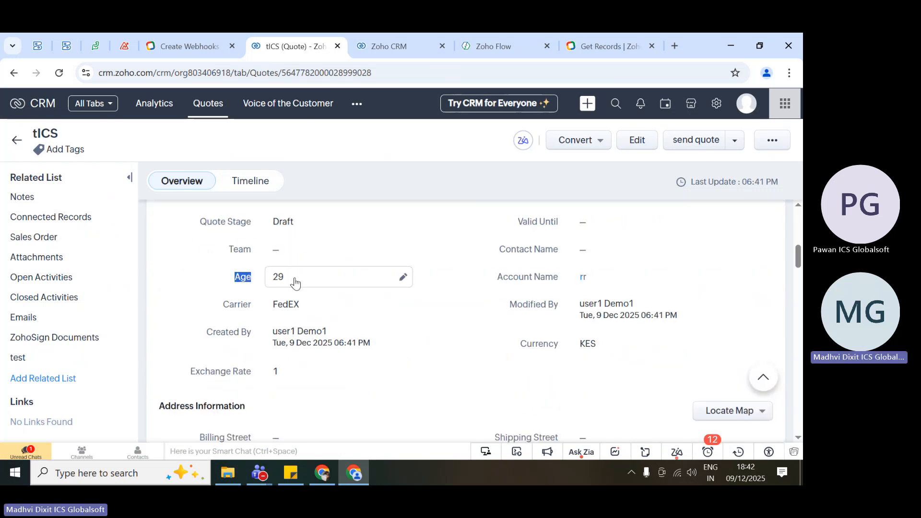
pyautogui.click(182, 324)
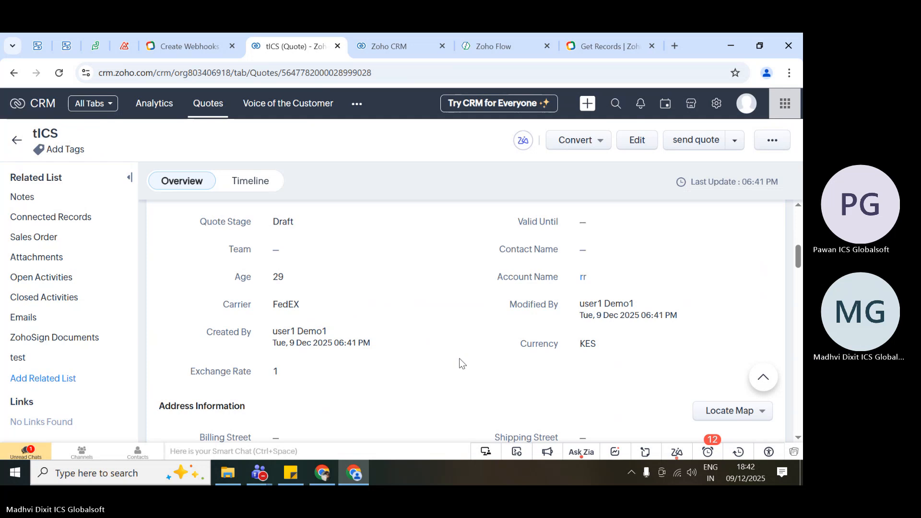
pyautogui.scroll(-3, 458, 361)
pyautogui.scroll(5, 459, 362)
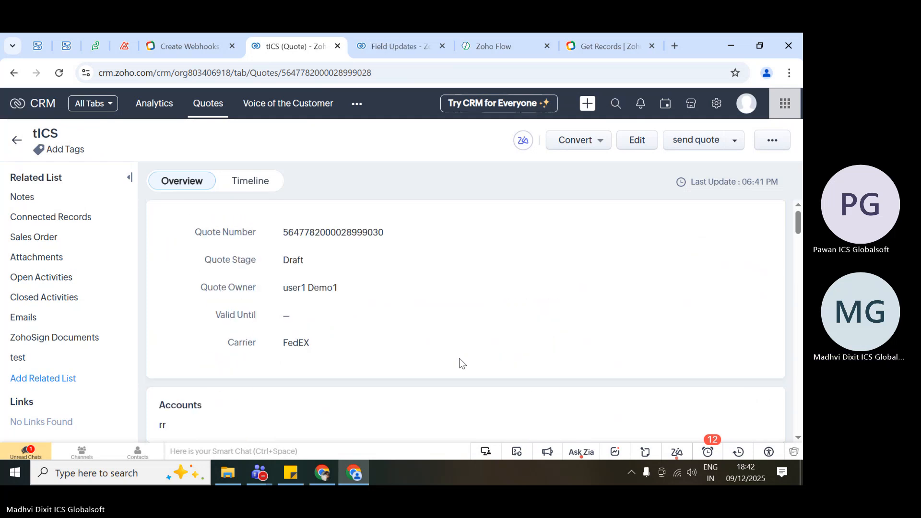
pyautogui.scroll(-5, 437, 364)
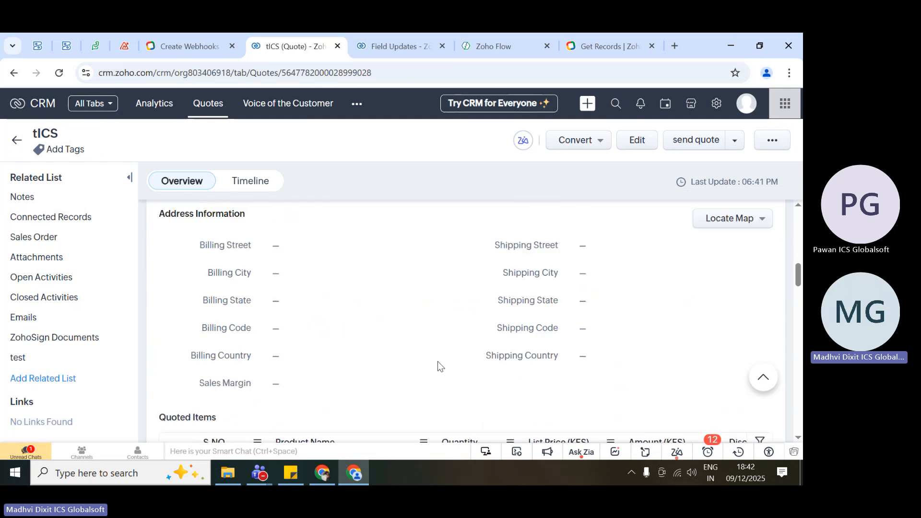
# Dismiss the reminders on the ICSFieldupdate details page and open the Workflow Rules list under Automation.
pyautogui.click(394, 33)
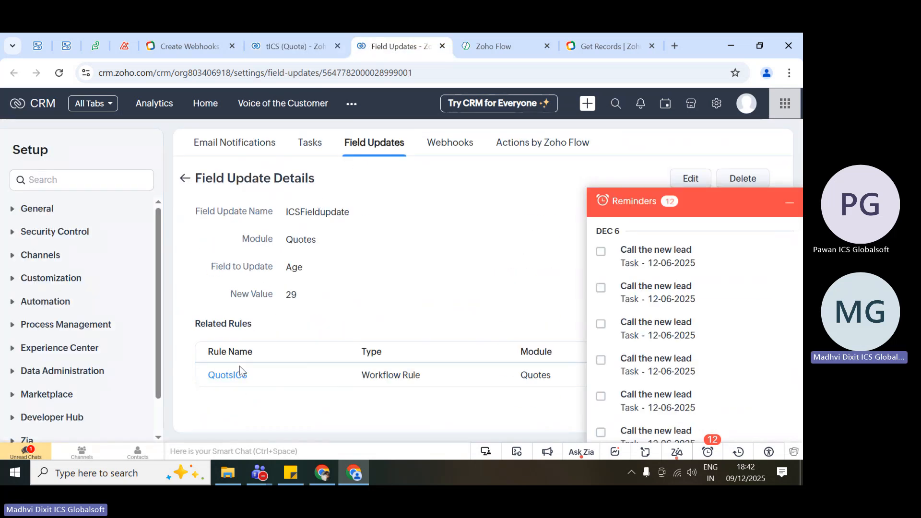
pyautogui.click(791, 202)
pyautogui.scroll(-2, 59, 350)
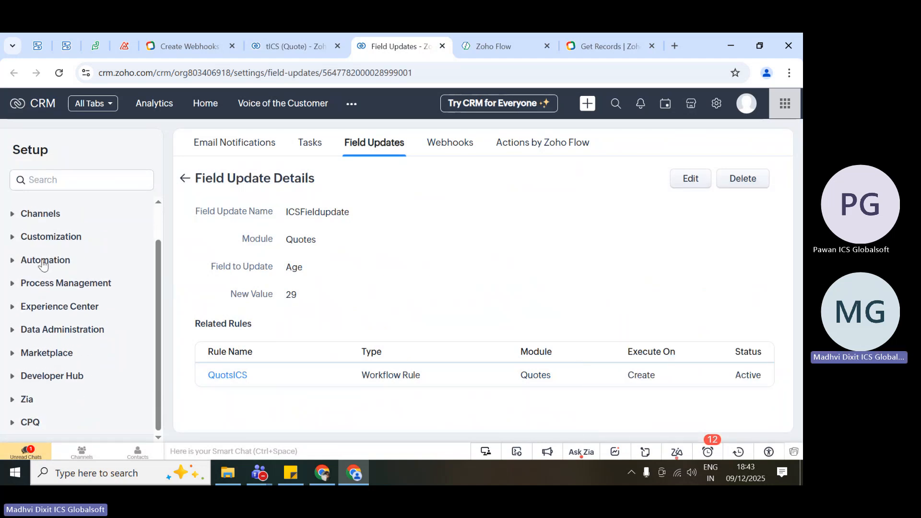
pyautogui.click(43, 261)
pyautogui.click(62, 284)
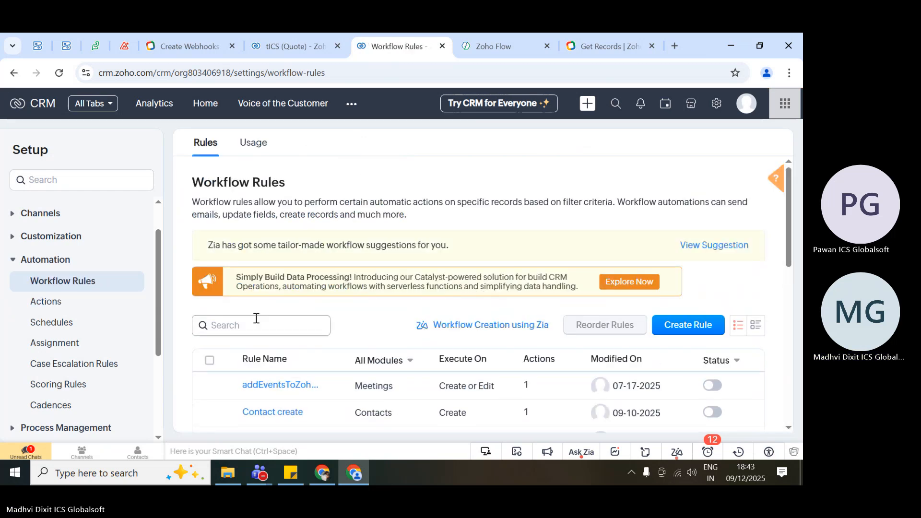
# Filter the workflow rules by the Quotes module and open the QuotsICS rule.
pyautogui.click(396, 368)
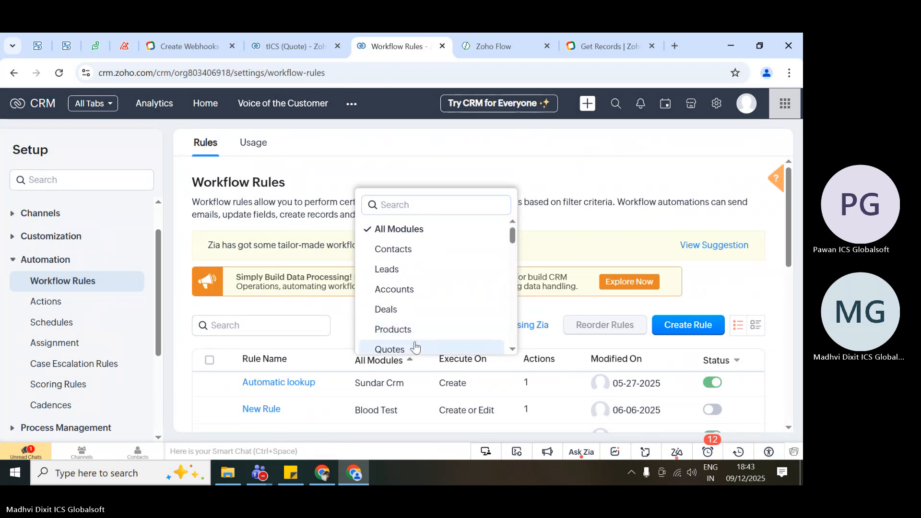
pyautogui.click(415, 347)
pyautogui.scroll(-2, 376, 301)
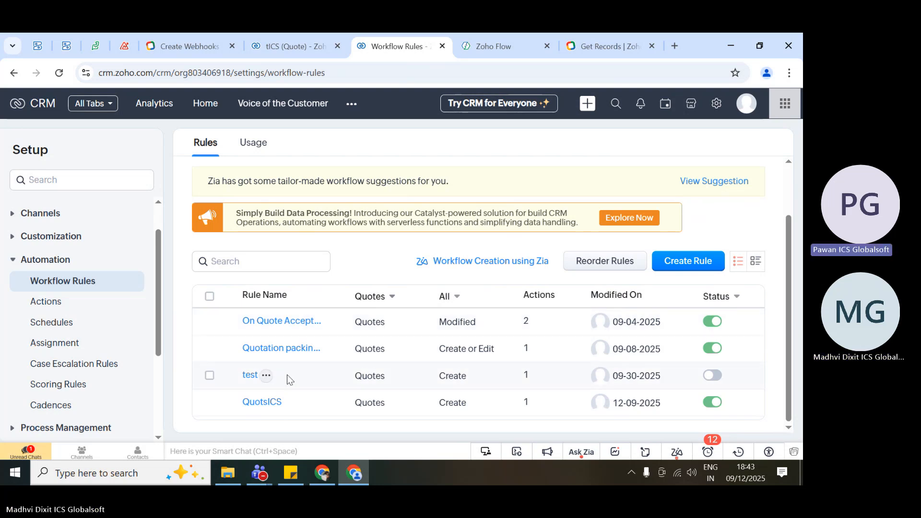
pyautogui.click(262, 404)
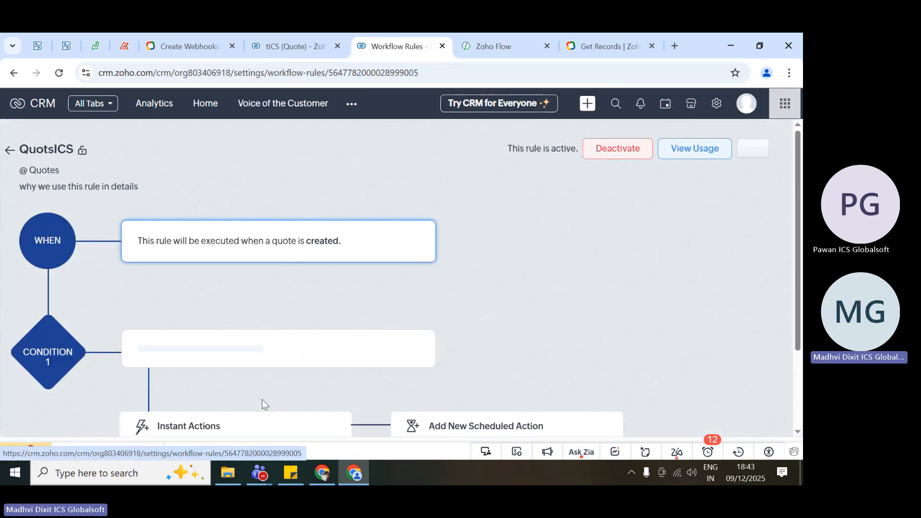
# Review the action types that can be added to the QuotsICS rule's instant actions.
pyautogui.scroll(-3, 262, 399)
pyautogui.click(158, 336)
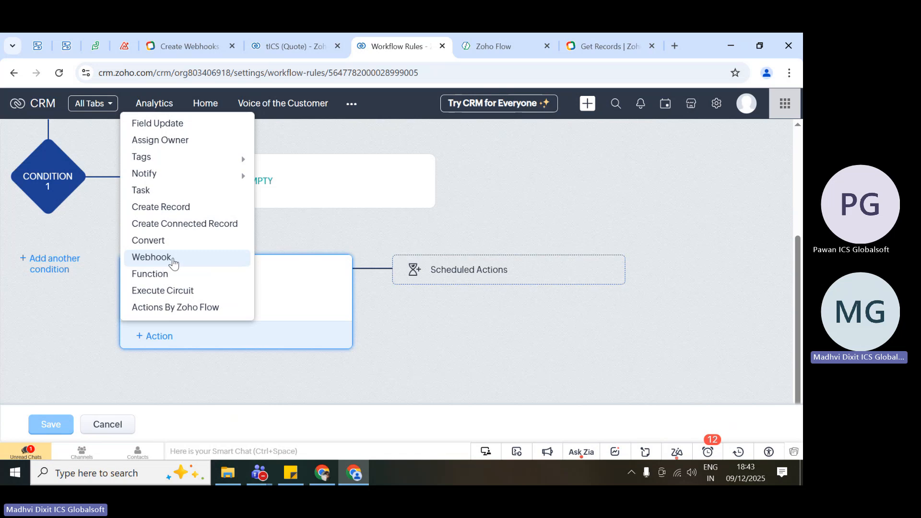
pyautogui.click(86, 355)
pyautogui.scroll(4, 85, 355)
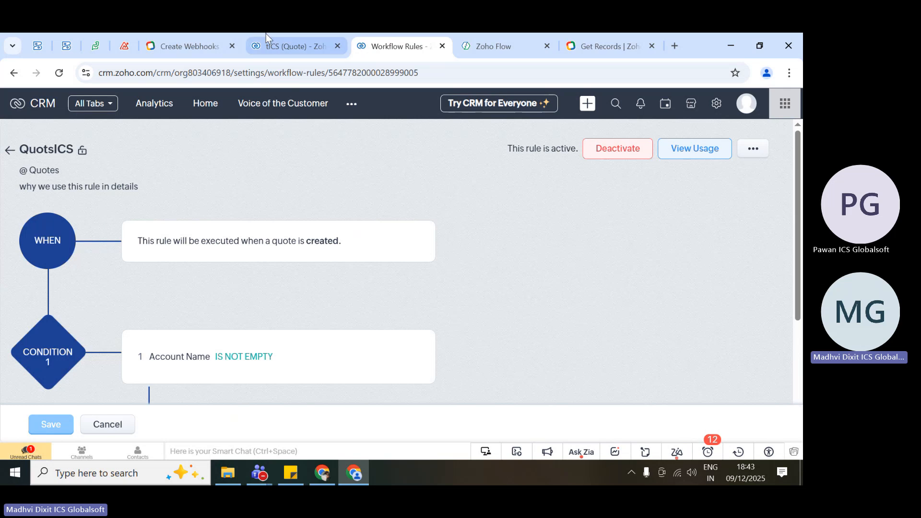
# Start a new quote from the Quotes module and enter tett as its subject, leaving Account Name empty.
pyautogui.click(292, 33)
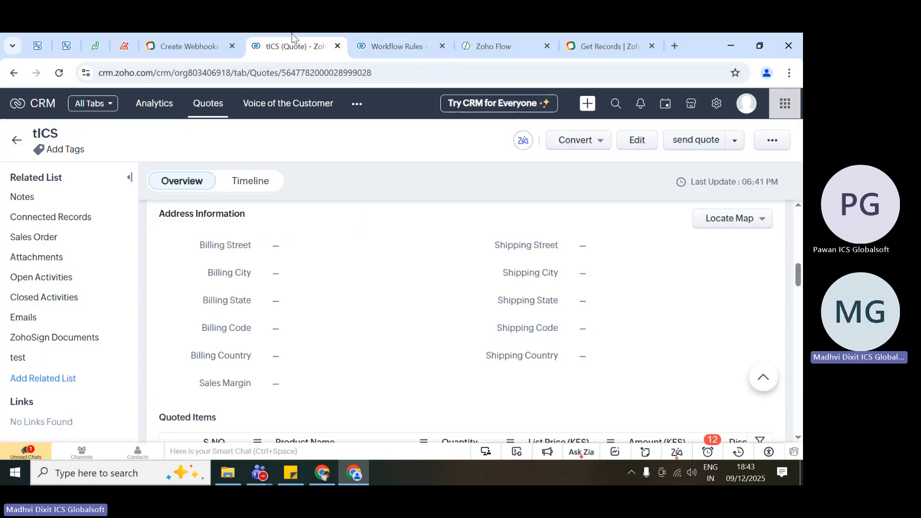
pyautogui.scroll(10, 351, 301)
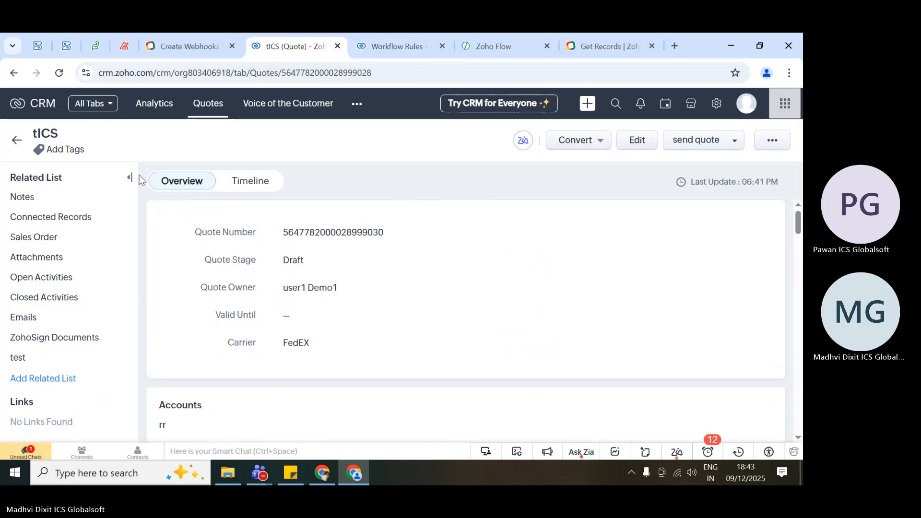
pyautogui.click(209, 110)
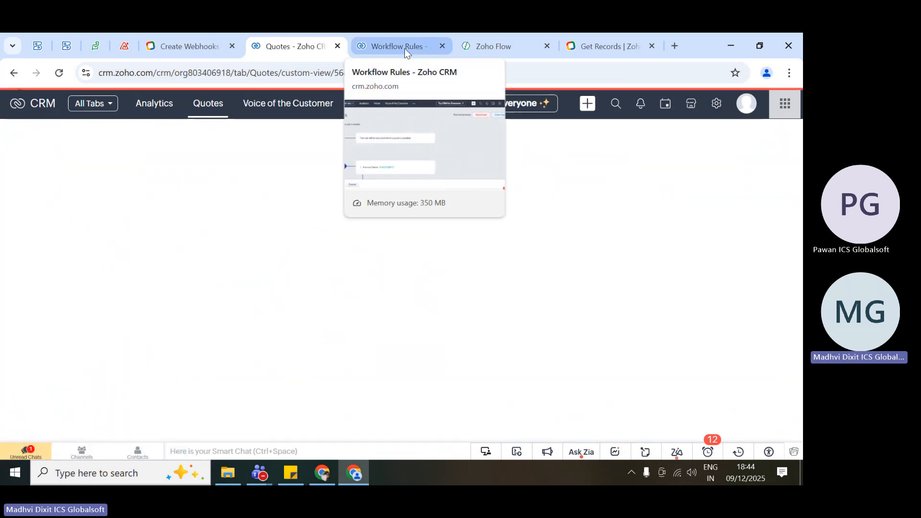
pyautogui.click(571, 160)
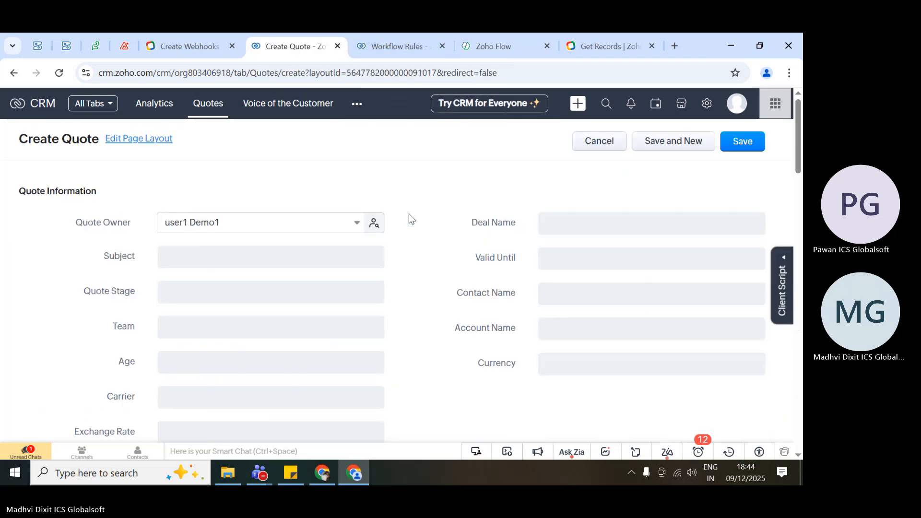
pyautogui.click(265, 256)
pyautogui.write('tett')
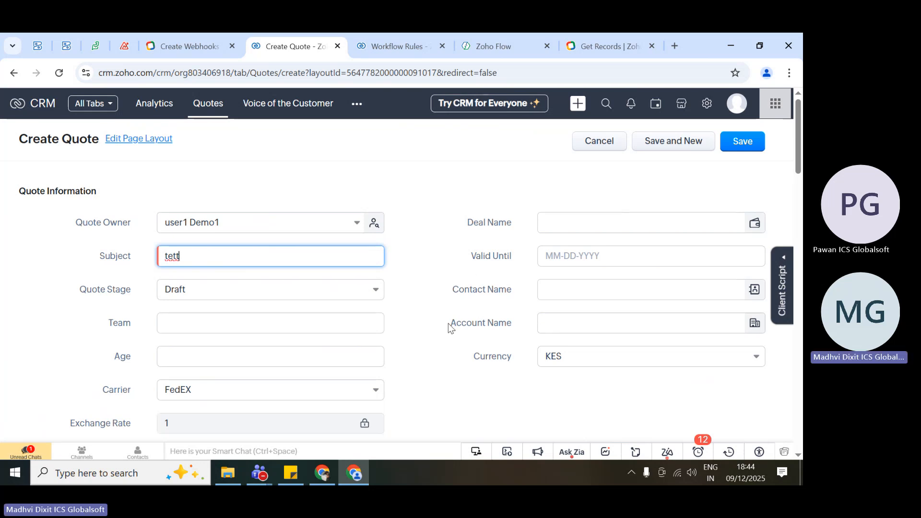
pyautogui.moveTo(450, 324); pyautogui.dragTo(532, 327)
pyautogui.click(532, 327)
pyautogui.scroll(-8, 471, 318)
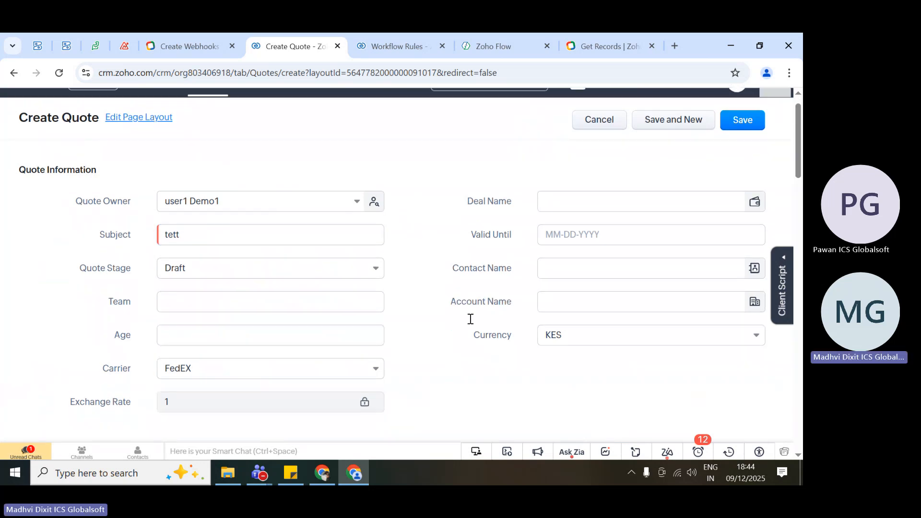
# Add Deluxe package as the product in the first row of the quoted items and save the quote.
pyautogui.scroll(-5, 471, 318)
pyautogui.click(226, 220)
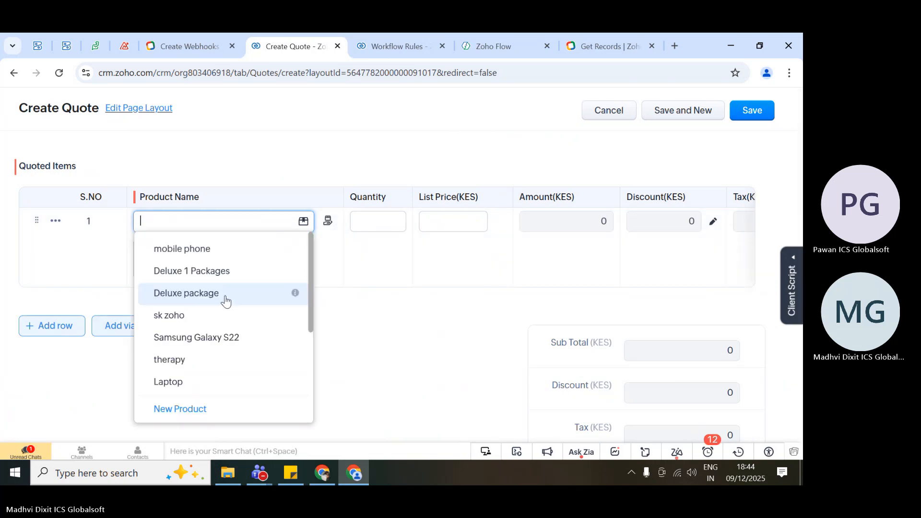
pyautogui.click(225, 294)
pyautogui.click(731, 112)
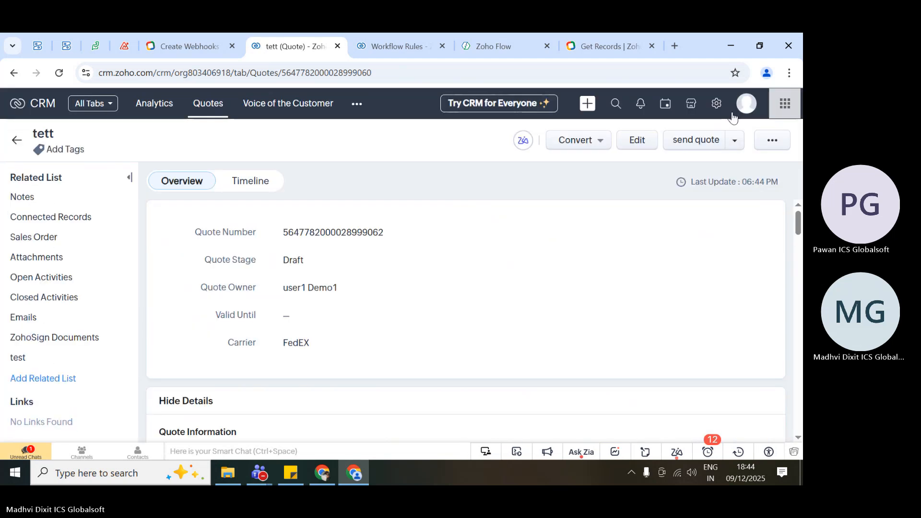
# Compare the tett quote's timeline with the Account Name condition in the QuotsICS rule.
pyautogui.click(252, 182)
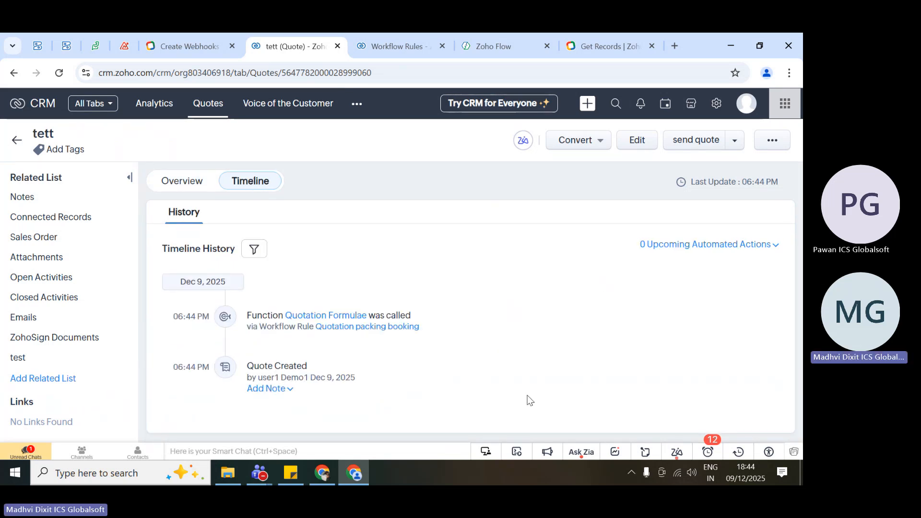
pyautogui.click(386, 42)
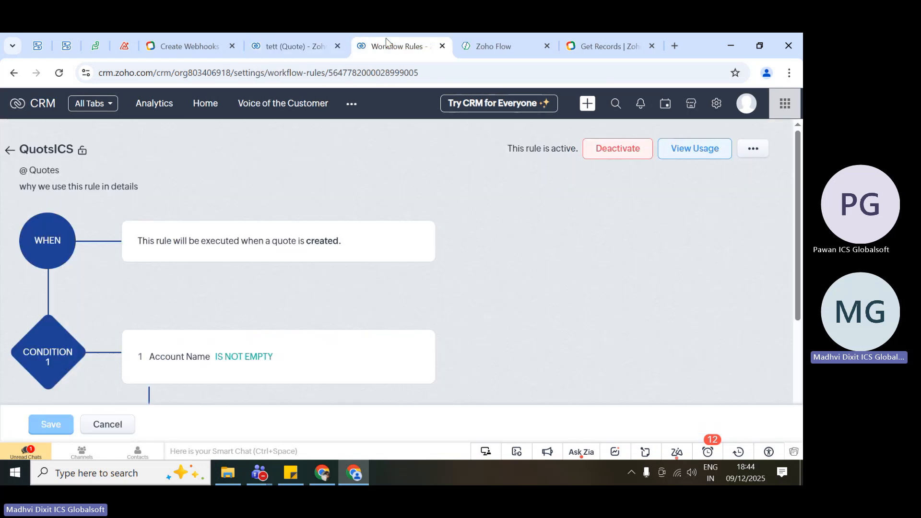
pyautogui.scroll(-1, 361, 216)
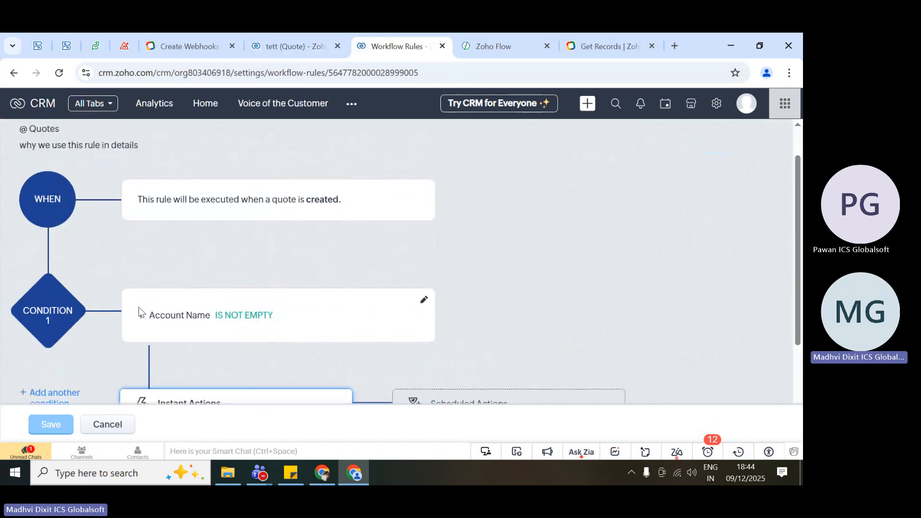
pyautogui.moveTo(139, 309); pyautogui.dragTo(256, 322)
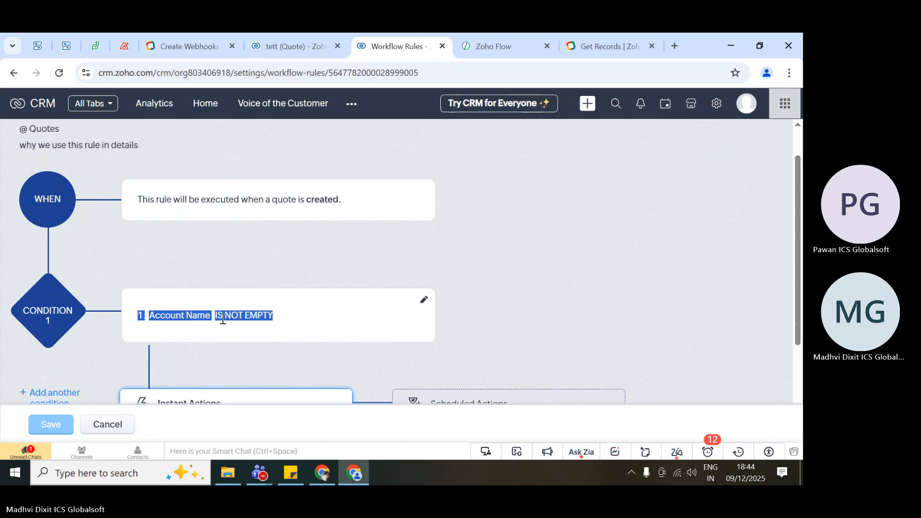
pyautogui.click(338, 364)
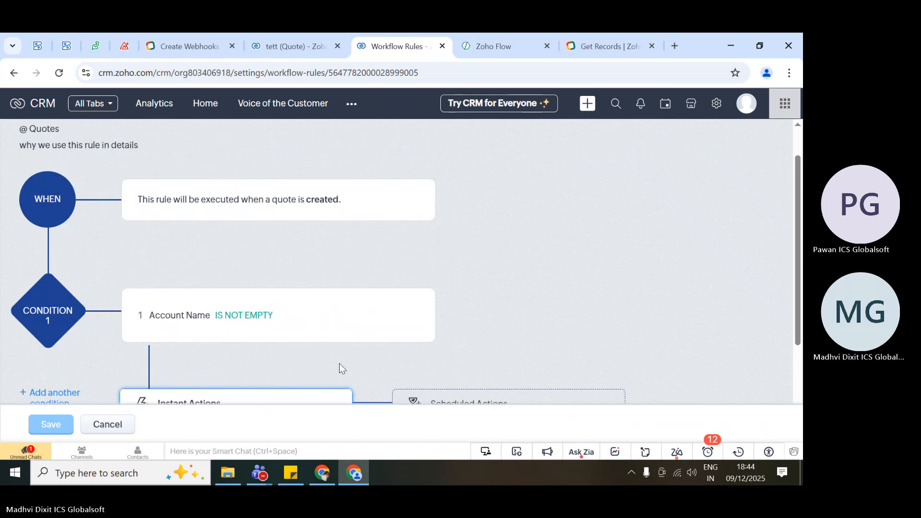
# Check the Age and Account Name fields in the tett quote's overview.
pyautogui.click(296, 35)
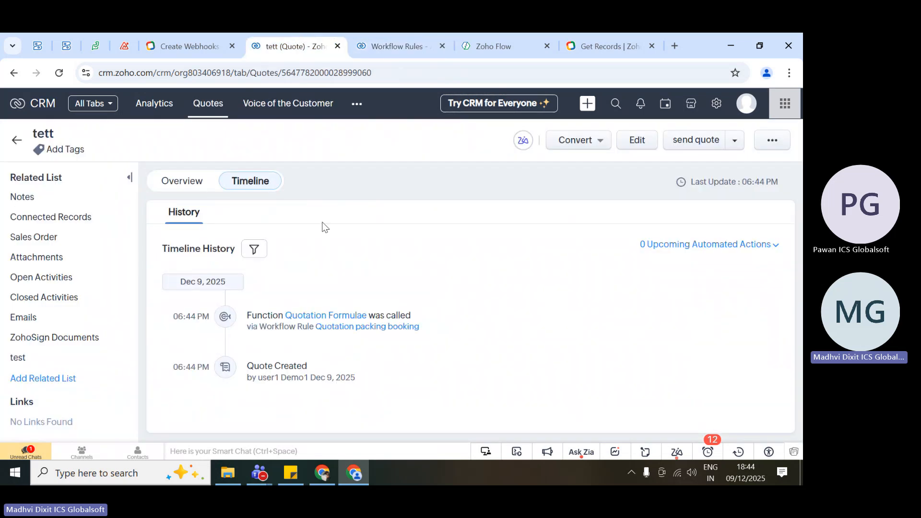
pyautogui.click(183, 185)
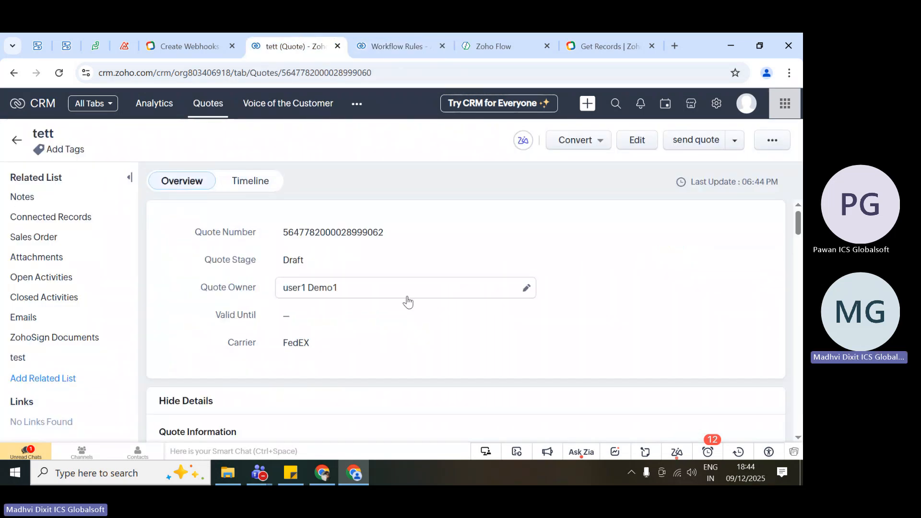
pyautogui.scroll(-6, 288, 301)
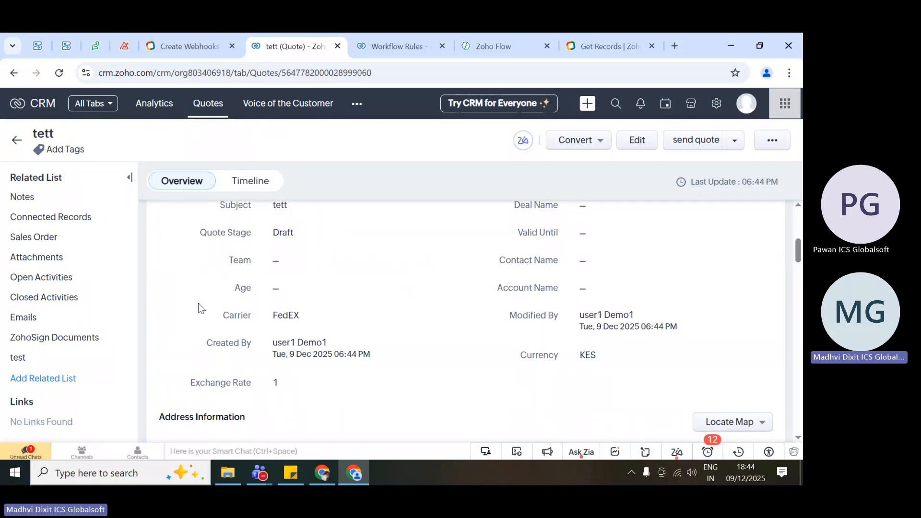
# Review the instant action types available under Condition 1 of the QuotsICS workflow rule without adding one.
pyautogui.scroll(2, 198, 307)
pyautogui.scroll(4, 198, 307)
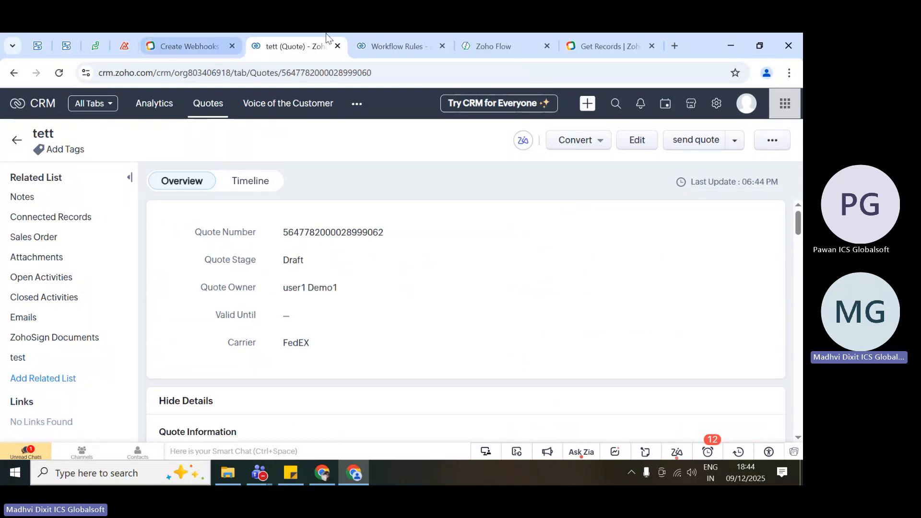
pyautogui.click(394, 34)
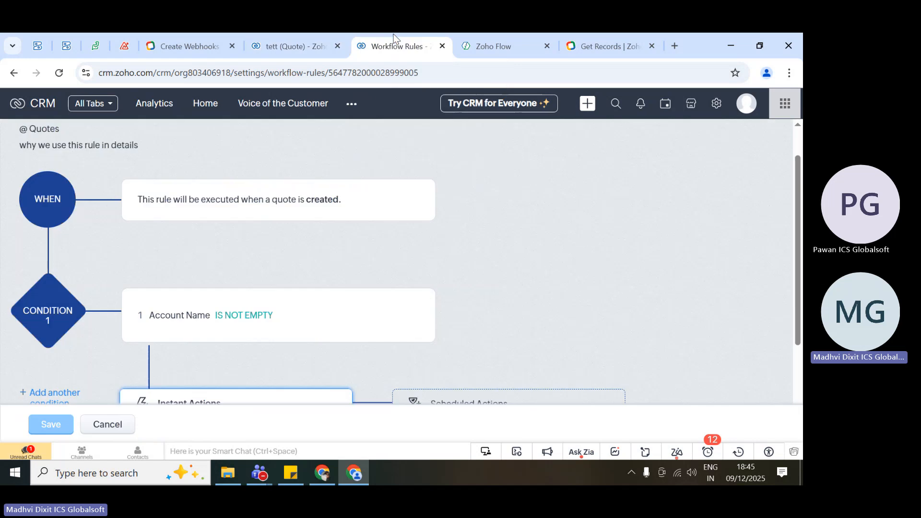
pyautogui.scroll(-3, 253, 294)
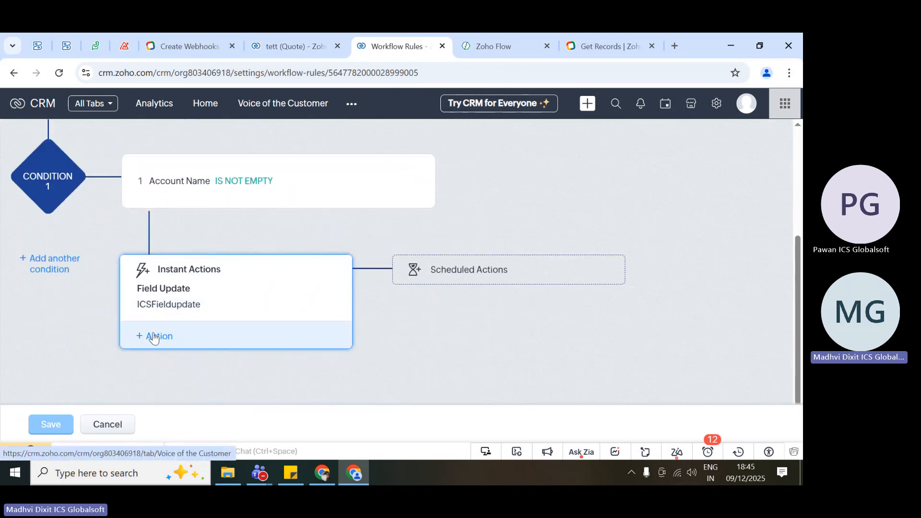
pyautogui.click(170, 327)
pyautogui.moveTo(190, 181)
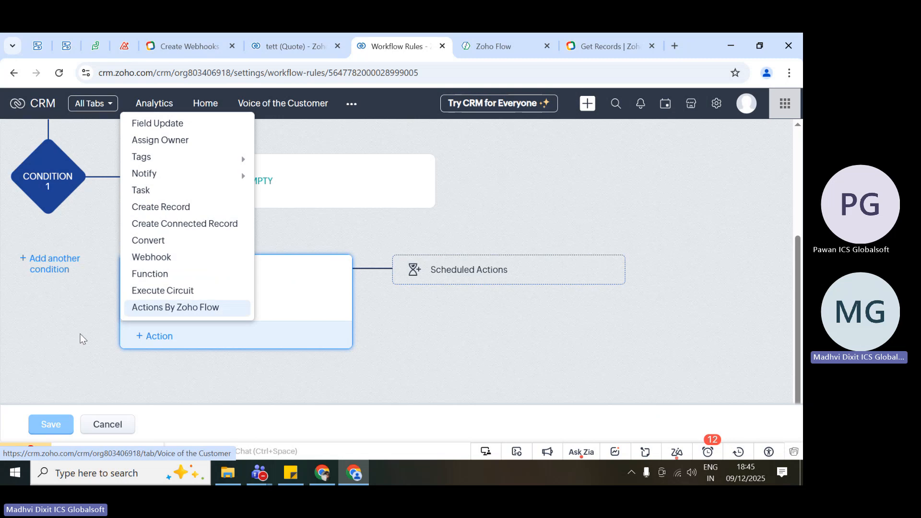
pyautogui.click(76, 347)
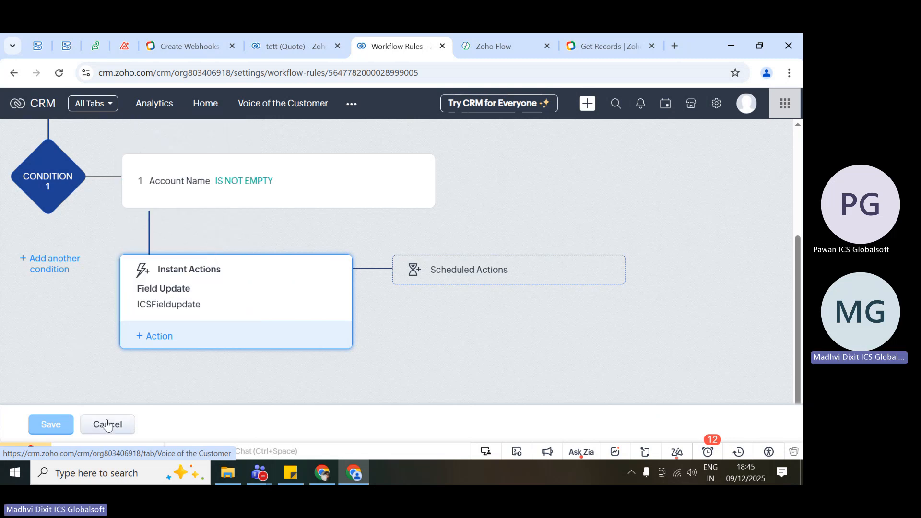
# Switch to the Training 1 Session meeting in Microsoft Teams and stop sharing the screen.
pyautogui.hotkey('alt', 'Tab')
pyautogui.hotkey('alt', 'Tab')
pyautogui.hotkey('alt', 'Tab')
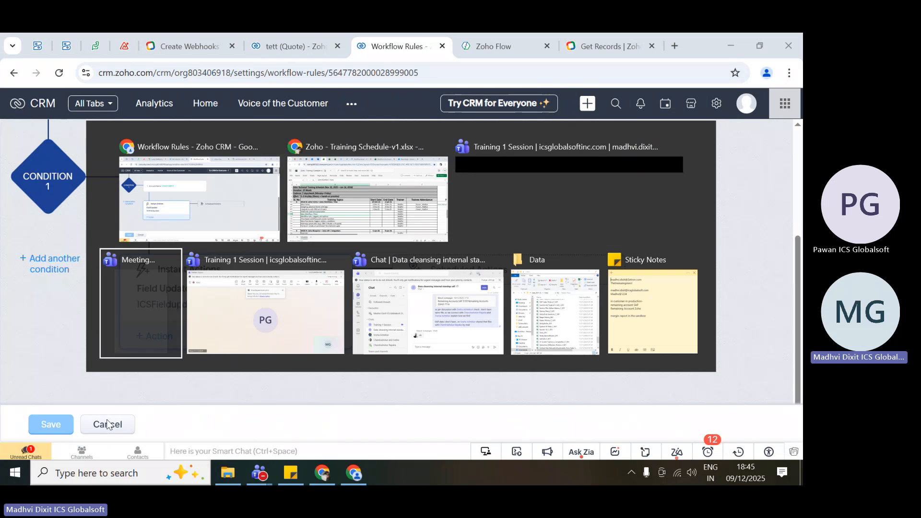
pyautogui.hotkey('alt', 'Tab')
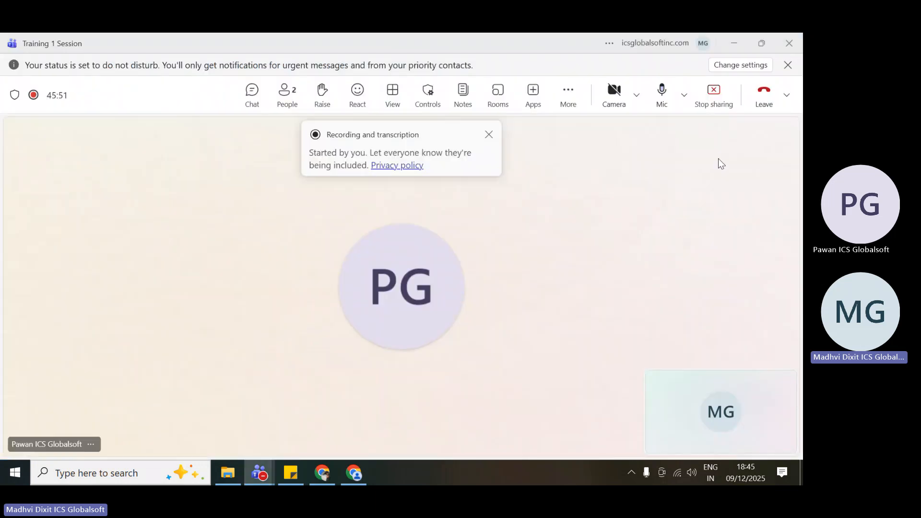
pyautogui.click(715, 96)
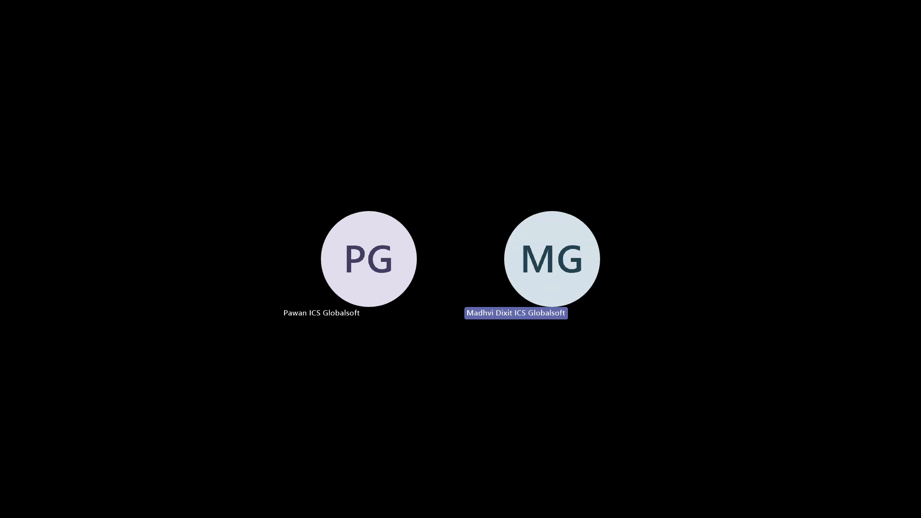